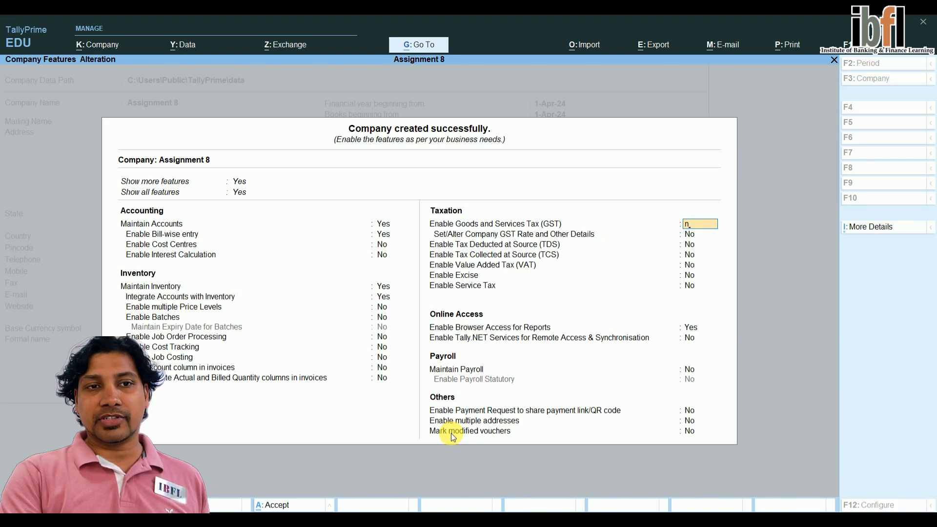
Step: Leave Goods and Services Tax disabled for the company Assignment 8 and save its company features
key(Return)
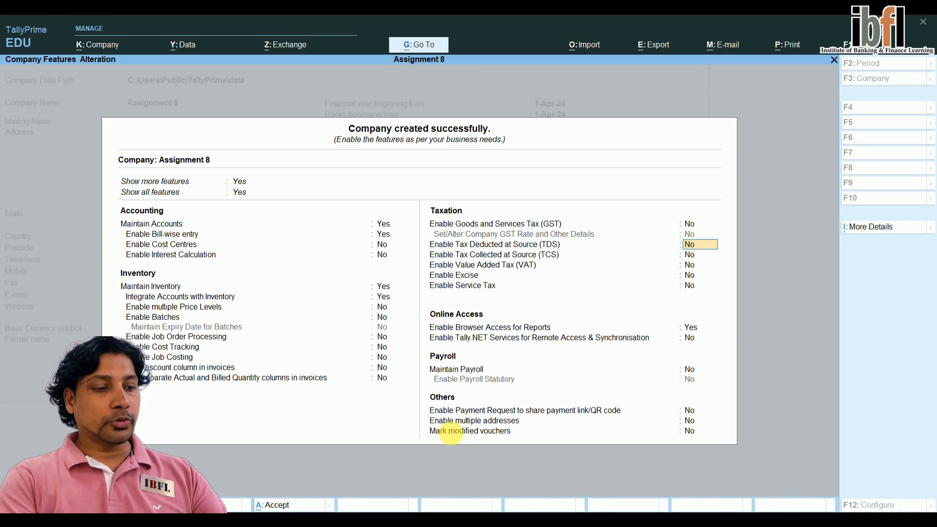
key(ctrl+a)
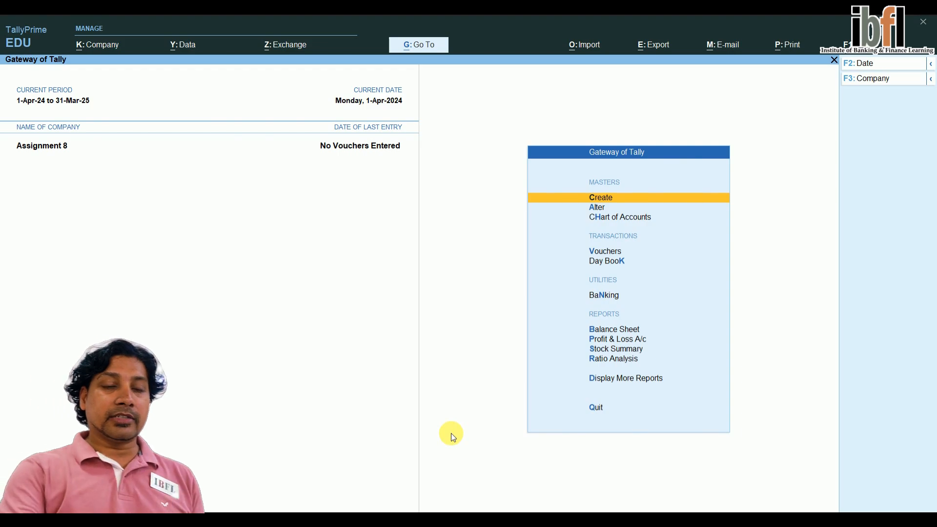
Step: Open voucher entry and switch it to a new receipt voucher
key(Down)
key(Down)
key(Down)
key(Return)
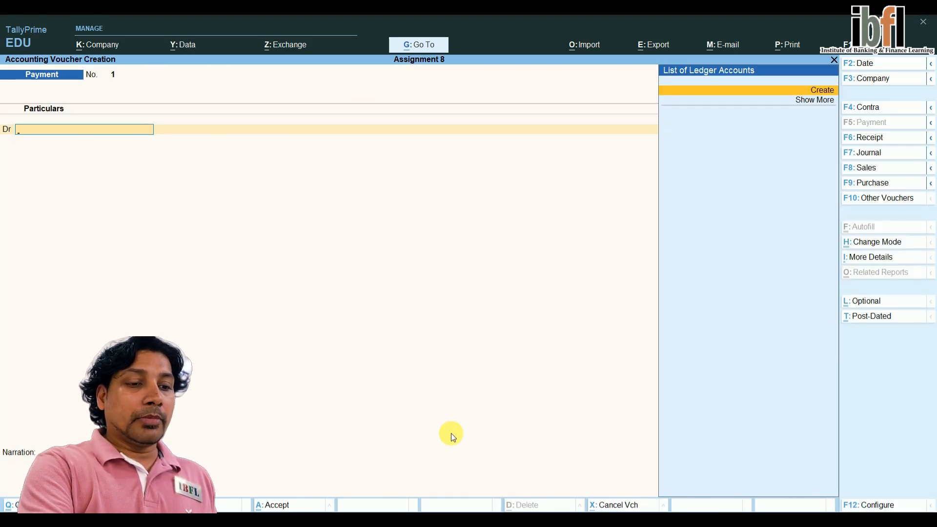
key(F6)
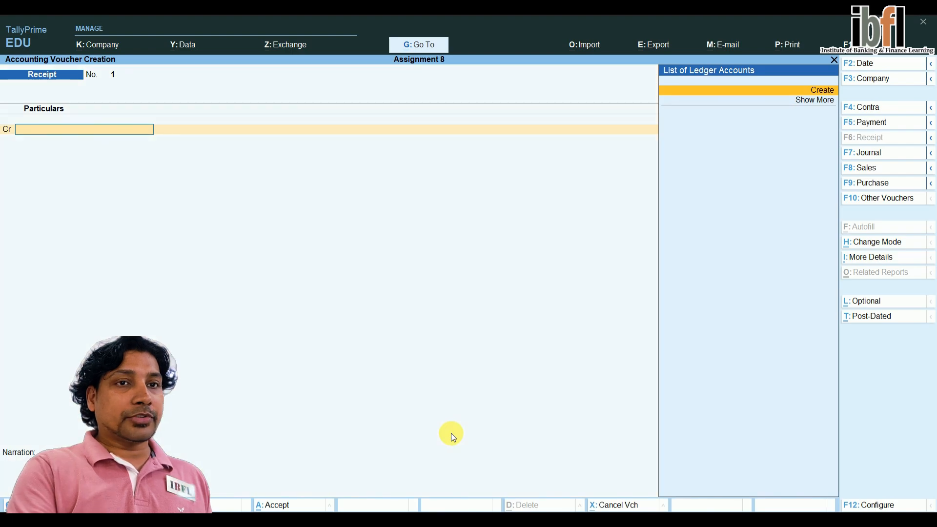
Step: Create a ledger named Capital A\c under the Capital Account group for the receipt's credit line
key(Return)
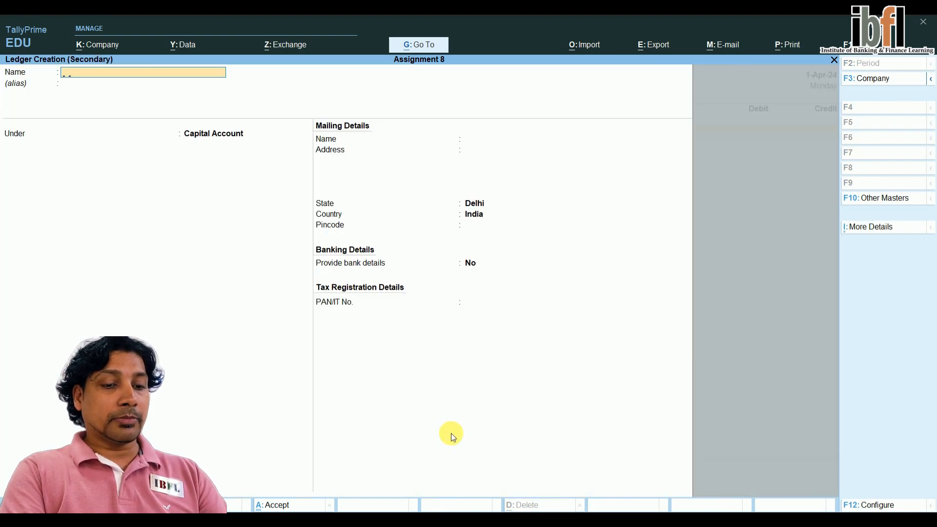
text(Capital)
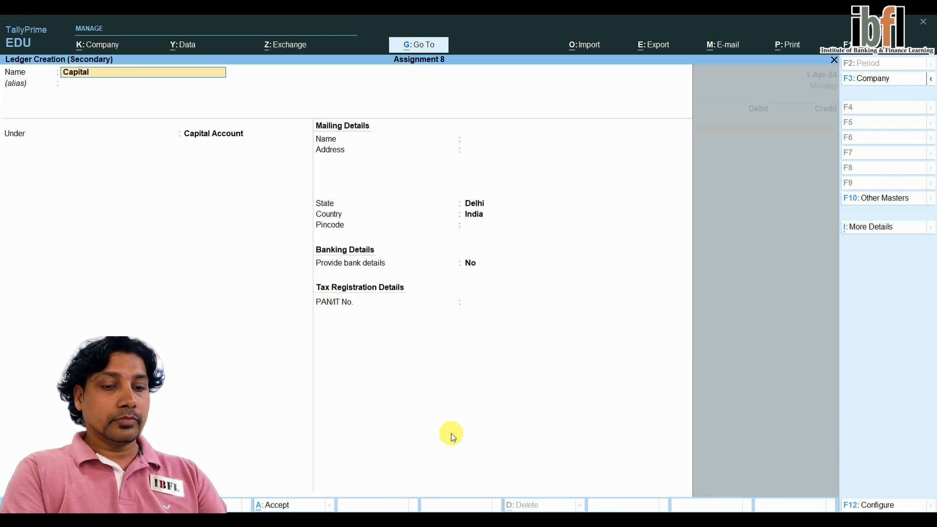
text( A\c)
key(Return)
key(Return)
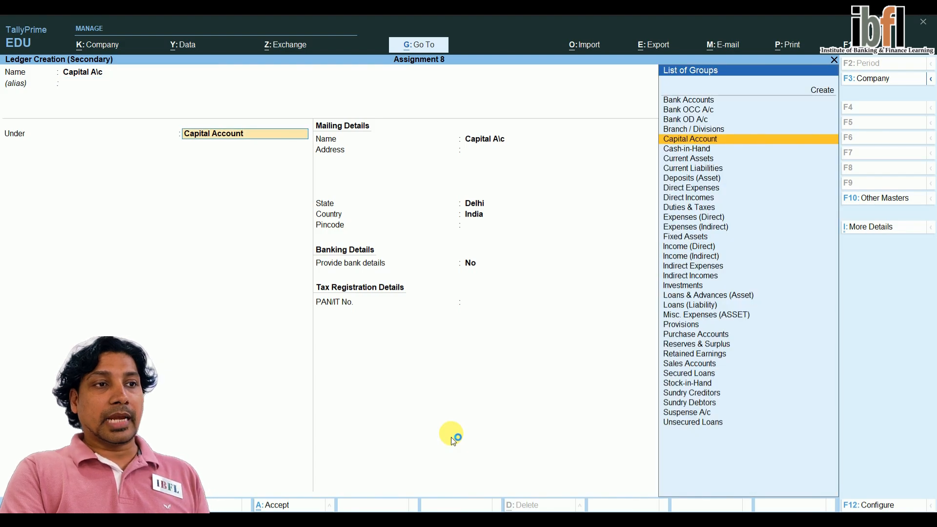
key(Return)
key(Return)
key(Return)
key(Return)
key(Return)
key(Return)
key(Return)
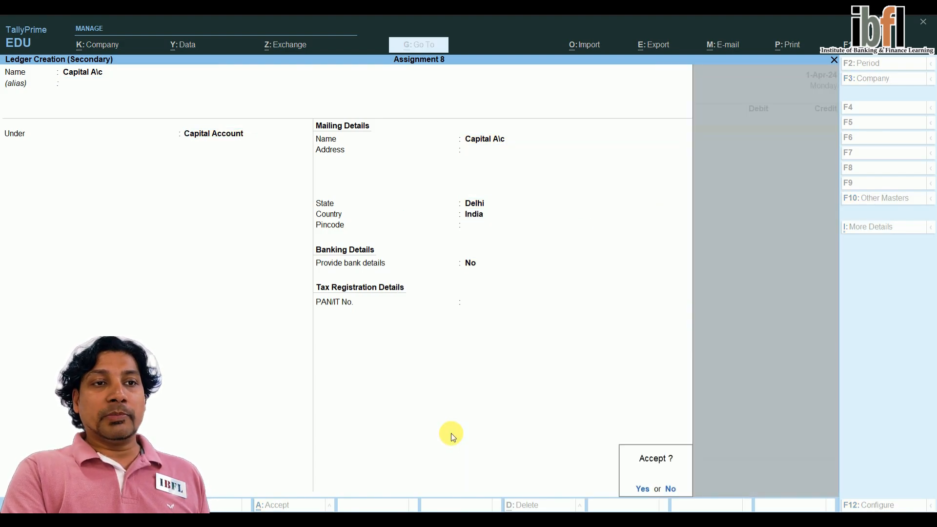
key(Return)
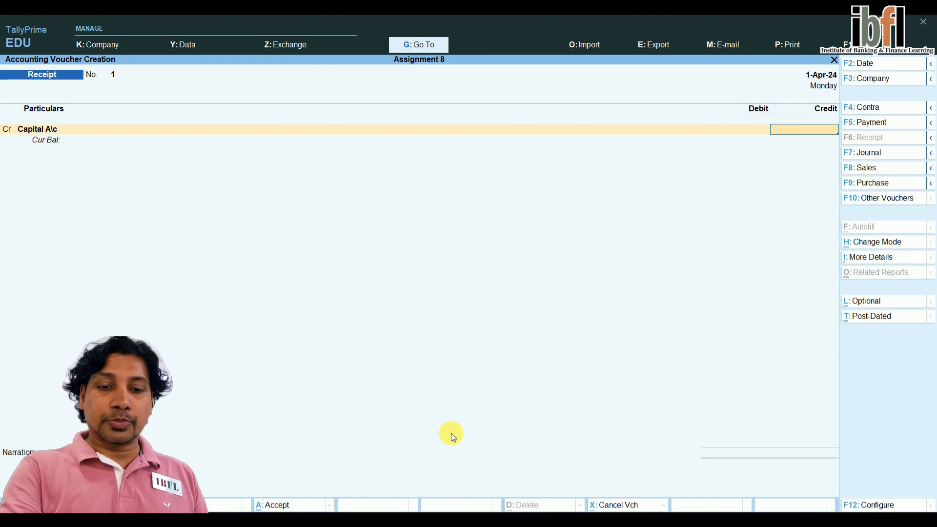
Step: Credit Capital A\c with 50,00,000, debit Cash for the same amount, and save the receipt voucher without a narration
text(5000000)
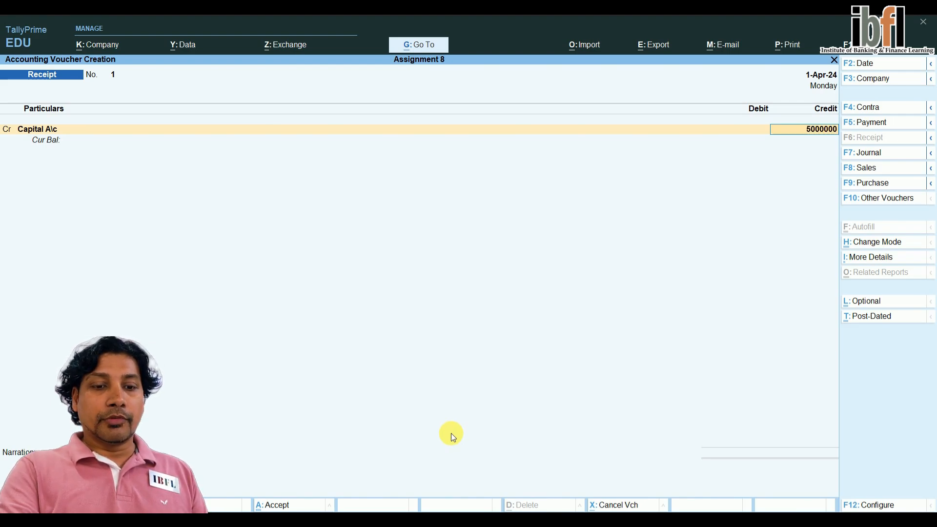
key(Return)
key(Down)
key(Return)
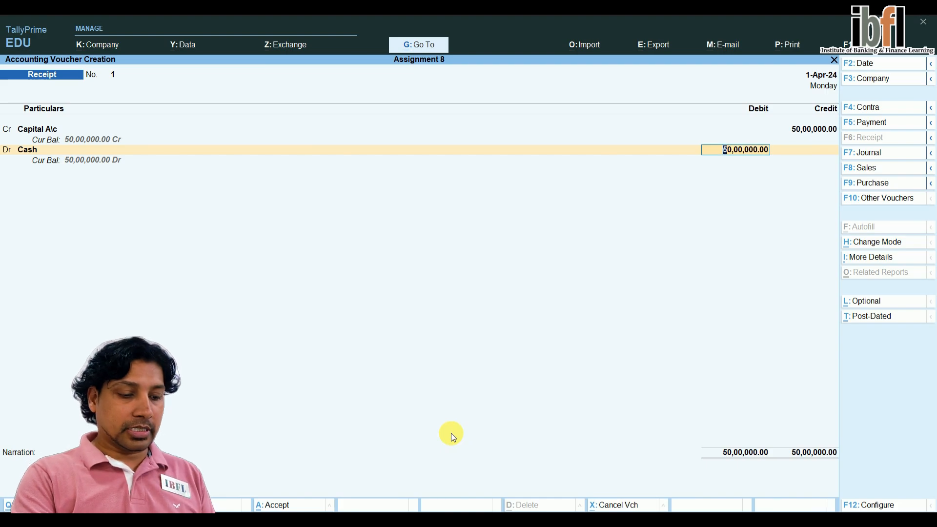
key(Return)
key(Return)
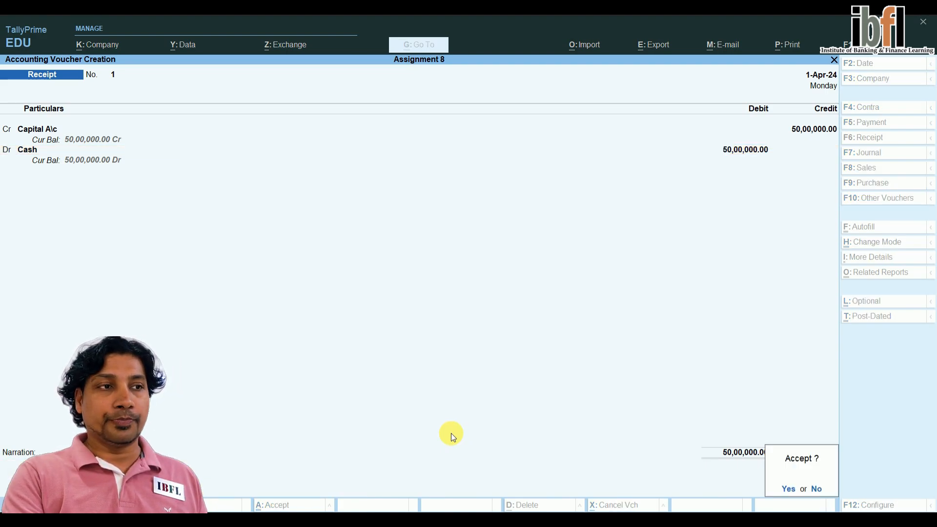
key(Return)
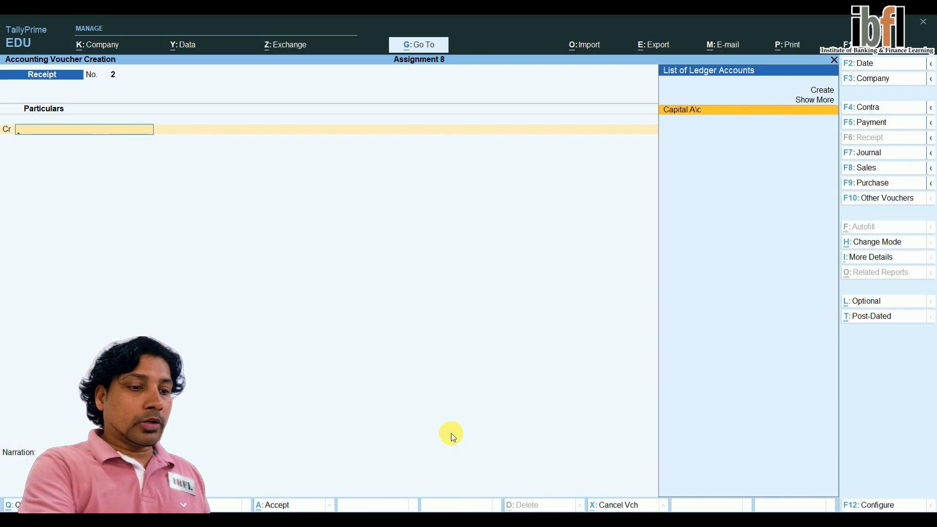
Step: Start a contra voucher and credit Cash with 30,00,000
key(F4)
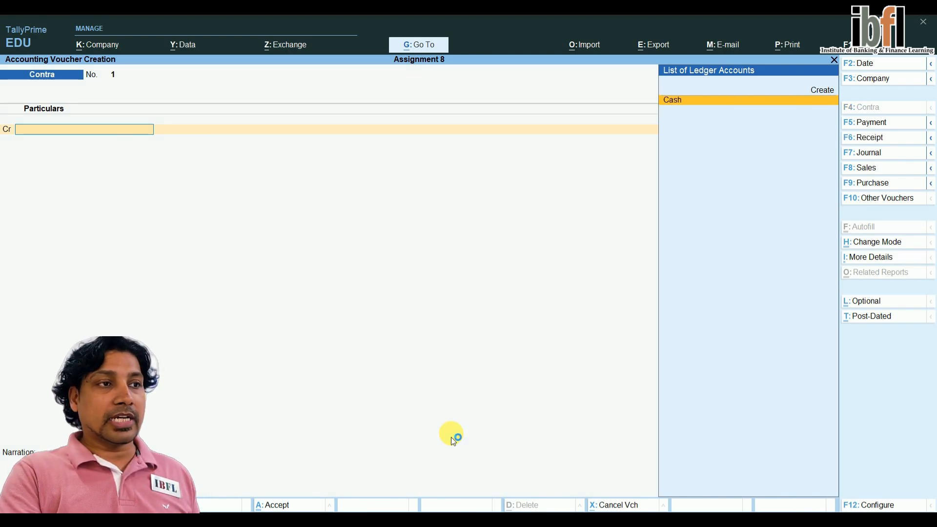
key(Return)
text(300000)
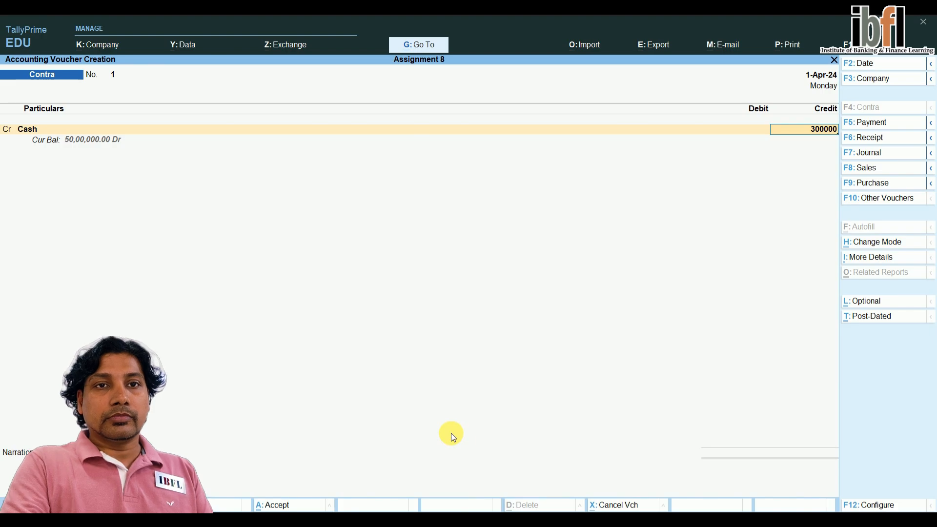
text(04)
key(Return)
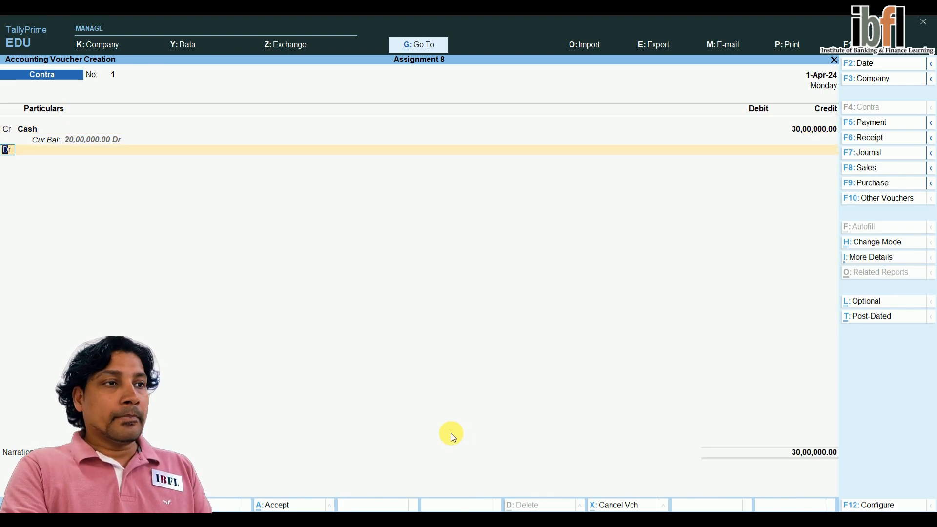
Step: Create a ledger named HDFC Bank under the Bank Accounts group for the contra voucher's debit line
key(Return)
key(Return)
text(Hdfc)
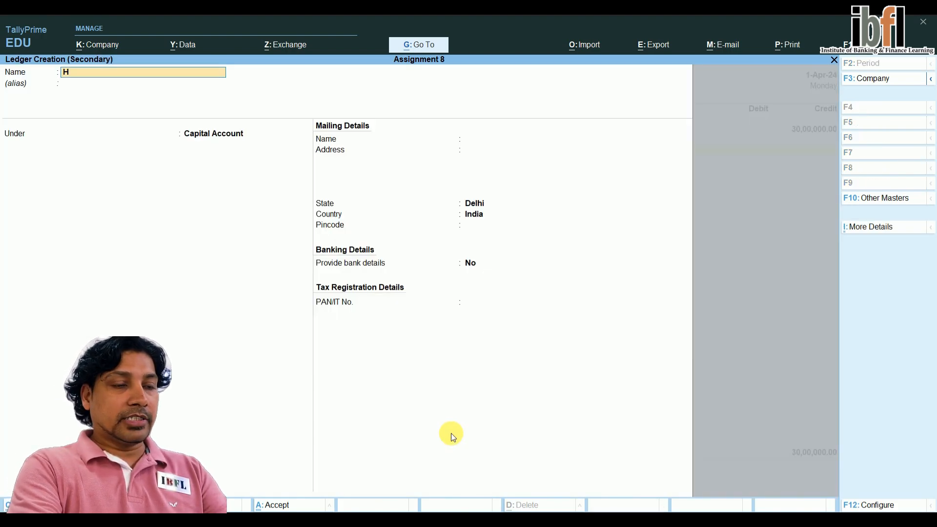
key(BackSpace)
key(BackSpace)
key(BackSpace)
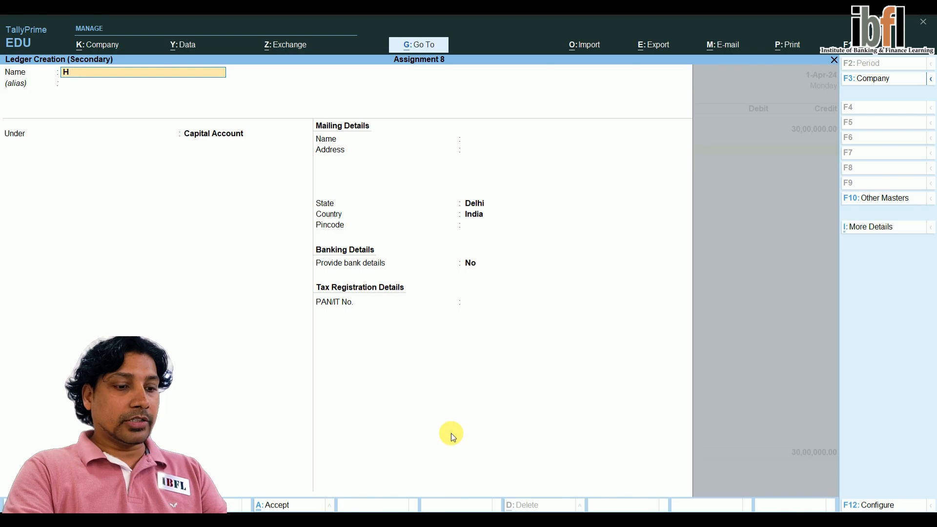
text(DFC)
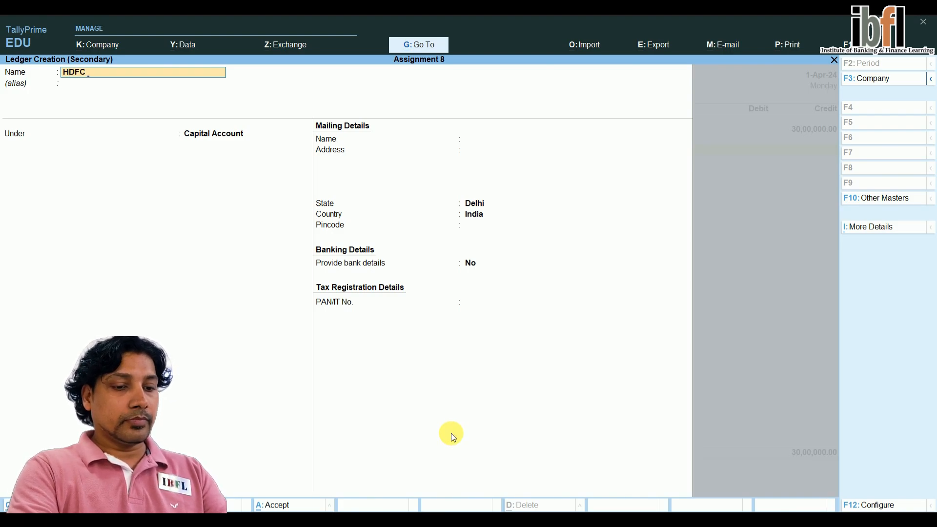
text( Bank)
key(Return)
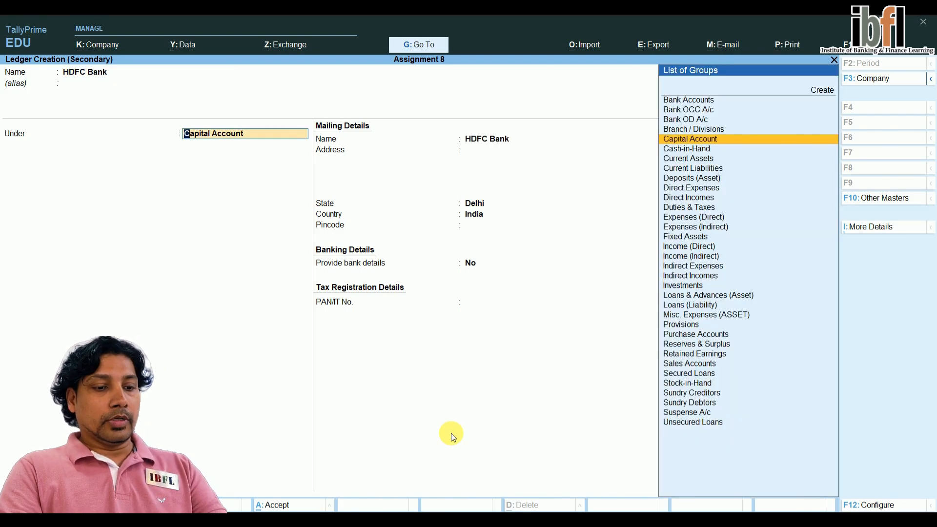
text(Ba)
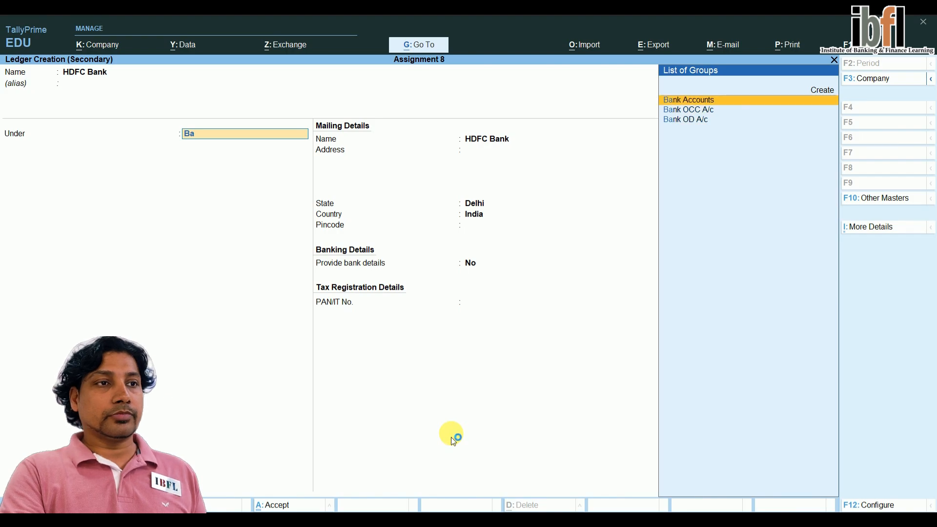
key(Return)
key(Return)
key(Return)
key(Return)
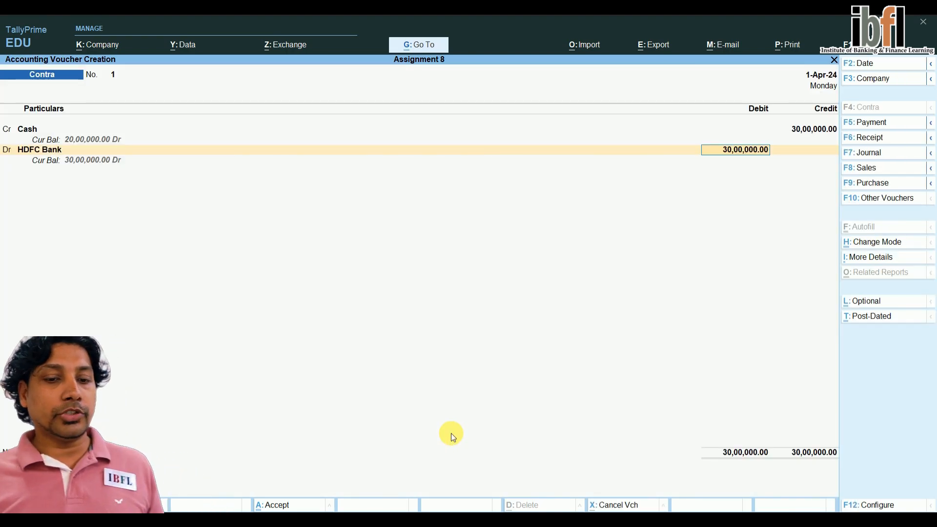
Step: Debit HDFC Bank with 30,00,000, leave the cash denominations blank, and save the contra voucher
key(Return)
key(Return)
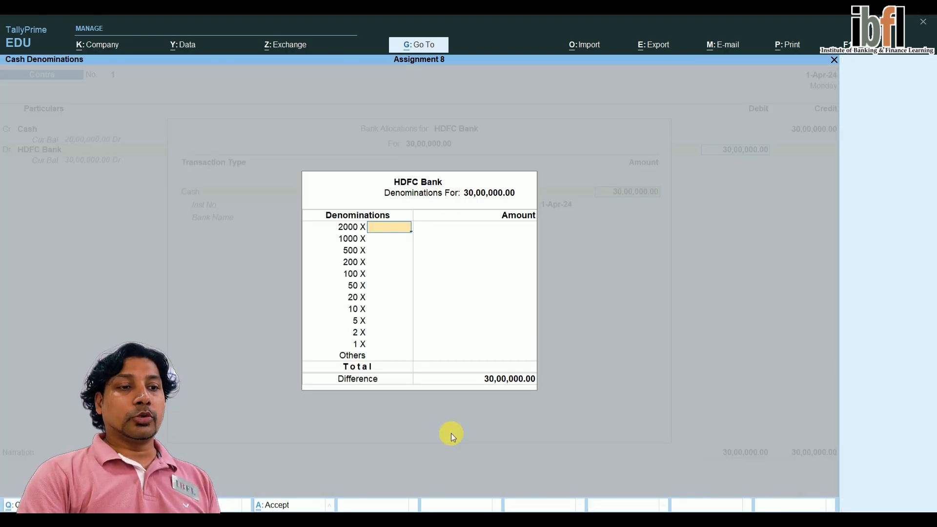
key(Return)
key(ctrl+a)
key(ctrl+a)
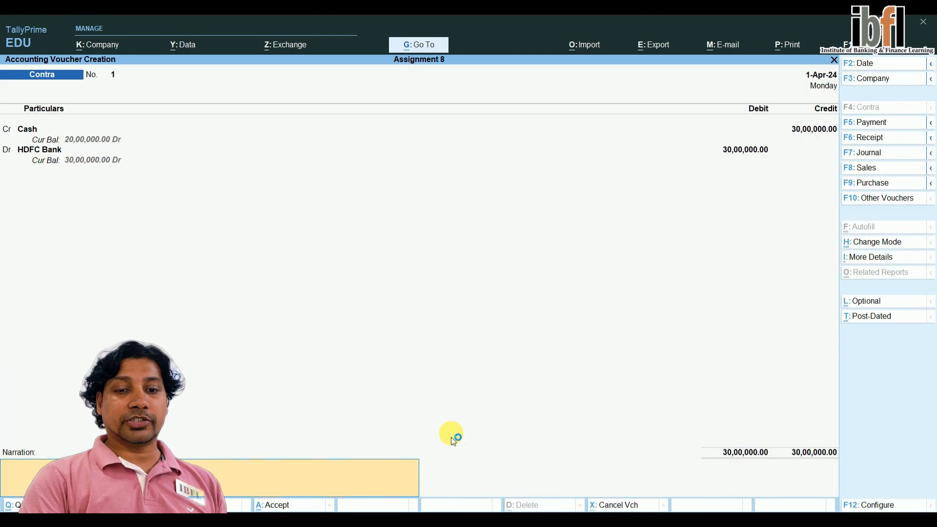
key(Return)
key(Return)
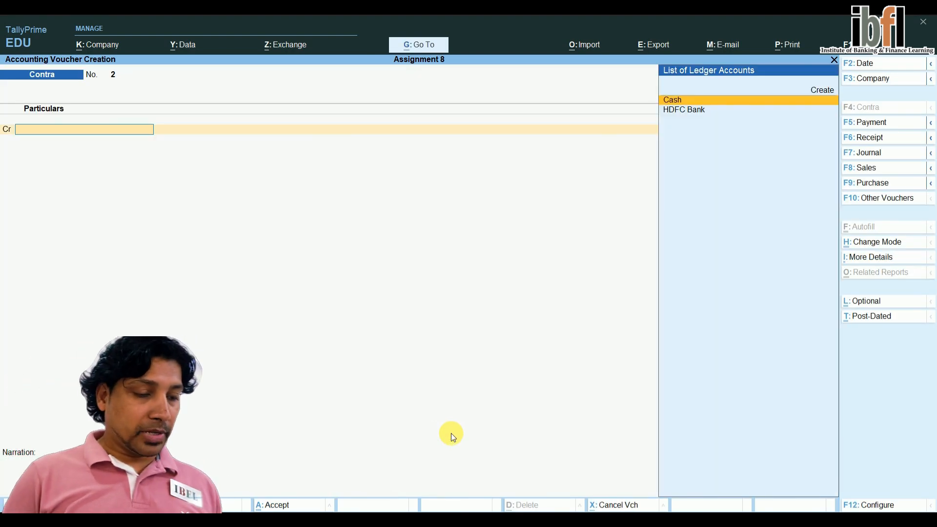
Step: Change the voucher date to 31-May-24
key(F2)
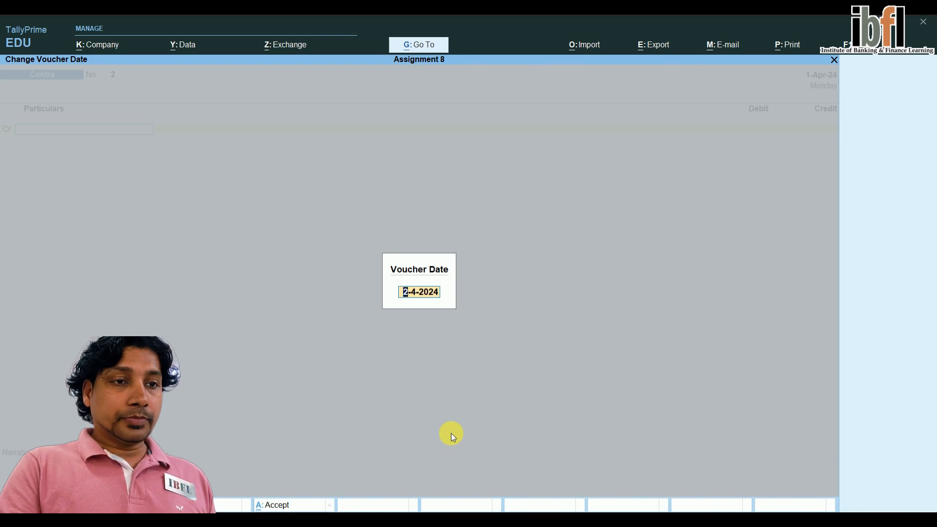
text(31.)
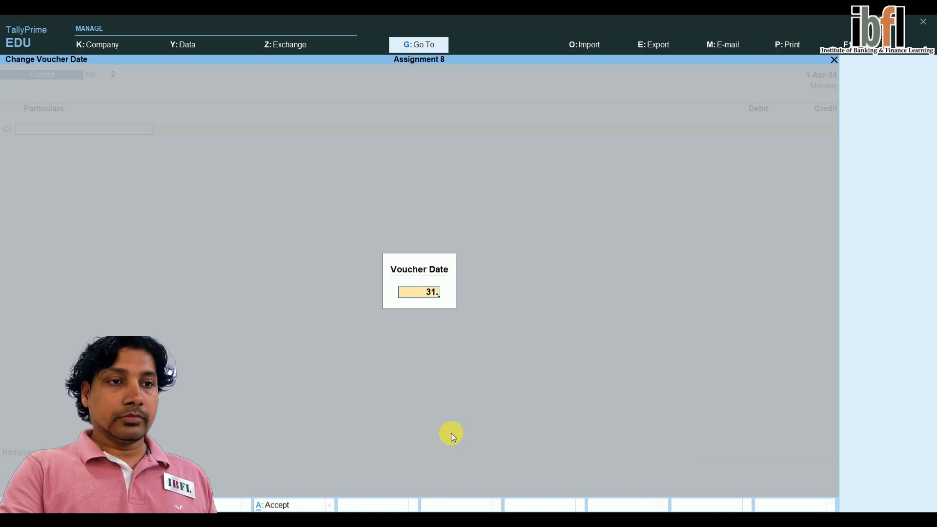
text(3)
key(Return)
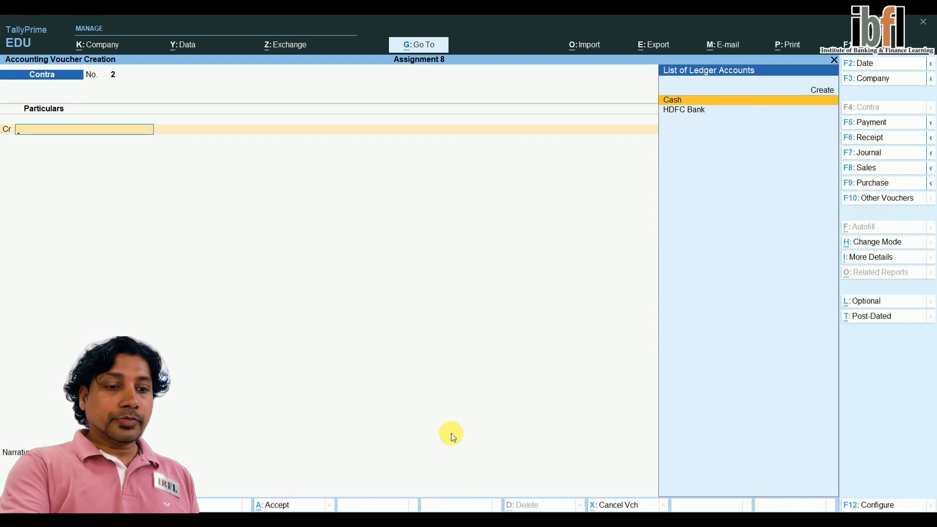
Step: Start a purchase voucher with supplier invoice number AXC/145 dated 31-May-24
key(F9)
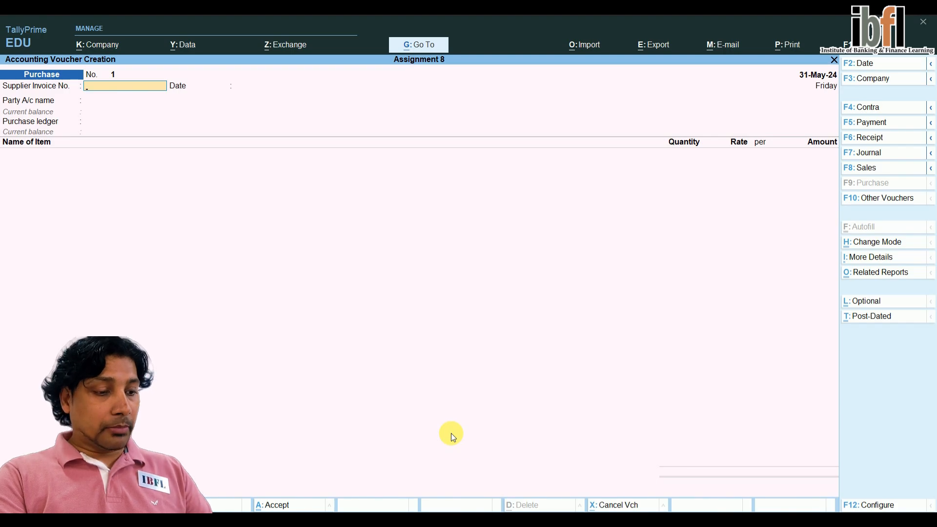
text(AXC)
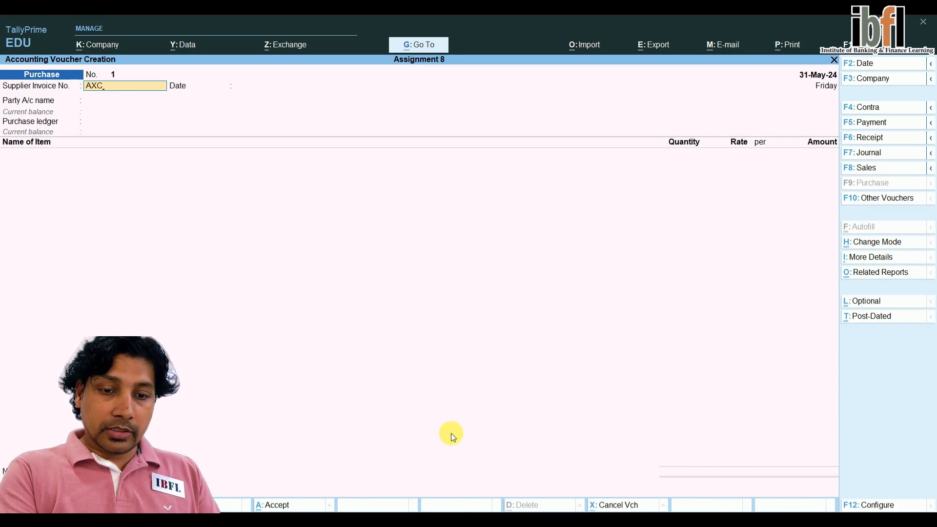
text(/145)
key(Return)
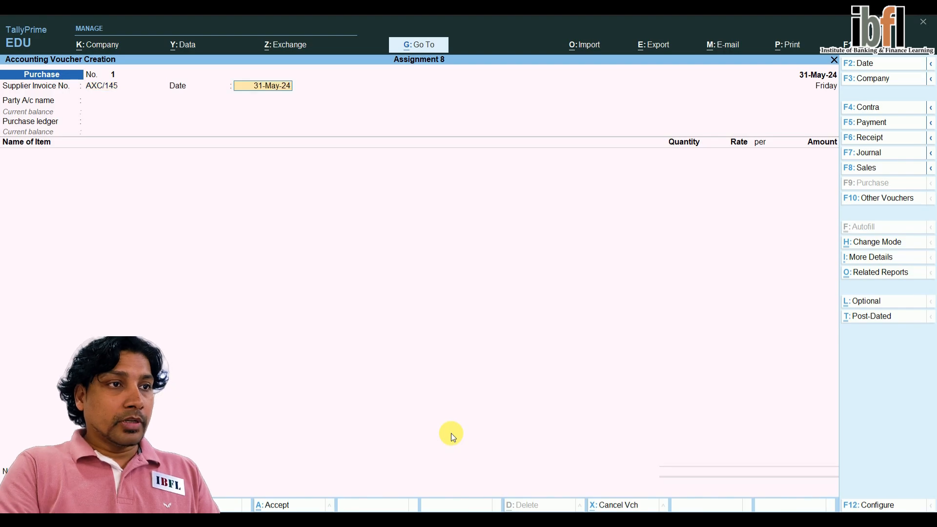
key(Return)
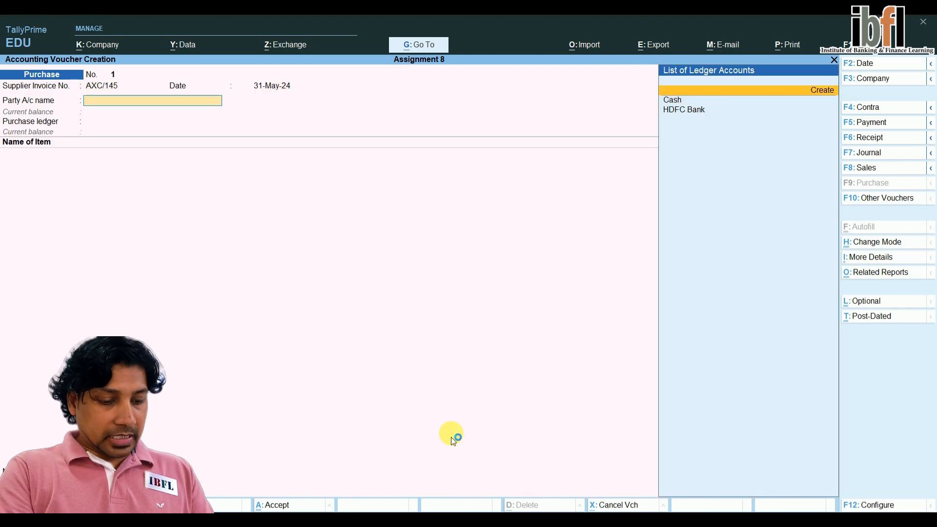
Step: Create a party ledger named RBC Ltd under the Sundry Creditors group, maintaining balances bill-by-bill
key(alt+c)
text(RB)
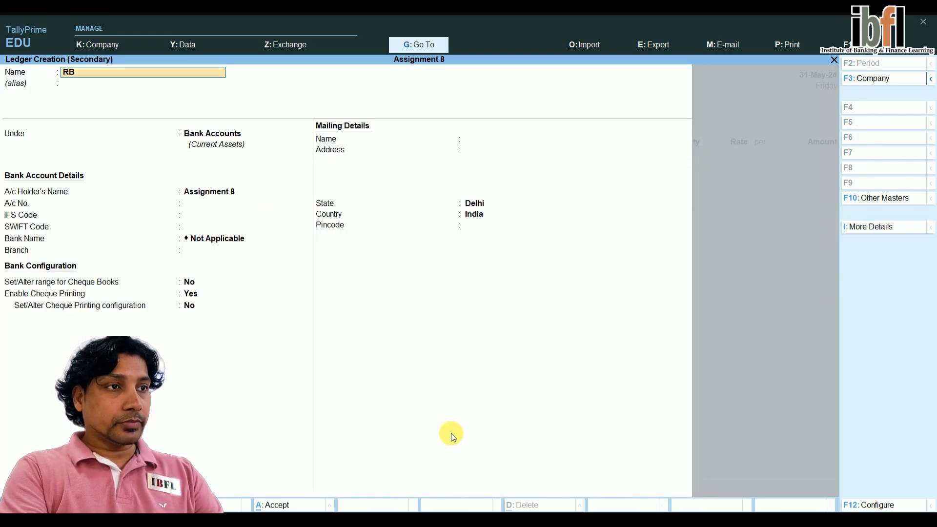
text(C Ltd)
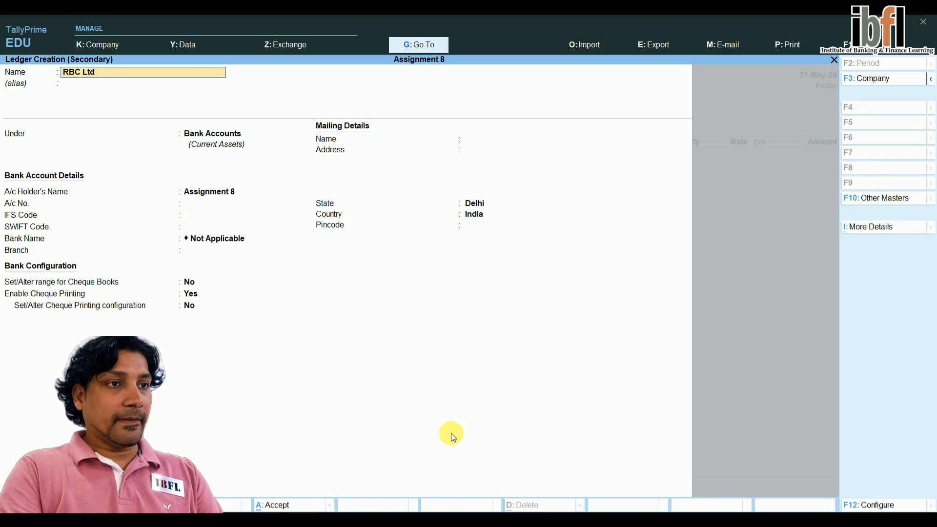
key(Return)
text(Cred)
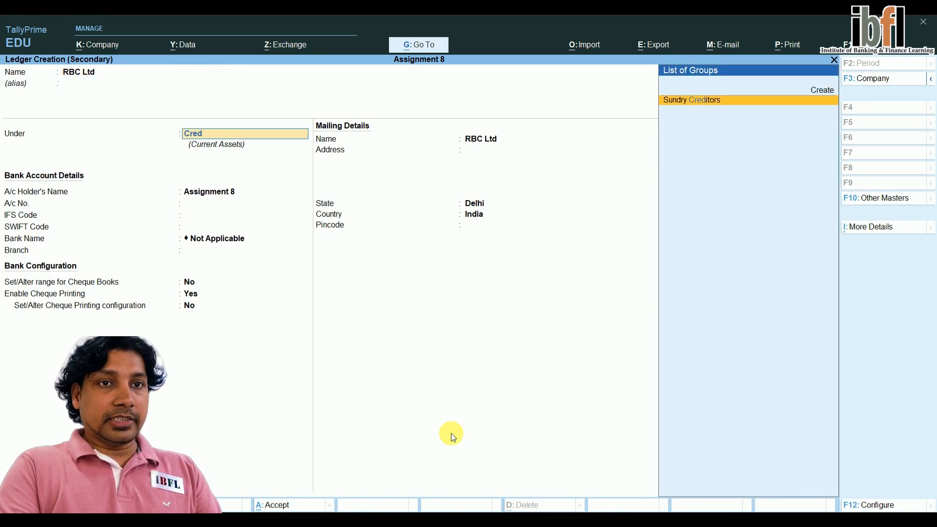
key(Return)
key(Return)
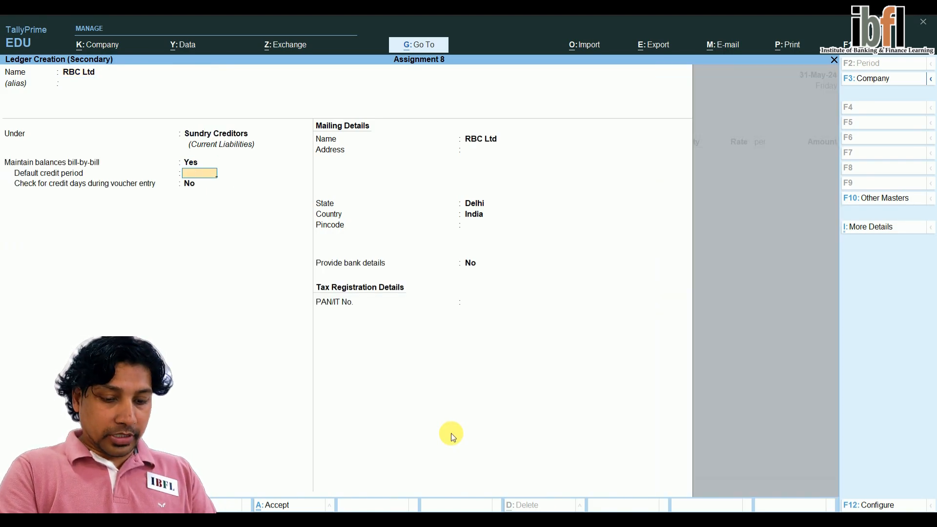
Step: Set the RBC Ltd ledger's default credit period to 30 days, keep the remaining defaults, and save the ledger
text(30)
key(Return)
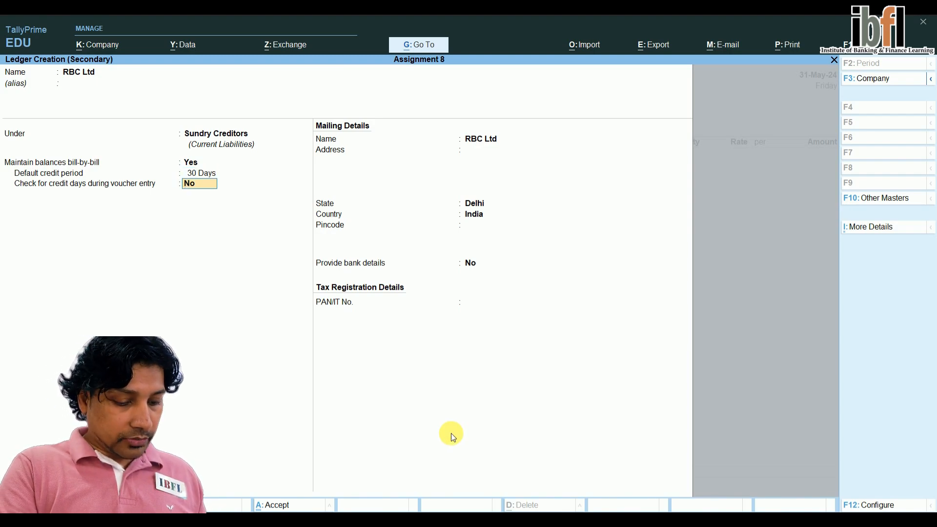
key(Return)
key(Return)
key(Return)
key(Return)
key(Return)
key(Return)
key(Return)
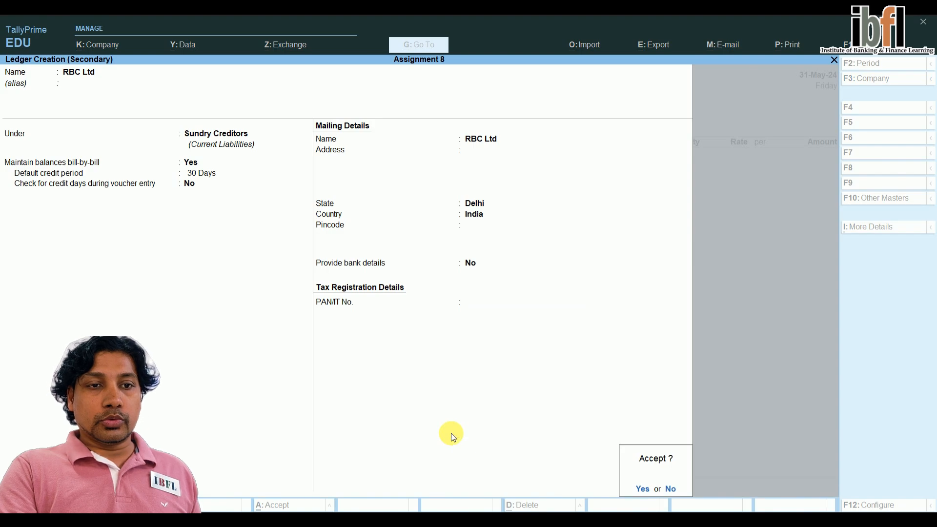
key(Return)
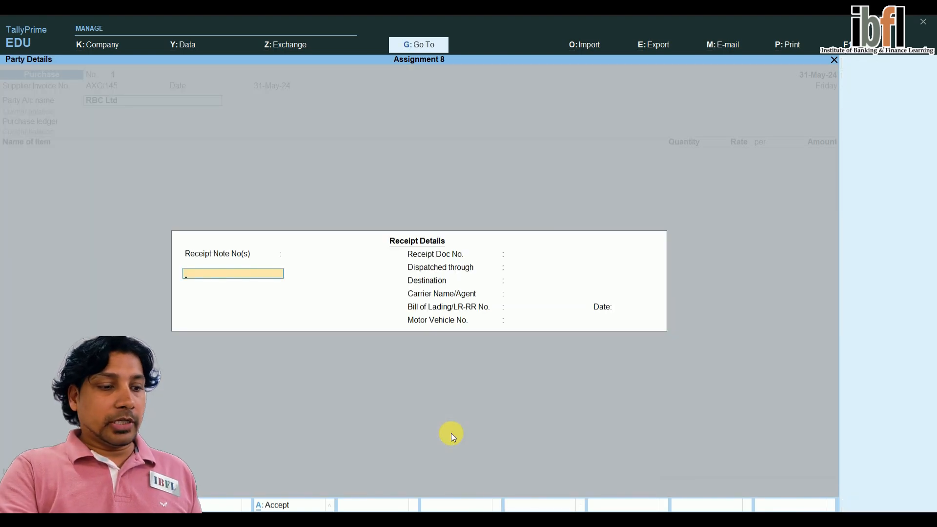
Step: Leave the receipt details blank and accept RBC Ltd's default party details for the purchase voucher
key(Return)
key(Return)
key(Return)
key(Return)
key(Return)
key(Return)
key(Return)
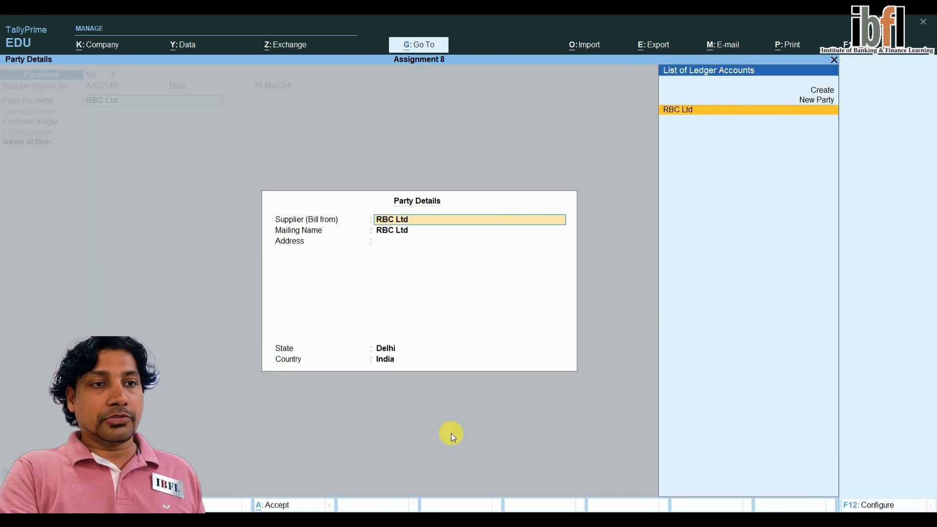
key(Return)
key(Return)
key(Return)
Step: Create a ledger named Purchases under the Purchase Accounts group for the voucher's purchase ledger
key(alt+c)
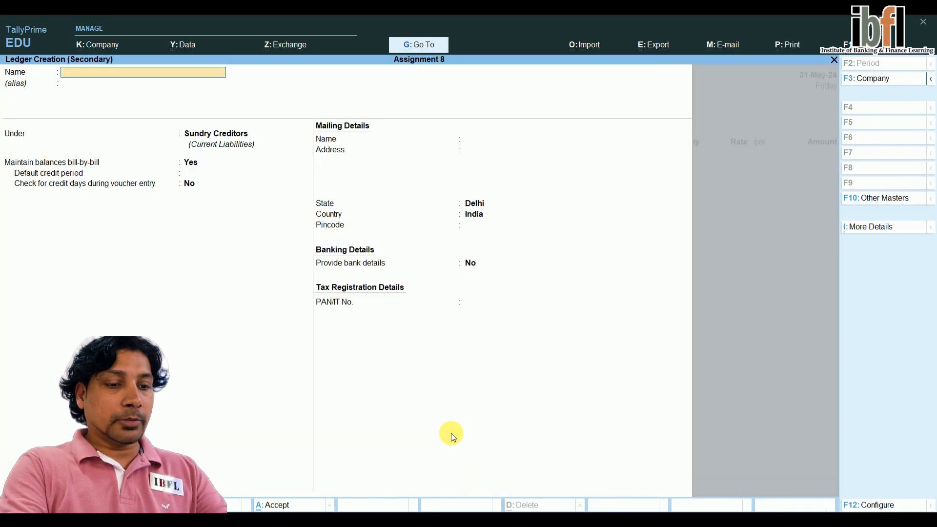
text(Purchases)
key(Return)
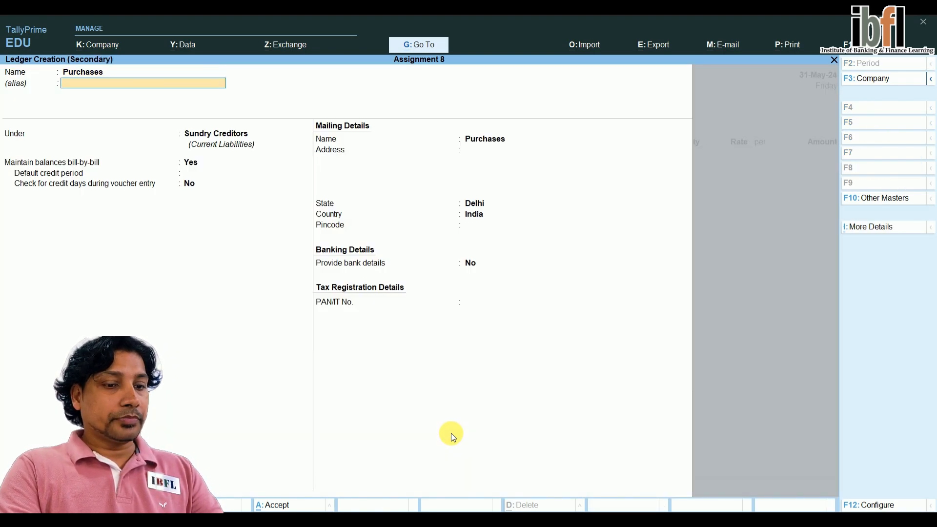
key(Return)
text(Pur)
key(Return)
key(Return)
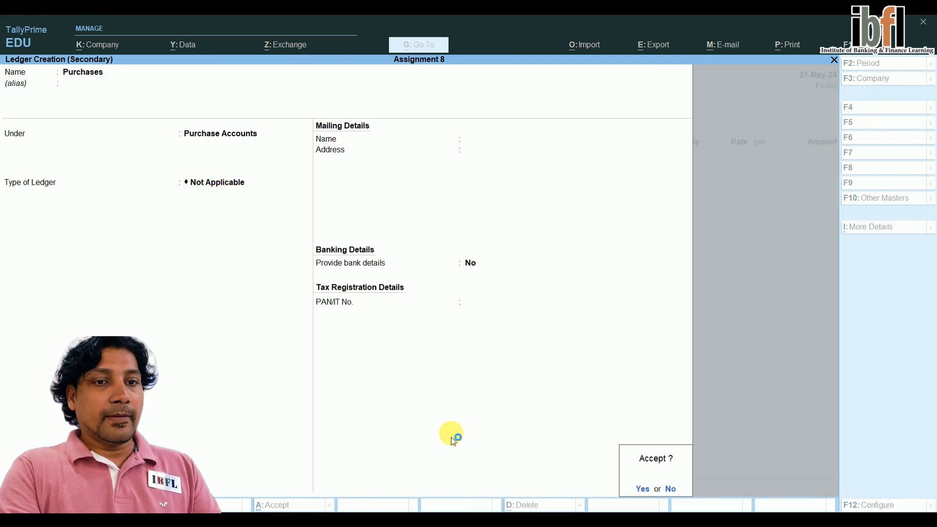
key(Return)
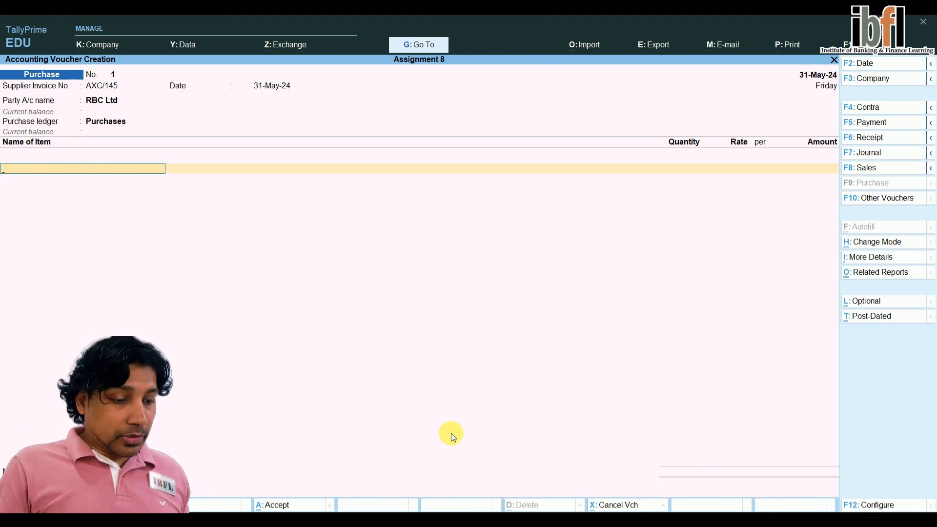
Step: Start a new stock item for the voucher's first item line and enable part numbers and descriptions in its configuration
key(alt+c)
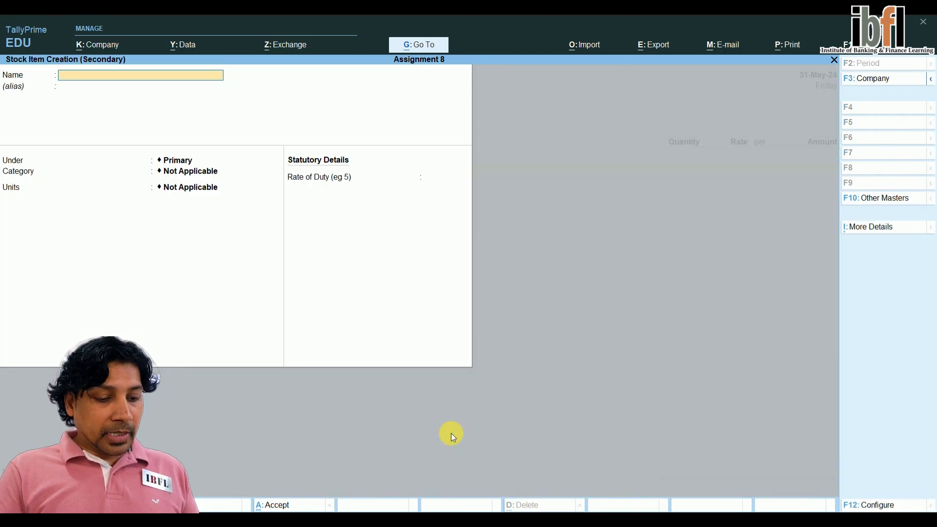
text(PEN Drive 4 GB)
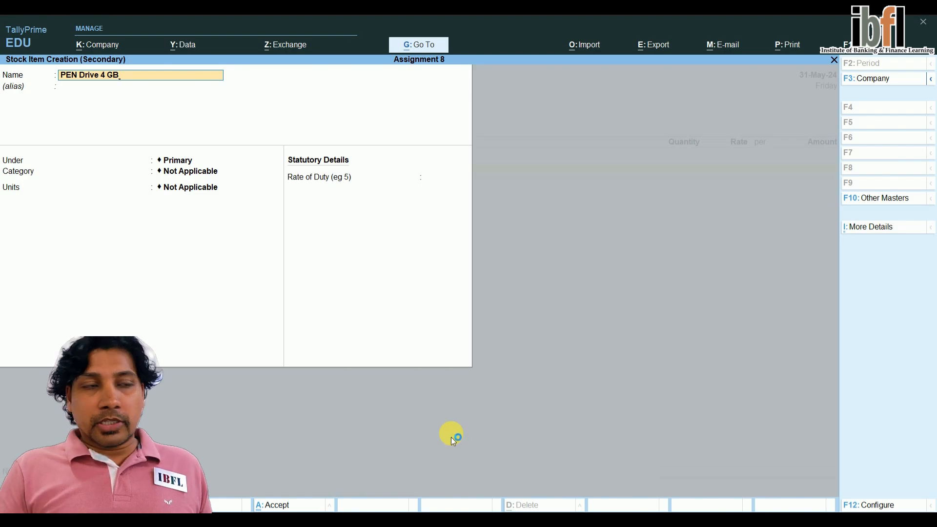
key(F12)
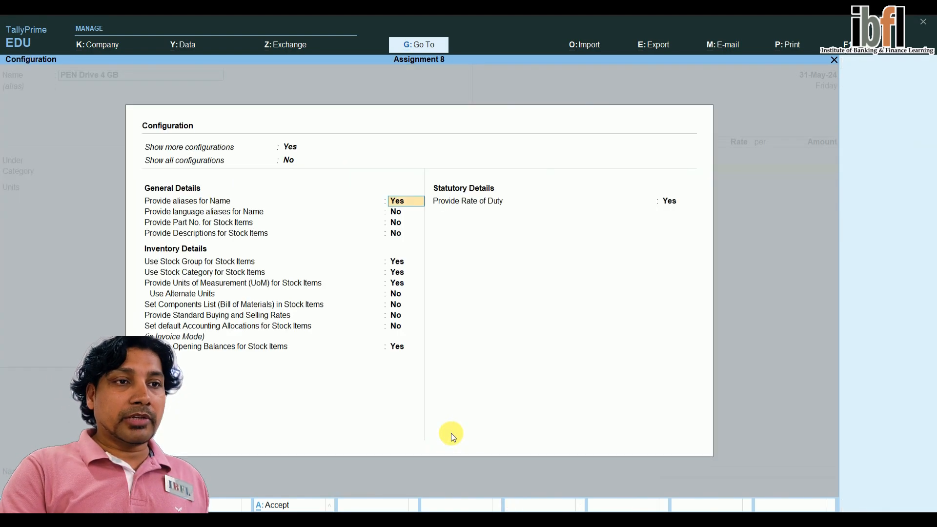
key(Return)
key(Return)
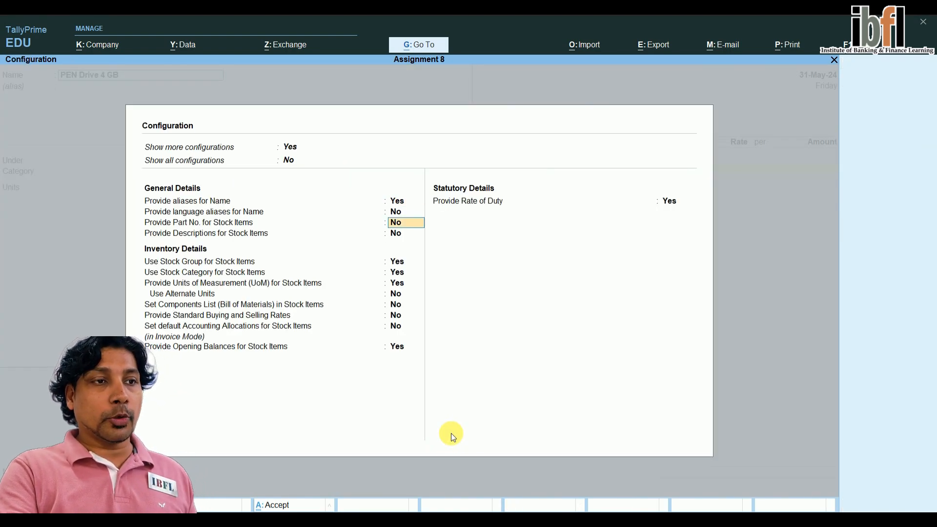
text(y)
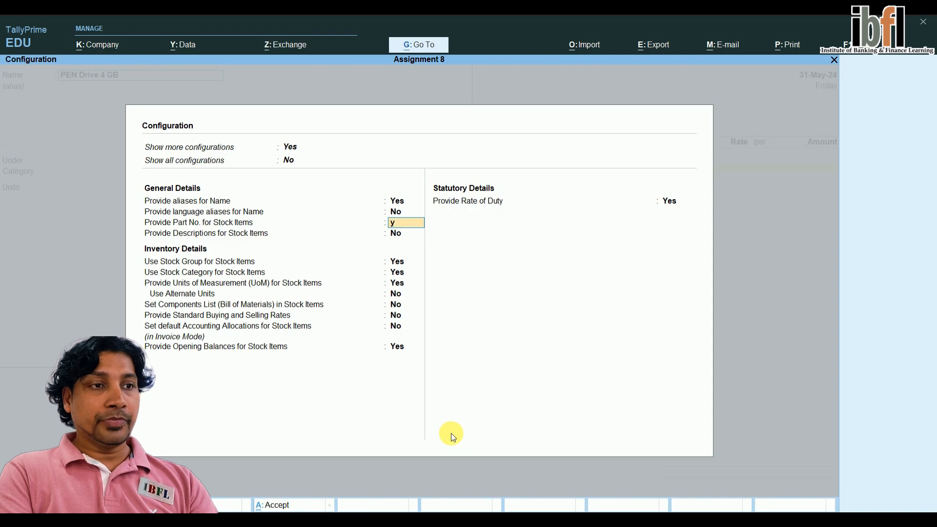
key(Return)
text(y)
key(Return)
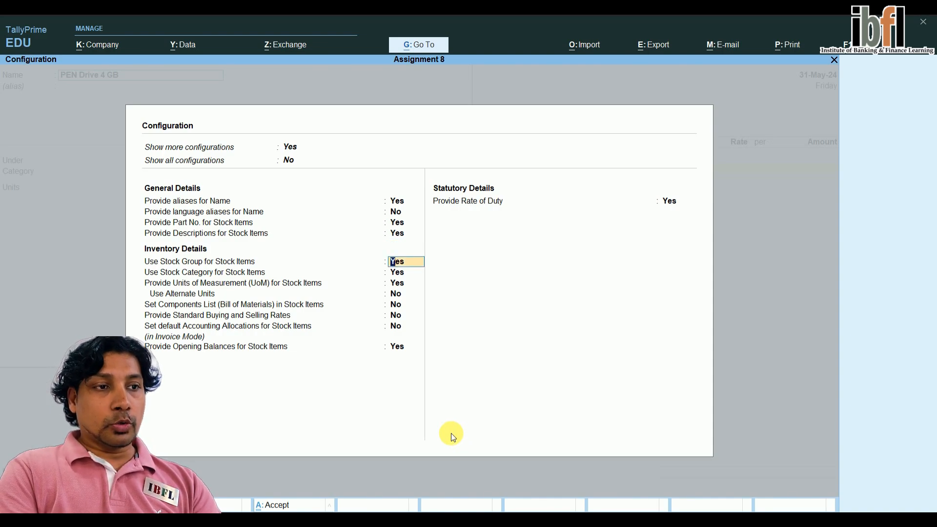
Step: Enable standard buying and selling rates for stock items, keep the other options, and save the configuration
key(Return)
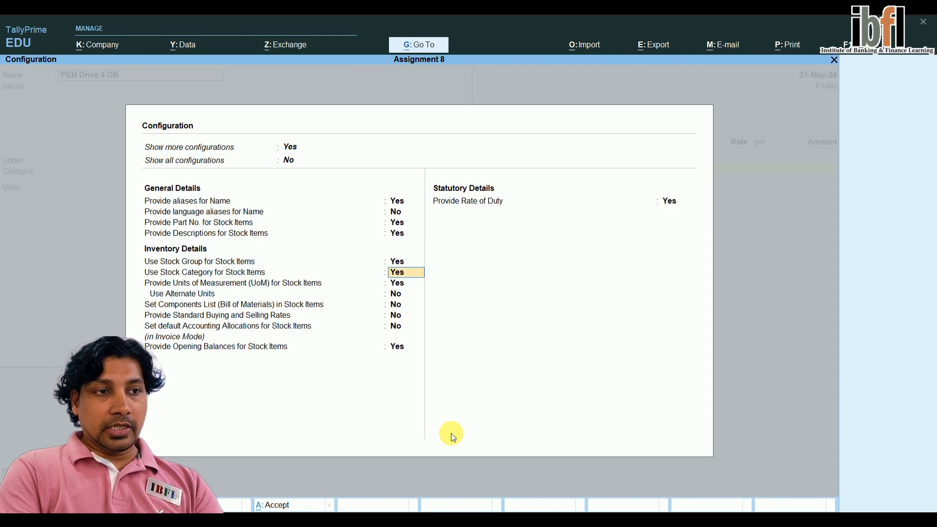
key(Return)
key(Return)
key(Return)
key(Return)
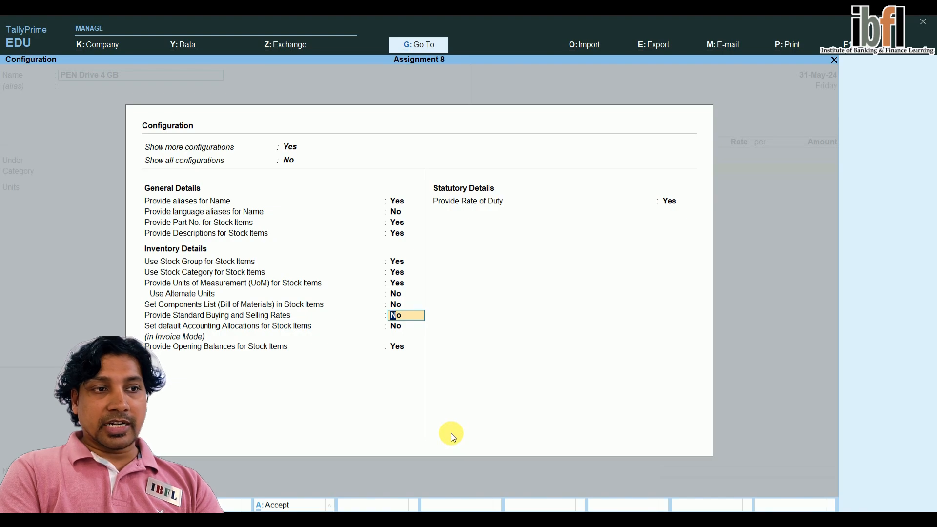
text(y)
key(Return)
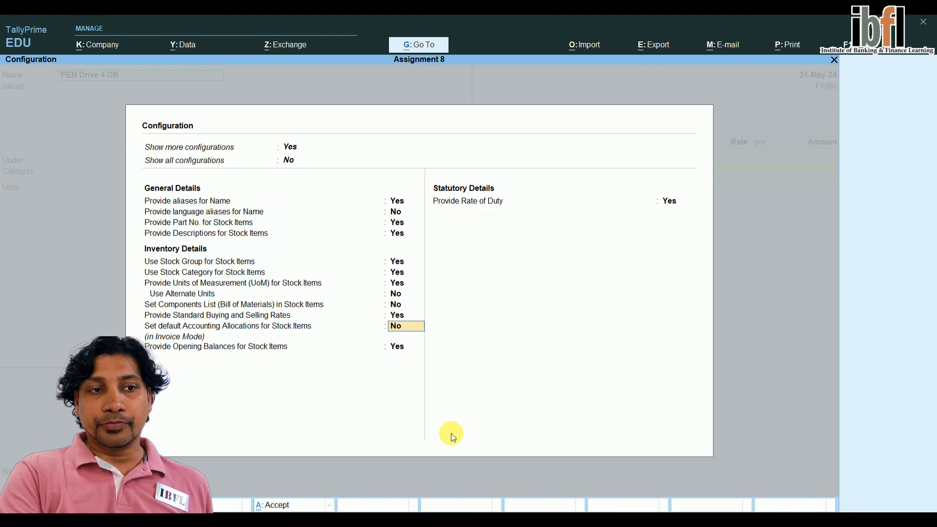
key(Up)
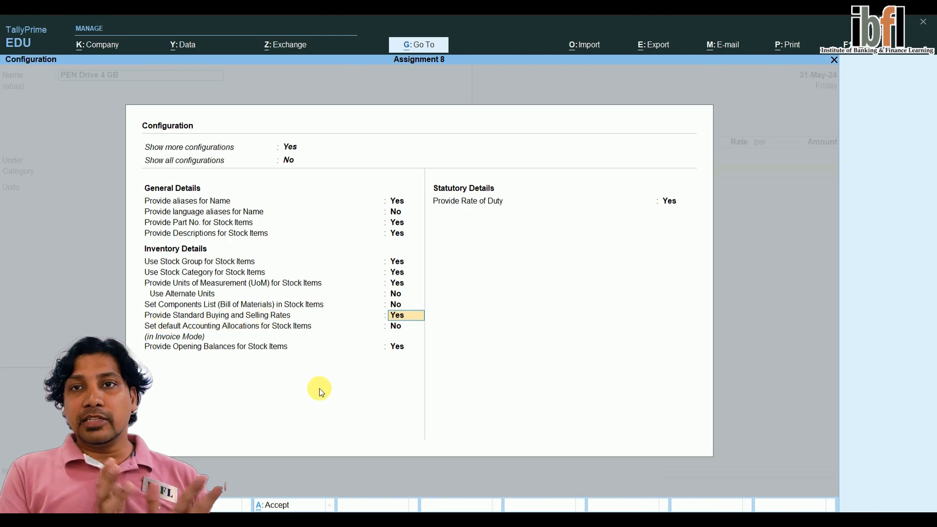
key(Return)
key(Return)
key(Return)
key(Return)
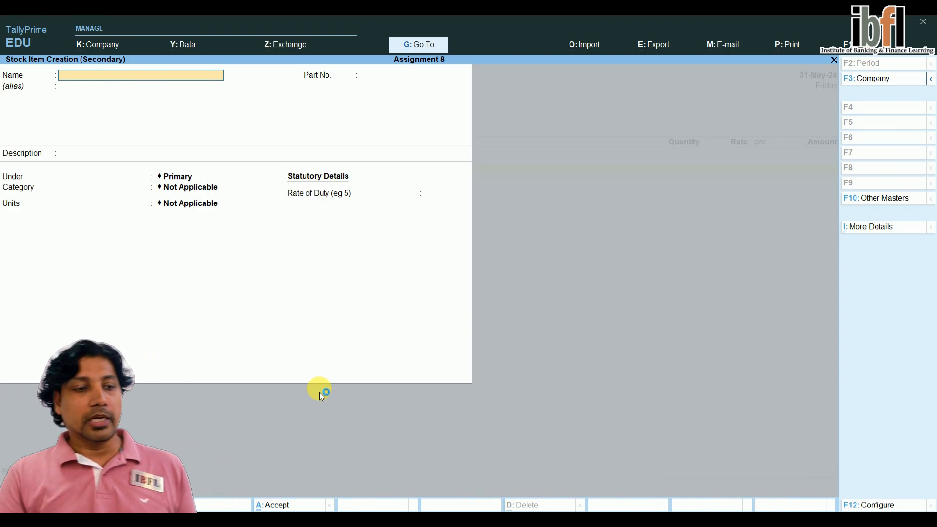
Step: Name the stock item PEN Drive 4 GB, with part number 4GB Slim and description Two Years Warranty
text(PEN Drive 4 GB)
key(Return)
key(Return)
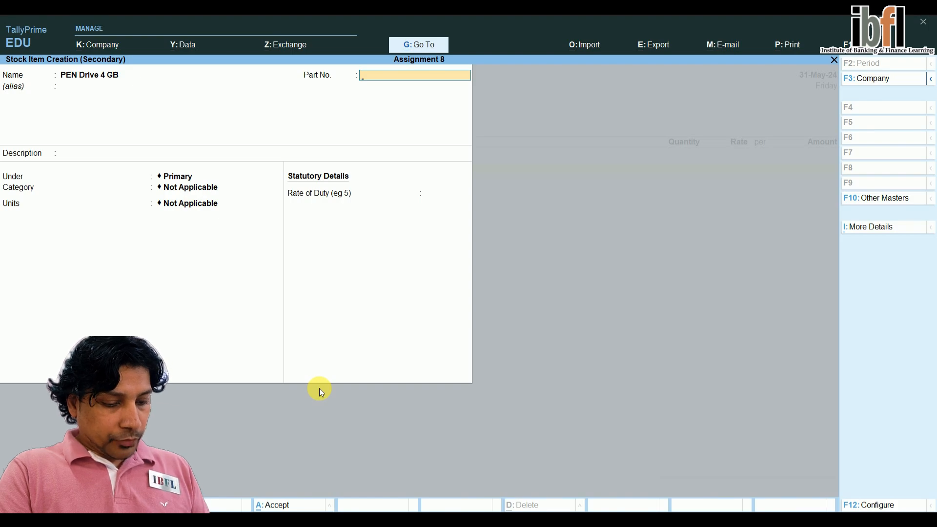
text(4)
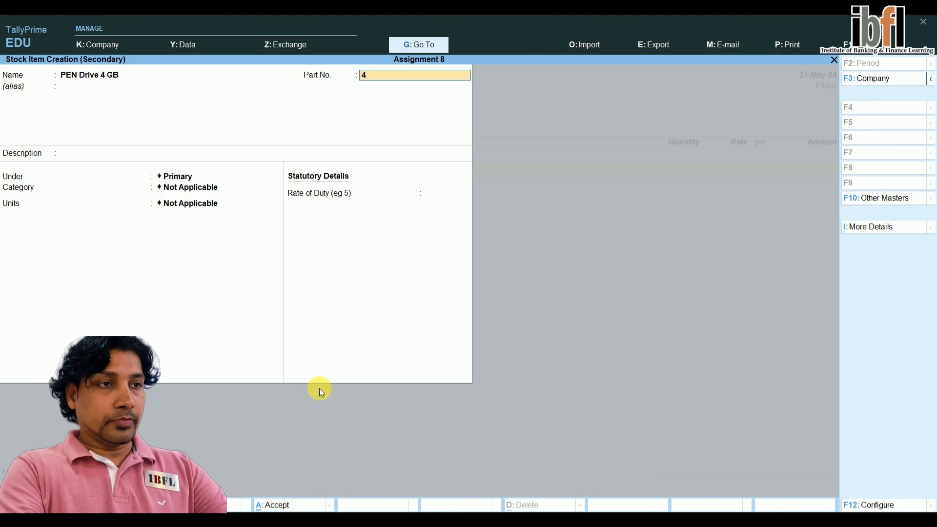
text(GB Slim)
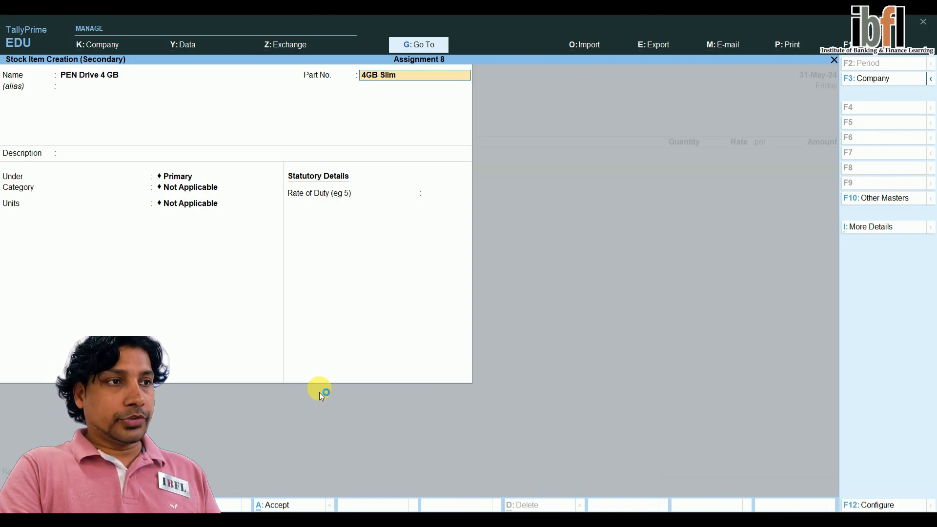
key(Return)
key(Return)
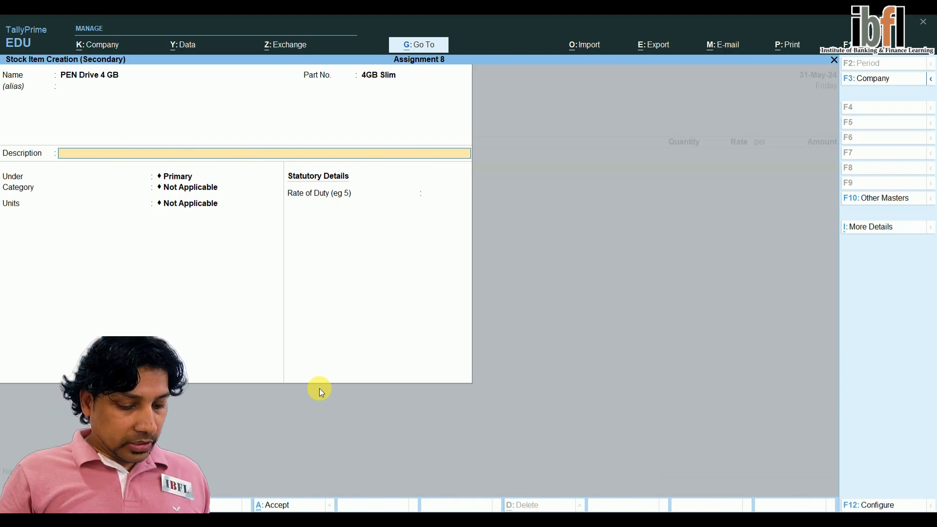
text(Two Years Warranty)
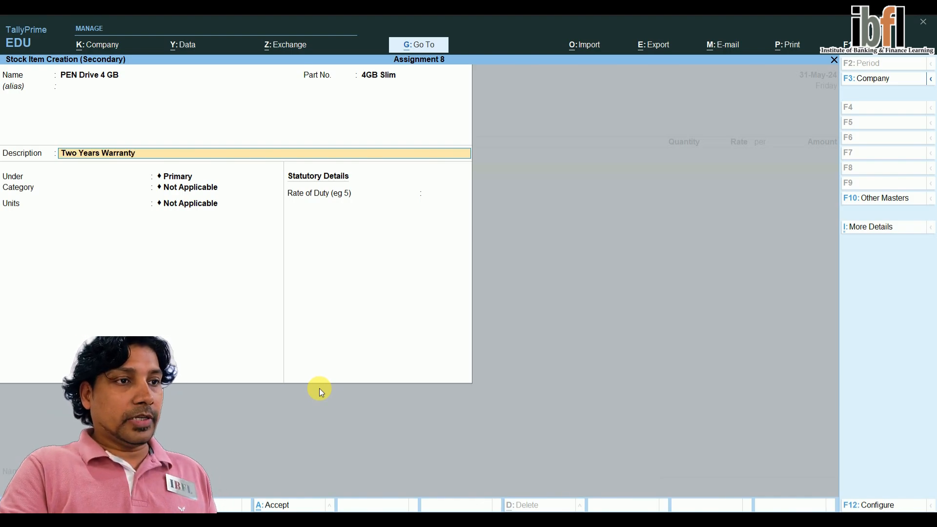
key(Return)
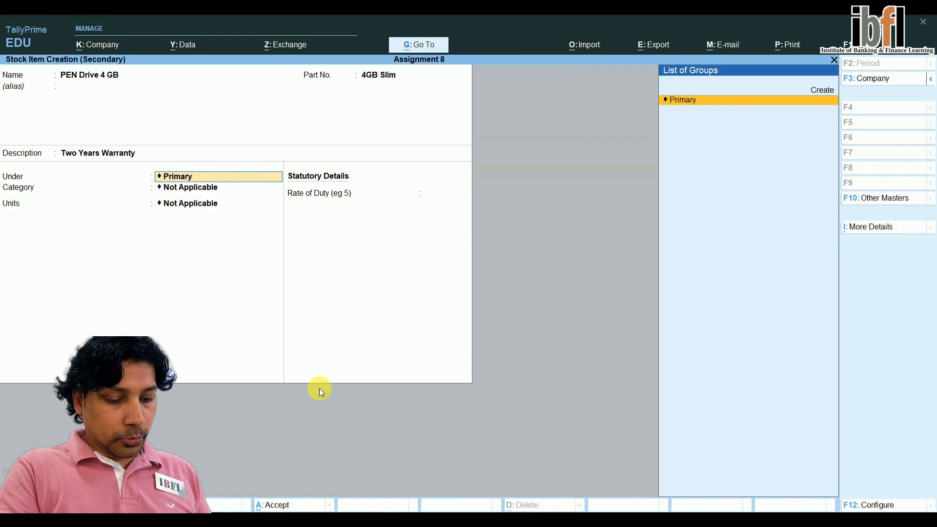
Step: Create a stock group named Electronics Goods under Primary and assign the pen drive item to it
key(Up)
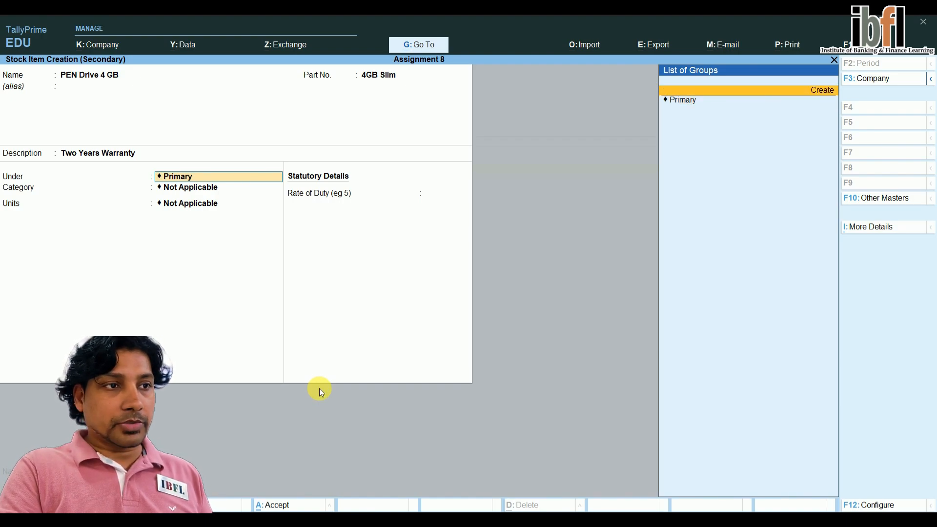
key(Return)
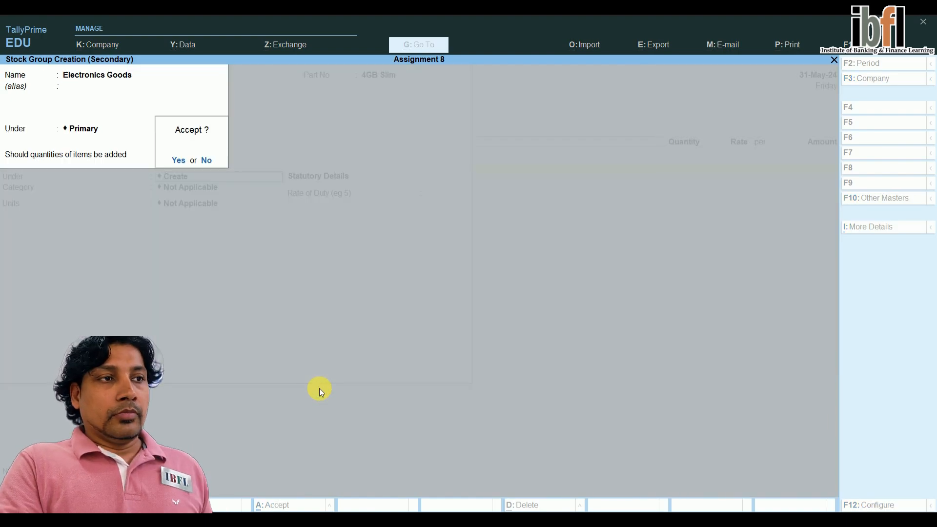
key(Return)
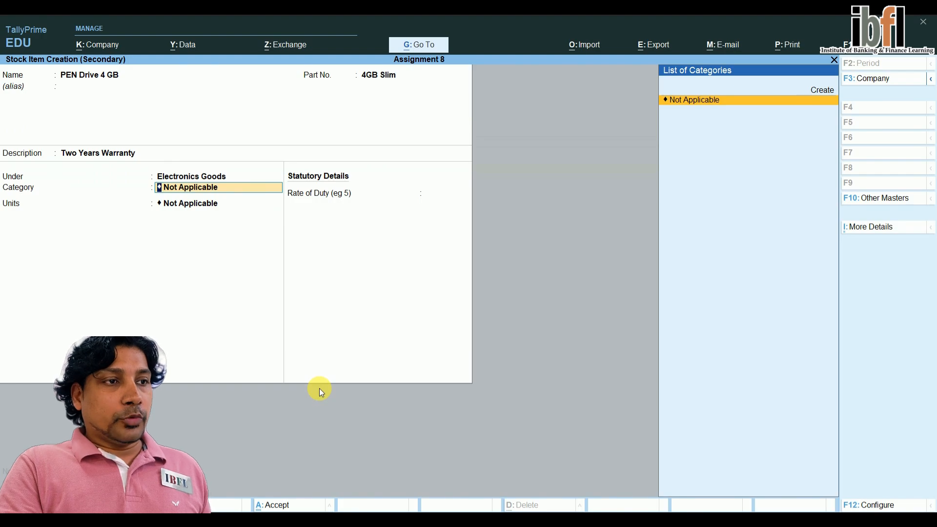
Step: Create a stock category named HP under Primary and assign the pen drive item to it
key(Up)
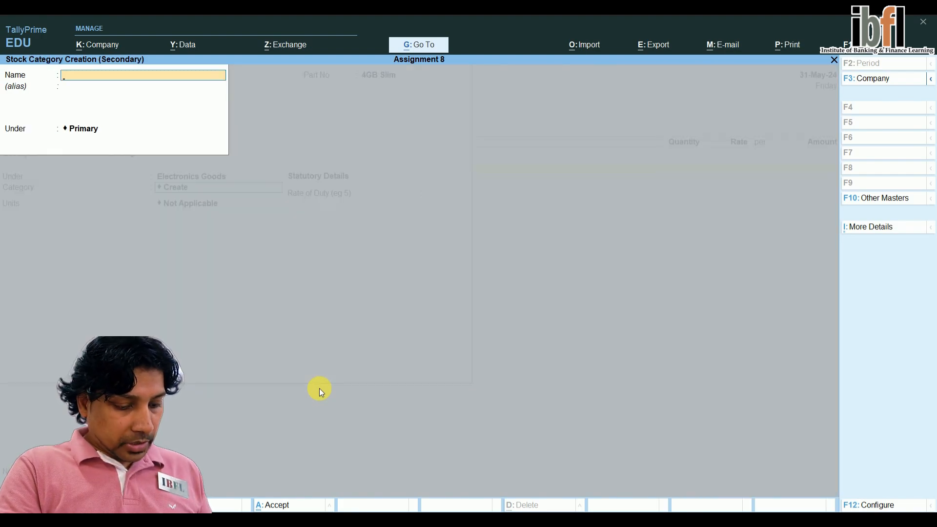
text(HP)
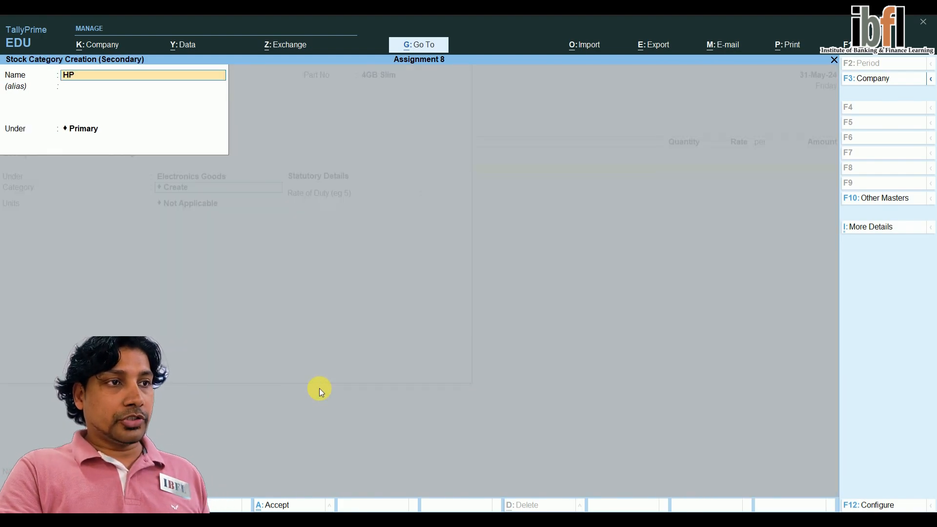
key(Return)
key(Return)
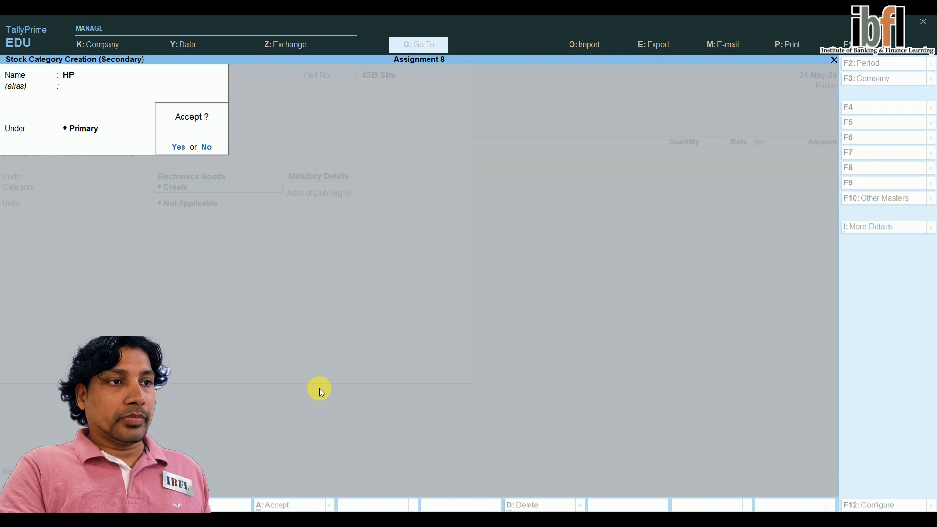
key(Return)
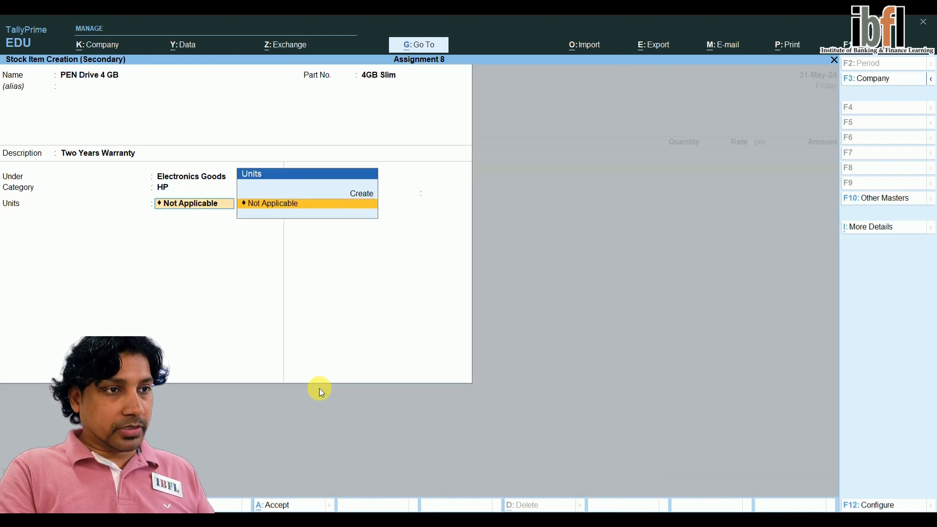
Step: Create a simple unit with symbol pcs and 0 decimal places, and use it as the pen drive's unit
key(Up)
key(Return)
text(pcs)
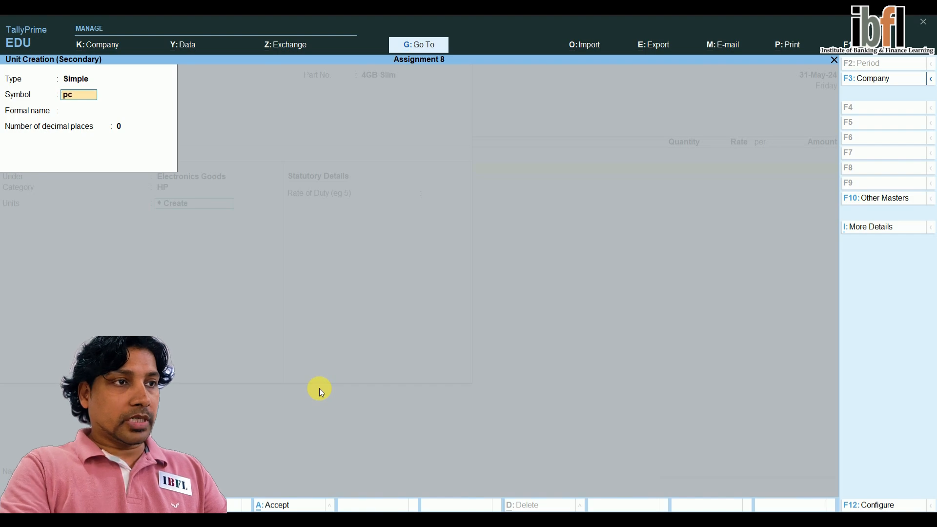
key(Return)
key(Return)
key(Return)
key(Return)
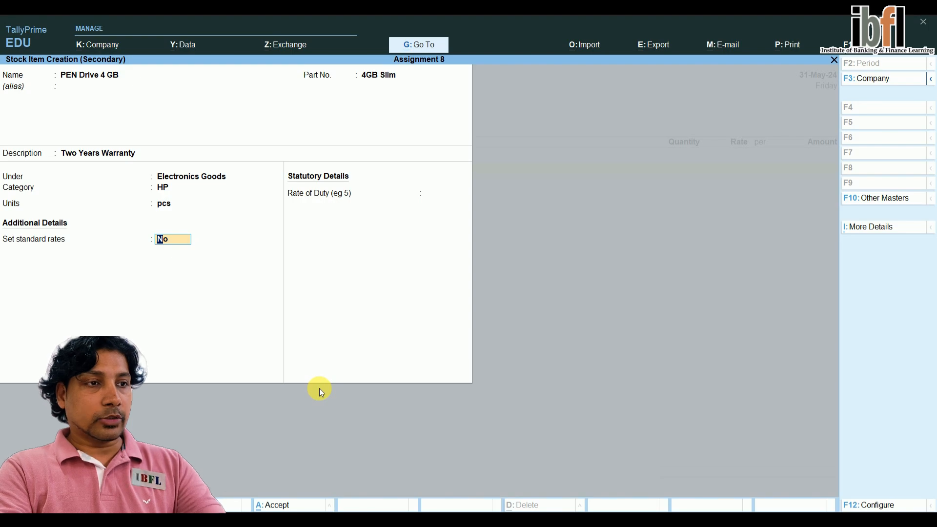
Step: Turn on standard rates for the pen drive and set its standard cost to 300 per pcs, applicable from 31-May-24
key(y)
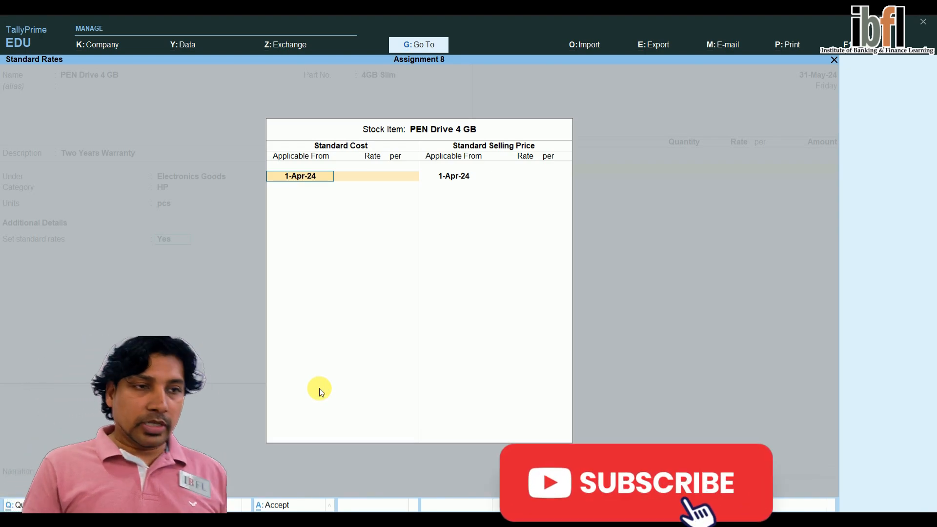
text(31.5)
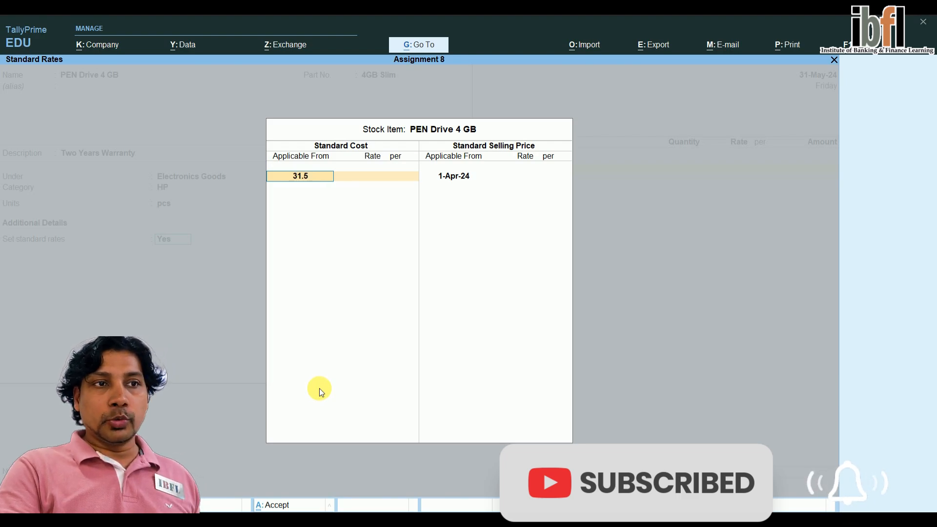
key(Return)
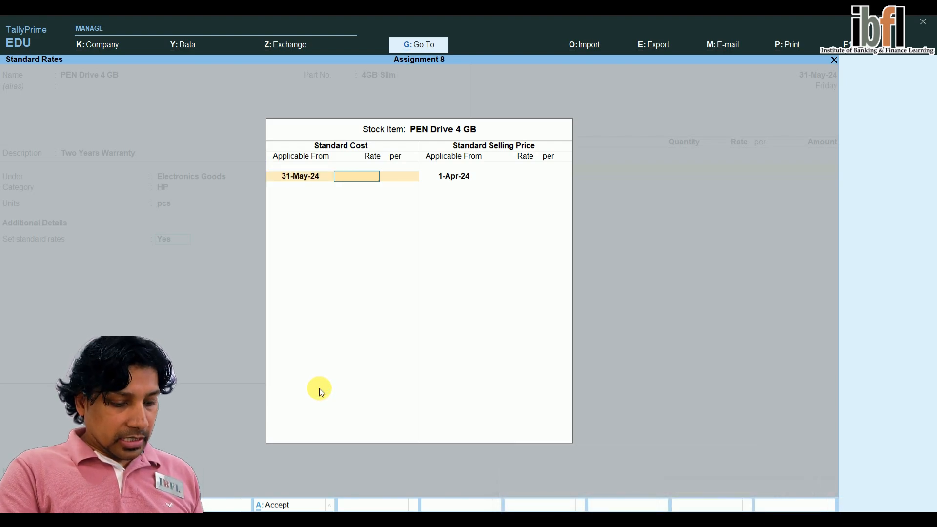
text(300)
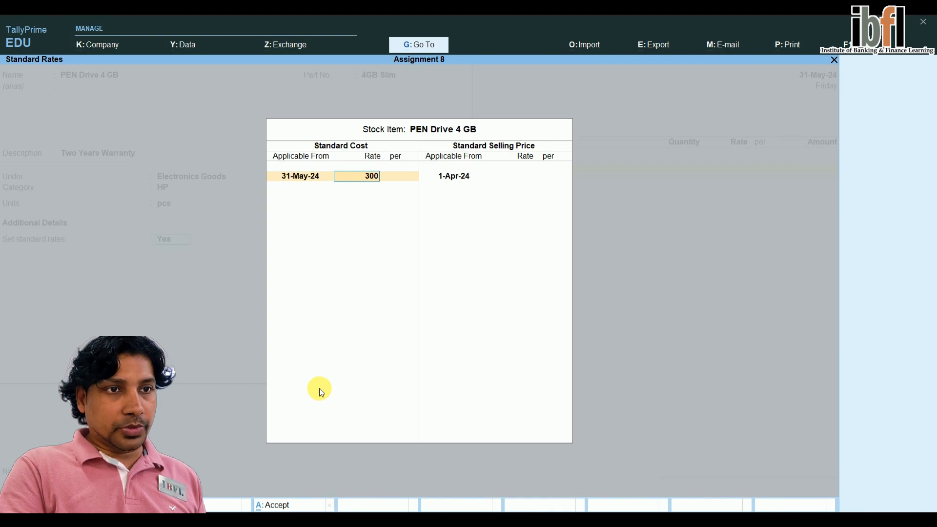
key(Return)
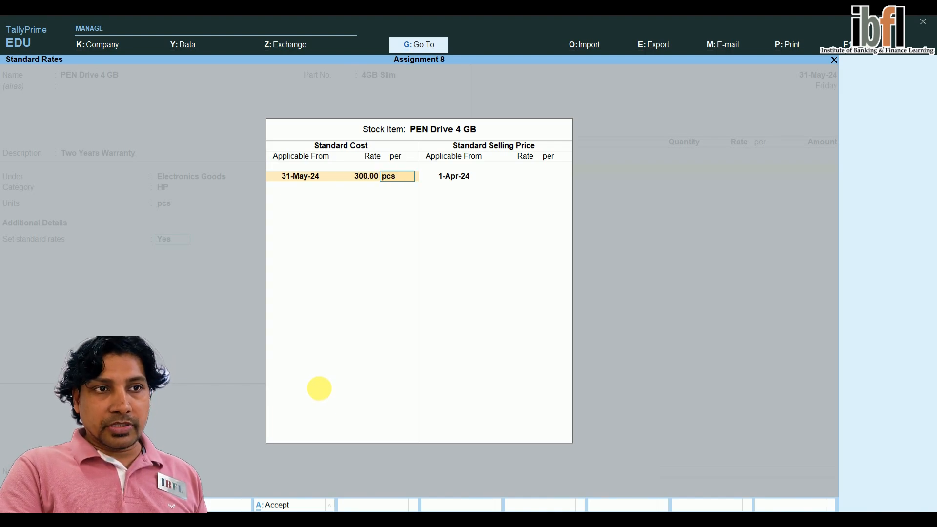
key(Return)
key(Return)
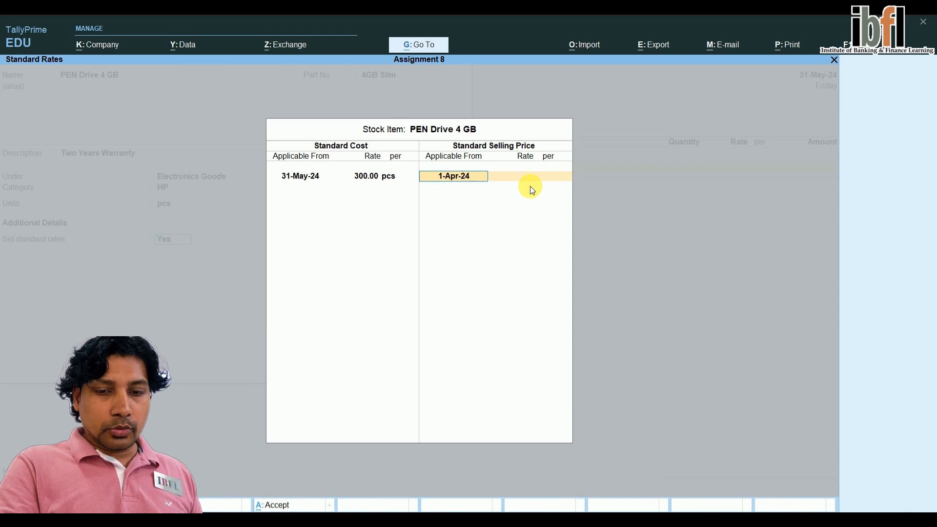
Step: Set the standard selling price to 350 per pcs from 31-May-24, leave the duty rate blank, and save the stock item
text(31-5)
key(Return)
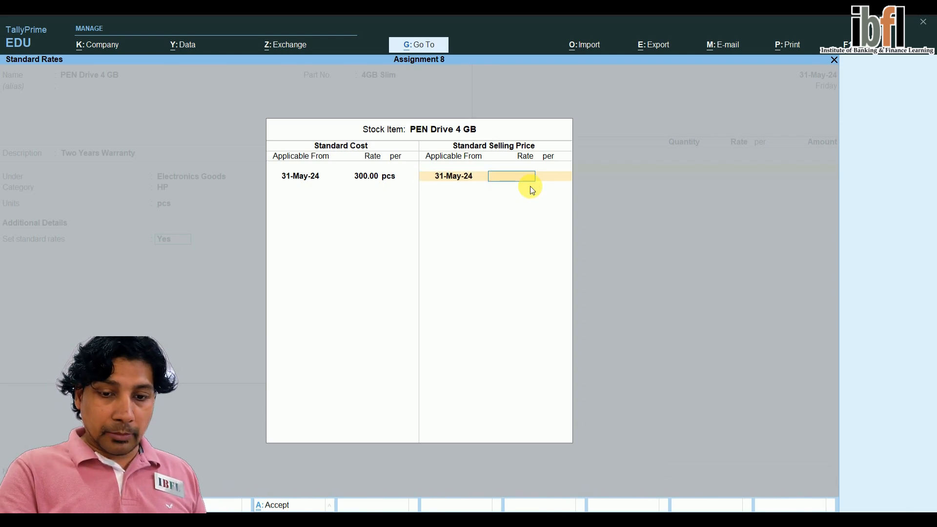
text(350)
key(Return)
click(533, 193)
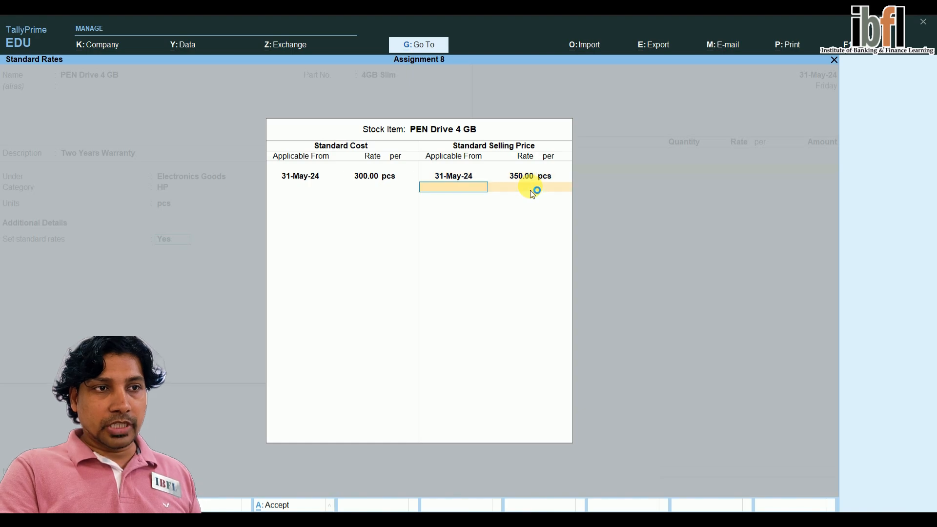
key(Return)
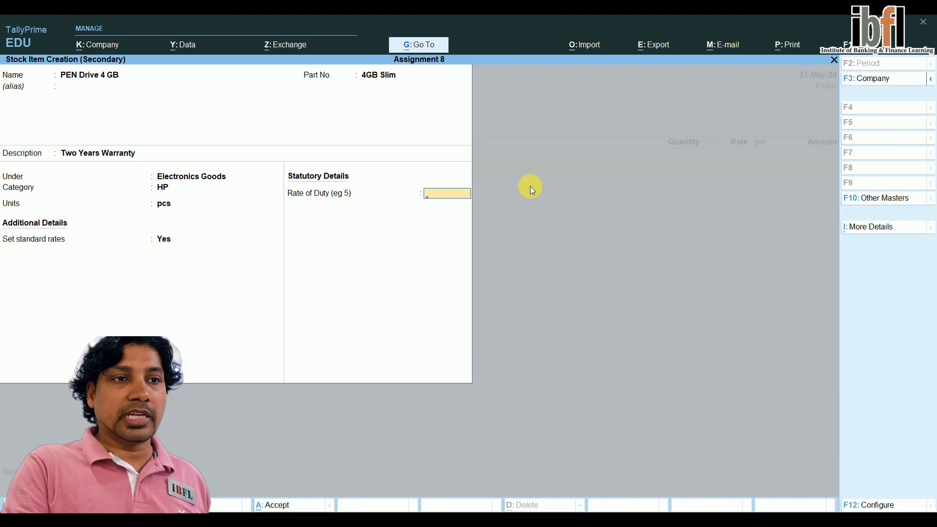
key(Return)
key(Return)
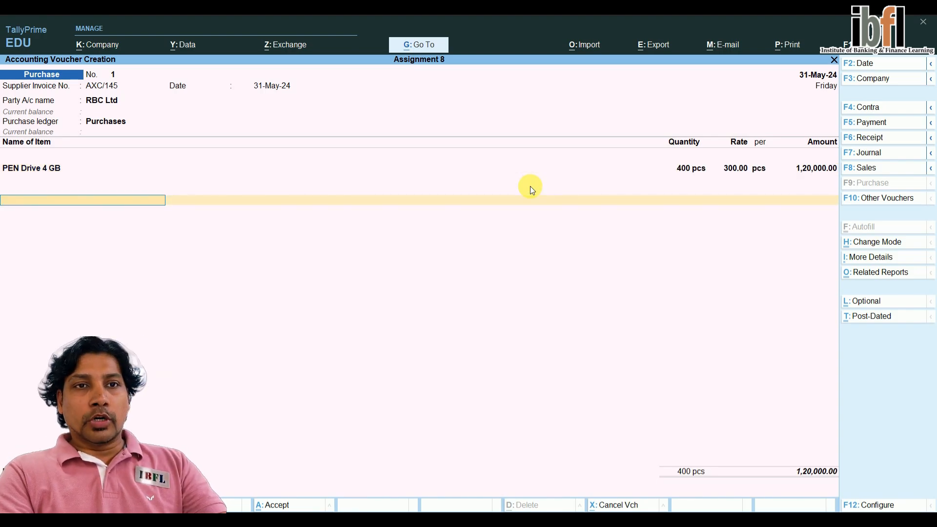
Step: Abandon the unsaved purchase voucher and return to the Gateway of Tally
key(Escape)
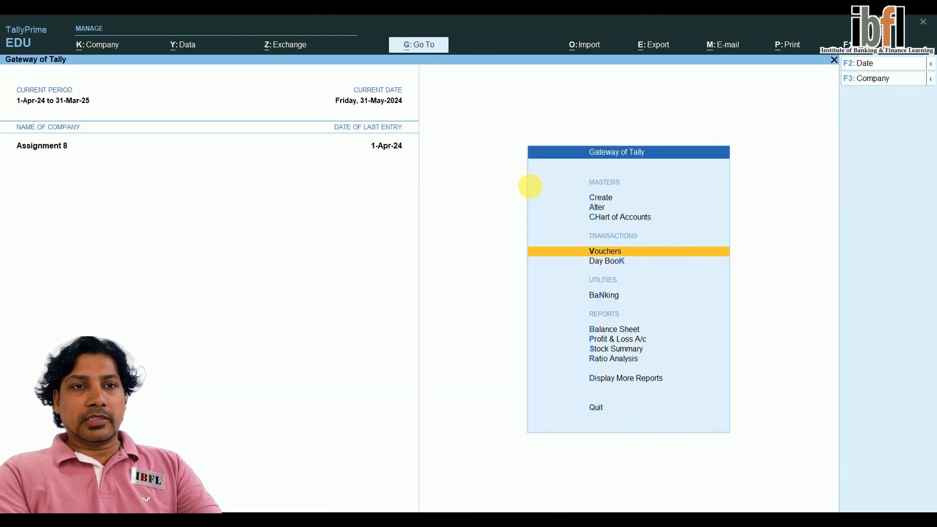
key(Return)
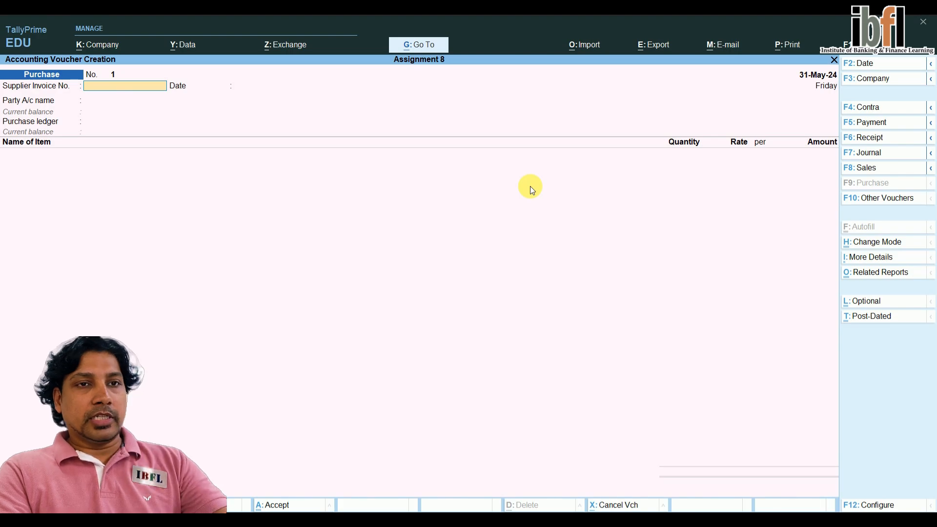
key(Escape)
key(Return)
Step: Start creating a new godown from the list of inventory masters
key(Up)
key(Up)
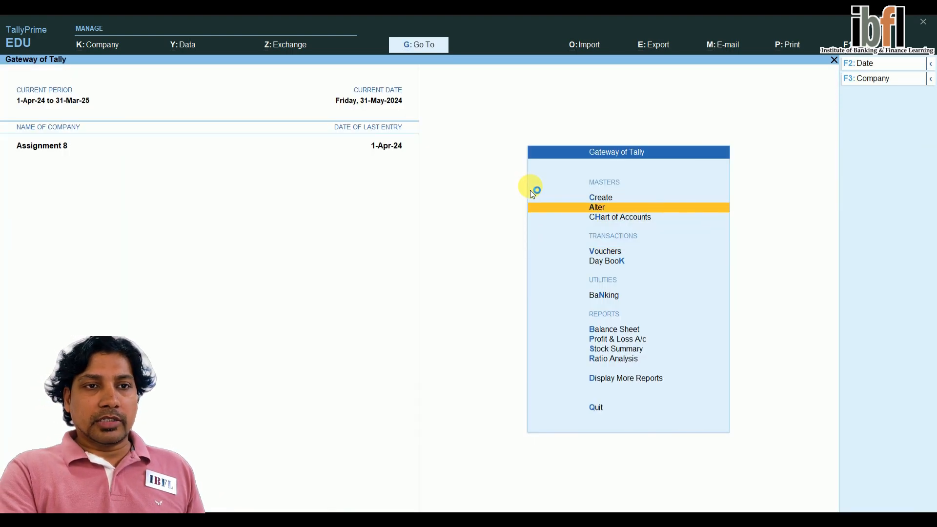
key(Up)
key(Down)
key(Up)
key(Return)
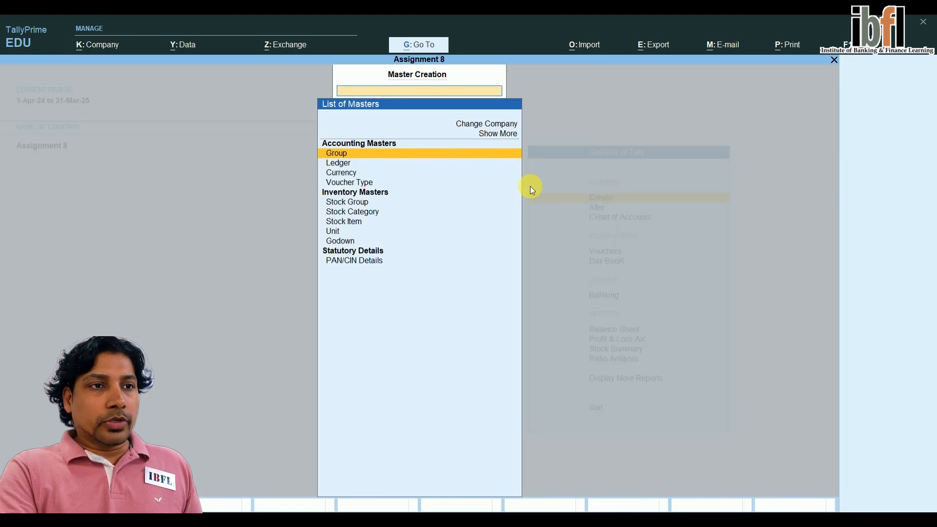
key(Down)
key(Down)
key(Down)
key(Down)
key(Down)
key(Down)
key(Down)
key(Down)
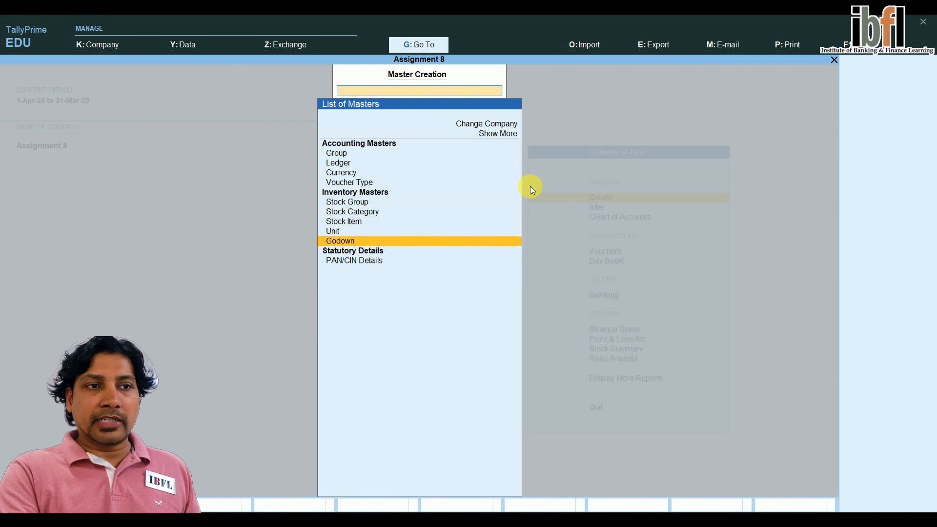
key(Return)
key(Return)
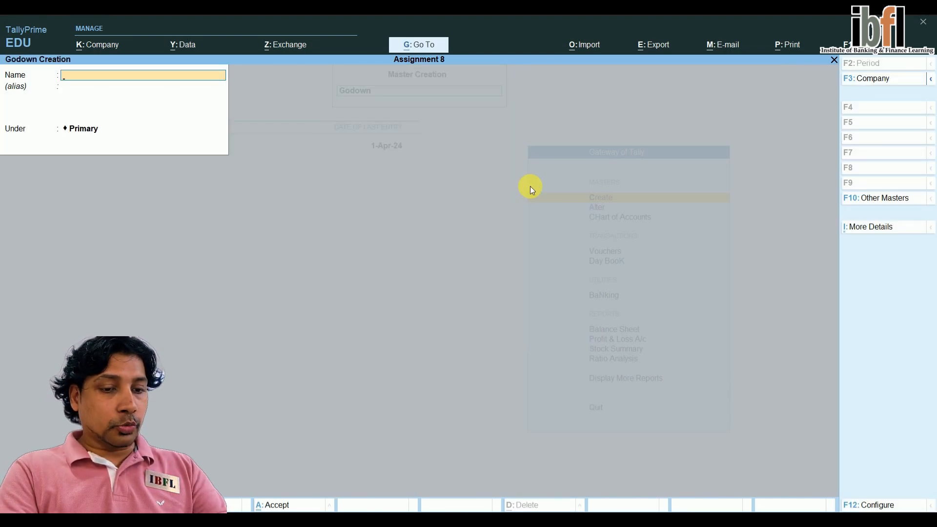
Step: Name the godown EL Showroom, keep it under Primary, save it, and return to the Gateway of Tally
text(EL Sho)
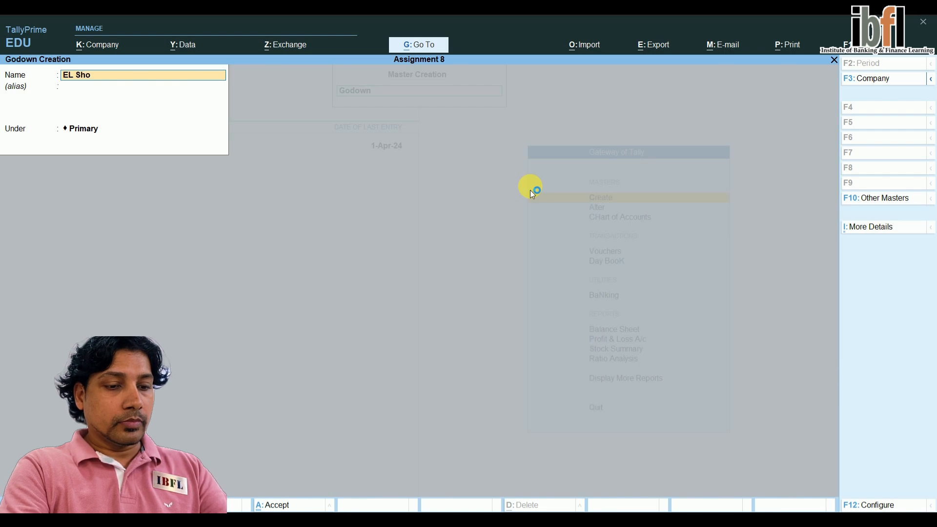
text(wrrom)
key(BackSpace)
key(BackSpace)
key(BackSpace)
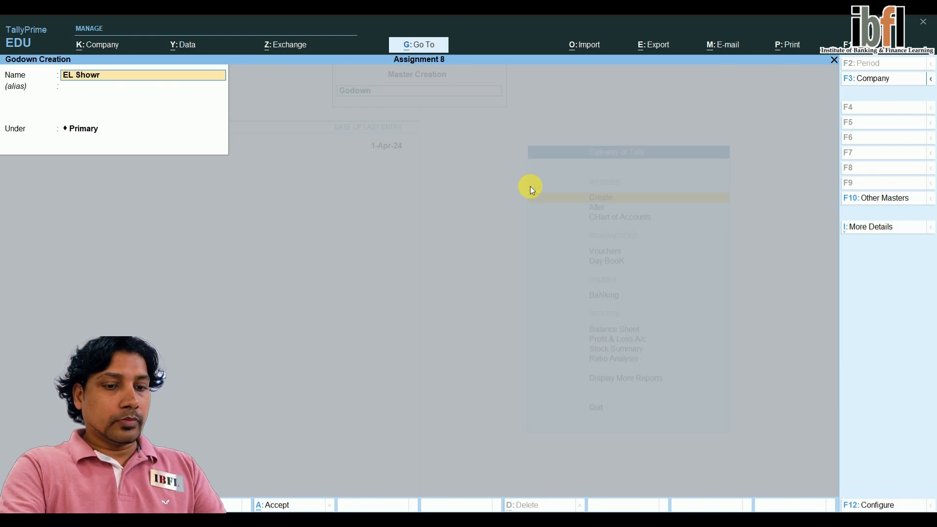
text(oom)
key(Return)
key(Return)
key(Return)
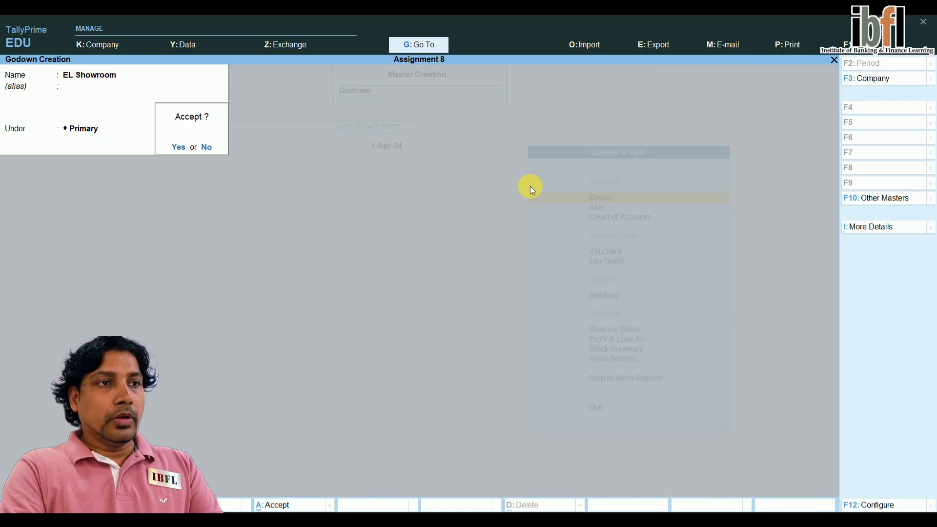
key(Return)
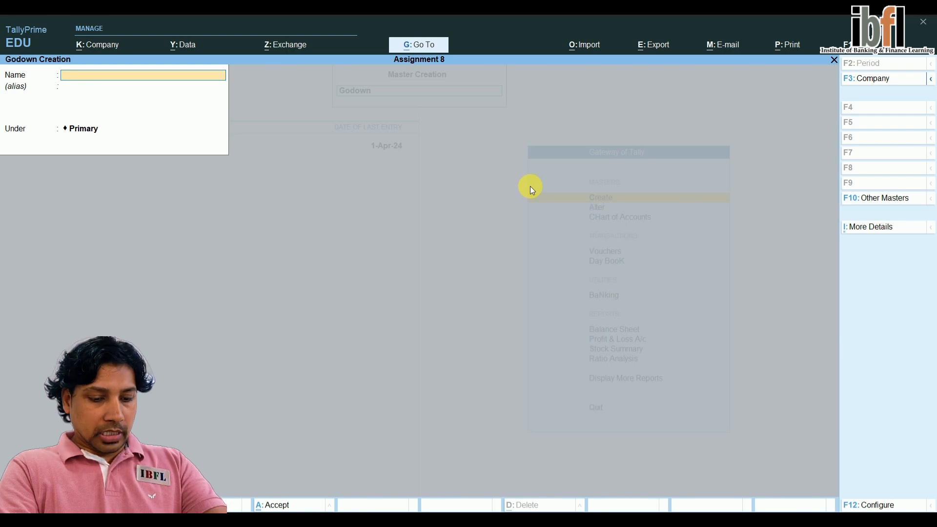
key(Escape)
key(Escape)
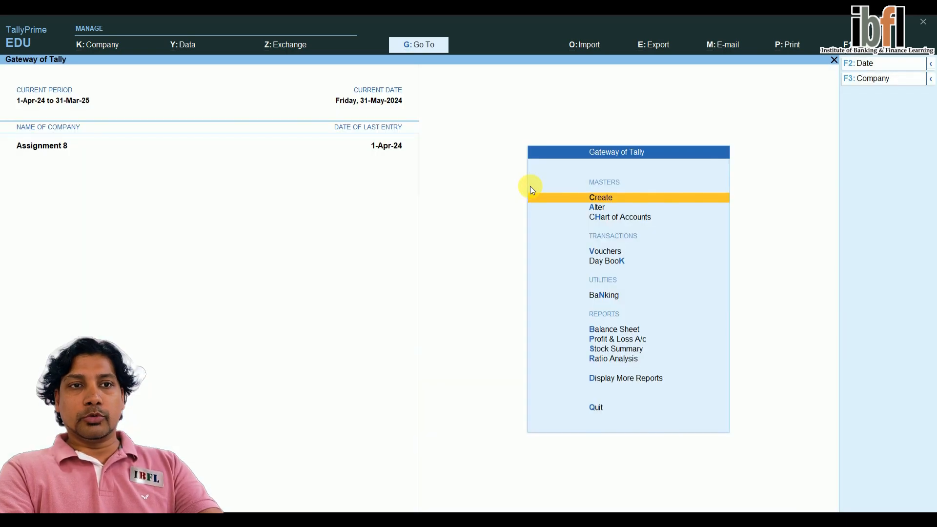
Step: Start a new purchase voucher with supplier invoice number AXC/145 dated 31-May-24
key(Down)
key(Down)
key(Down)
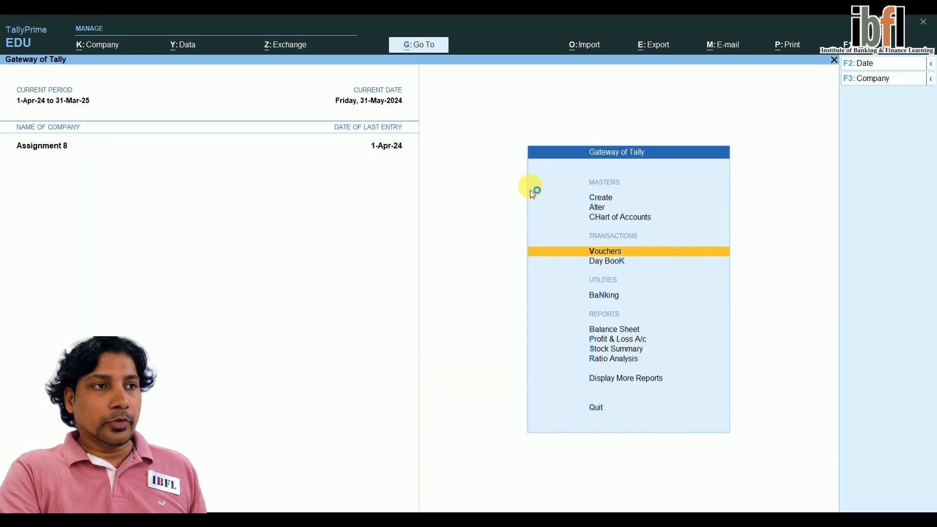
key(Return)
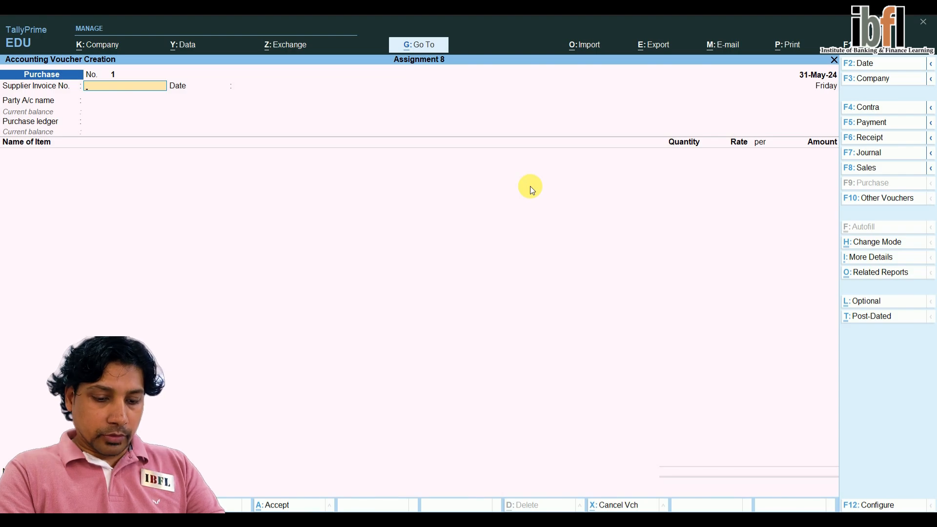
text(AXC)
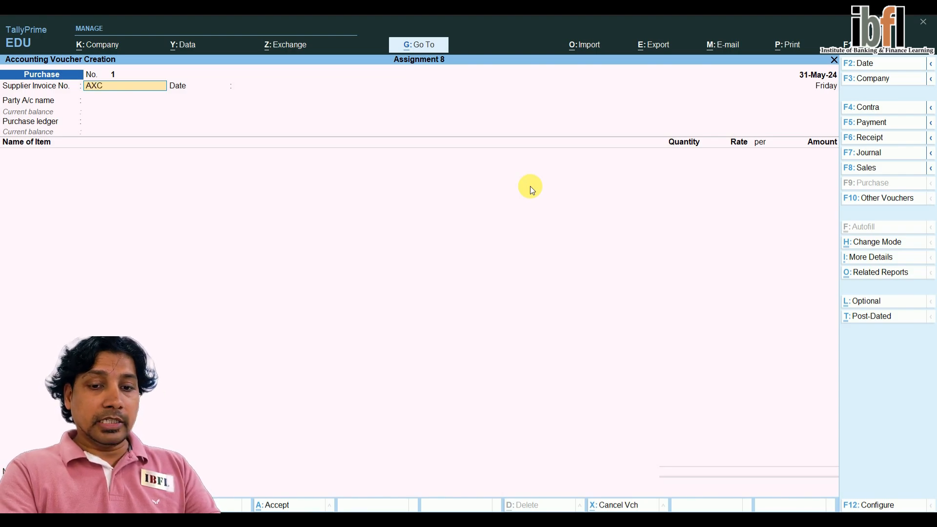
text(/145)
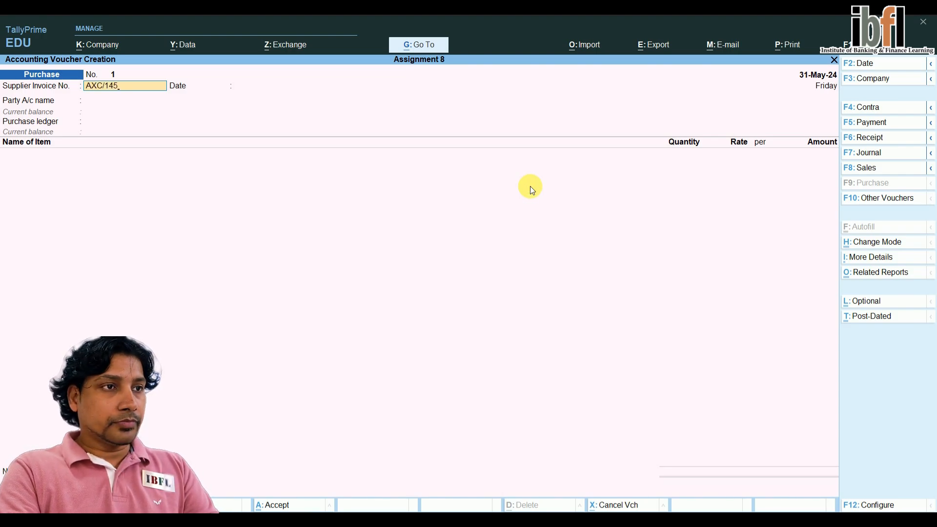
key(Return)
key(Return)
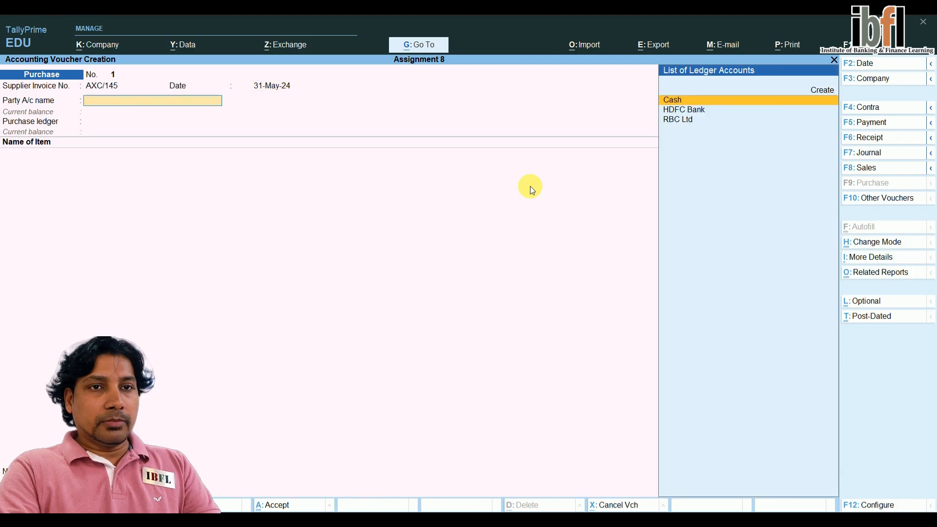
Step: Set RBC Ltd as the party account, leave the receipt details blank, and use the Purchases ledger
key(Down)
key(Down)
key(Return)
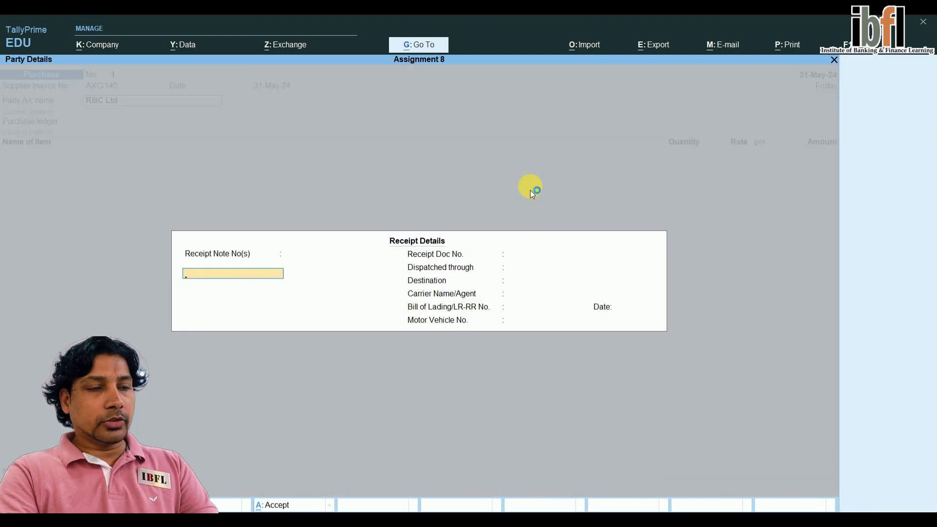
key(Return)
key(Return)
key(Return)
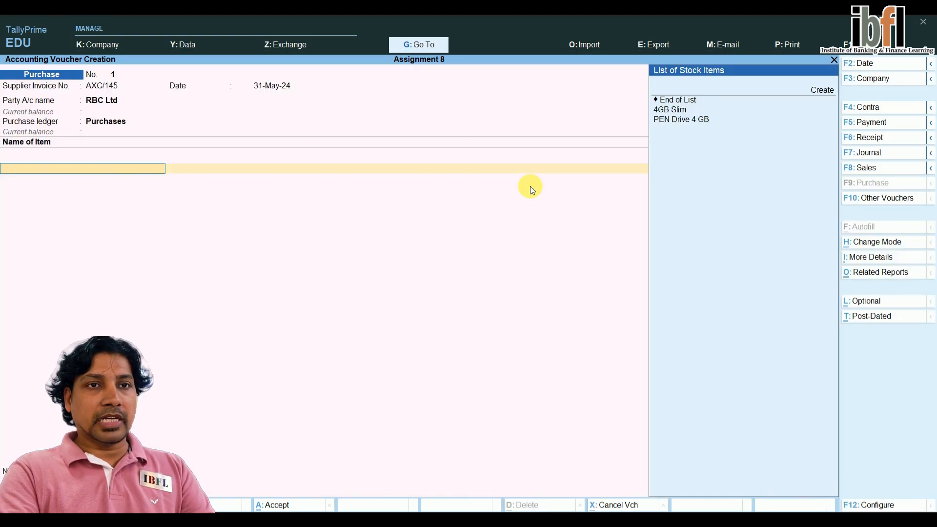
key(Down)
key(Down)
key(Up)
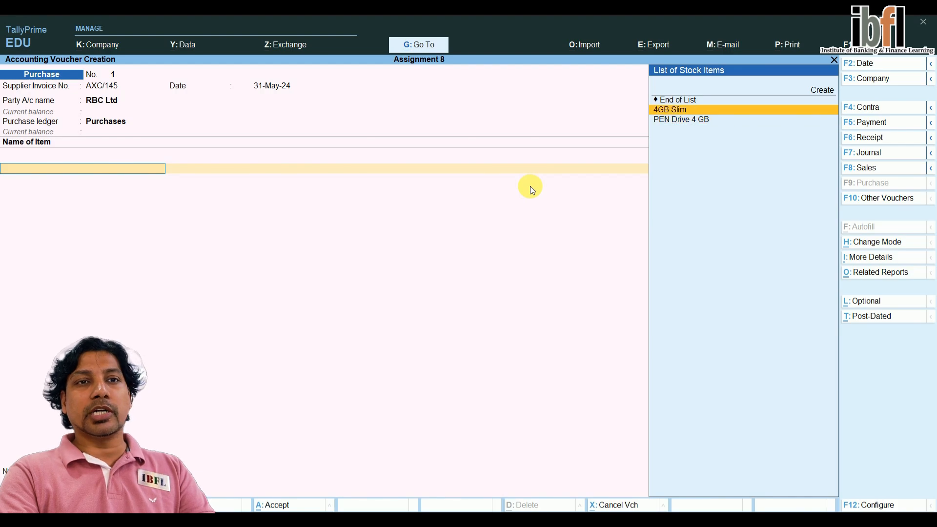
key(Down)
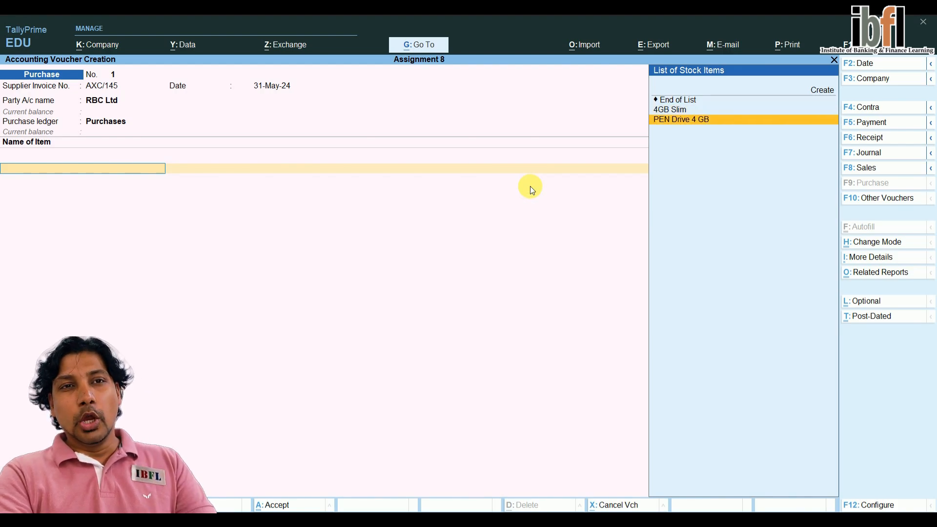
key(Up)
key(Down)
key(Up)
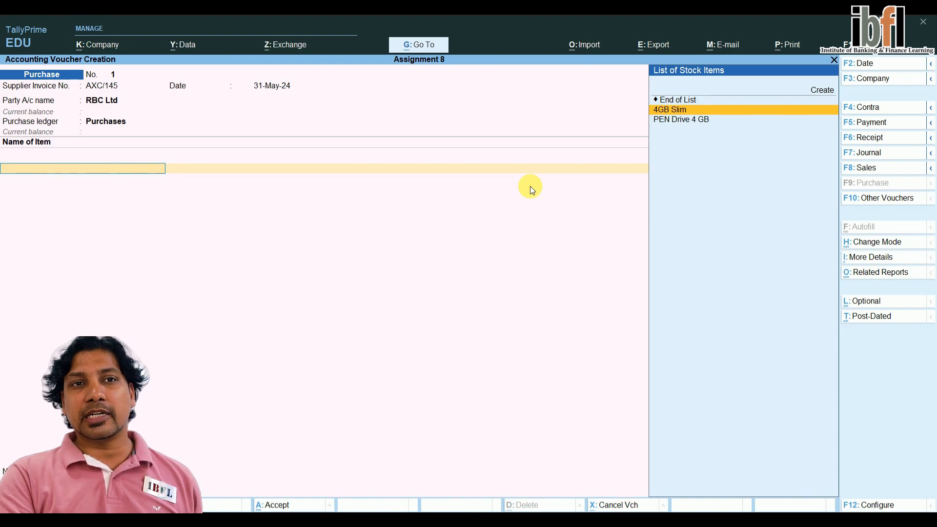
key(Down)
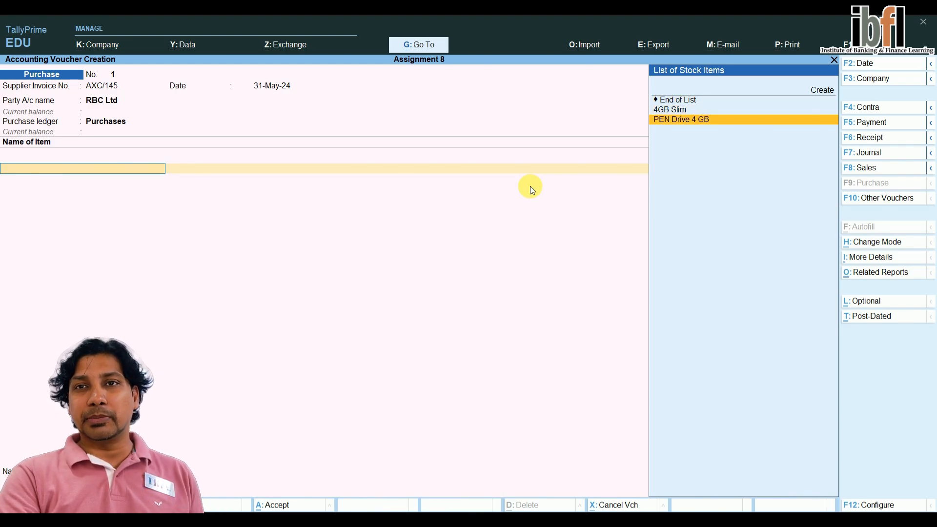
key(Up)
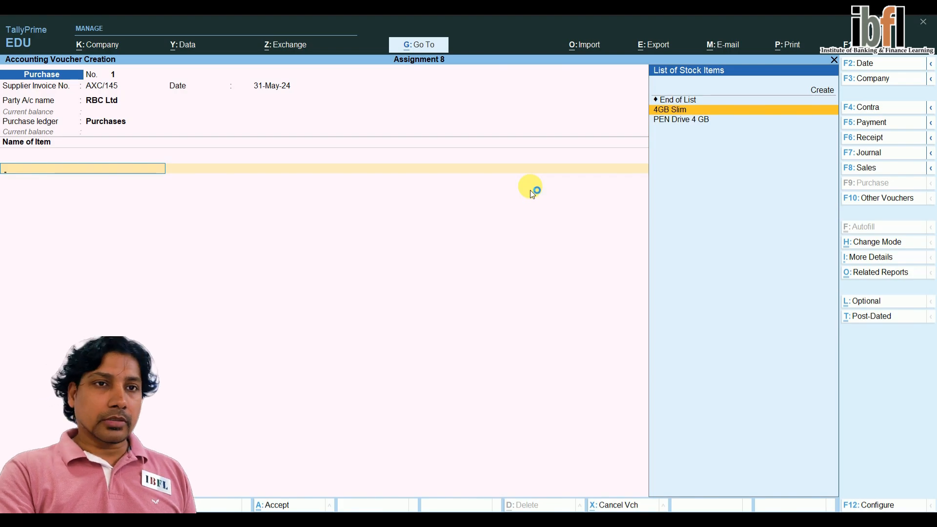
key(Down)
key(Up)
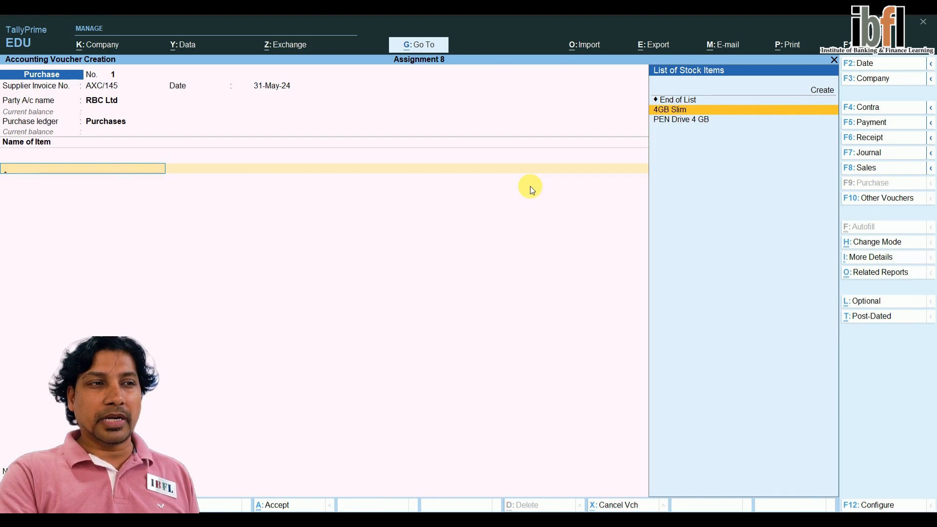
Step: Add PEN Drive 4 GB to the purchase, allocating 400 pcs to the EL Showroom godown at the default rate of 300.00
key(Down)
key(Return)
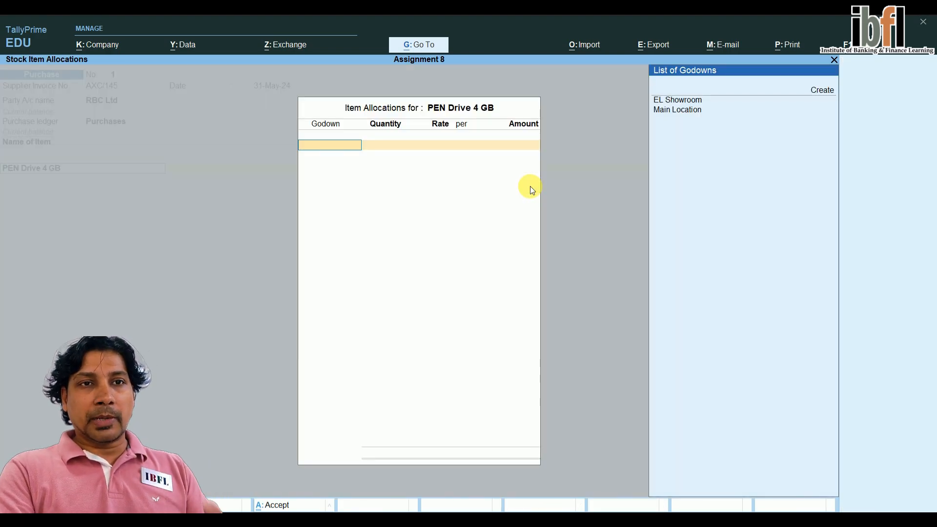
key(Return)
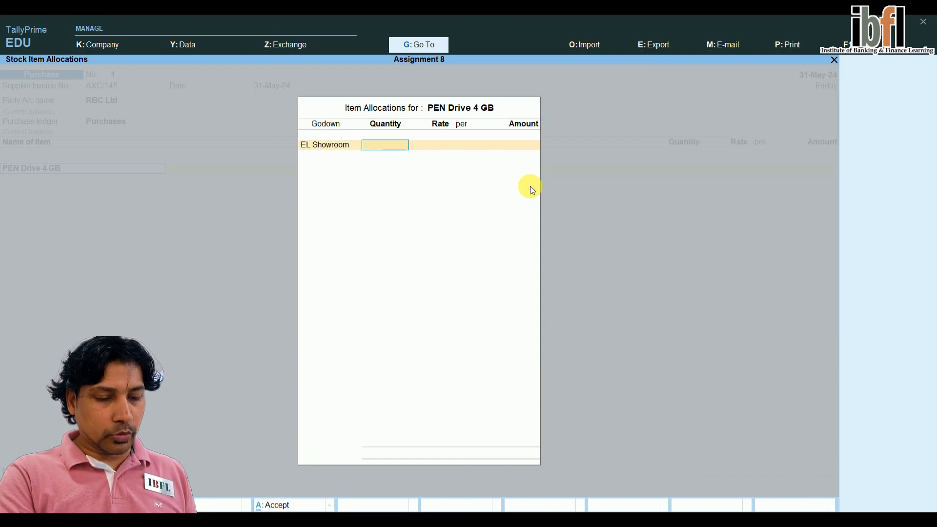
text(400)
key(Return)
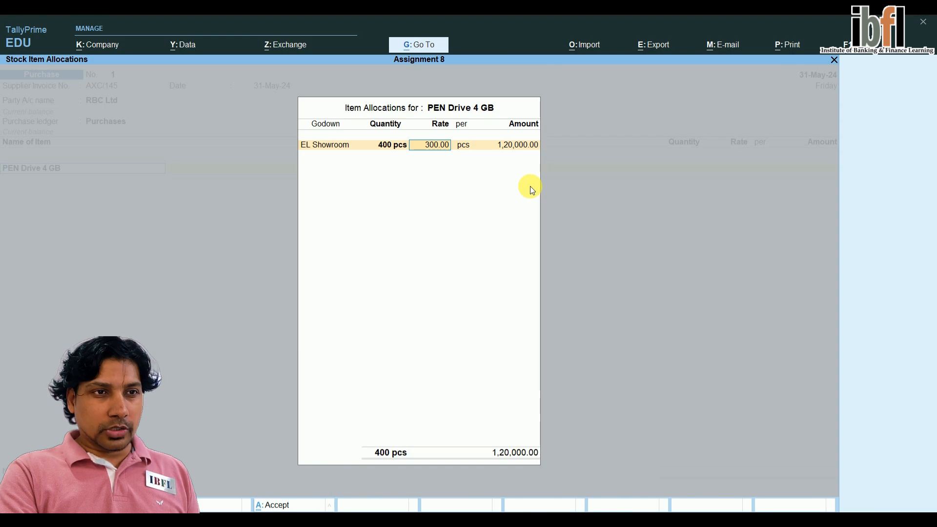
key(Return)
key(Return)
key(Return)
key(Return)
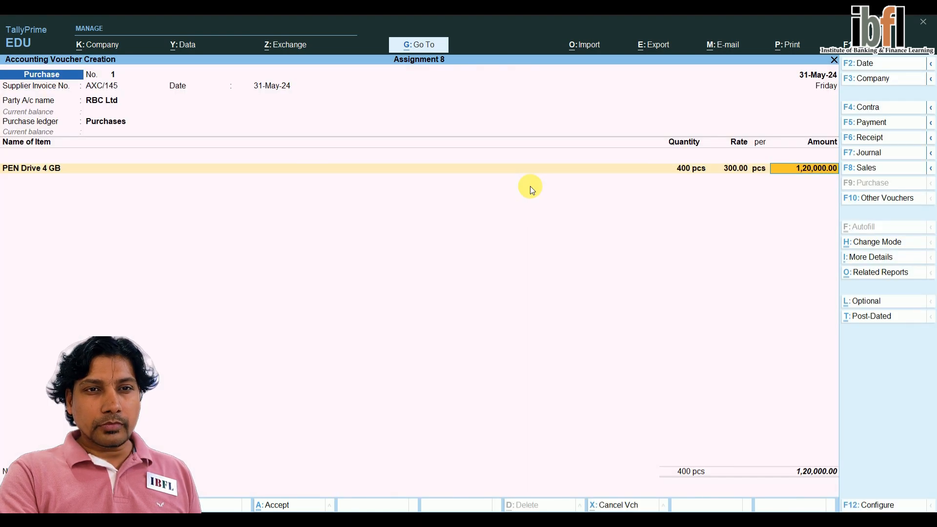
key(Return)
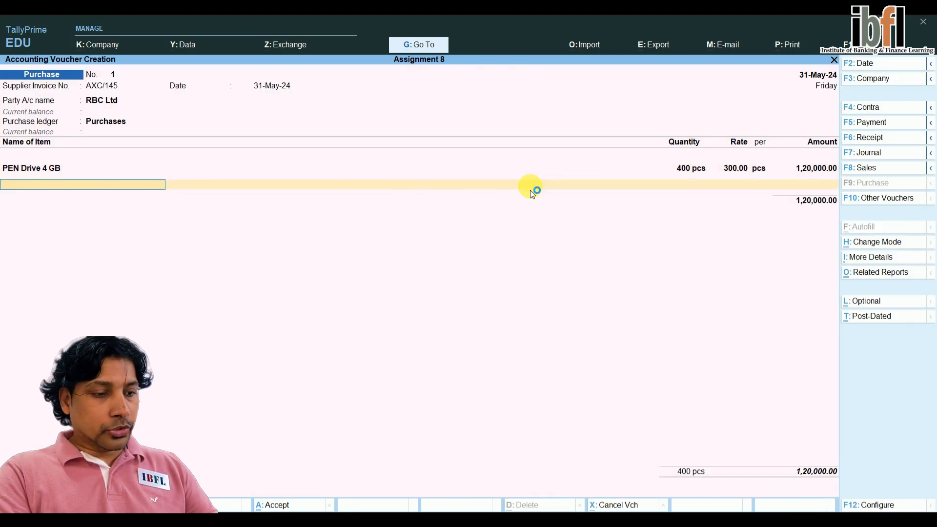
Step: Start creating a new stock item from the next item line of the voucher, named MOuse SRXM with no alias
text(M)
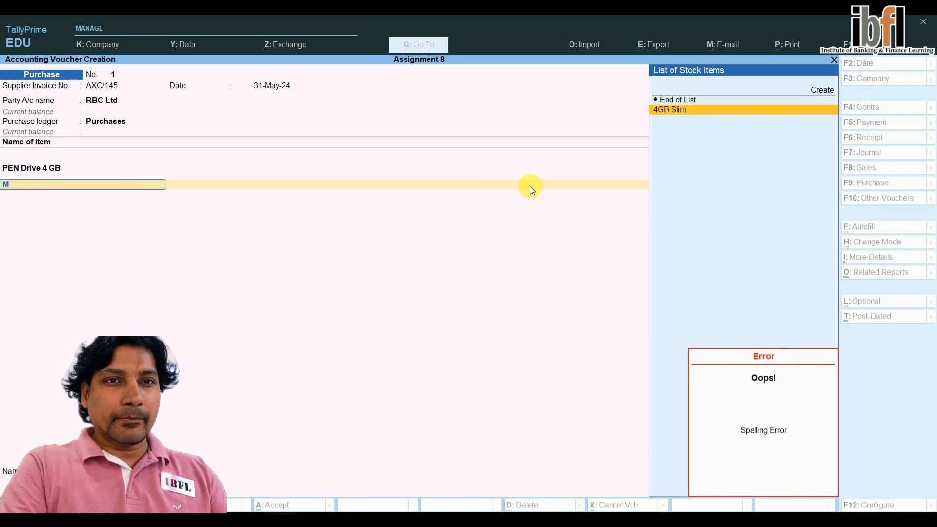
key(alt+c)
text(MOuse)
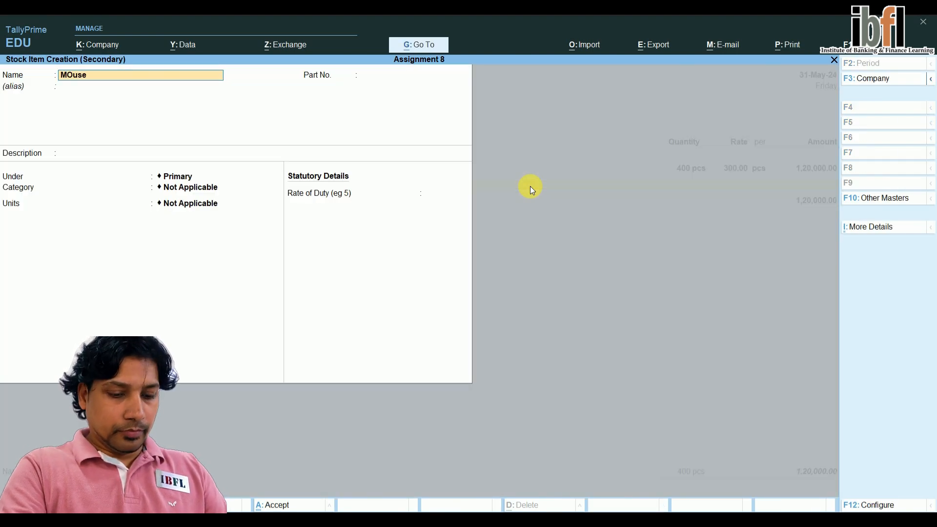
text( S)
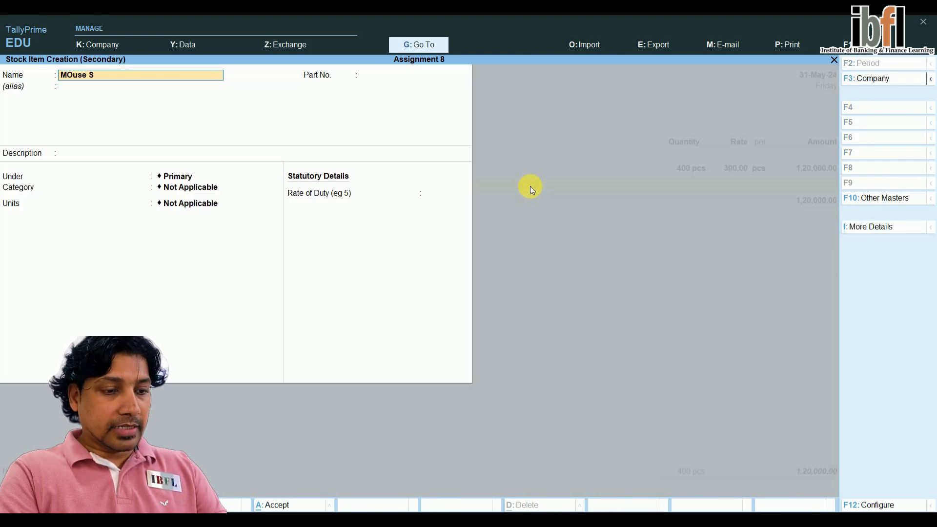
text(RXM)
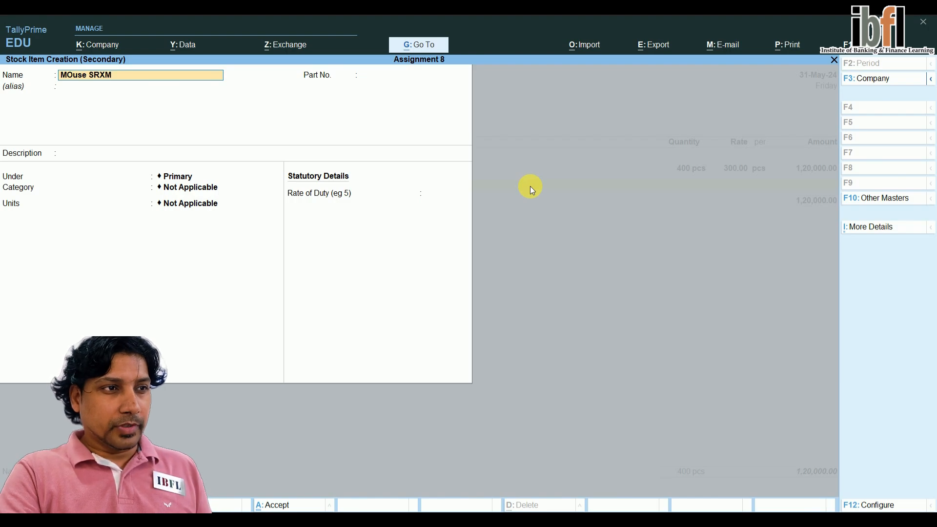
key(Return)
key(Return)
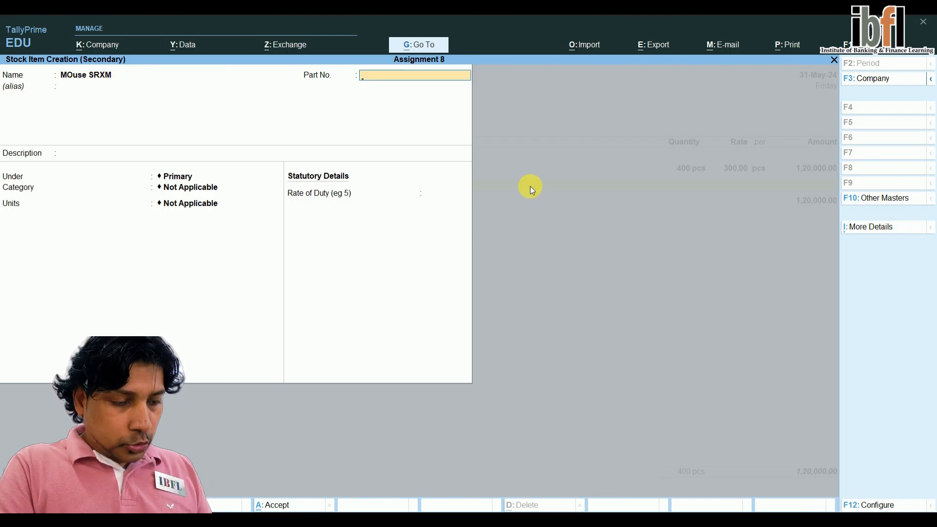
Step: Enter PS27620 as the stock item's part number and leave the part number alias blank
text(PS)
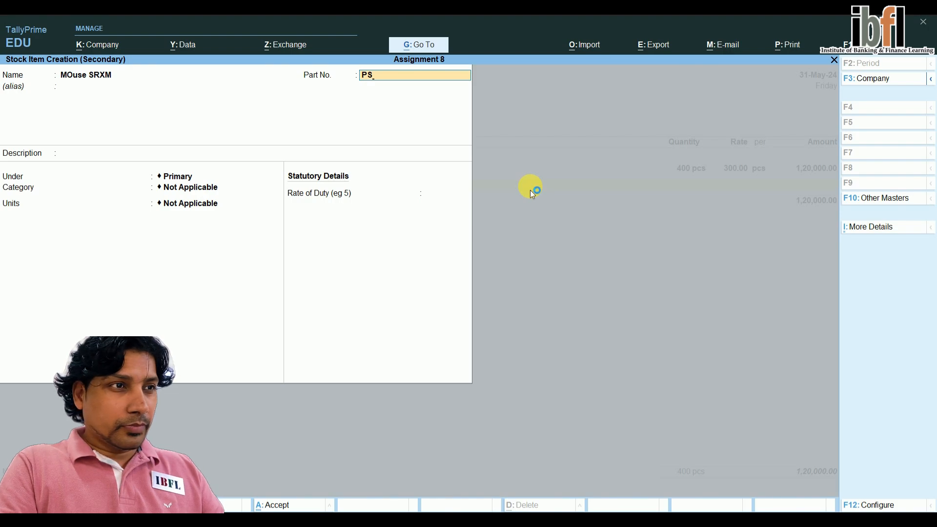
text(2)
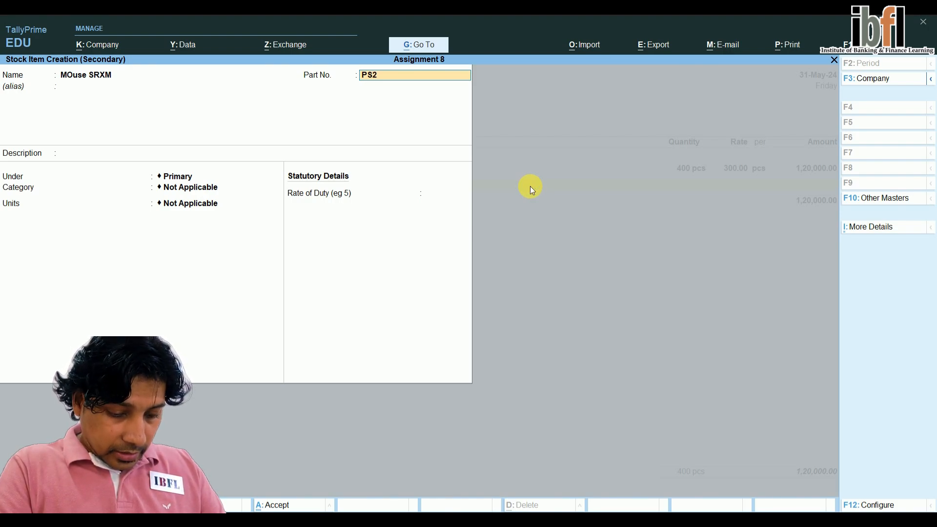
text(7620)
key(Return)
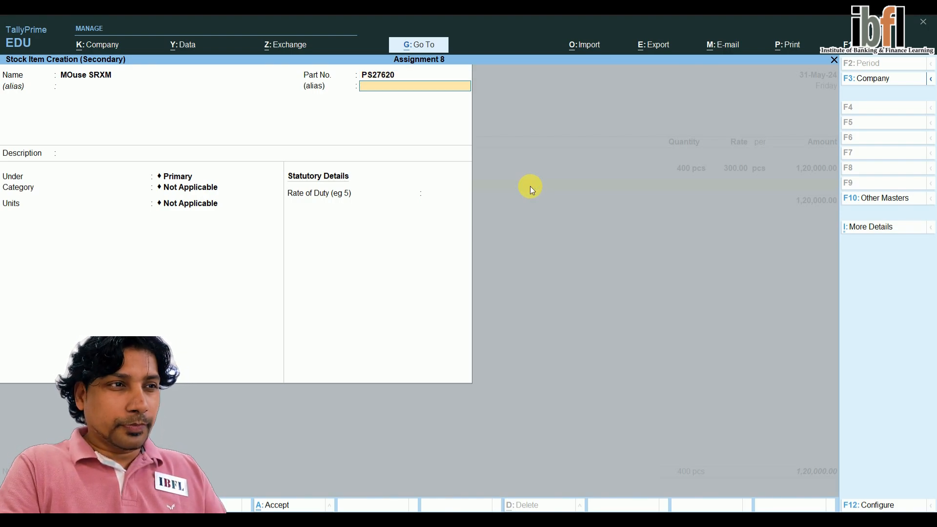
key(Return)
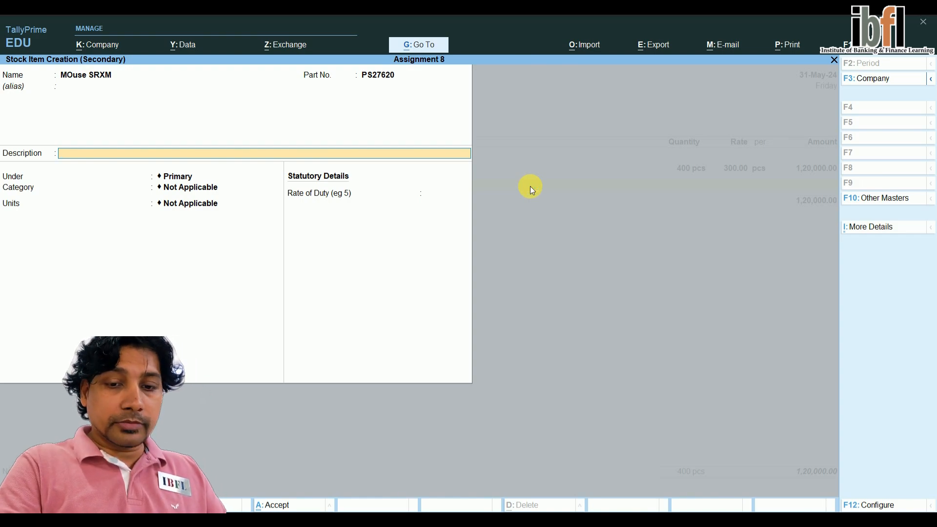
Step: Enter 6 MonthsWarranty as the item description and place the item under the Electronics Goods group
text(6 MonthsWarranty)
key(Return)
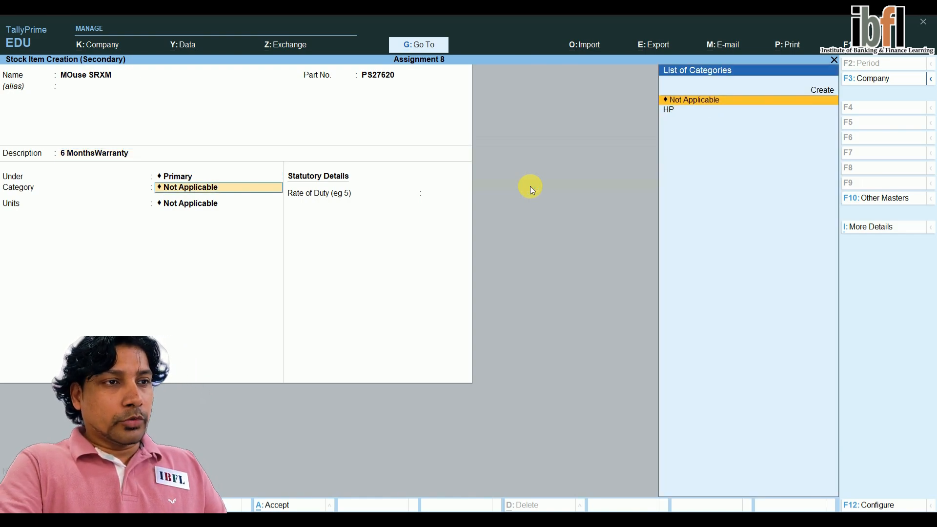
key(BackSpace)
key(Down)
key(Return)
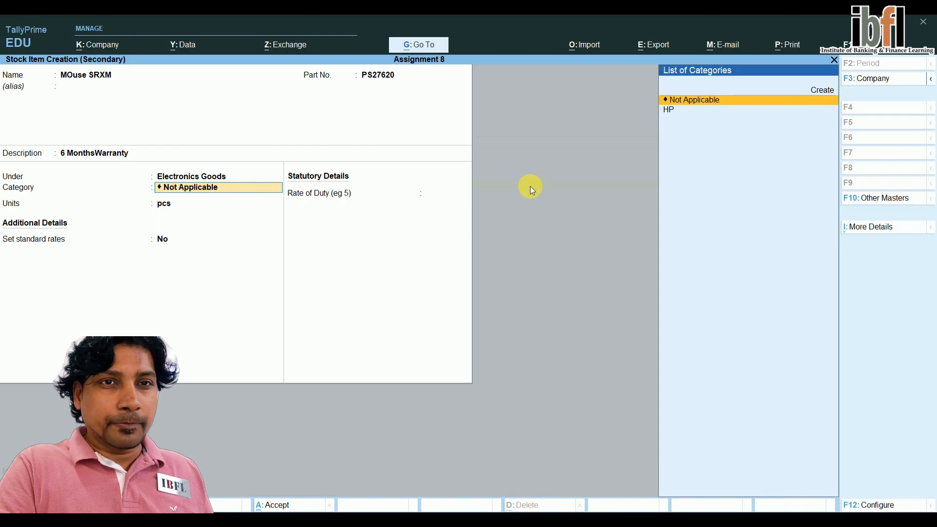
Step: Create a new stock category named Hytech under Primary and assign it to the mouse item
key(Up)
key(Return)
text(Hyte)
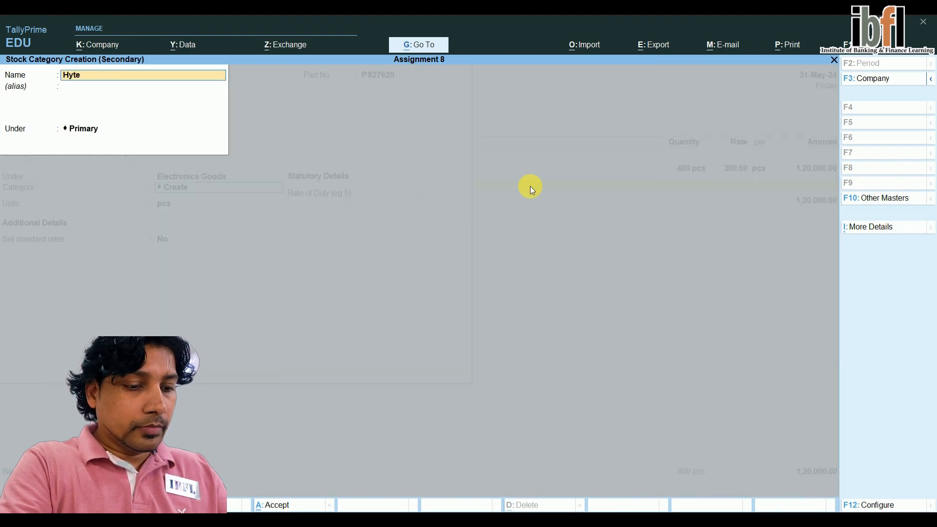
text(ch)
key(Return)
key(Return)
key(Return)
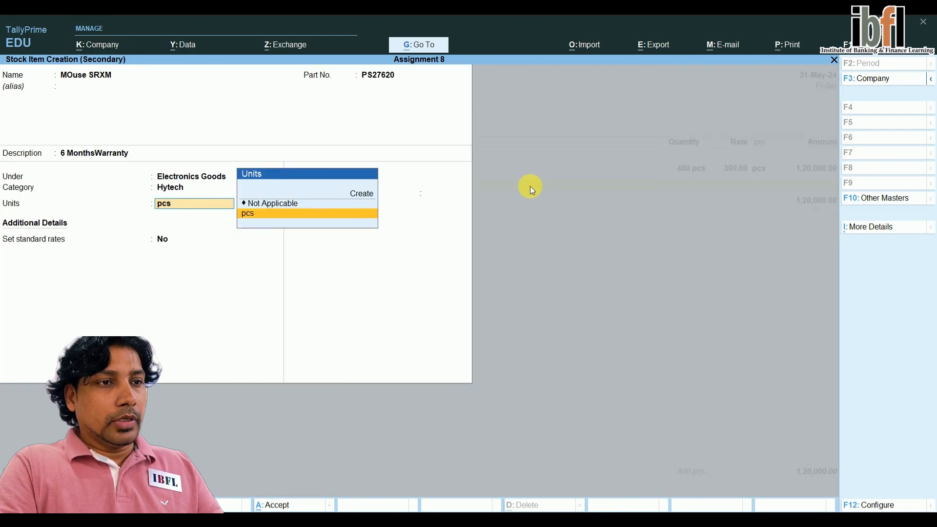
Step: Keep pcs as the item's unit and enable setting standard rates
key(Return)
key(y)
key(Return)
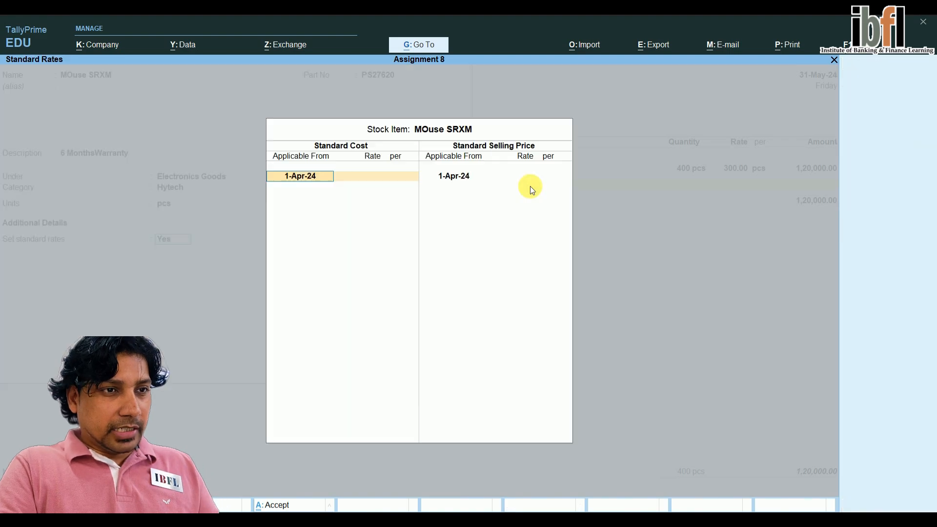
Step: Set the mouse's standard cost to 150 per pcs, applicable from 31-May-24
text(31-5)
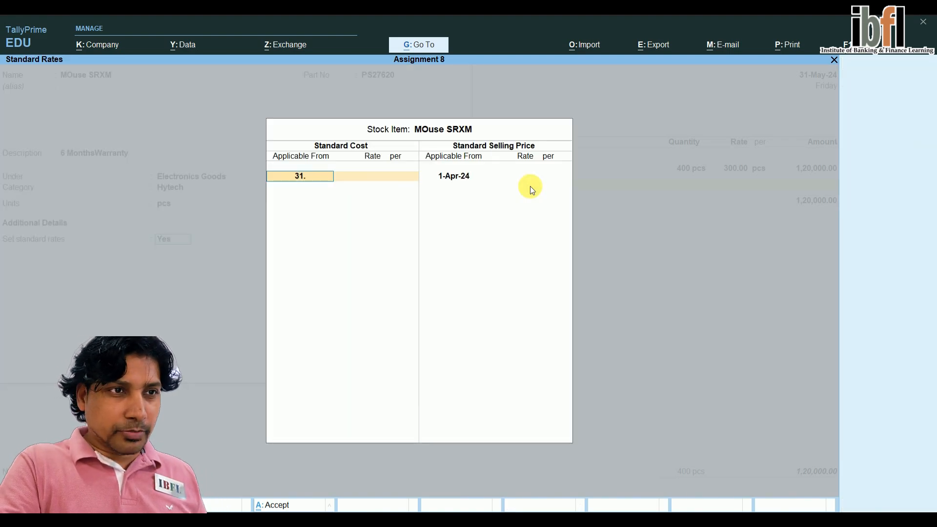
key(Return)
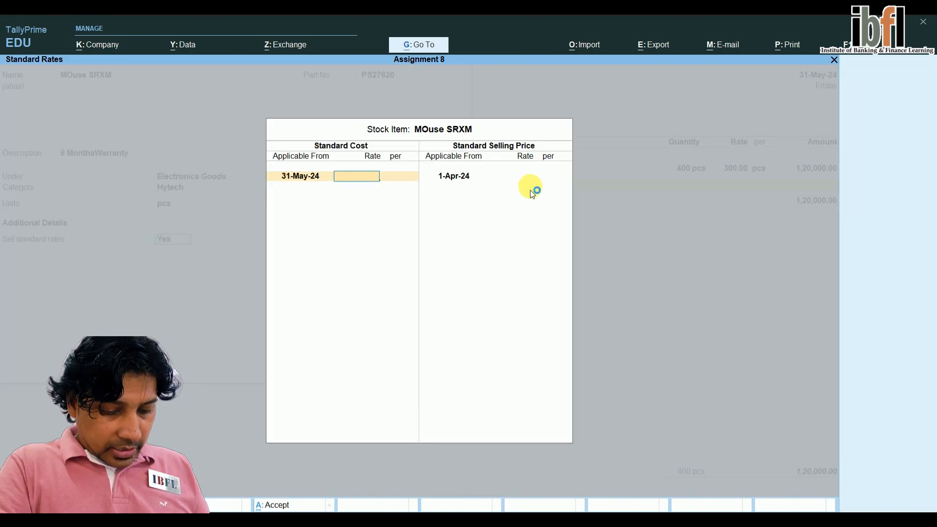
text(150)
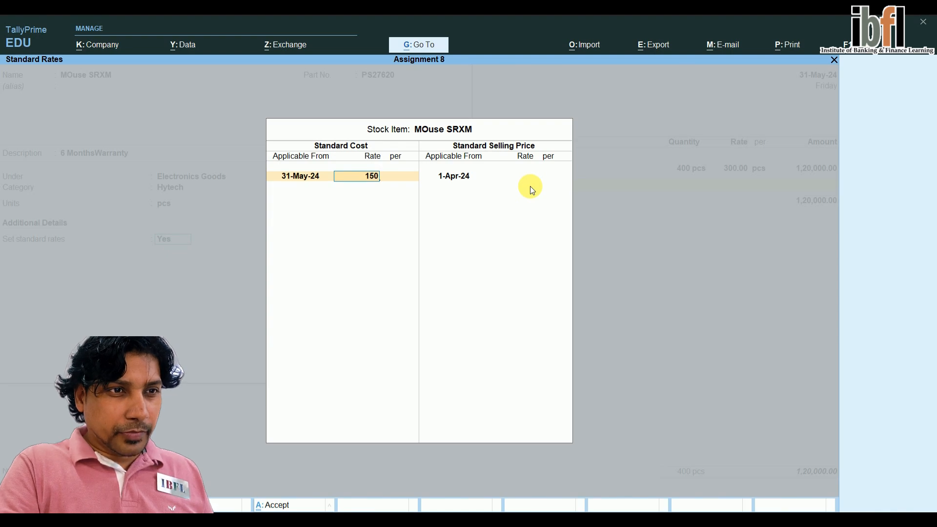
key(Return)
key(Return)
key(Return)
key(Return)
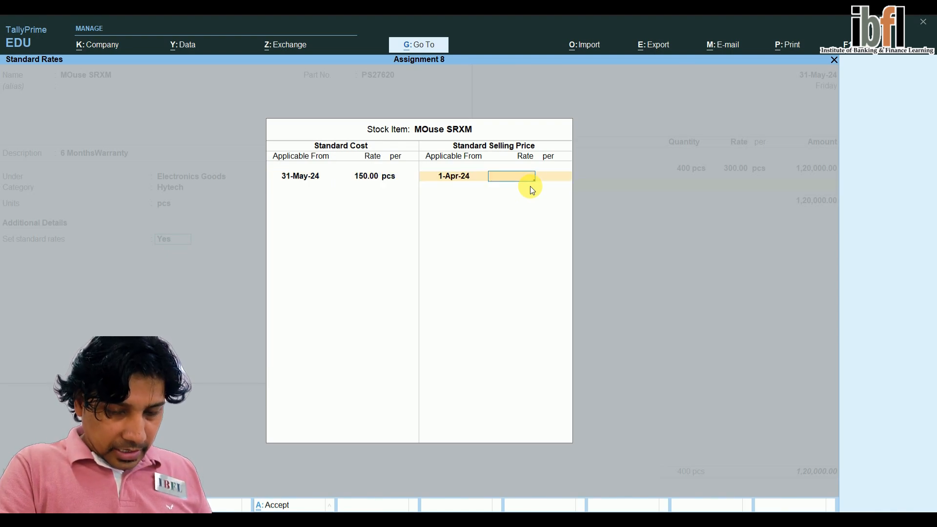
Step: Set the standard selling price to 200 per pcs, applicable from 31-May-24, and save the new stock item
text(200)
key(Return)
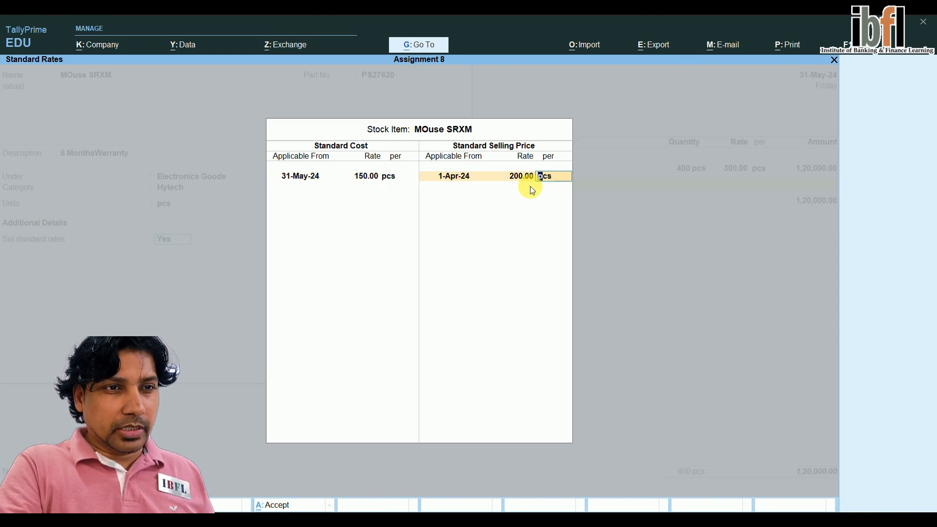
key(BackSpace)
key(BackSpace)
text(31-5)
key(Return)
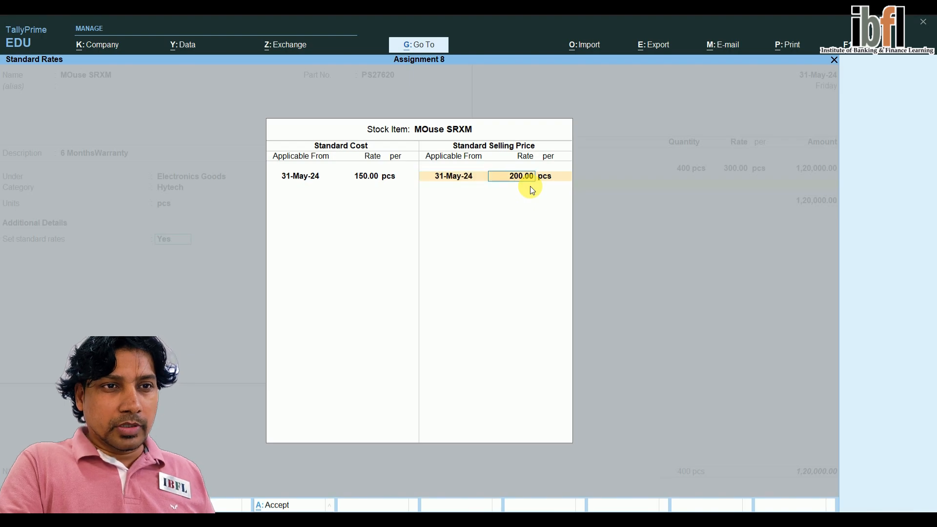
key(Return)
key(Return)
key(Return)
key(Return)
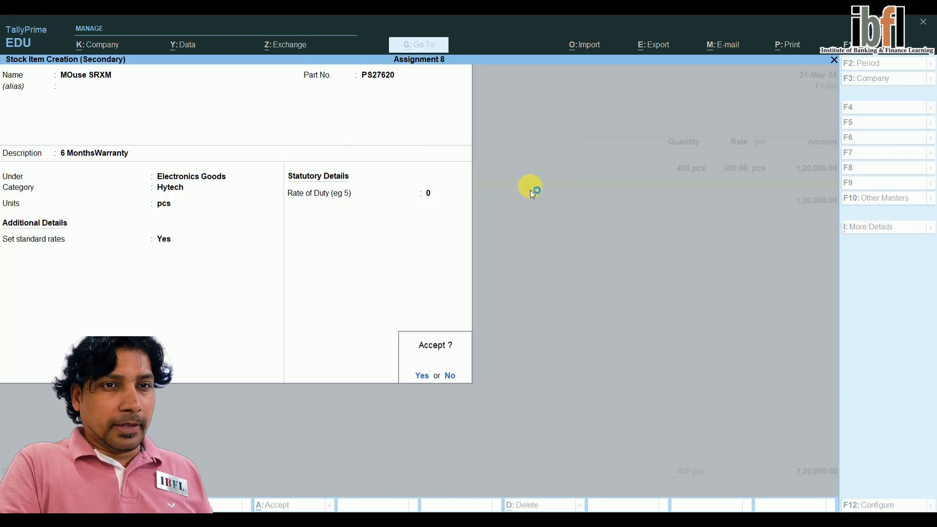
key(Return)
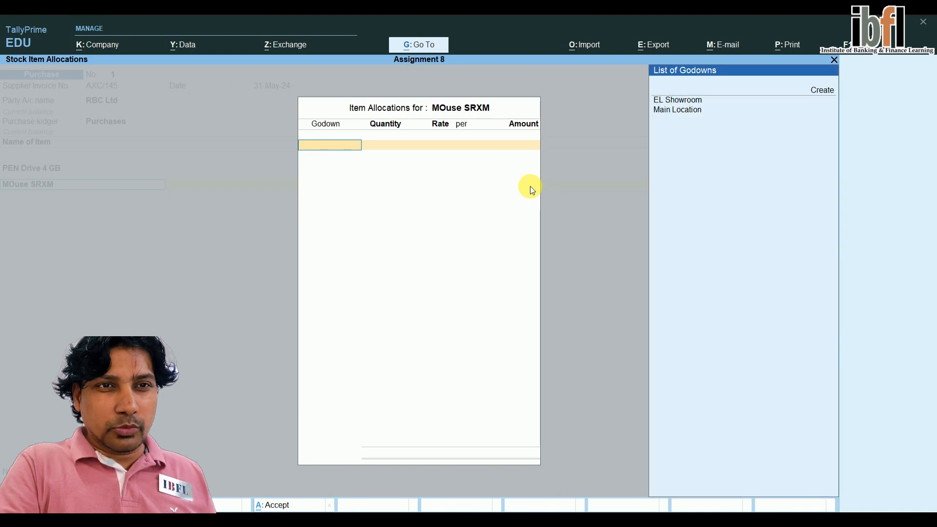
Step: Allocate 500 pcs of MOuse SRXM to the EL Showroom godown at the default rate of 150.00 in the purchase voucher
key(Down)
key(Return)
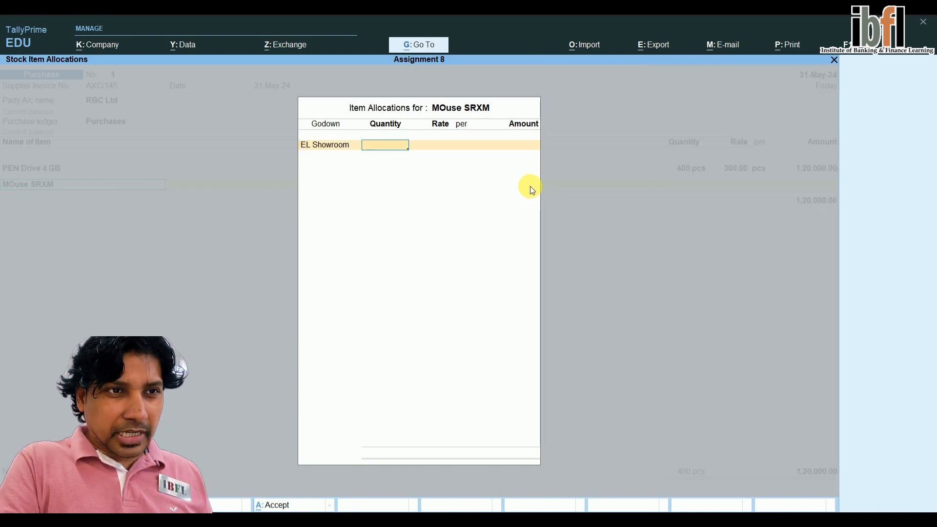
text(500)
key(Return)
key(Return)
key(Return)
key(Return)
key(Return)
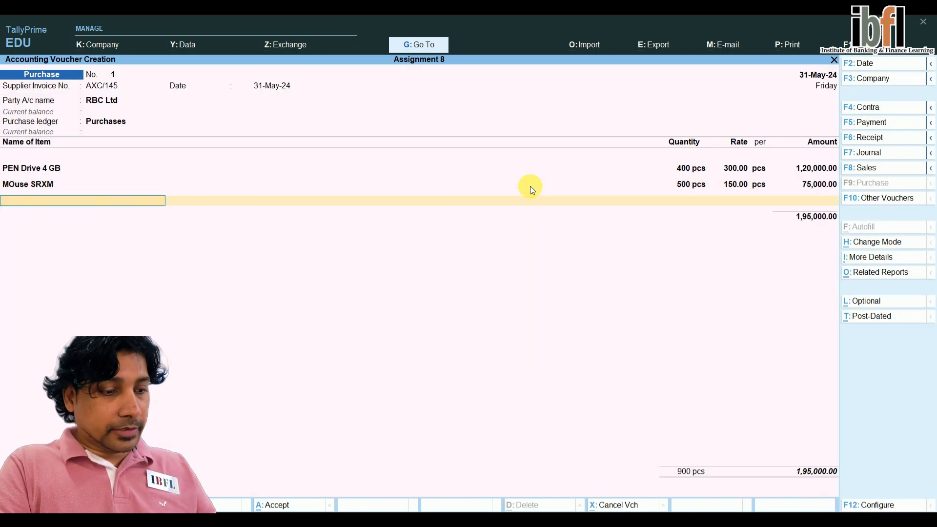
Step: Start a new stock item from the purchase voucher's next item line, named Printer Deskjet D1668 with no alias
text(P)
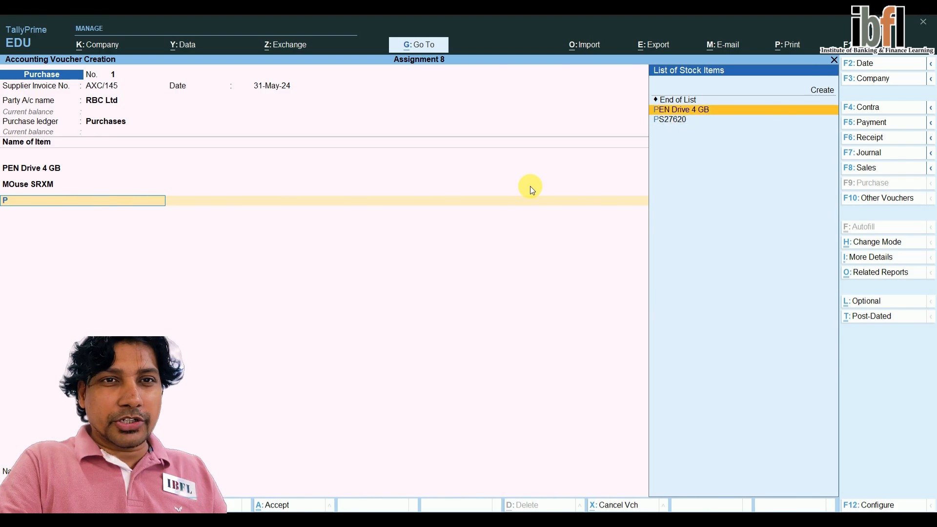
key(alt+c)
text(Printe)
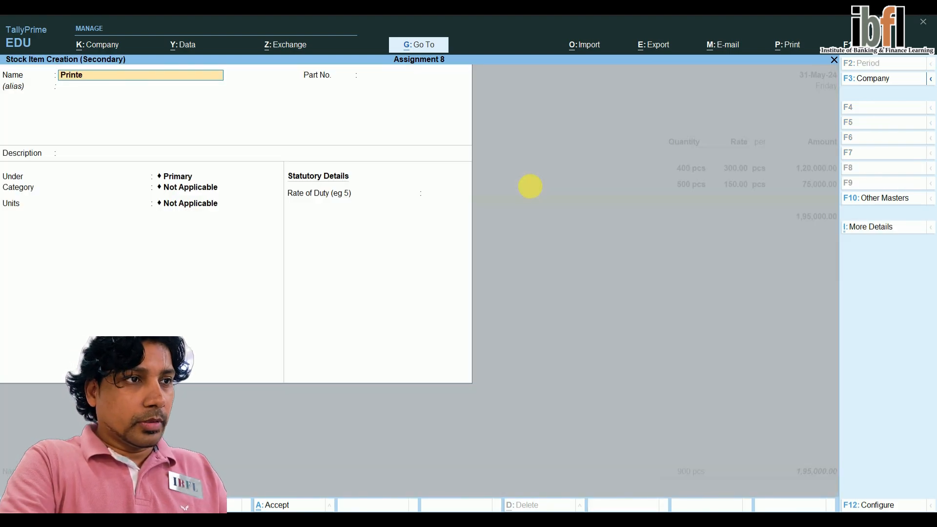
text(r Des)
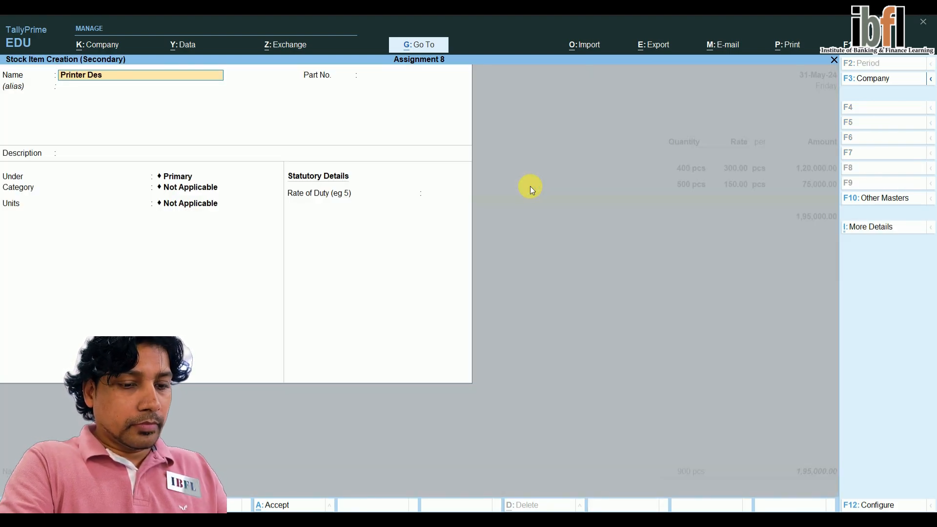
text(kjet)
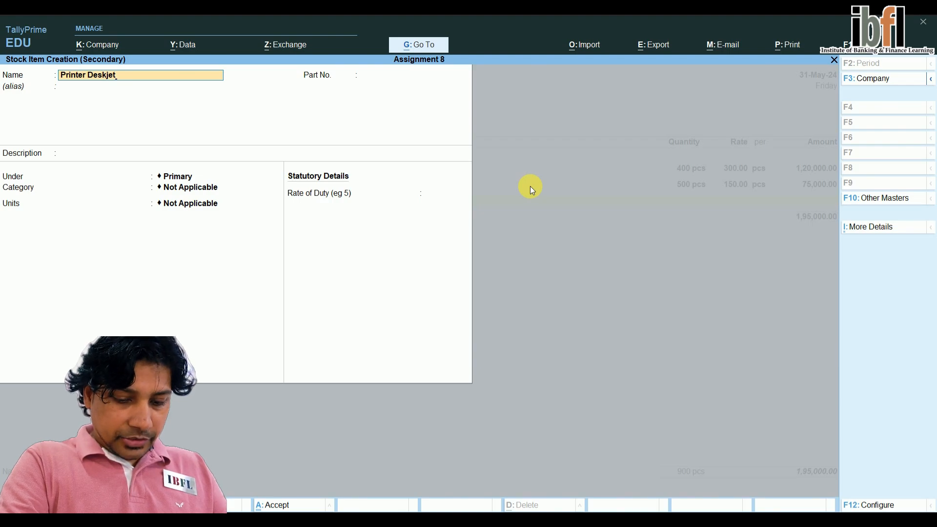
text( D1668)
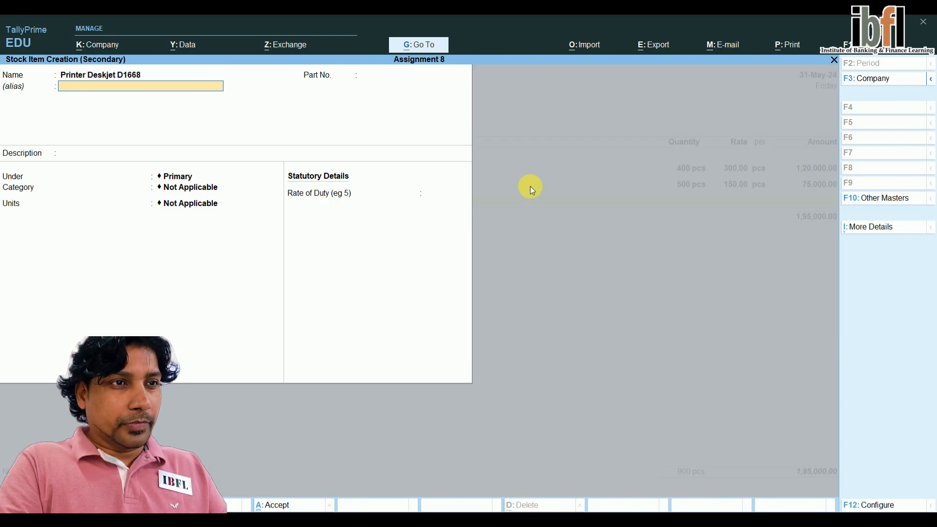
key(Return)
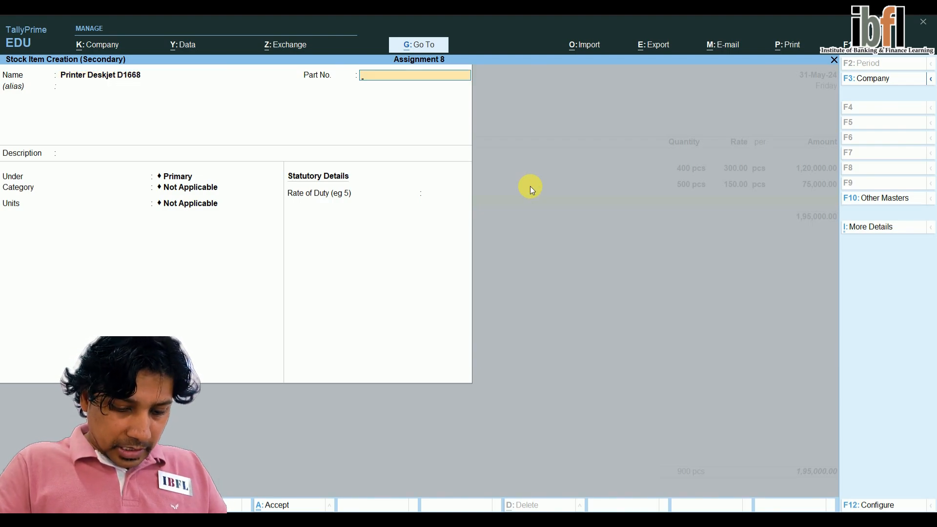
Step: Enter part number CN07CCD3X8 and the description "One Year Warranty" for the printer
text(CN)
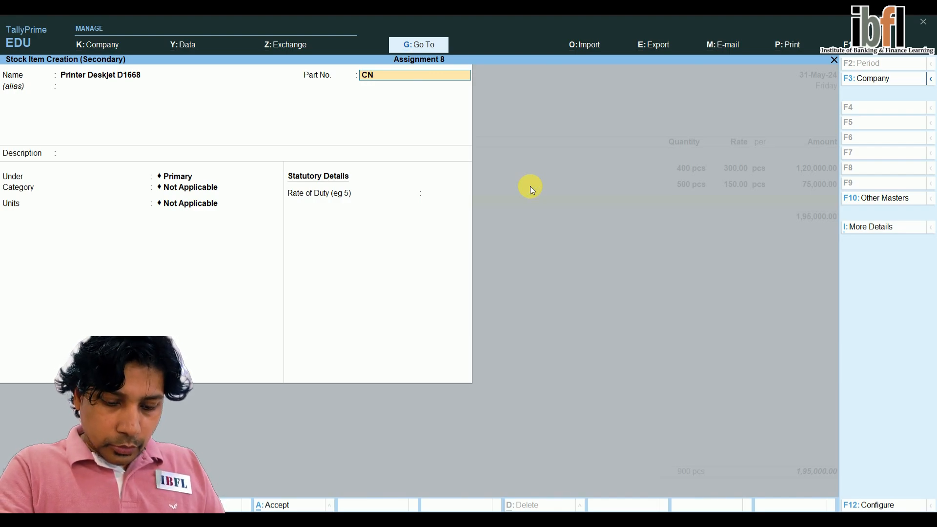
text(07cc)
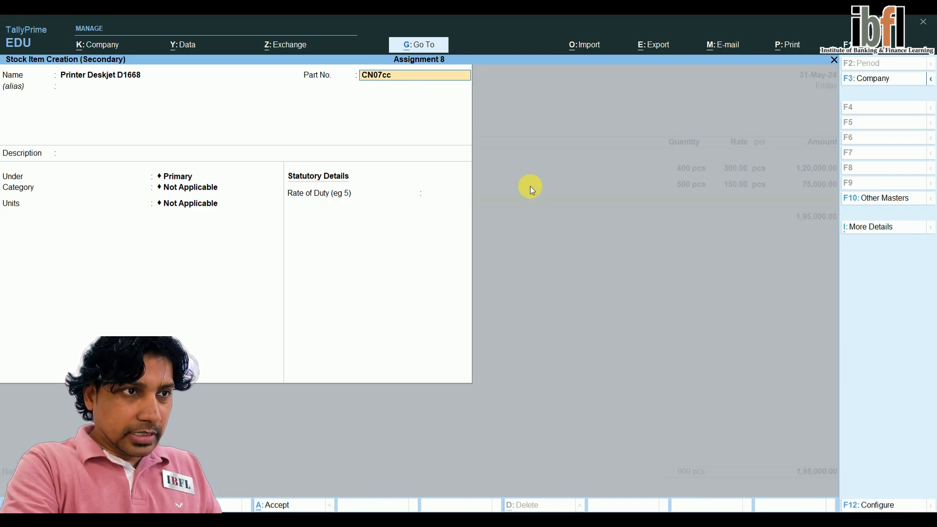
text(d)
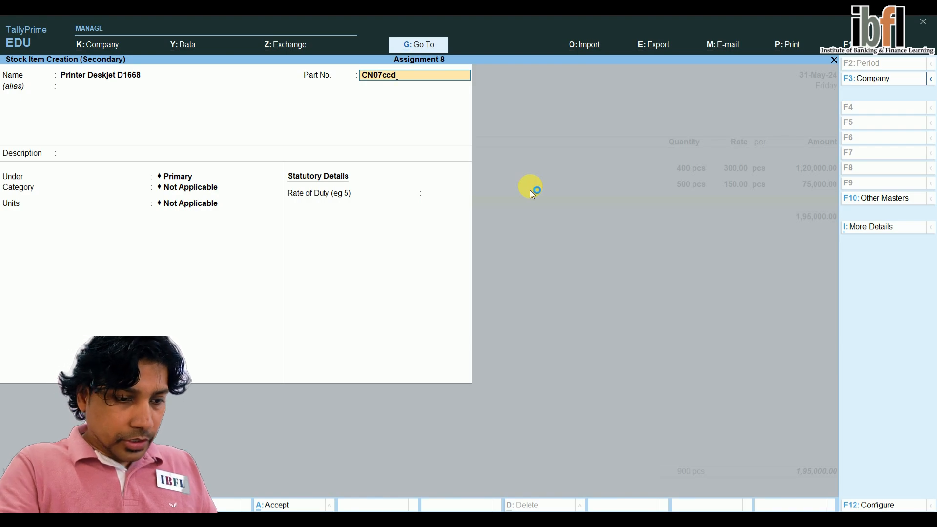
text(3X)
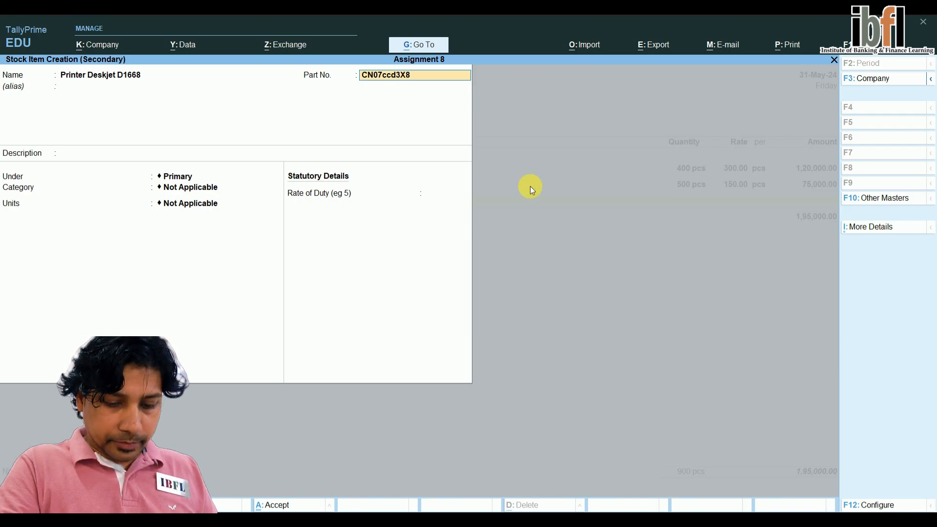
text(8)
key(Return)
key(Return)
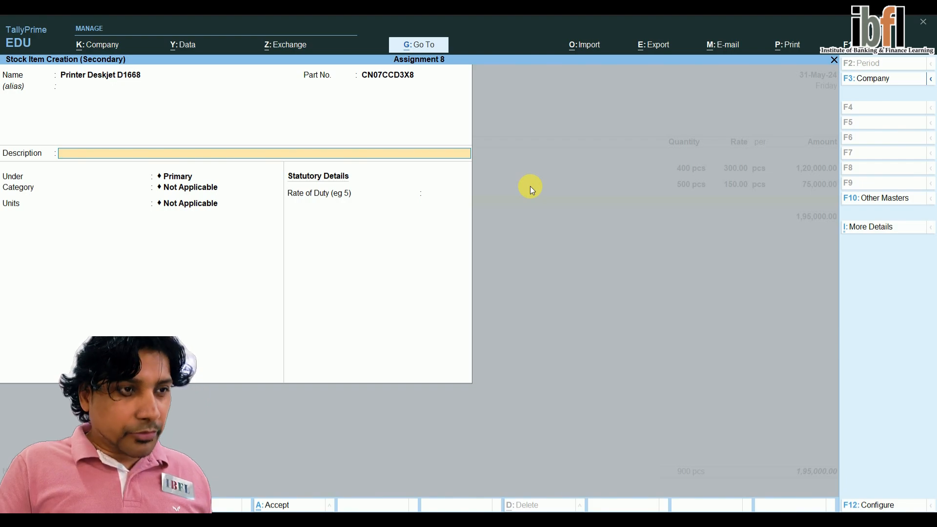
text(On)
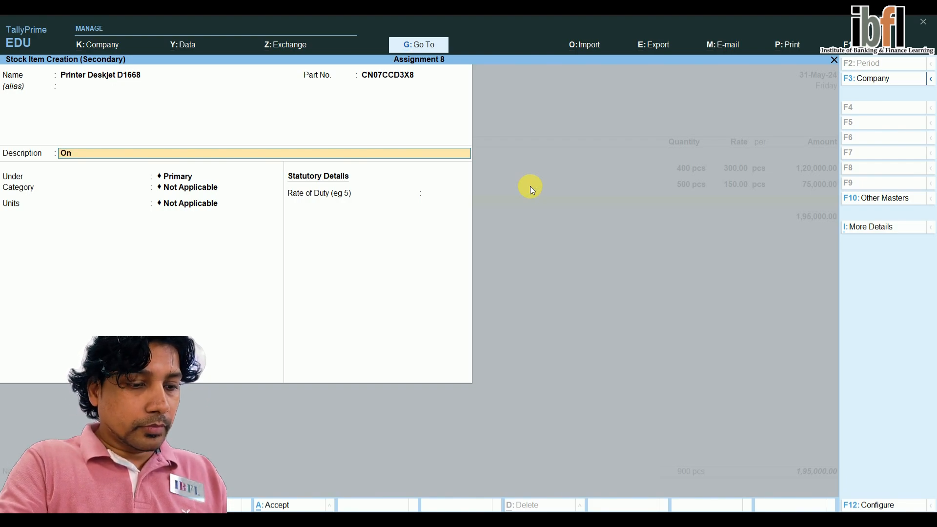
text(e Year Warranty)
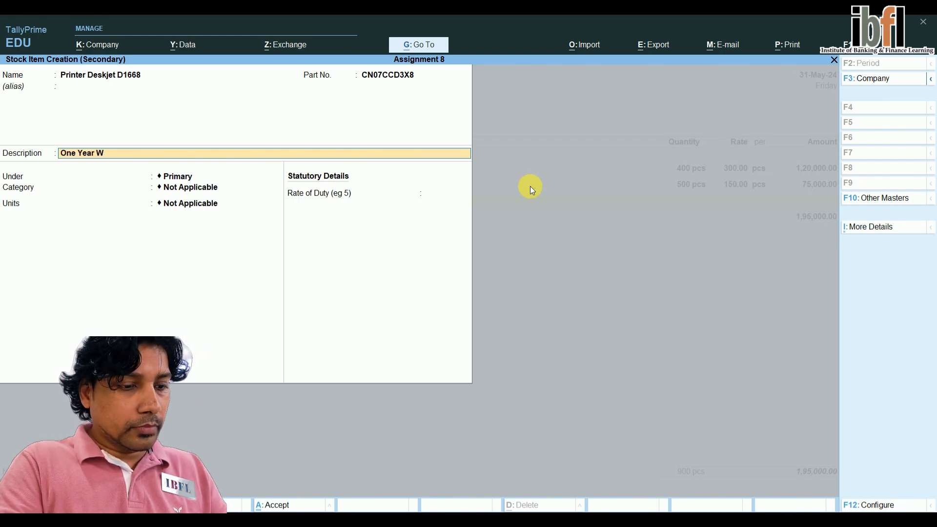
key(Return)
Step: Place the printer under the Electronics Goods group and assign it to the HP category
key(Return)
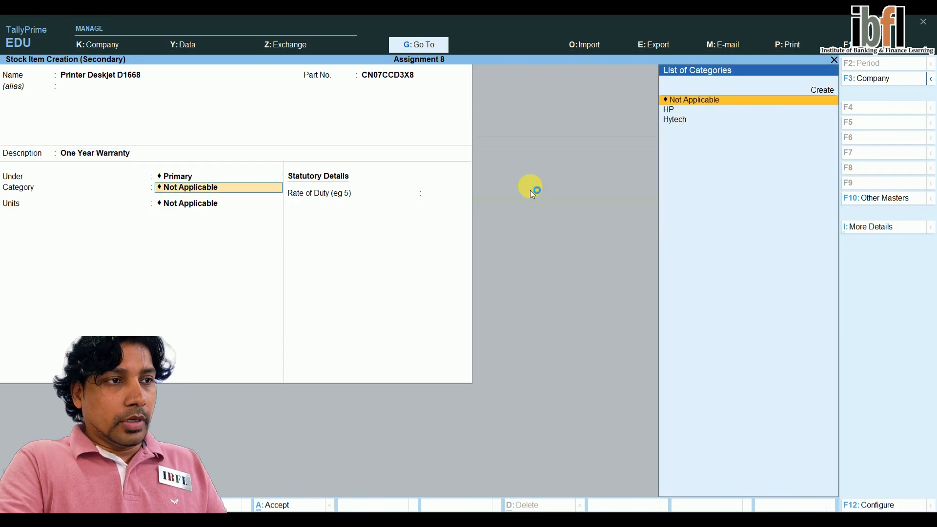
key(BackSpace)
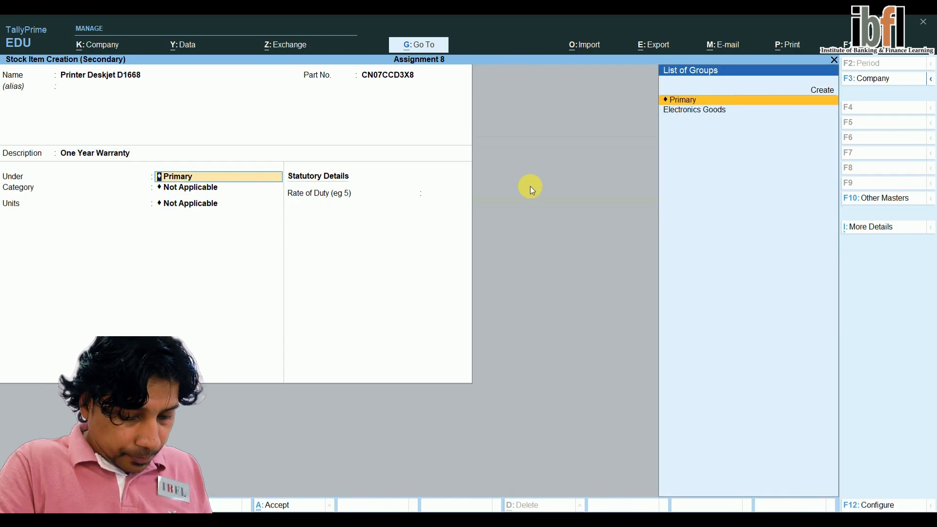
key(Down)
key(Return)
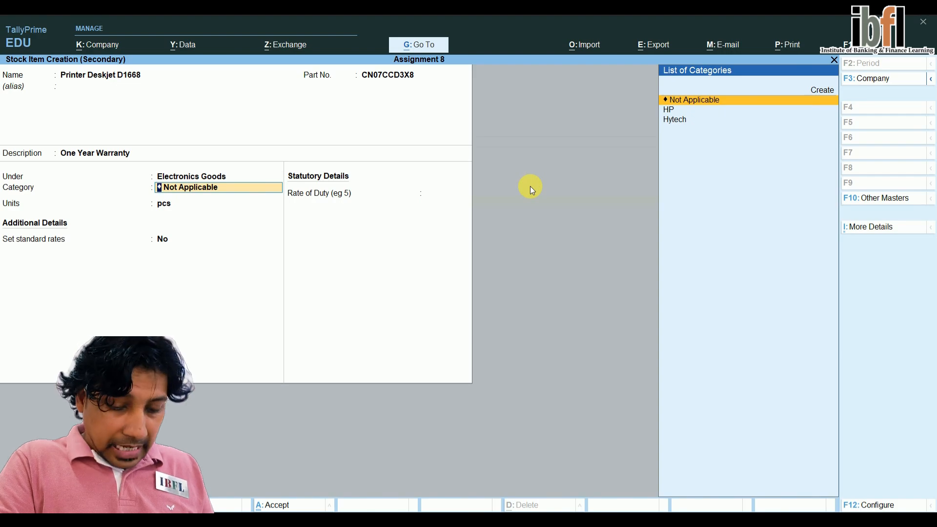
key(Down)
key(Return)
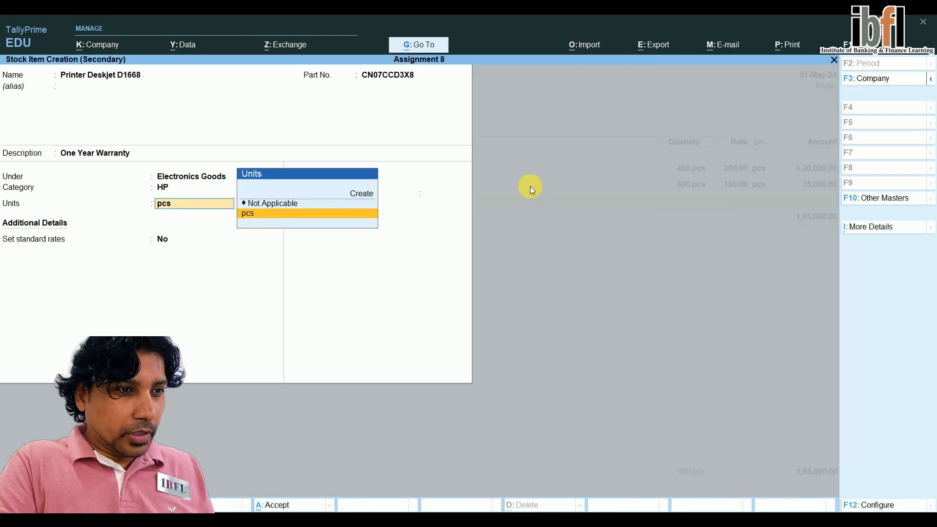
Step: Keep pcs as the printer's unit and enable setting standard rates for it
key(Return)
text(y)
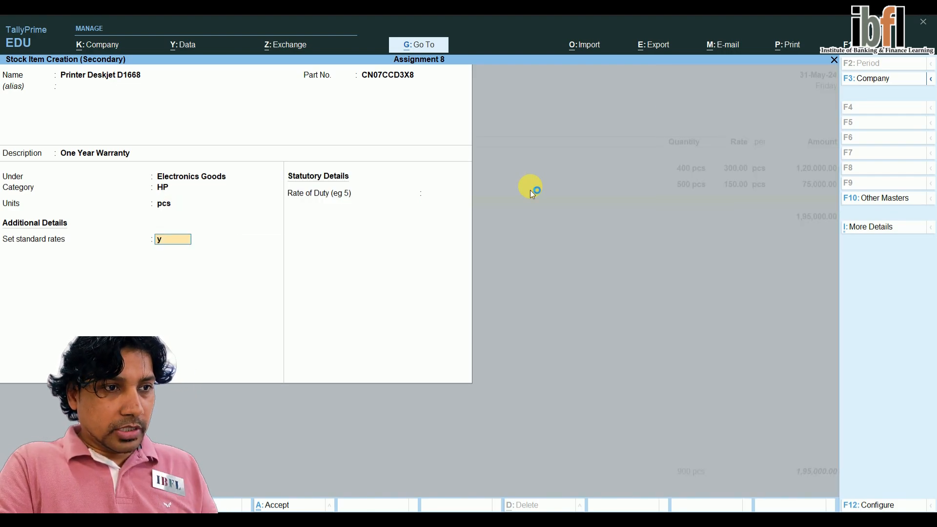
key(Return)
Step: Set the printer's standard cost to 1,500 per pcs, applicable from 31-May-24
text(31-5)
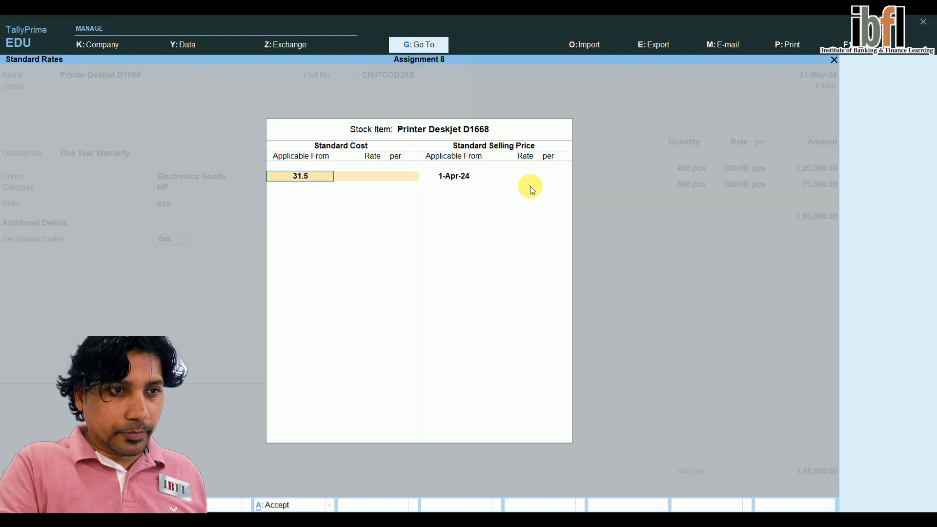
key(Return)
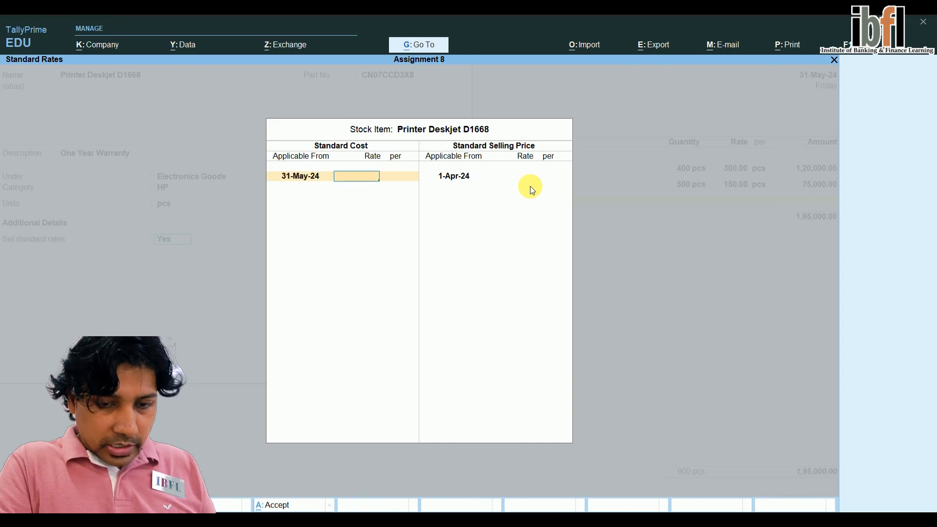
text(1500)
key(Return)
key(Return)
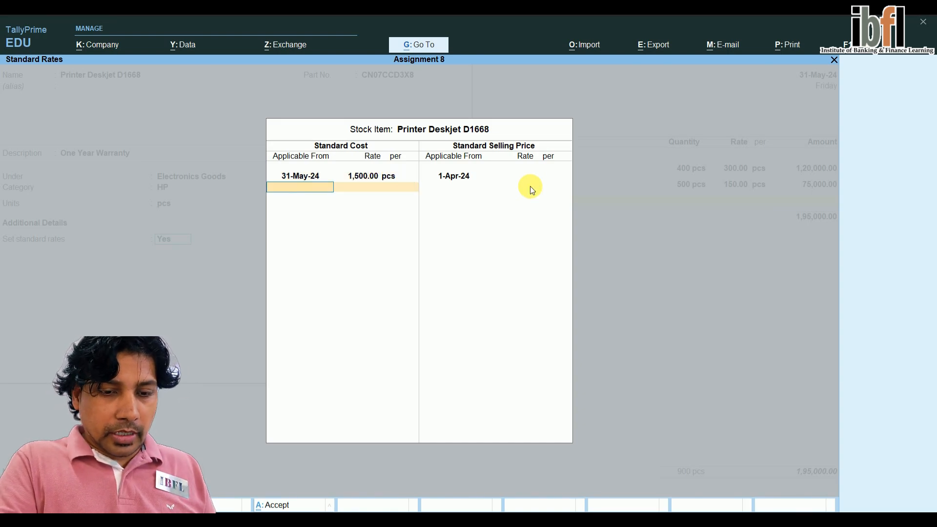
key(Return)
Step: Set the printer's standard selling price to 2,000 per pcs, applicable from 31-May-24, and save the new stock item
text(31-5)
key(Return)
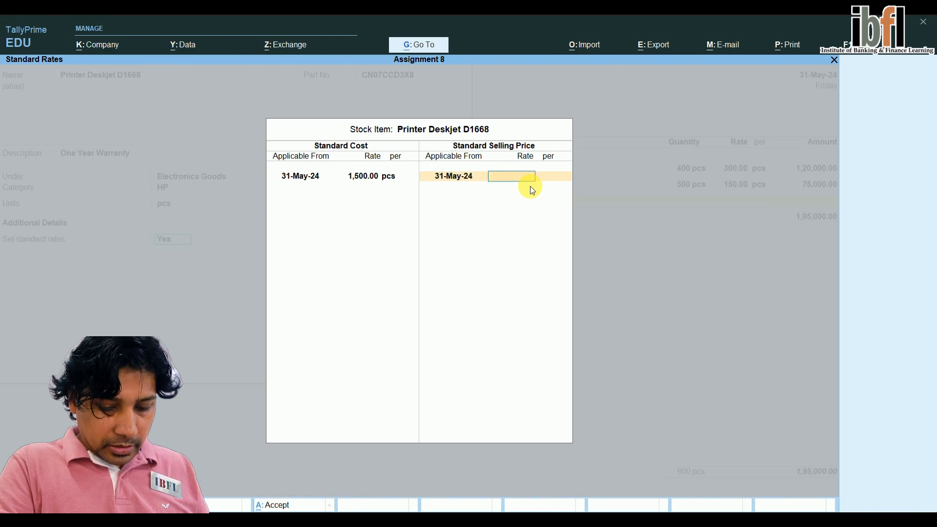
text(2,000)
key(Return)
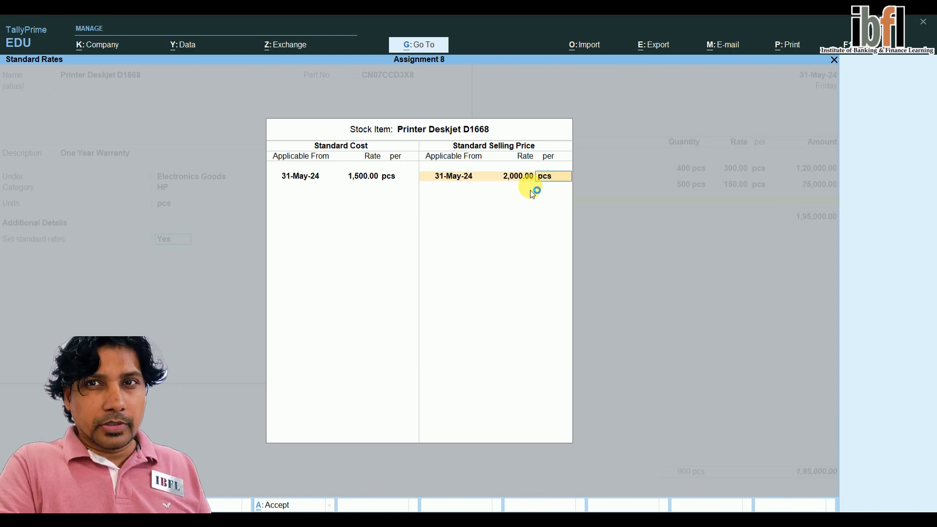
key(Return)
key(Return)
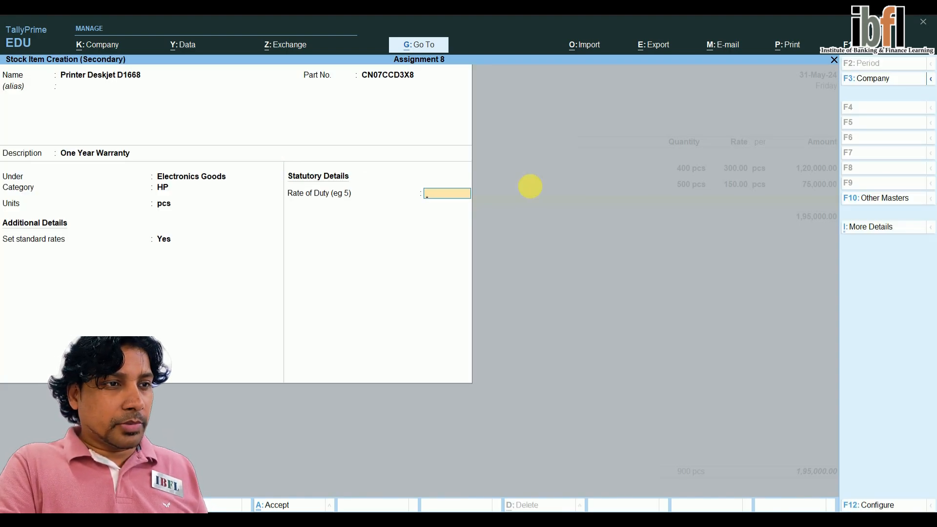
key(Return)
key(Return)
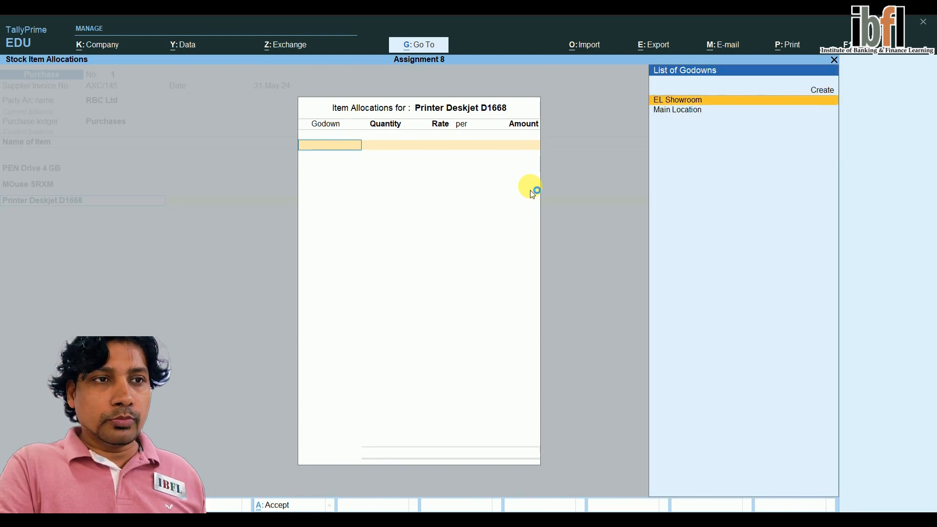
Step: Allocate 100 pcs of Printer Deskjet D1668 to the EL Showroom godown at the default rate of 1,500.00
key(Return)
text(100)
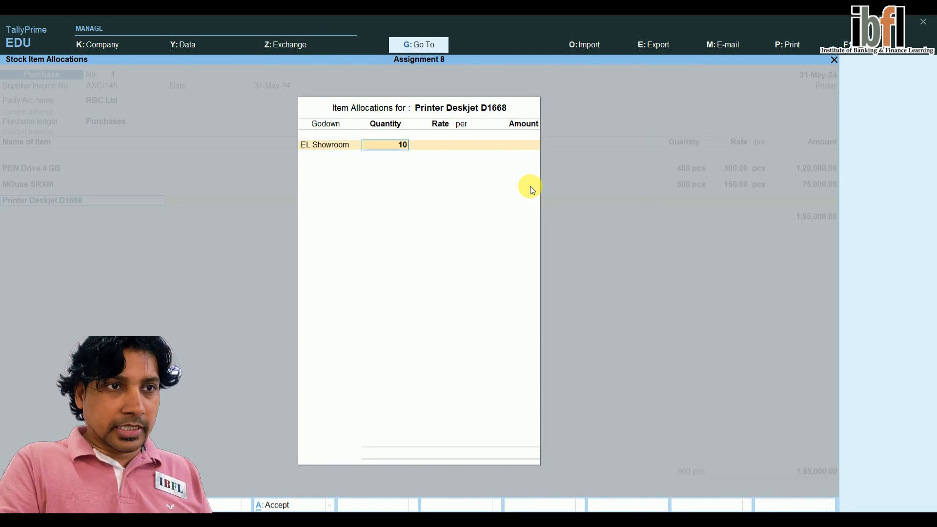
key(Return)
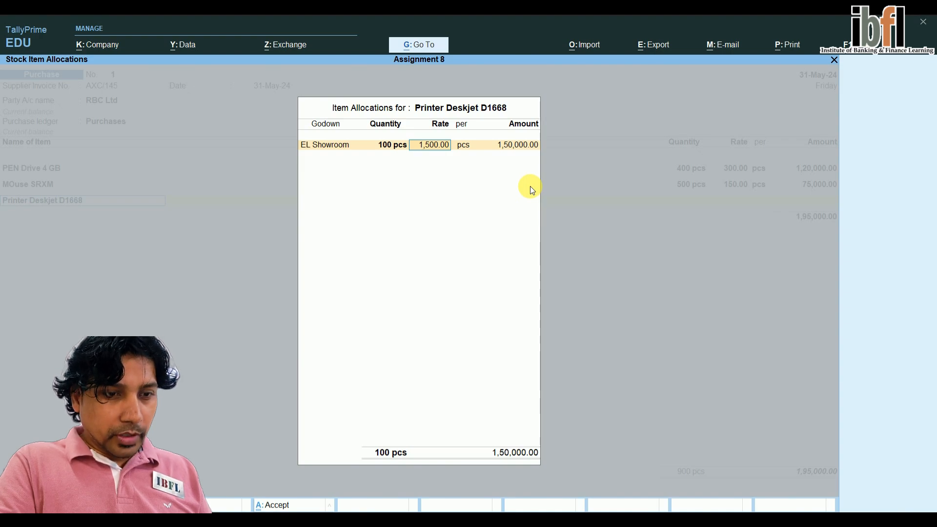
key(Return)
key(Return)
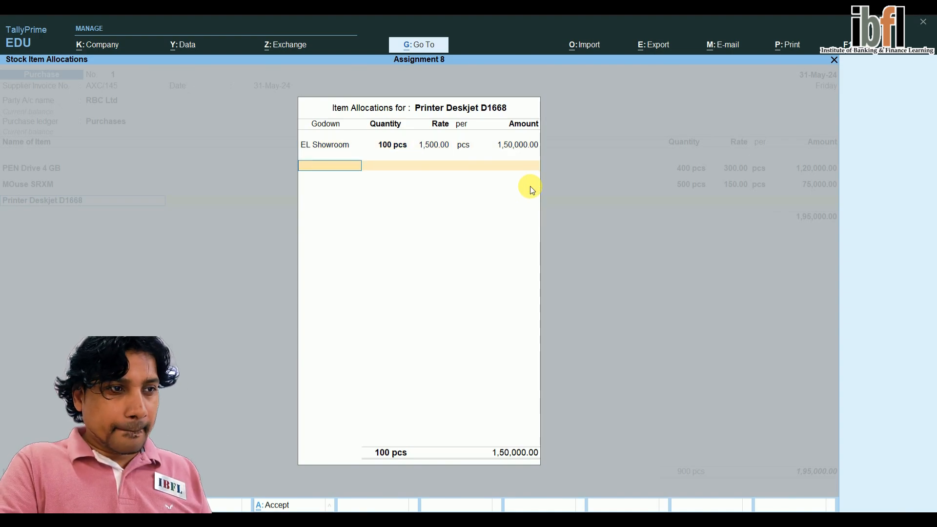
key(Return)
key(Return)
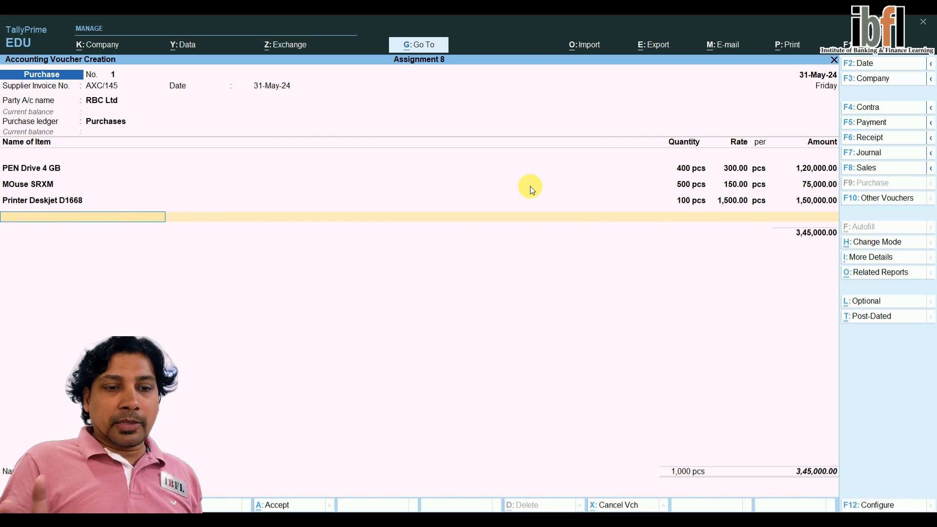
Step: Enable additional descriptions for stock items in the purchase voucher configuration and save the settings
key(F12)
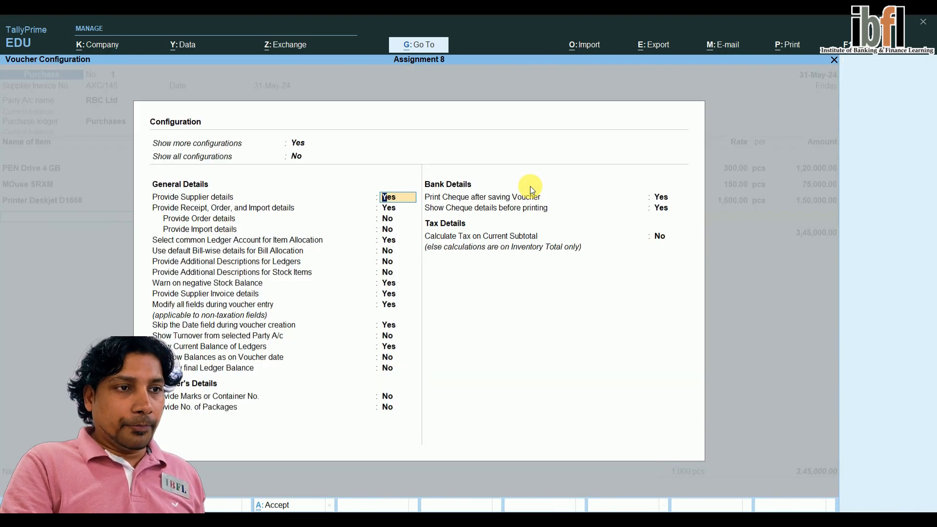
key(Down)
key(Down)
key(Down)
key(Down)
key(Down)
key(Down)
key(Down)
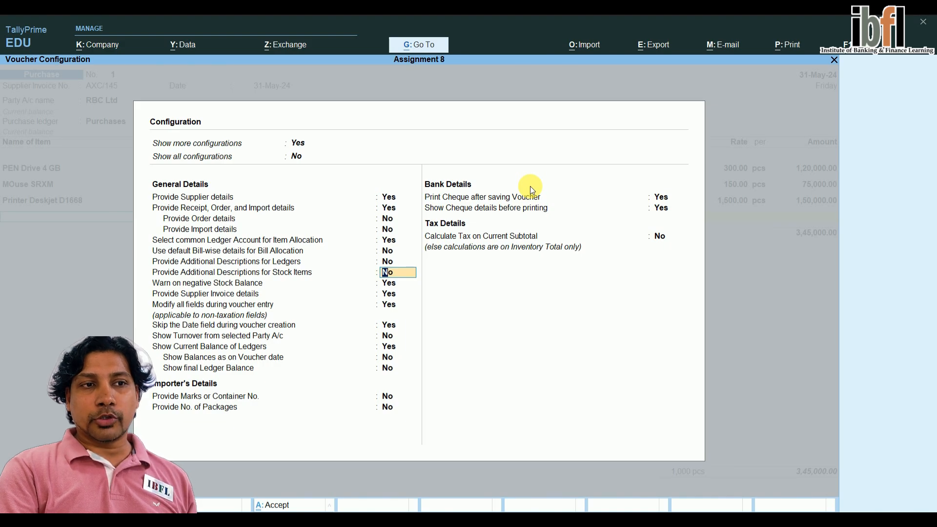
text(y)
key(Return)
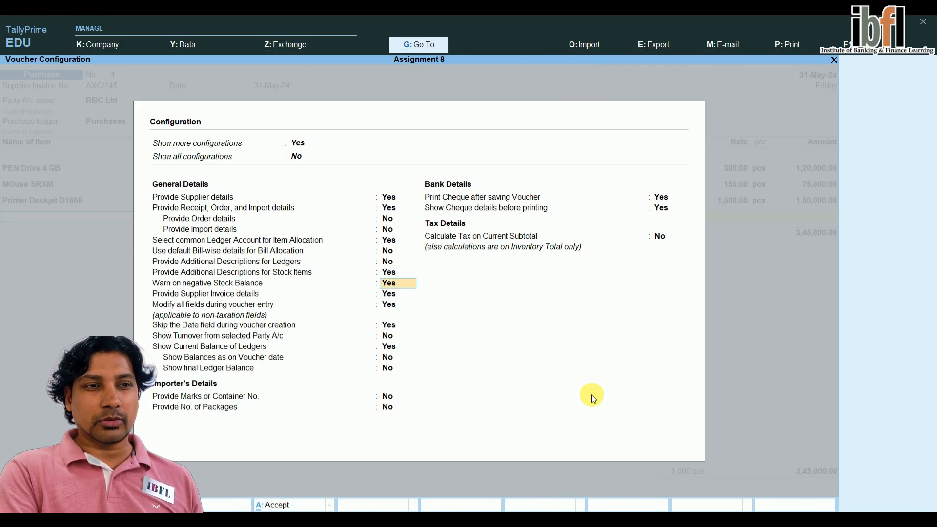
key(ctrl+a)
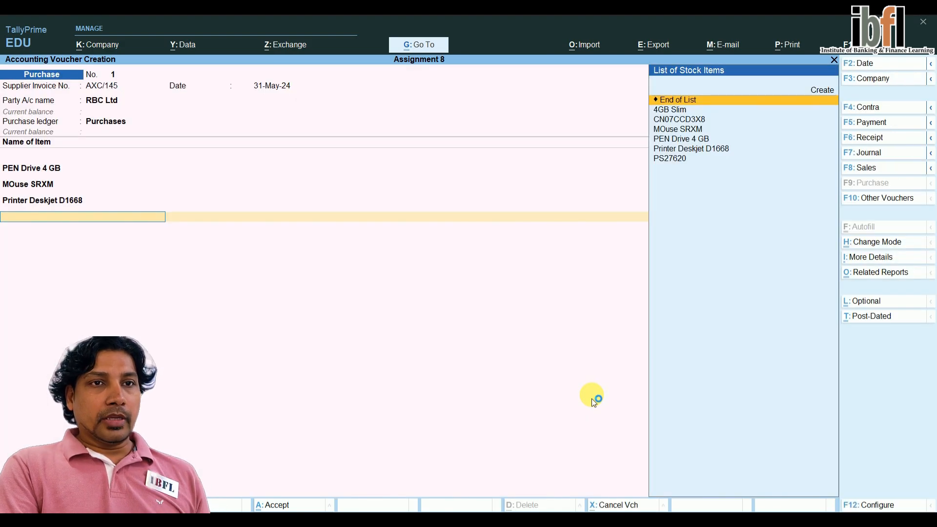
Step: Return to the PEN Drive 4 GB line and add the description "Two Years Warranty", keeping its godown allocation
key(BackSpace)
key(BackSpace)
key(BackSpace)
key(BackSpace)
key(BackSpace)
key(BackSpace)
key(BackSpace)
key(BackSpace)
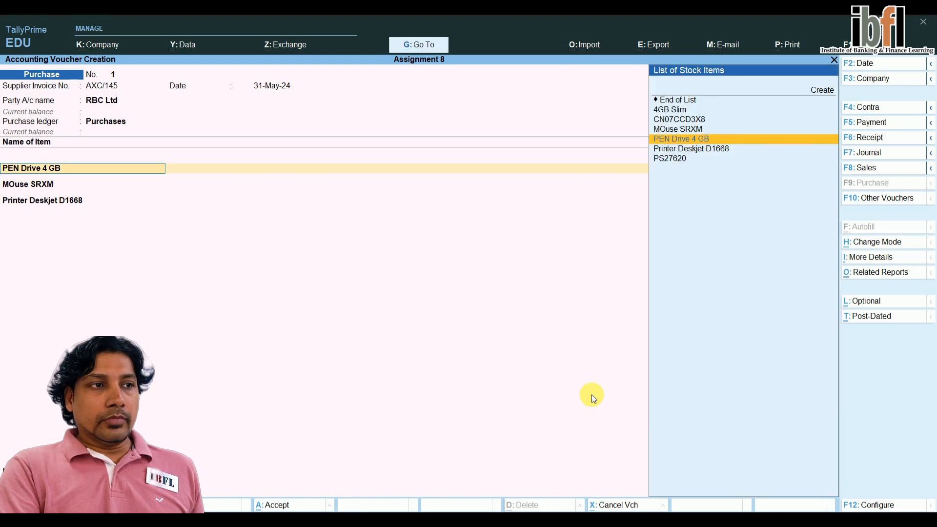
key(Return)
key(Return)
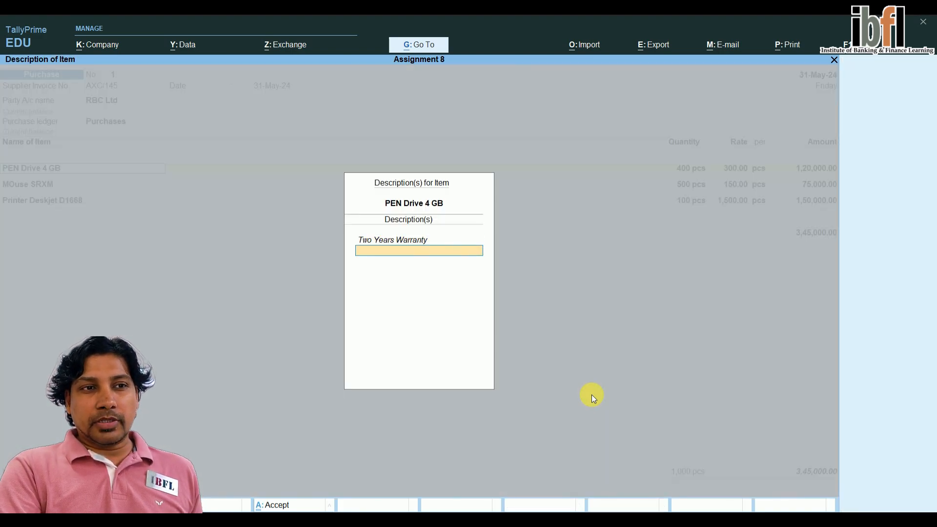
key(Return)
key(Return)
key(Return)
key(Return)
key(Return)
key(Return)
key(Return)
key(Return)
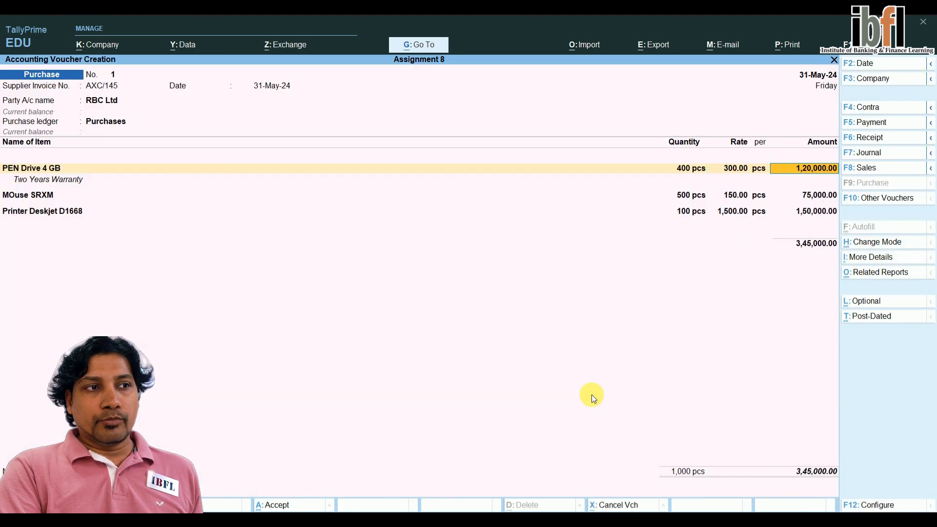
key(Return)
key(Return)
Step: Add the description "6 MonthsWarranty" to the MOuse SRXM line, keeping its godown allocation
key(Return)
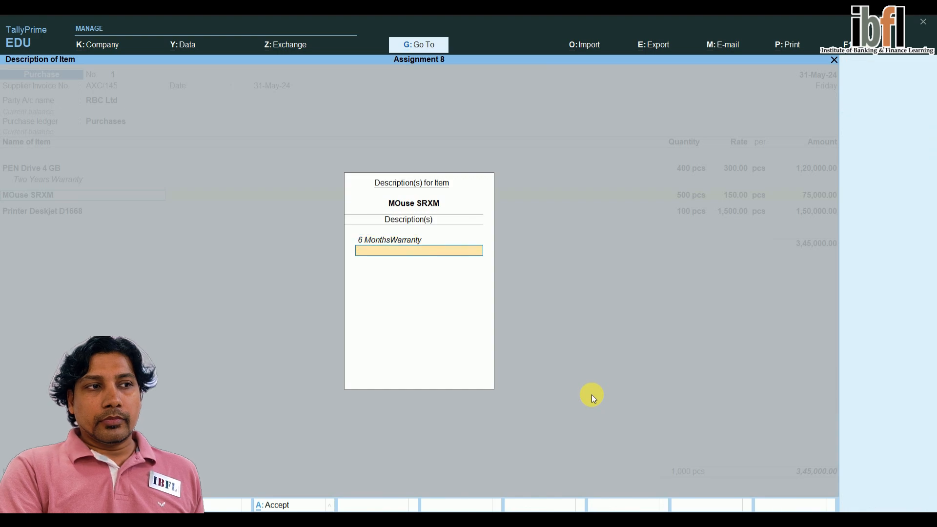
key(Return)
key(Return)
key(Return)
key(Return)
key(Return)
key(Return)
key(Return)
key(Return)
key(Return)
key(Return)
key(Return)
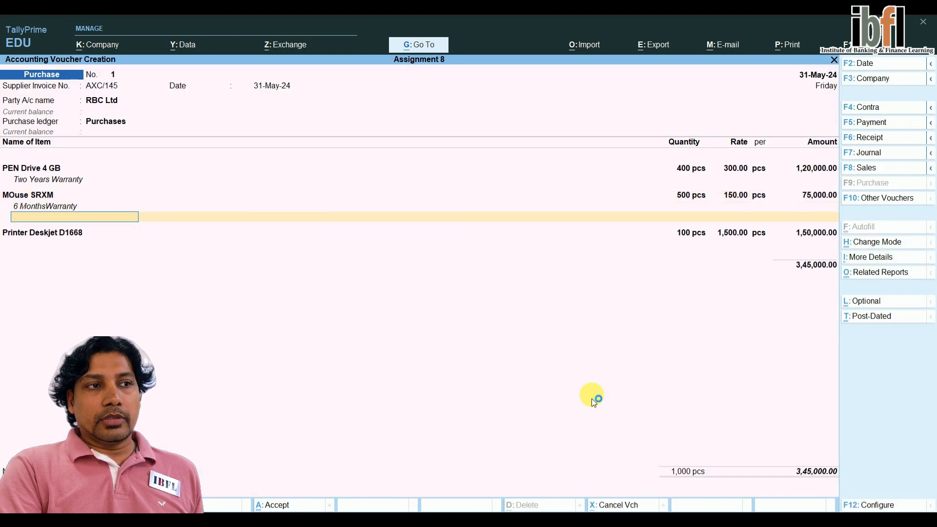
key(Return)
Step: Add the description "One Year Warranty" to the Printer Deskjet D1668 line, keeping its EL Showroom allocation
key(Return)
key(Return)
key(Return)
key(Return)
key(Return)
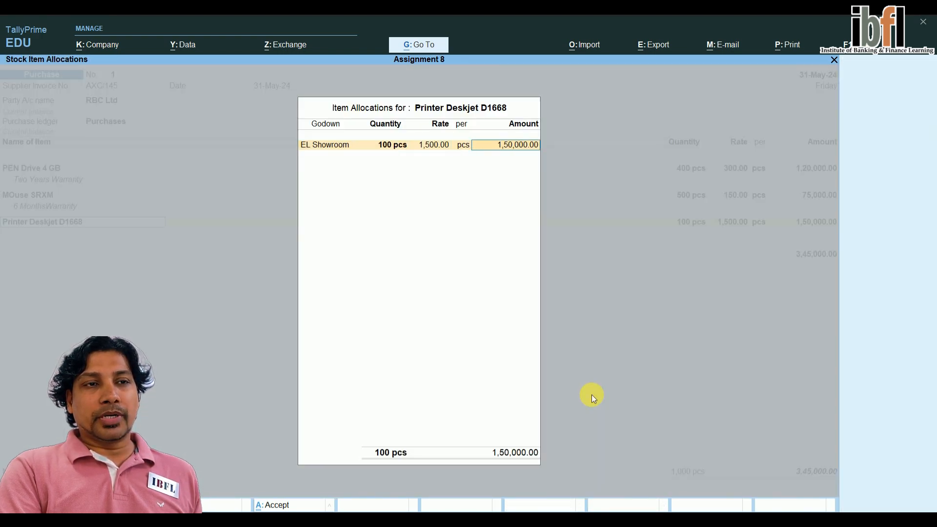
key(Return)
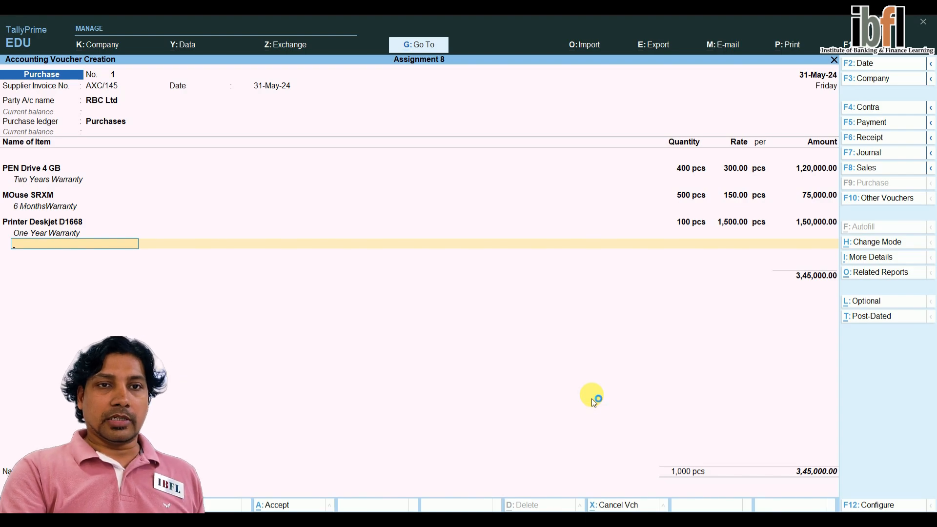
key(Return)
Step: End the item list, accept RBC Ltd's bill as a New Ref with 30 days' credit, and save the purchase voucher
key(Return)
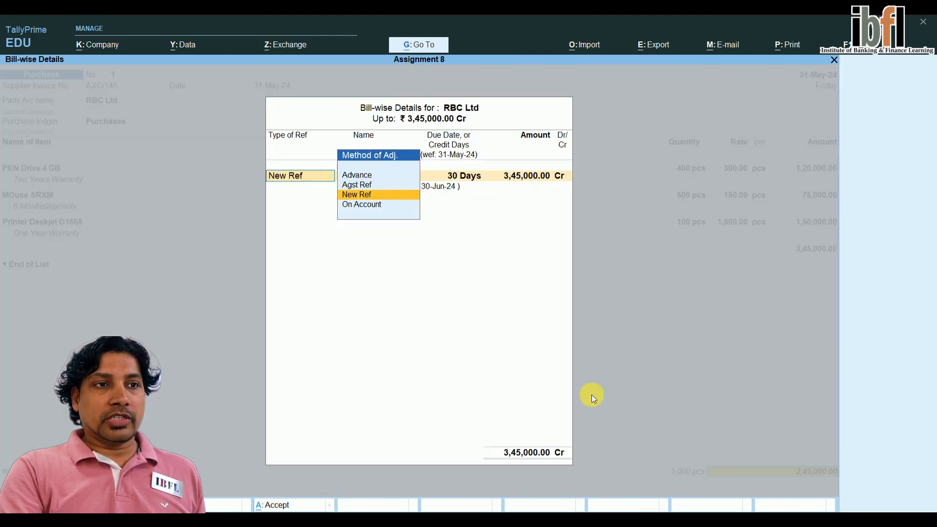
key(Return)
key(Return)
key(Return)
key(Return)
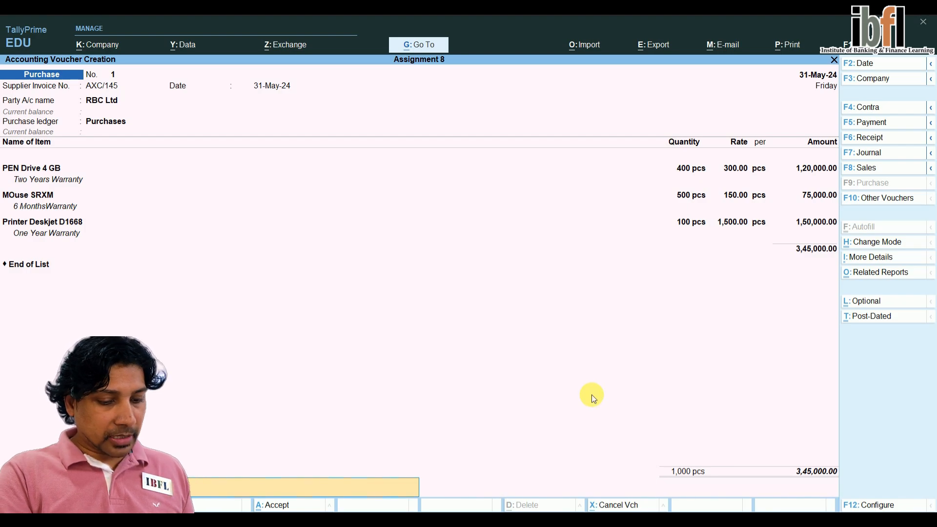
key(Return)
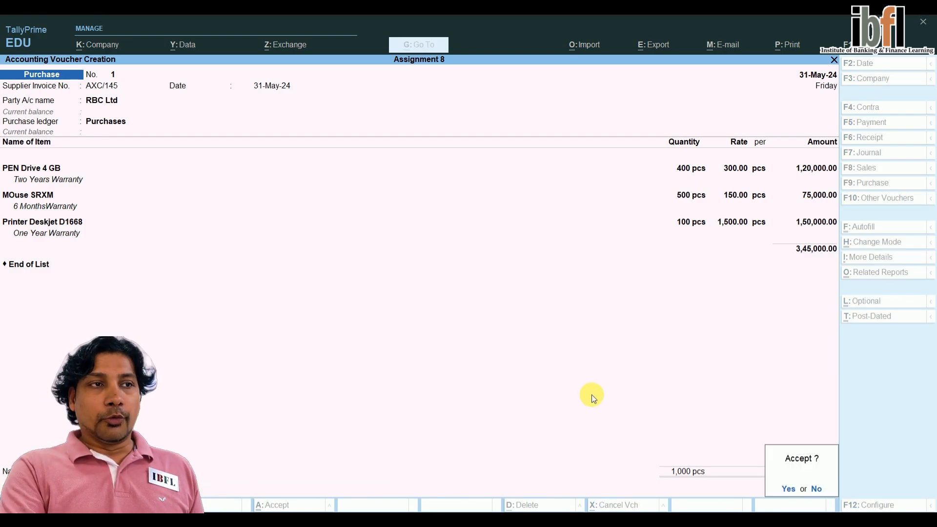
key(Return)
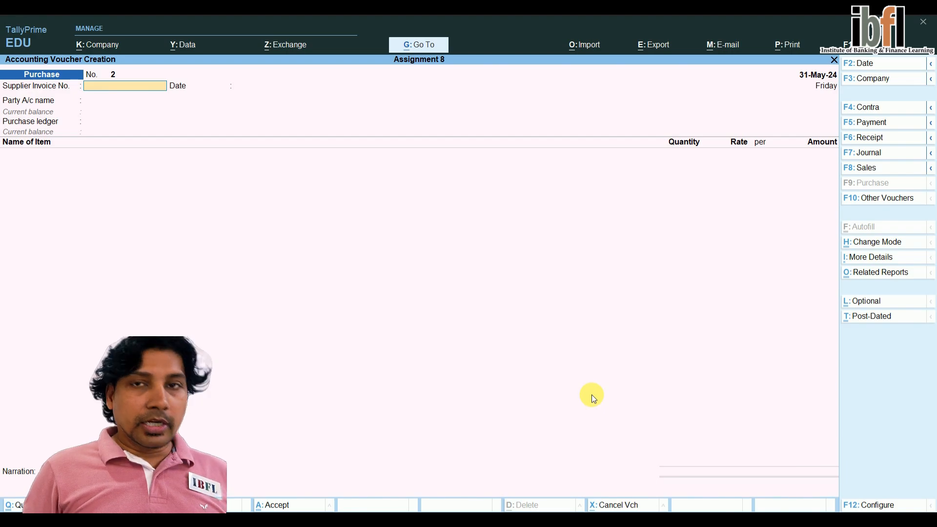
Step: Change the voucher date to 1-Jun-24 and switch to a sales voucher
key(F2)
text(1-6)
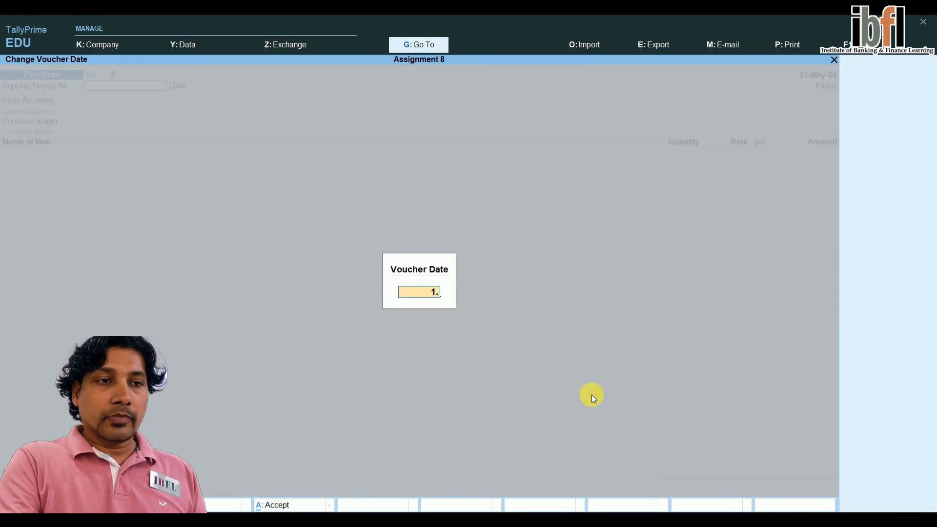
key(Return)
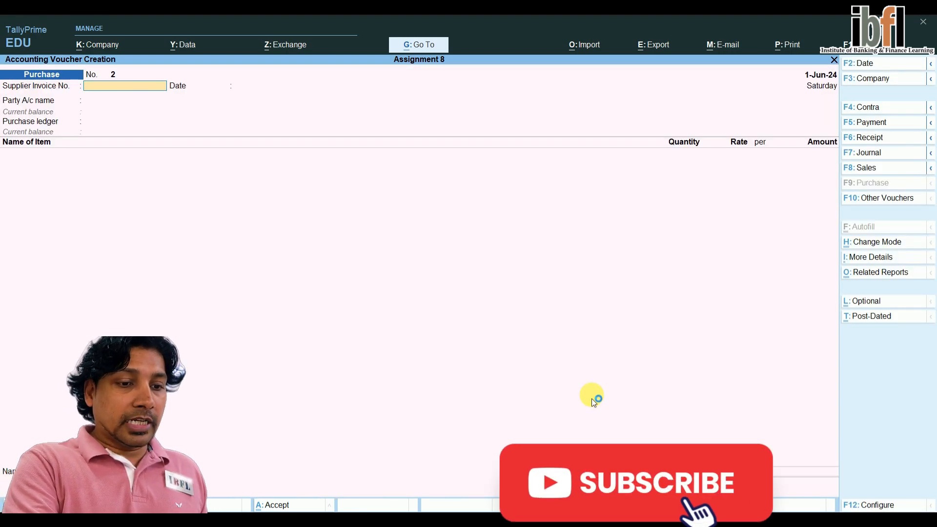
key(F8)
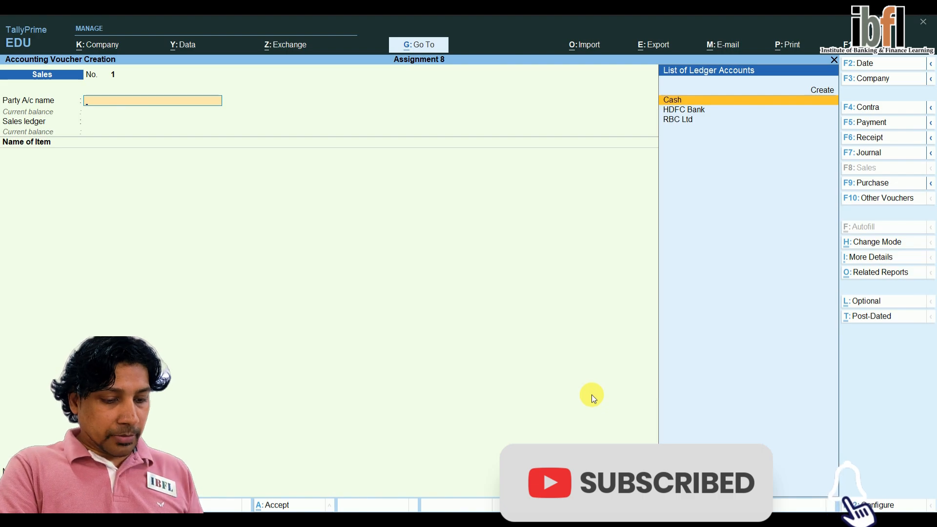
Step: Create a party ledger named WTO Ltd under Sundry Debtors for the sales voucher
key(Up)
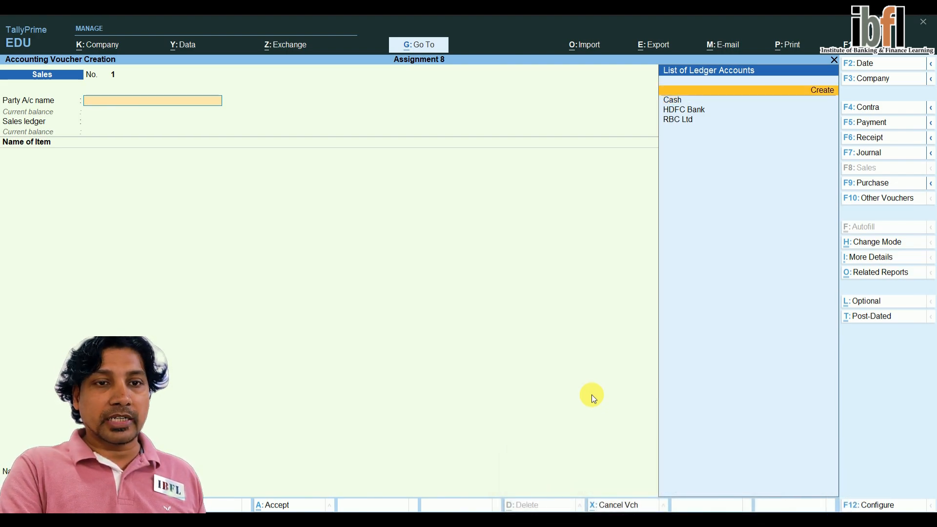
key(Return)
text(WT)
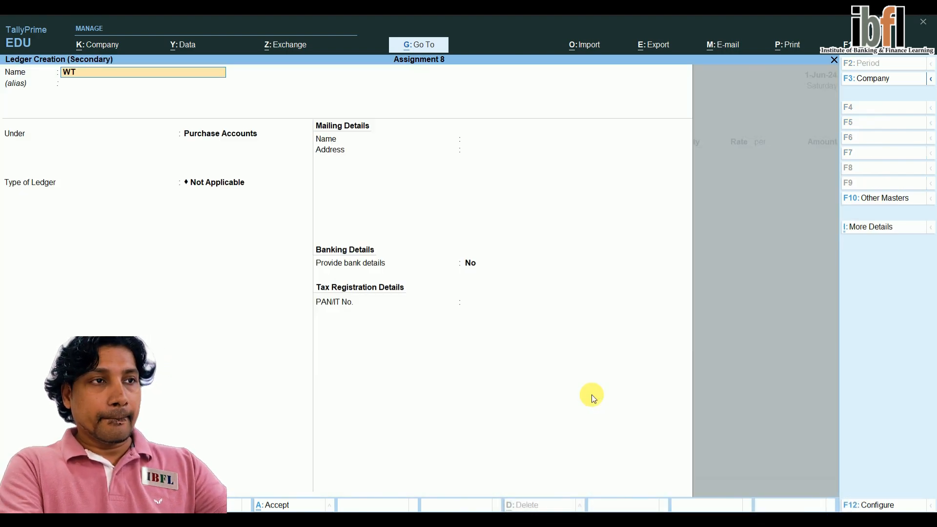
text(O Ltd)
key(Return)
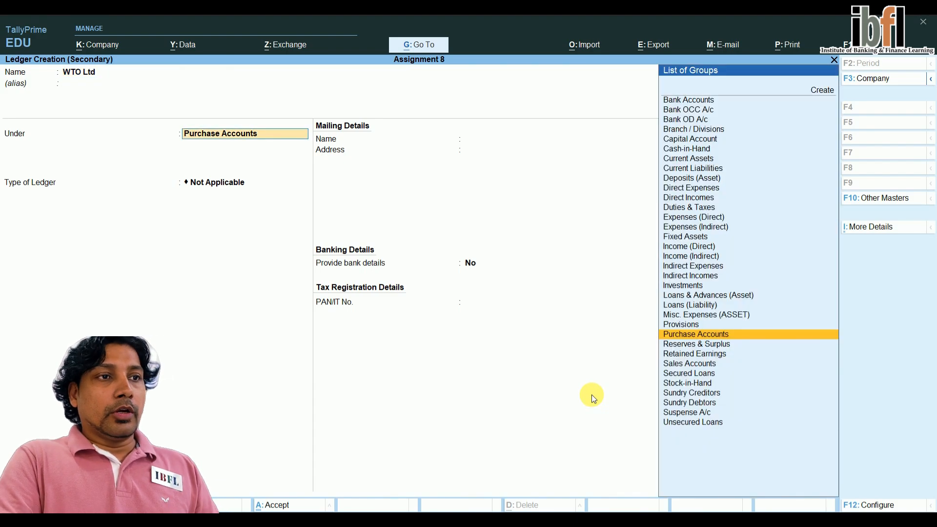
key(Up)
key(Down)
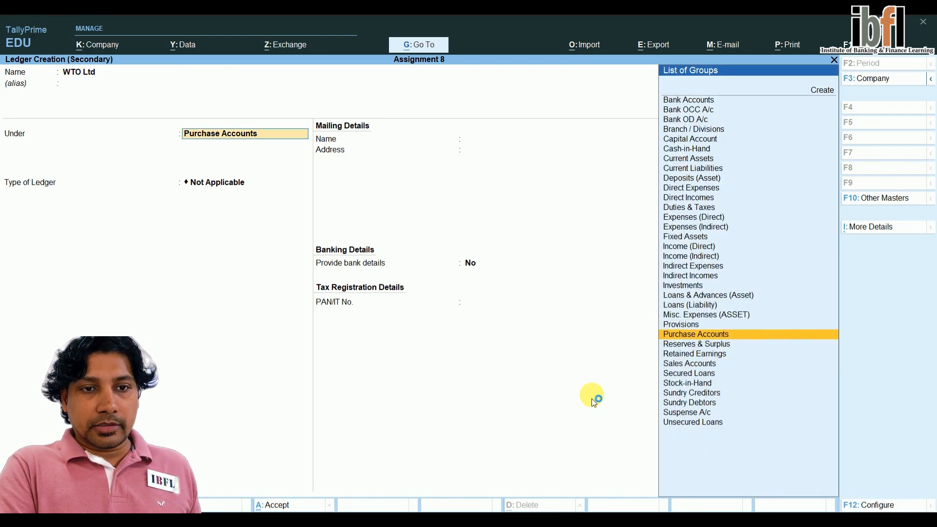
key(Down)
key(Down)
key(Down)
key(Down)
key(Down)
key(Down)
key(Down)
key(Return)
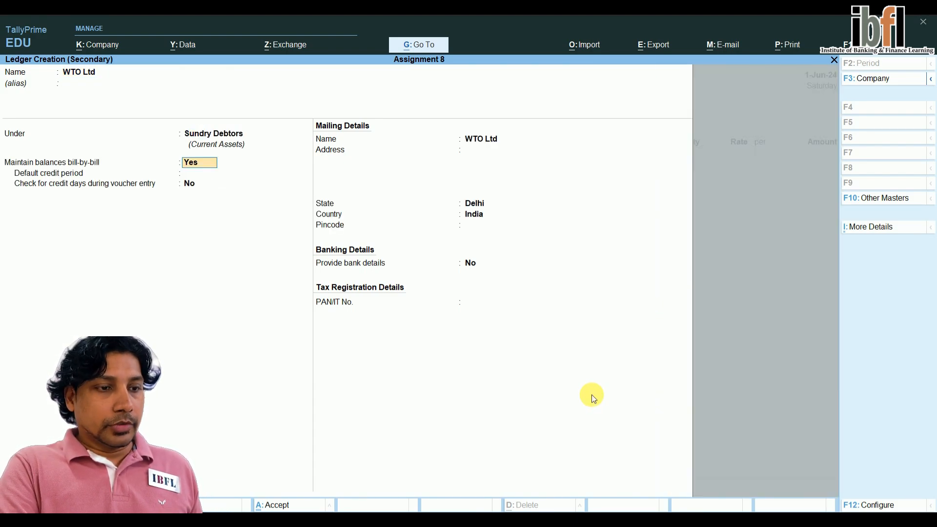
Step: Keep bill-by-bill balances on for WTO Ltd, set its default credit period to 30 days, and save the ledger
key(Return)
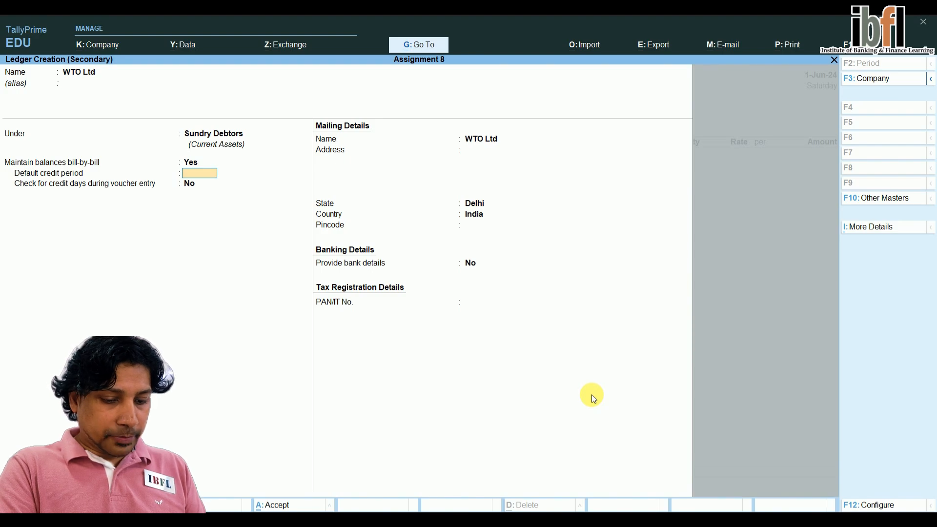
text(30)
key(Return)
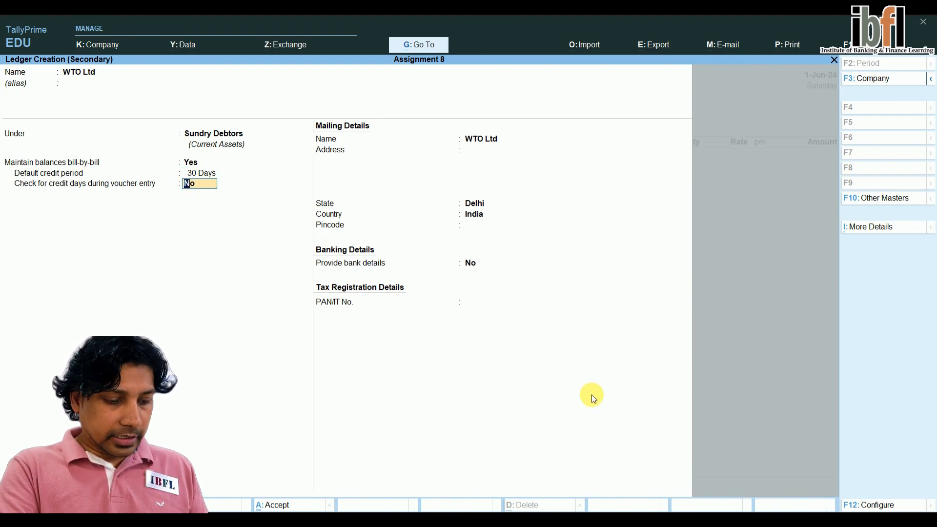
key(Return)
key(Return)
key(Return)
key(Return)
key(Return)
key(Return)
key(Return)
key(Return)
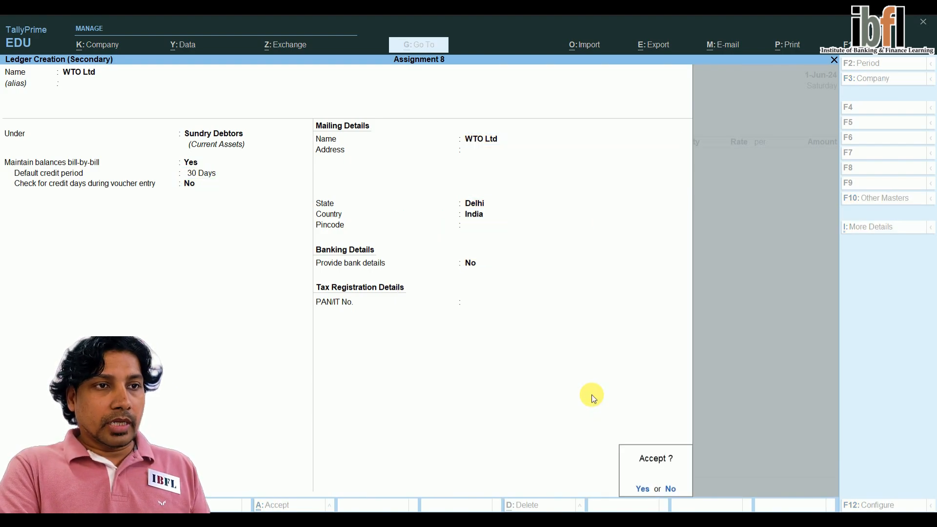
key(Return)
Step: Accept the default party details for the sale, with WTO Ltd as the buyer
key(Return)
key(Return)
key(Return)
key(Return)
key(Return)
key(Return)
key(Return)
key(Return)
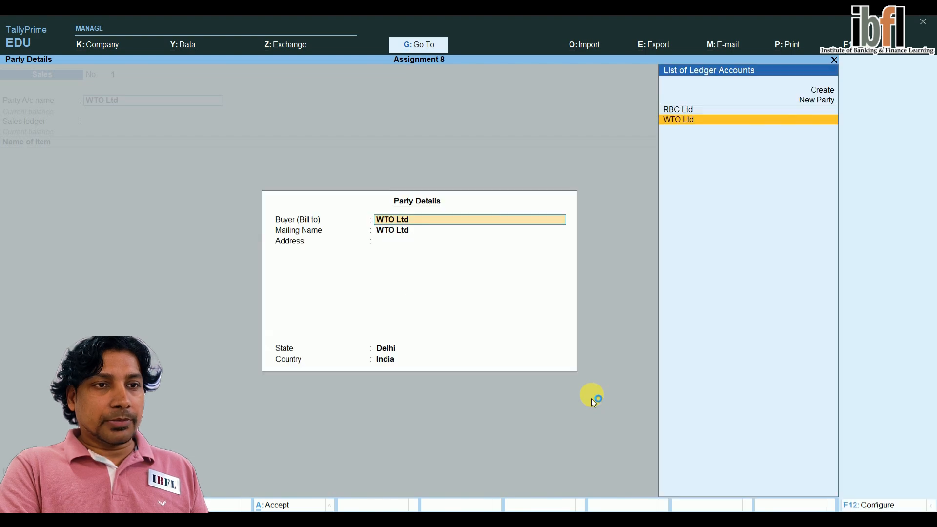
key(Return)
key(Return)
key(Return)
Step: Create a ledger named Sales under Sales Accounts and use it as the voucher's sales ledger
key(Return)
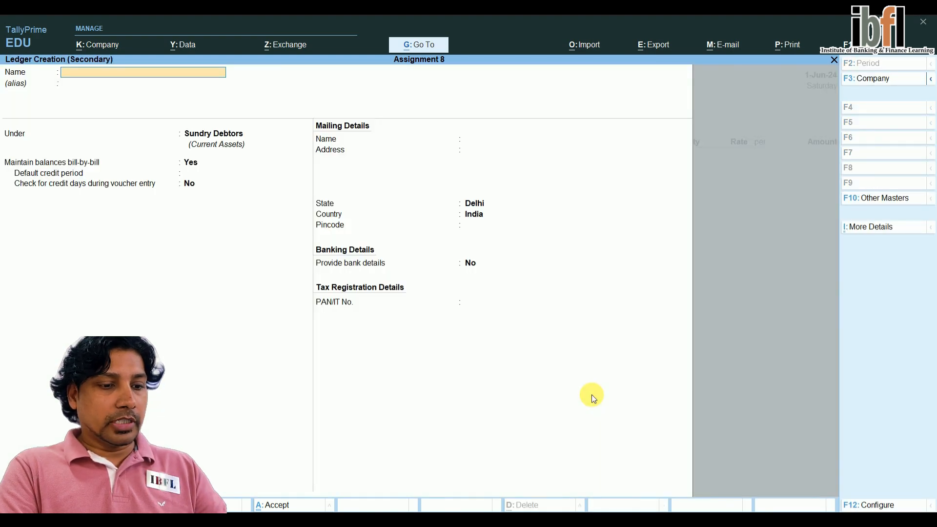
text(Sales)
key(Return)
text(Sal)
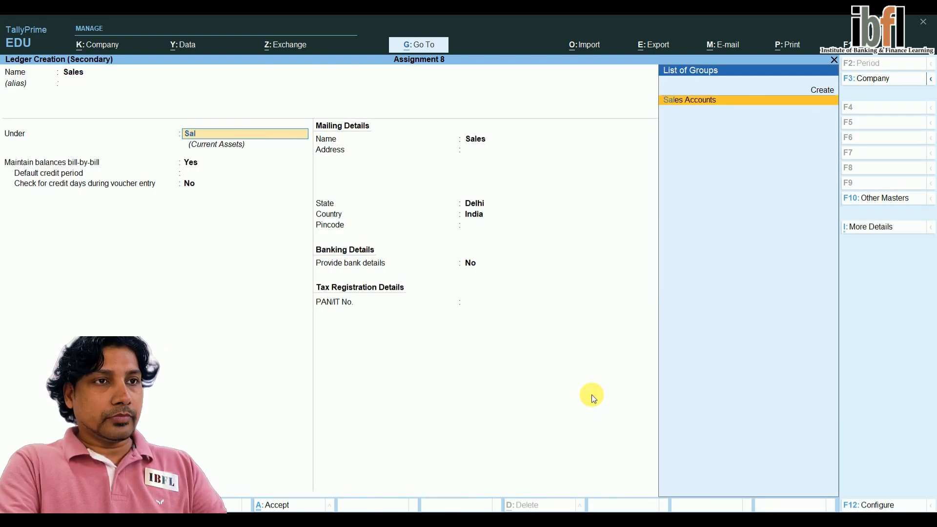
key(Return)
key(Return)
key(Return)
key(Return)
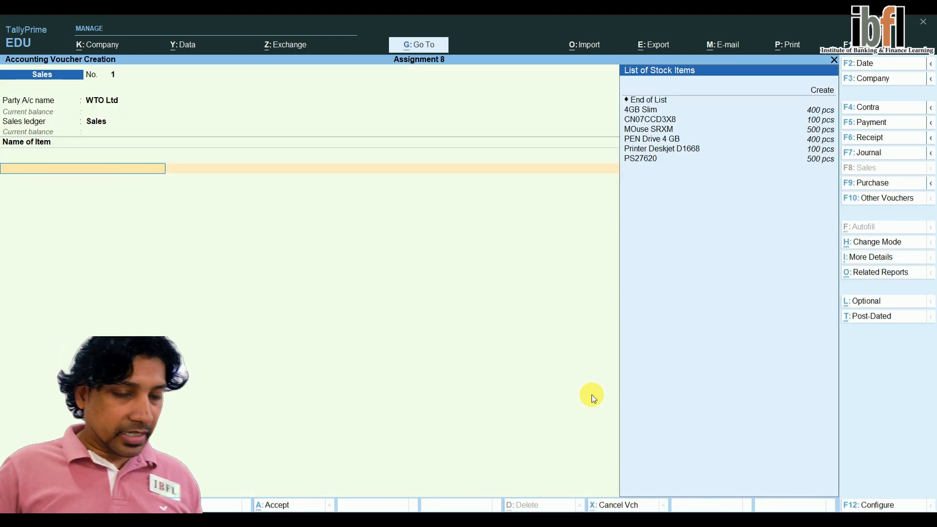
Step: Add PEN Drive 4 GB to the sales voucher with the description "Two Years Warranty"
key(Down)
key(Down)
key(Down)
key(Down)
key(Down)
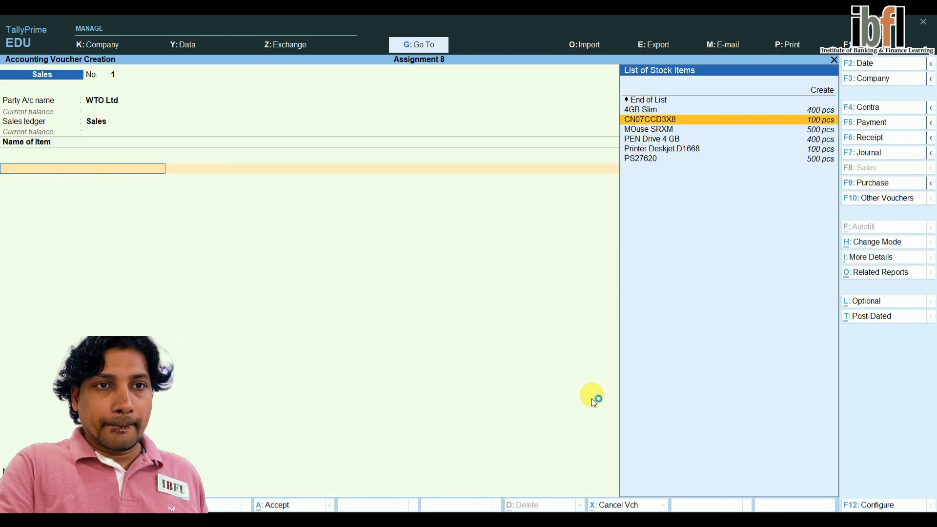
key(Return)
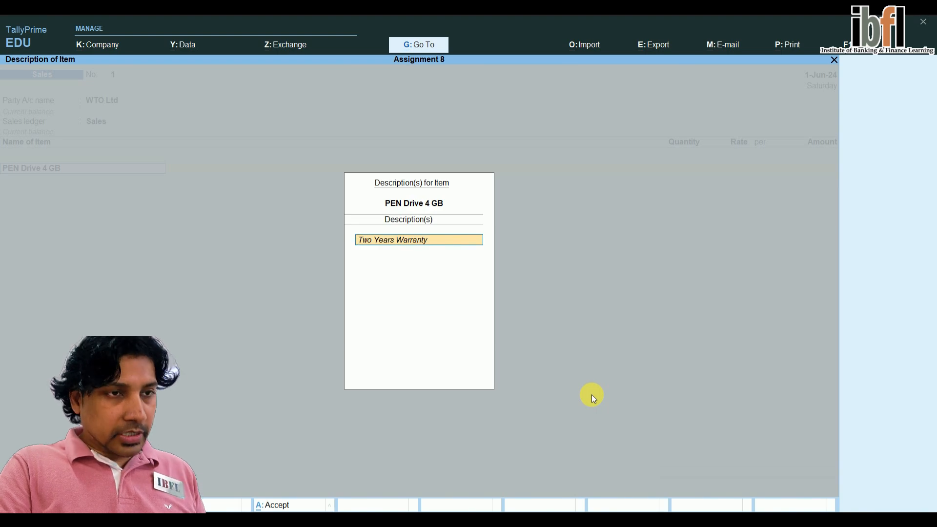
key(Return)
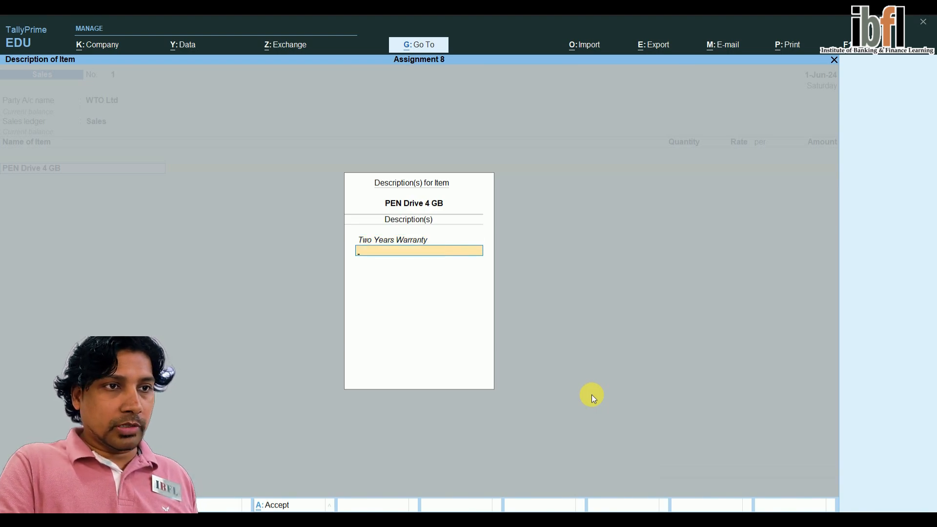
key(Return)
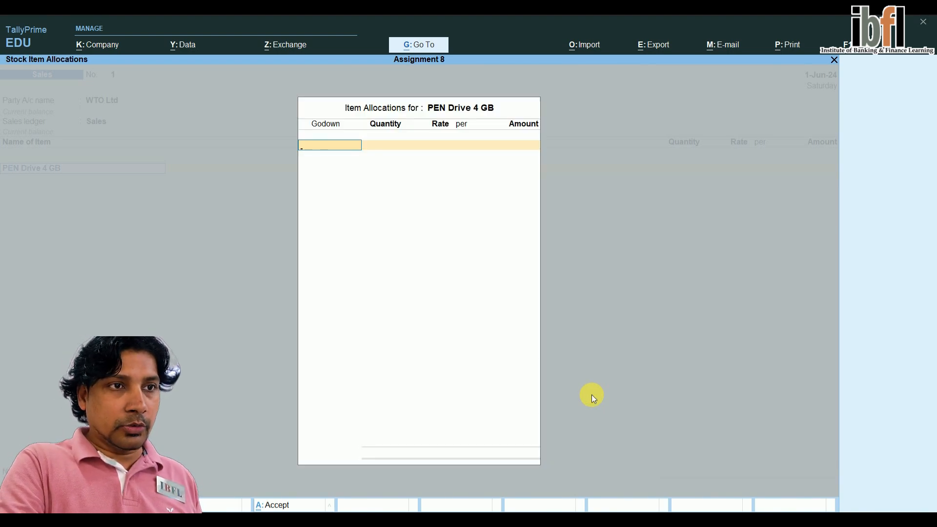
Step: Allocate 100 pcs of PEN Drive 4 GB from the EL Showroom godown at the default rate of 350.00
key(Return)
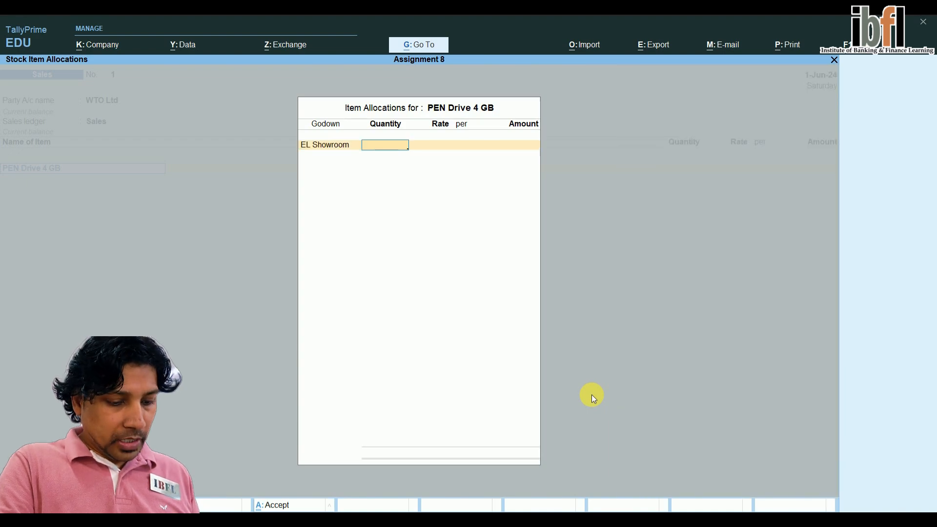
text(100)
key(Return)
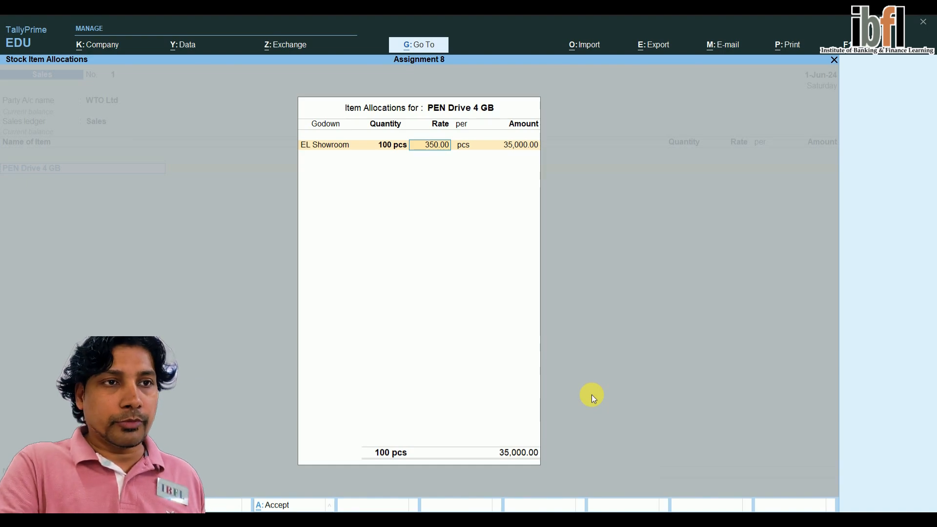
key(Return)
key(Return)
key(Return)
key(Return)
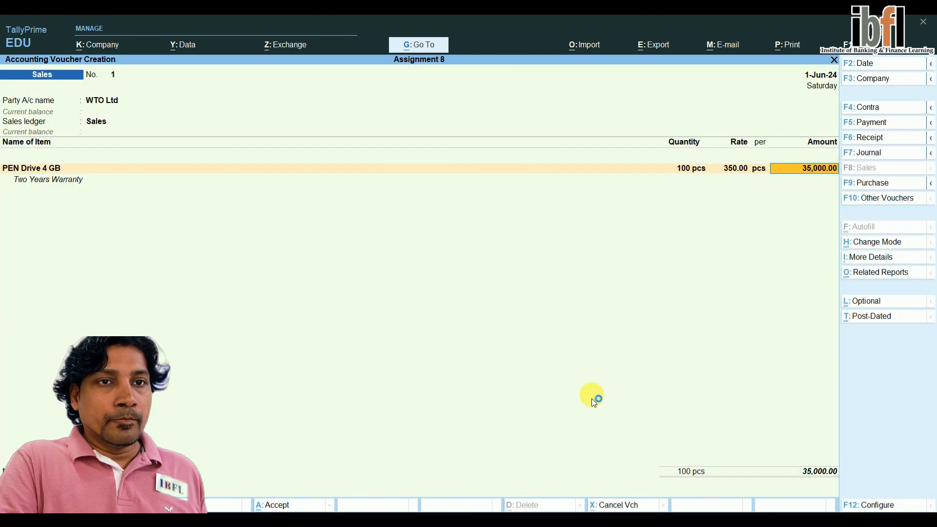
key(Return)
key(Return)
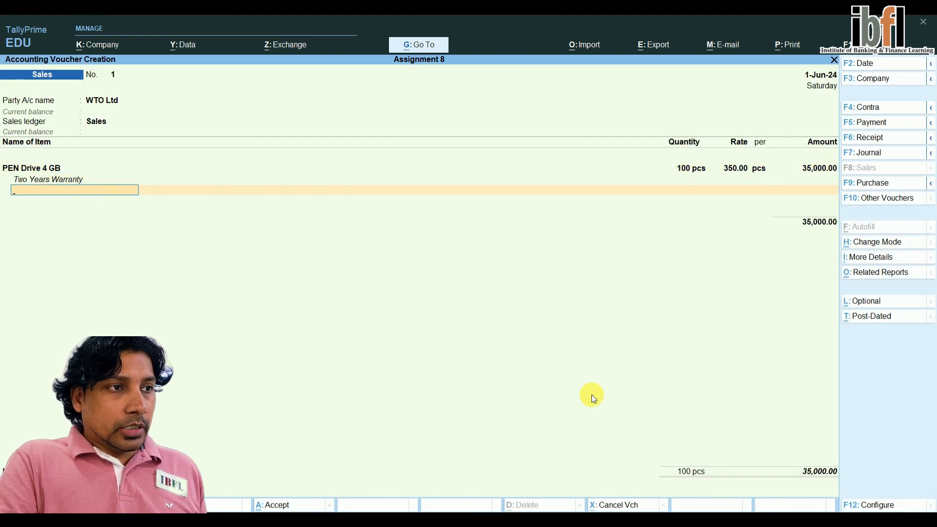
key(Return)
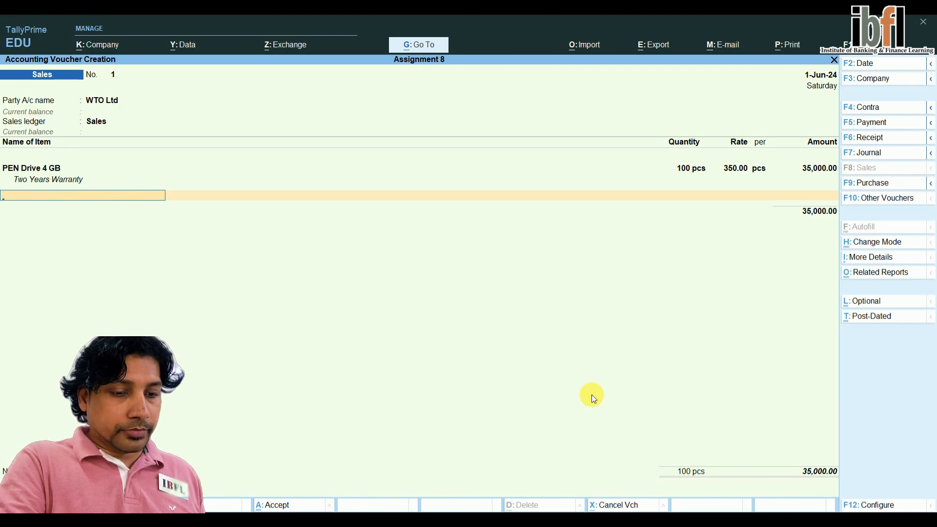
Step: Add MOuse SRXM to the sales voucher with the description "6 MonthsWarranty"
text(m)
key(Return)
key(Return)
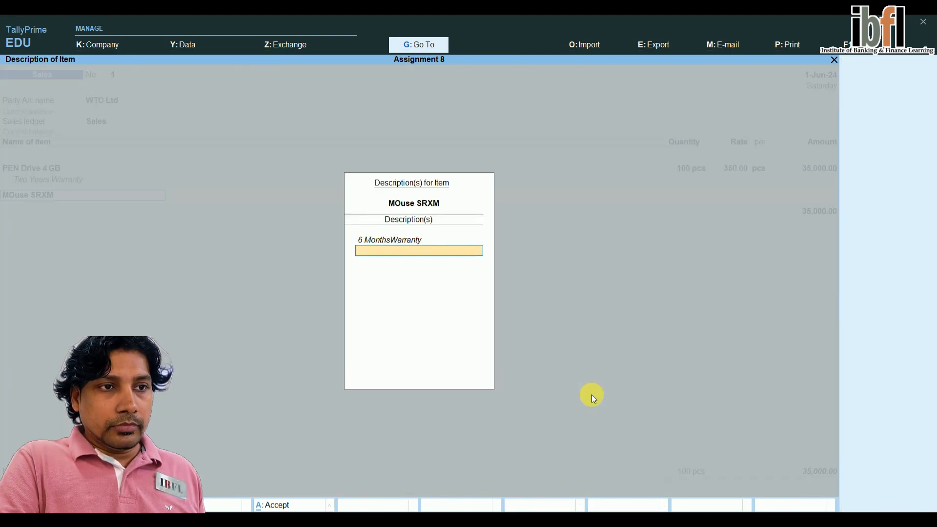
key(Return)
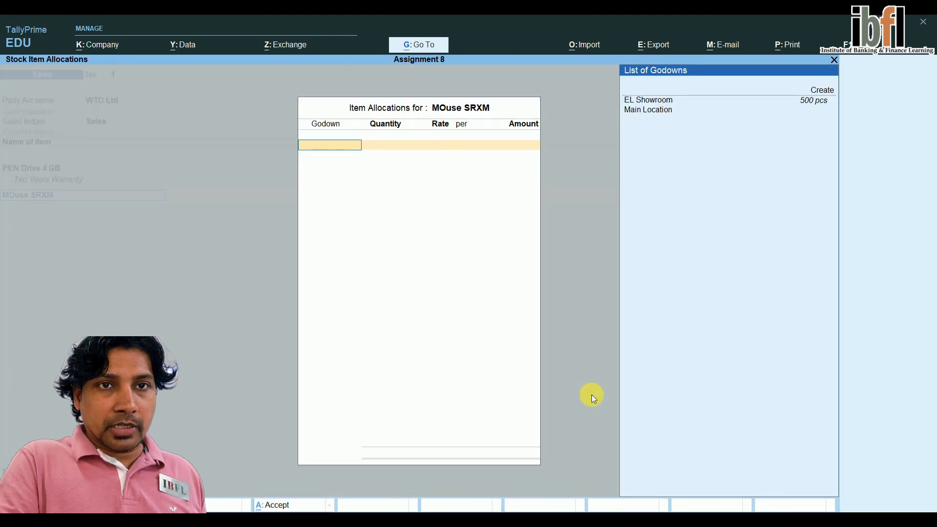
Step: Allocate 150 pcs of MOuse SRXM from the EL Showroom godown at the default rate of 200.00
key(Down)
key(Return)
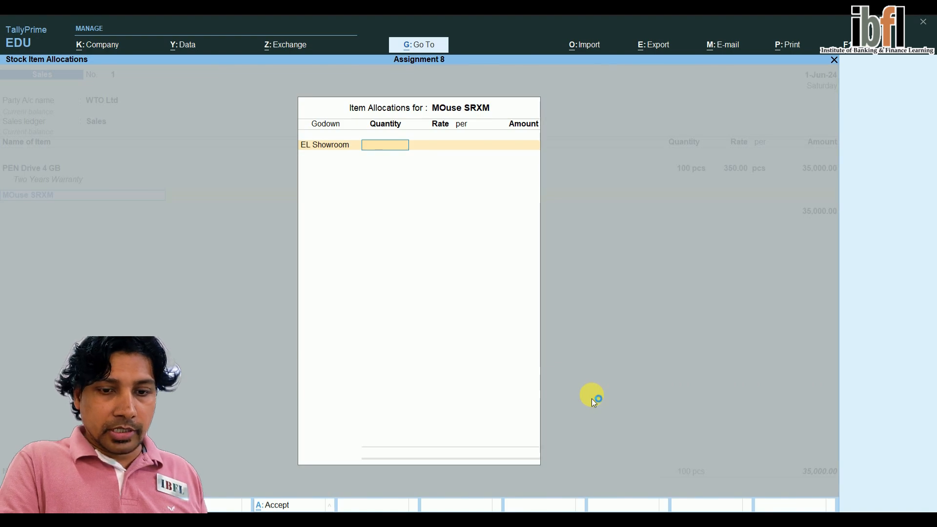
text(150)
key(Return)
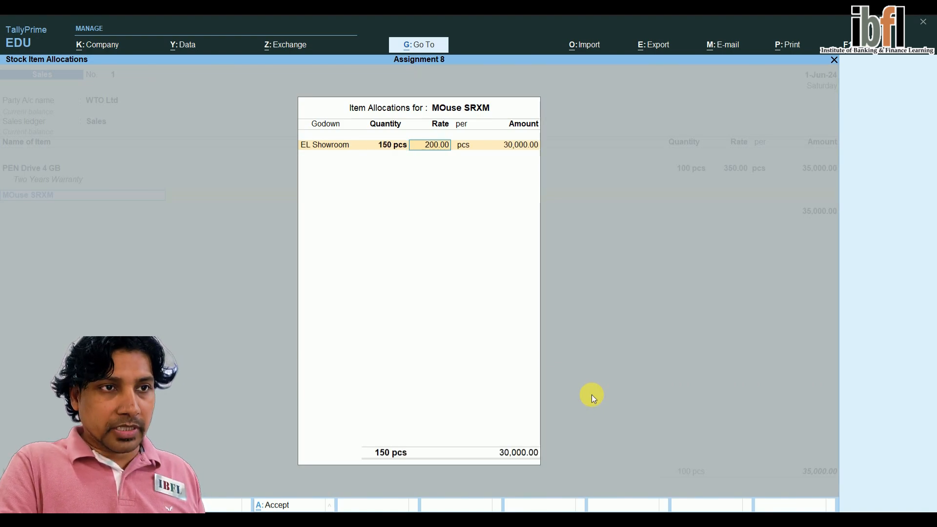
key(Return)
key(Return)
key(Return)
key(Return)
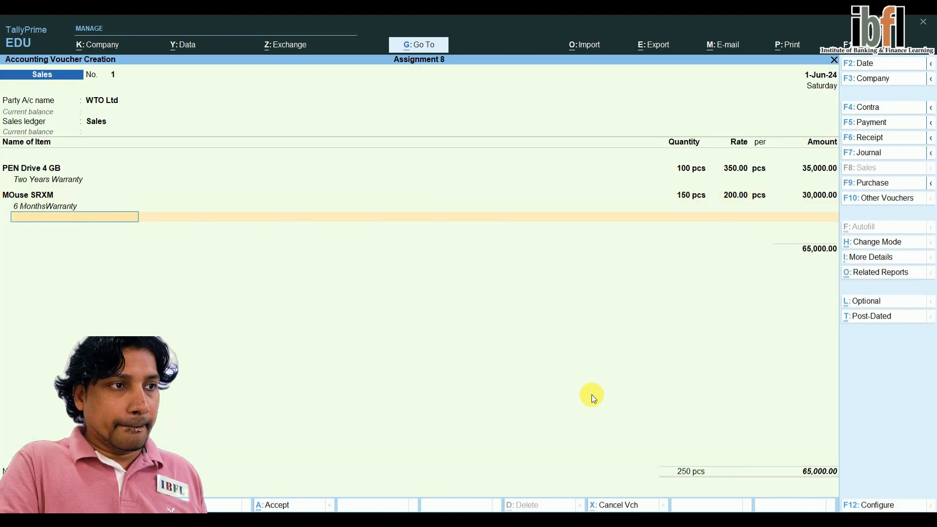
key(Return)
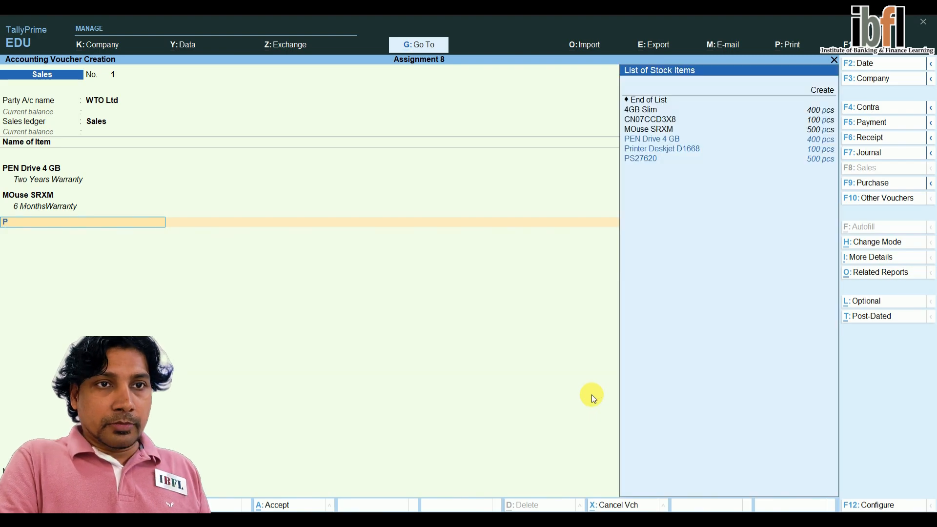
Step: Add Printer Deskjet D1668 to the sales voucher with the description "One Year Warranty"
key(Down)
key(Down)
key(Return)
key(Return)
key(Return)
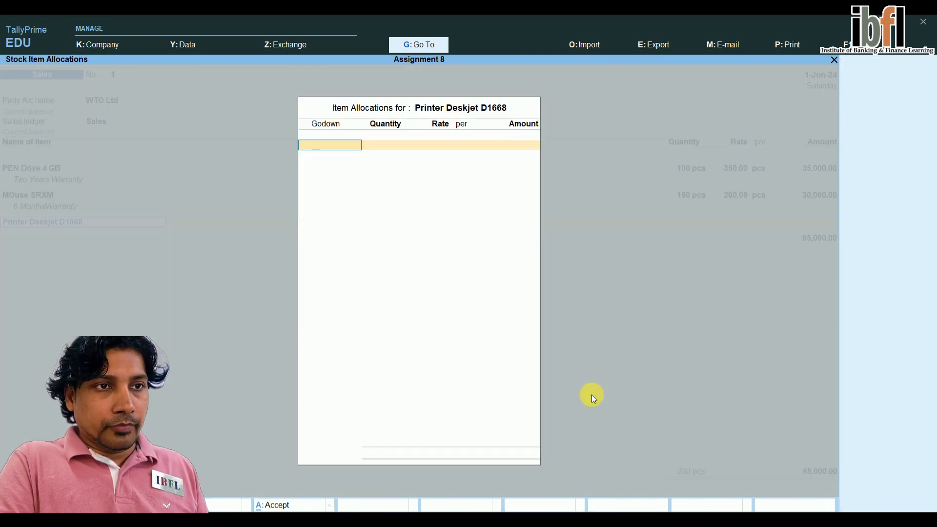
Step: Allocate 40 pcs of Printer Deskjet D1668 from the EL Showroom godown at the default rate of 2,000.00
key(Return)
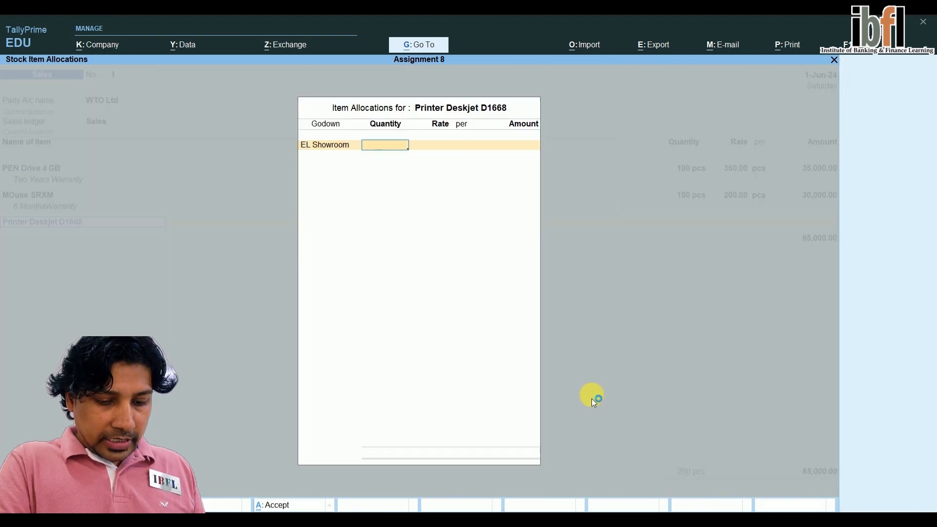
text(40)
key(Return)
key(Return)
key(Return)
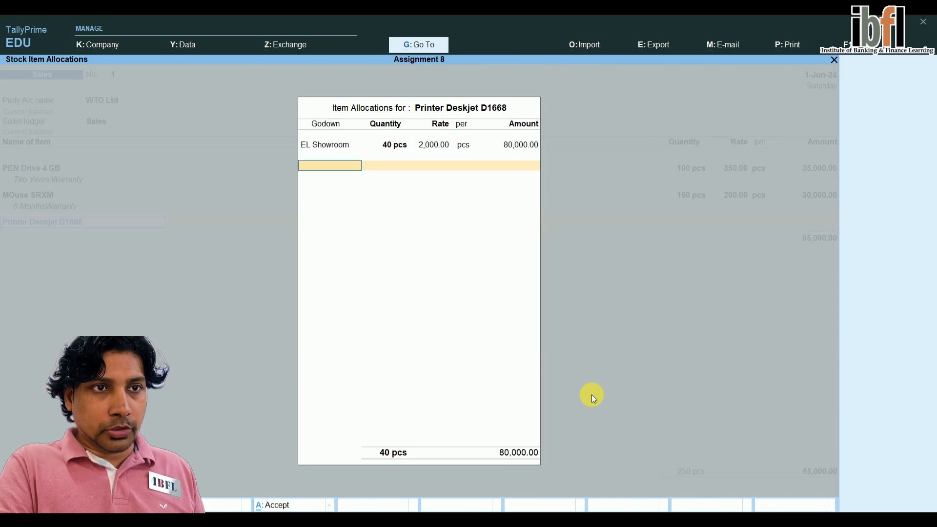
key(Return)
key(Return)
key(Return)
key(Return)
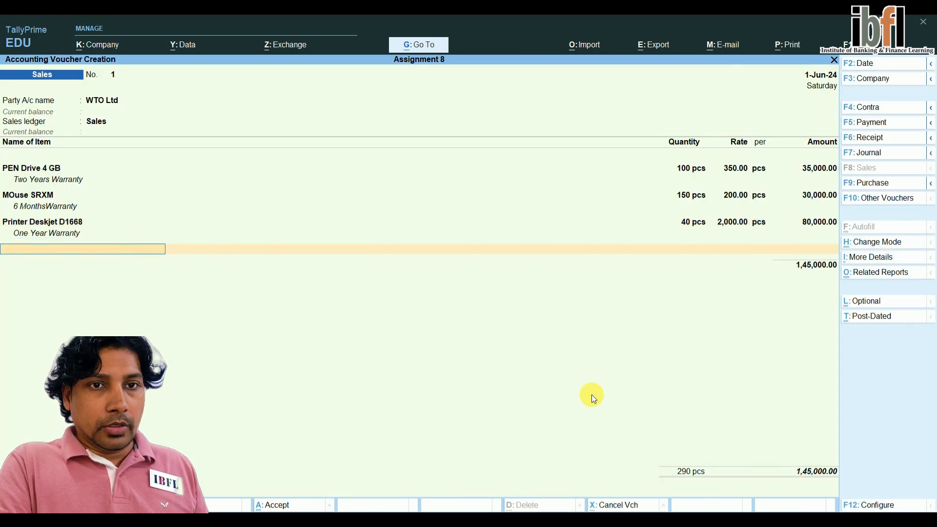
Step: End the item list and enter a new bill reference starting with "Sale/" in WTO Ltd's bill-wise details
key(Return)
key(Return)
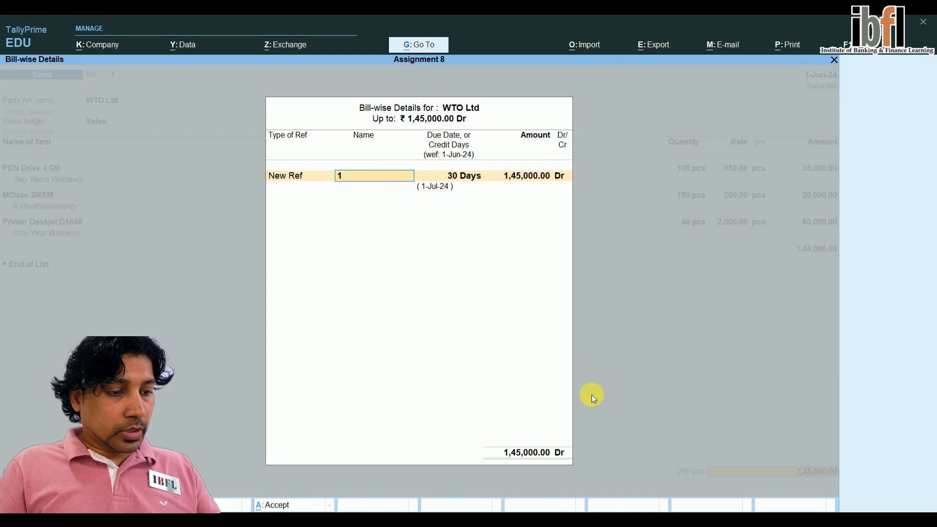
text(Sale/2)
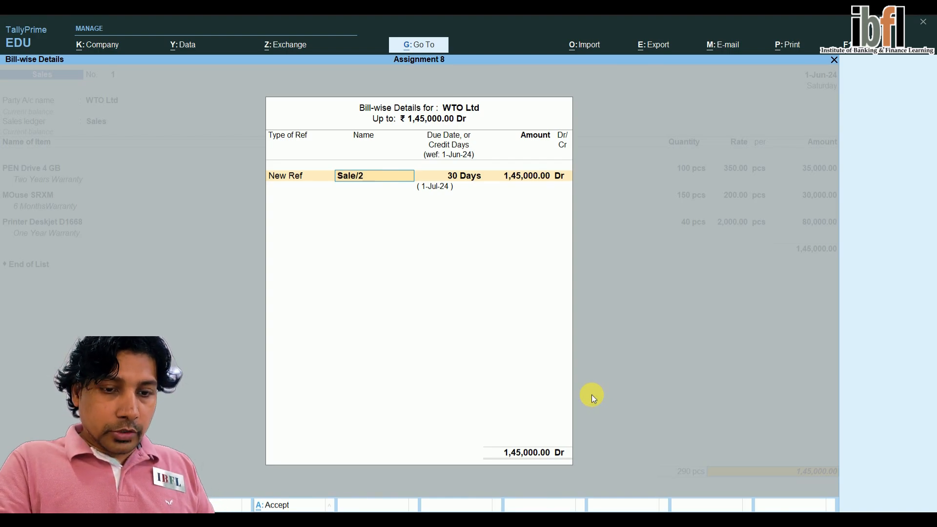
key(BackSpace)
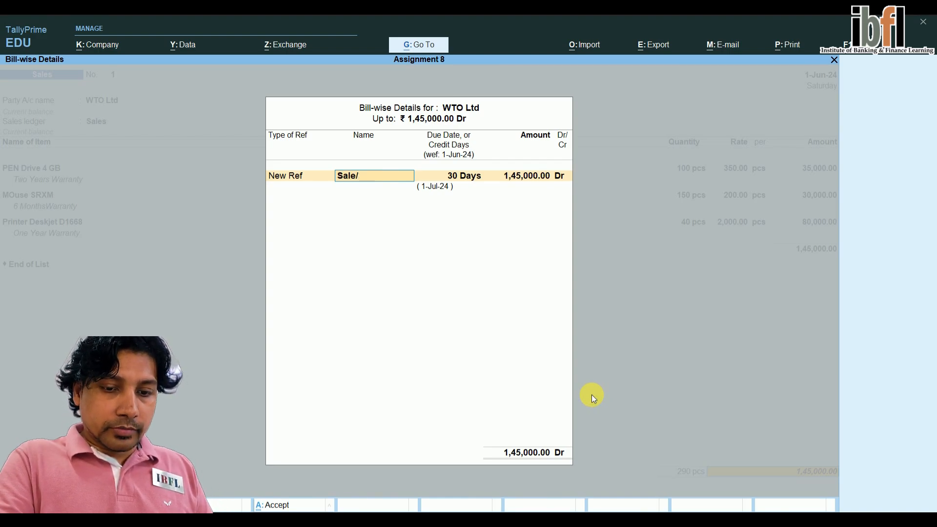
Step: Complete WTO Ltd's new bill reference as Sale/101 and save the sales voucher
text(101)
key(Return)
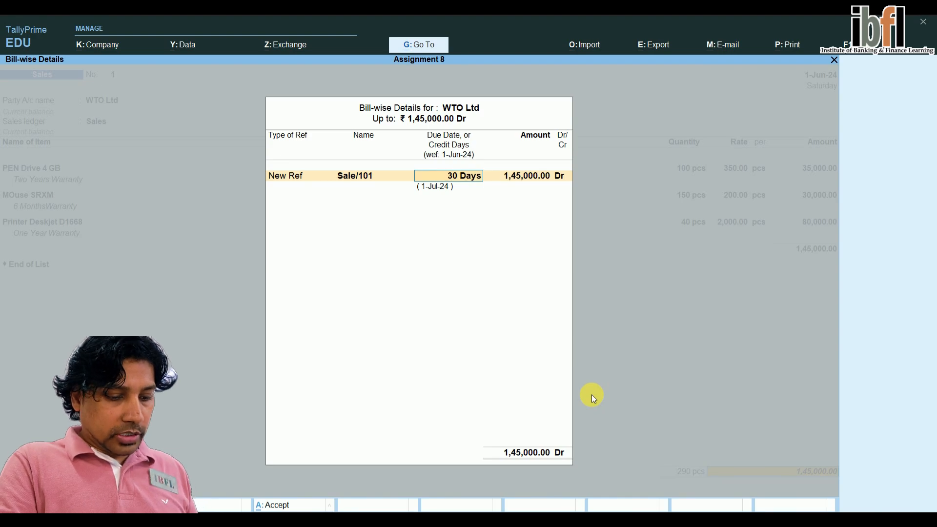
key(Return)
key(Return)
key(Return)
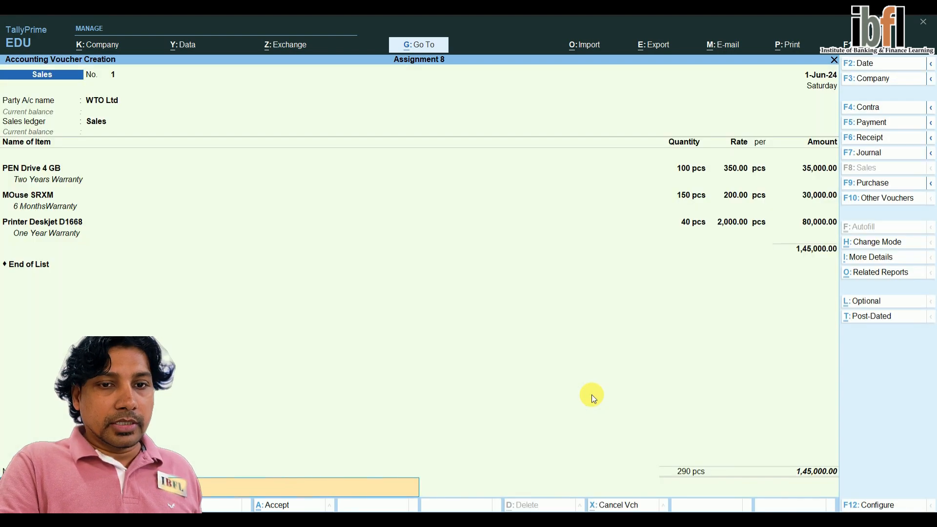
key(Return)
key(y)
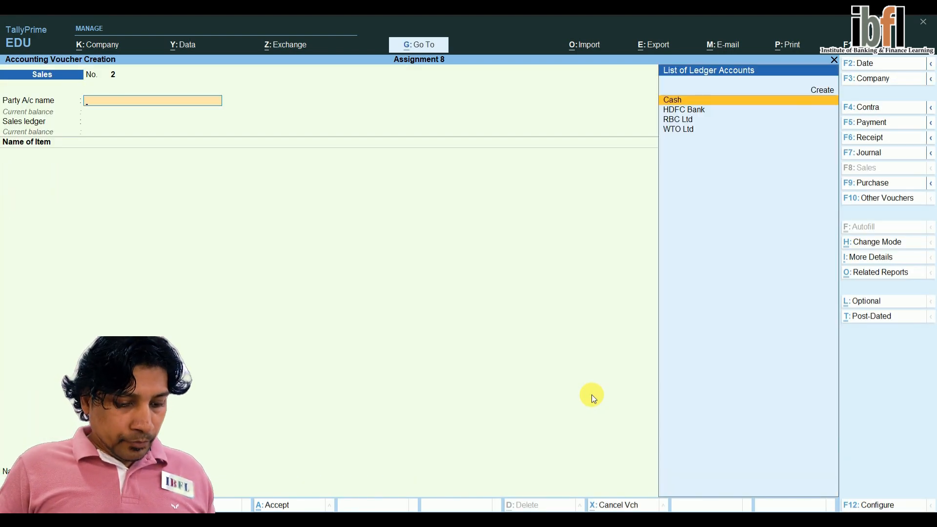
Step: Change the voucher date to 31 July 2024
key(F2)
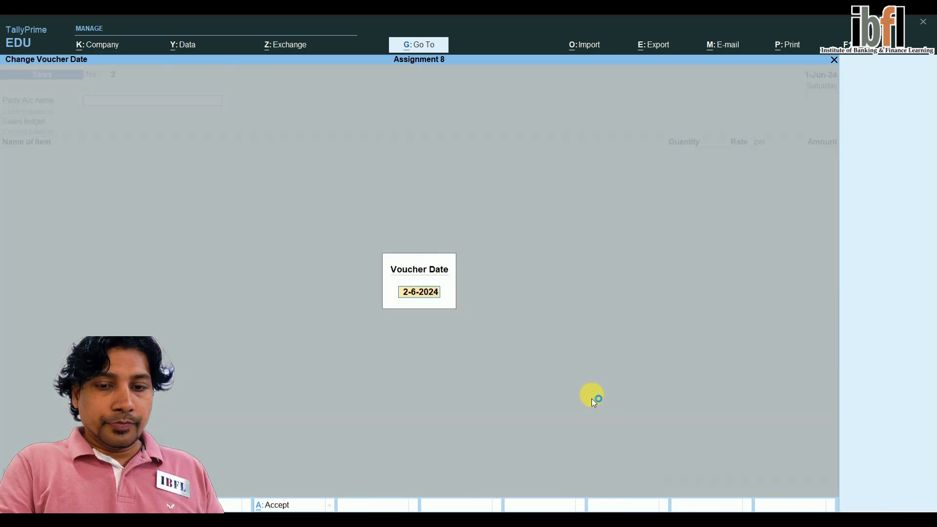
text(31-5)
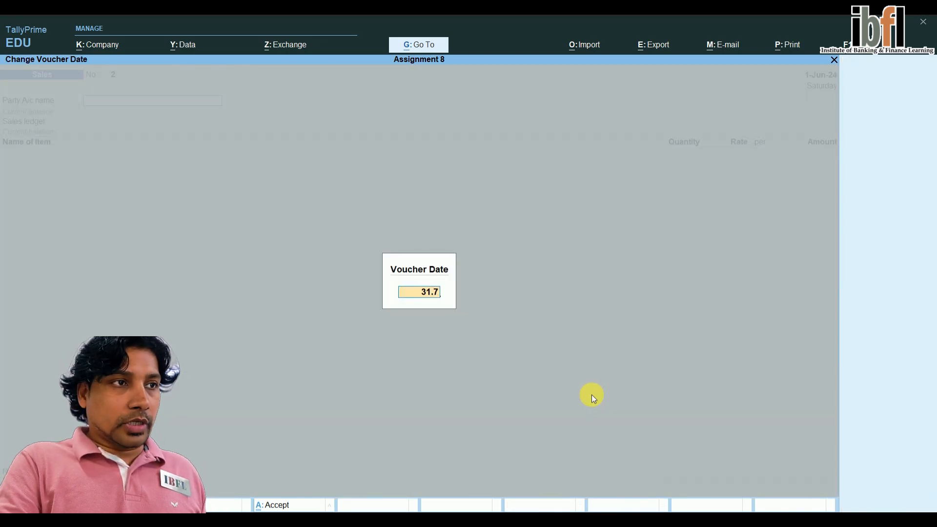
key(Return)
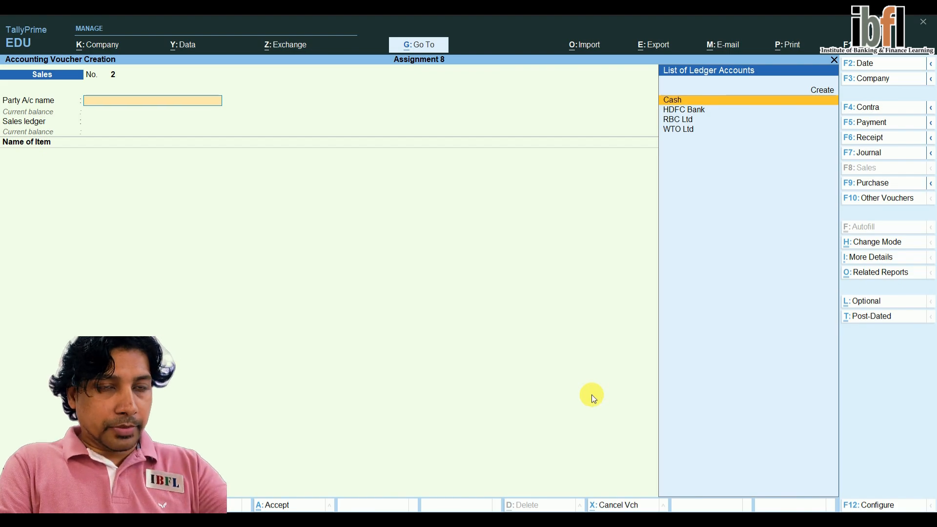
Step: Switch to a purchase voucher and enter supplier invoice number RD/86 dated 31-Jul-24
key(F9)
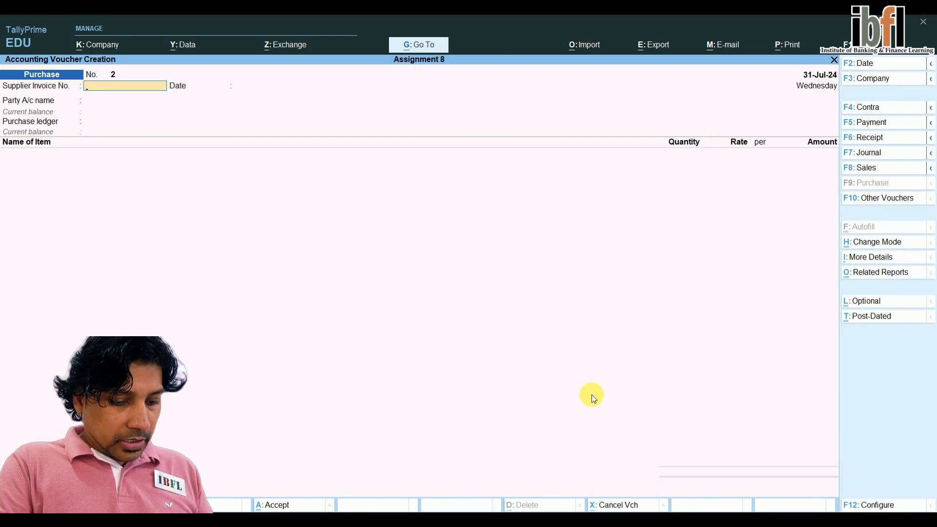
text(RD/)
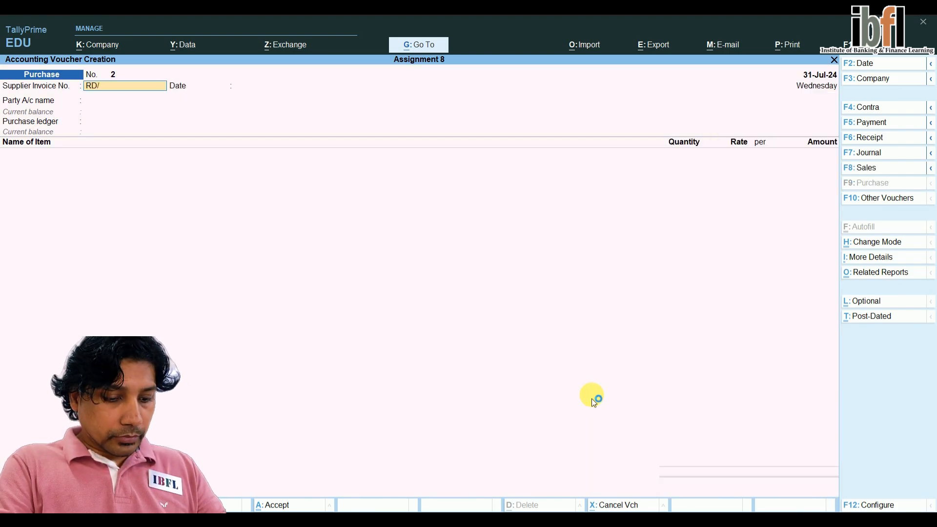
text(86)
key(Return)
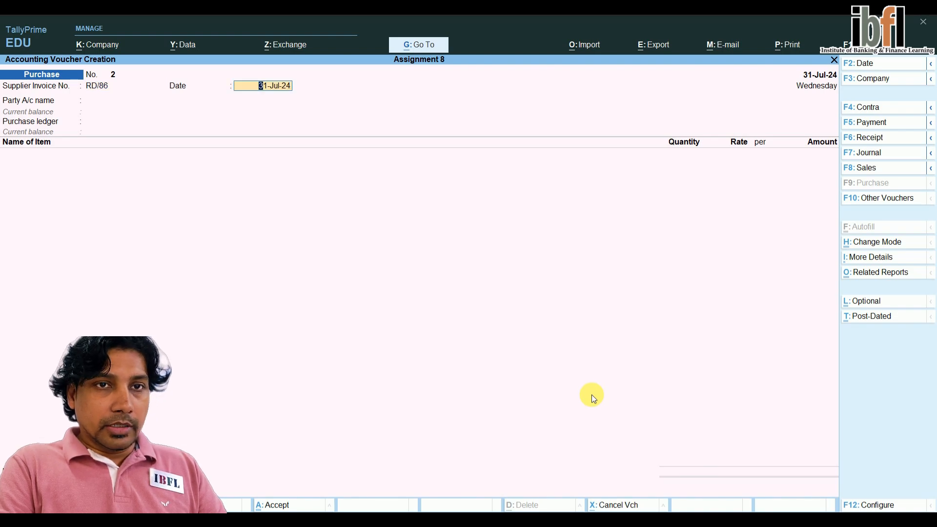
key(Return)
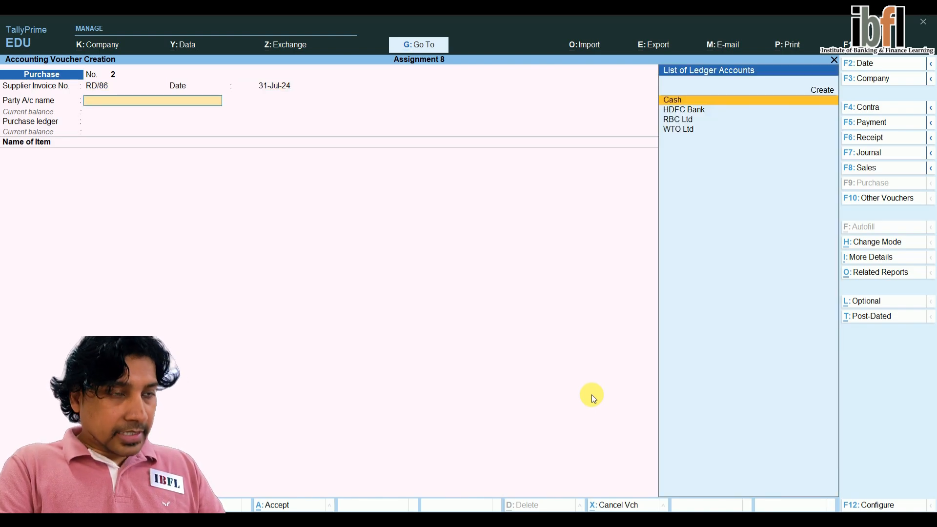
Step: Create a party ledger named SAIL under Sundry Creditors, with bill-by-bill balances and a default credit period of 30 days
key(Up)
key(Return)
text(SAIL)
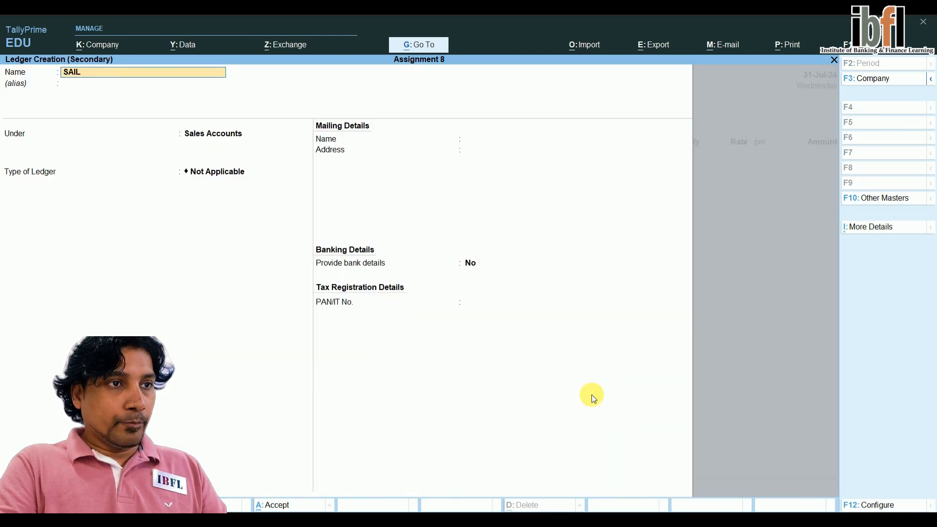
key(Return)
text(cred)
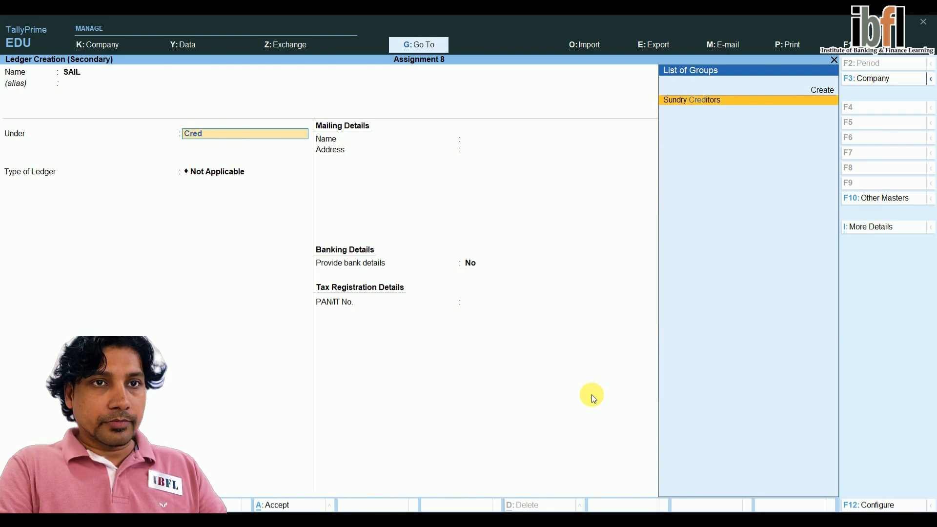
key(Return)
key(Return)
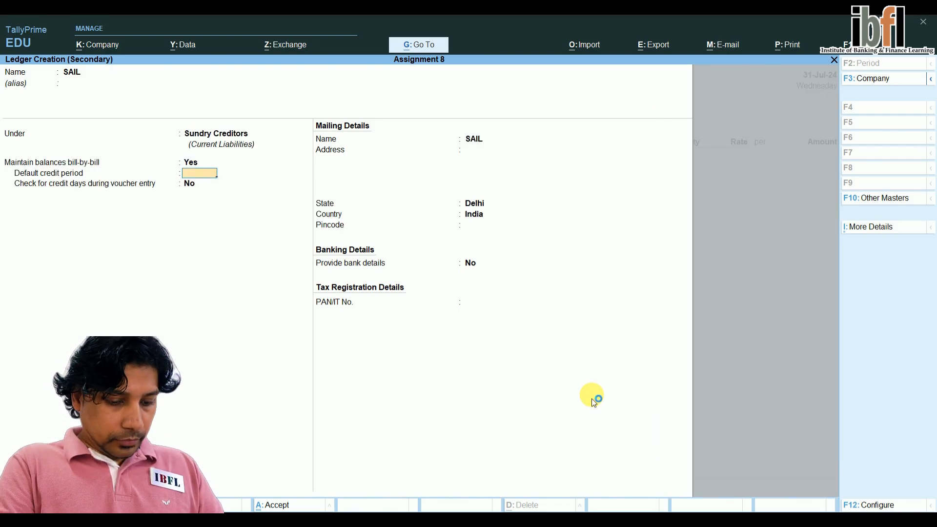
text(30)
key(Return)
key(Return)
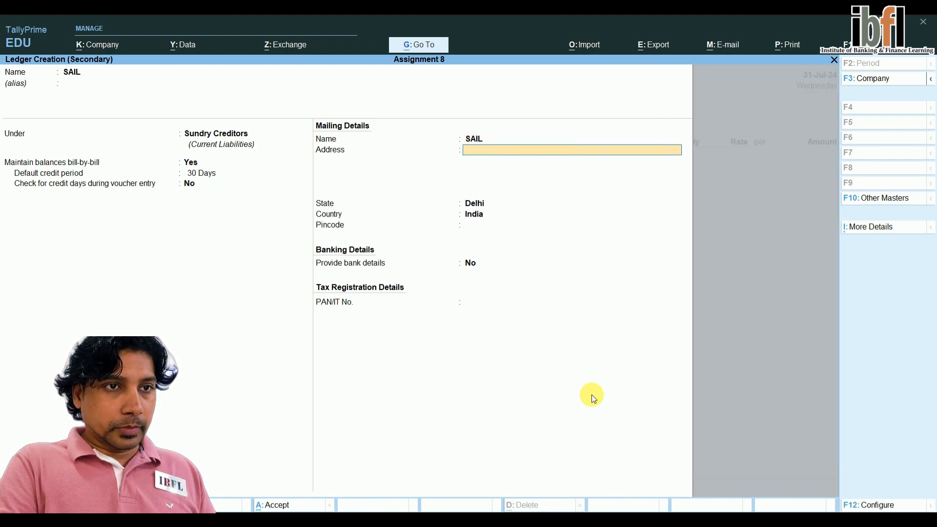
Step: Save the SAIL ledger with the remaining fields at their defaults and choose Purchases as the voucher's purchase ledger
key(Return)
key(Return)
key(Return)
key(Return)
key(Return)
key(Return)
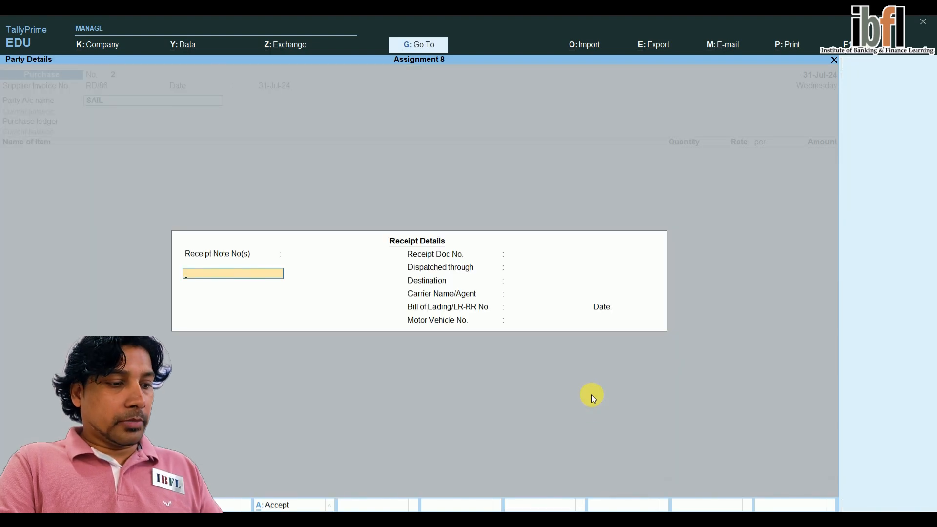
key(Return)
key(Return)
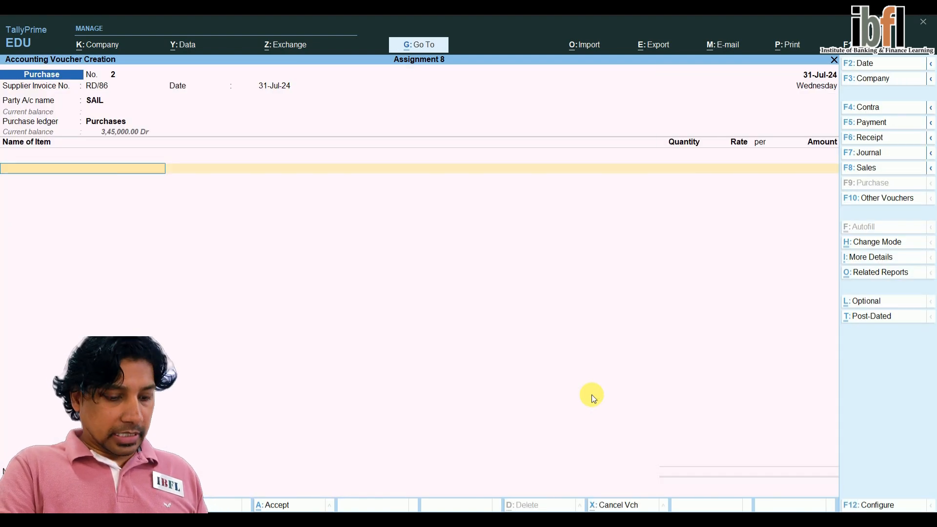
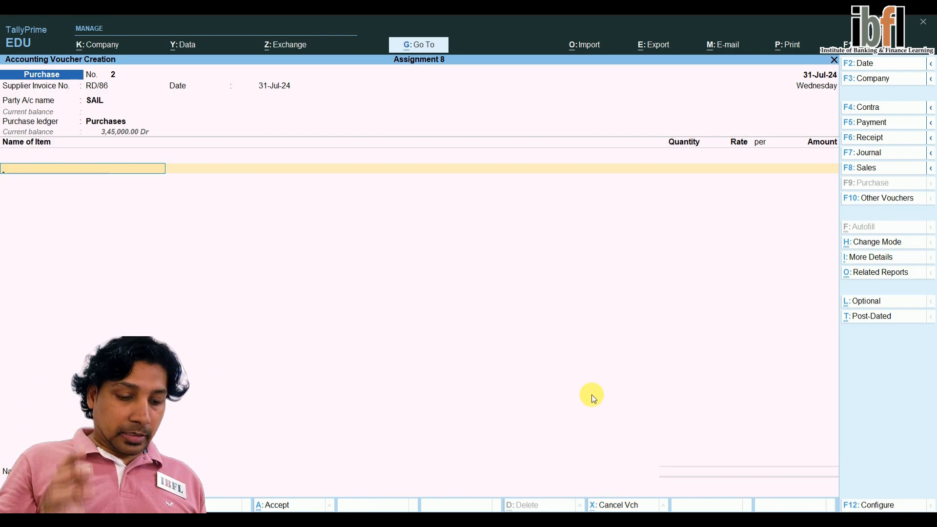
Step: Start creating a new stock item from the voucher's item line and name it Skipping Rope
key(alt+c)
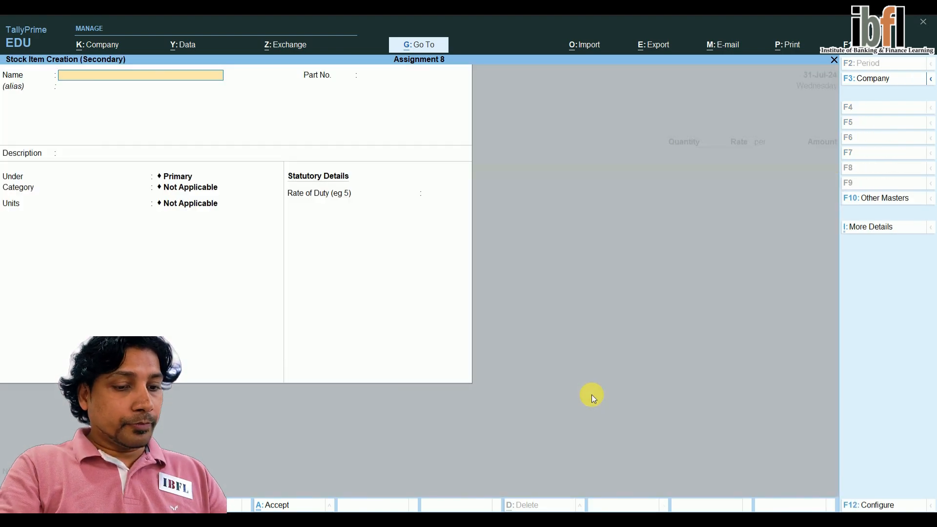
text(Skippin)
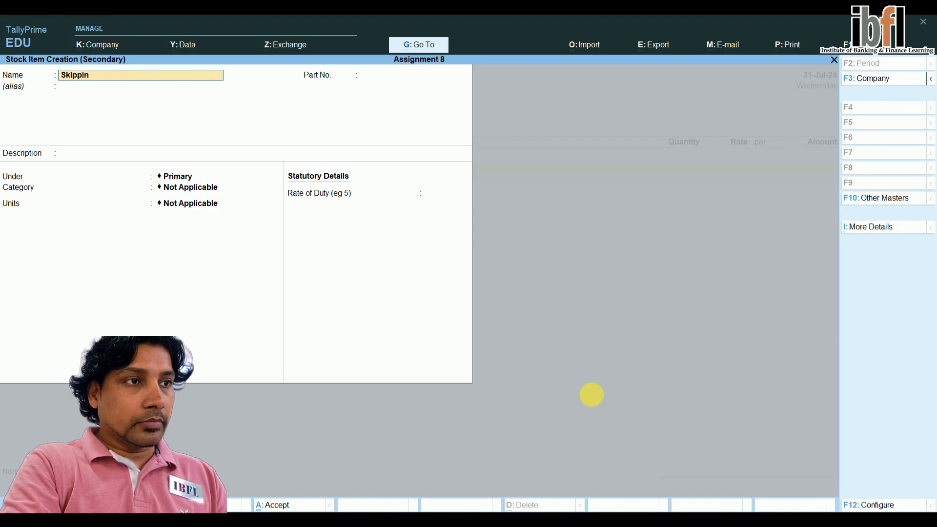
text(g Rope)
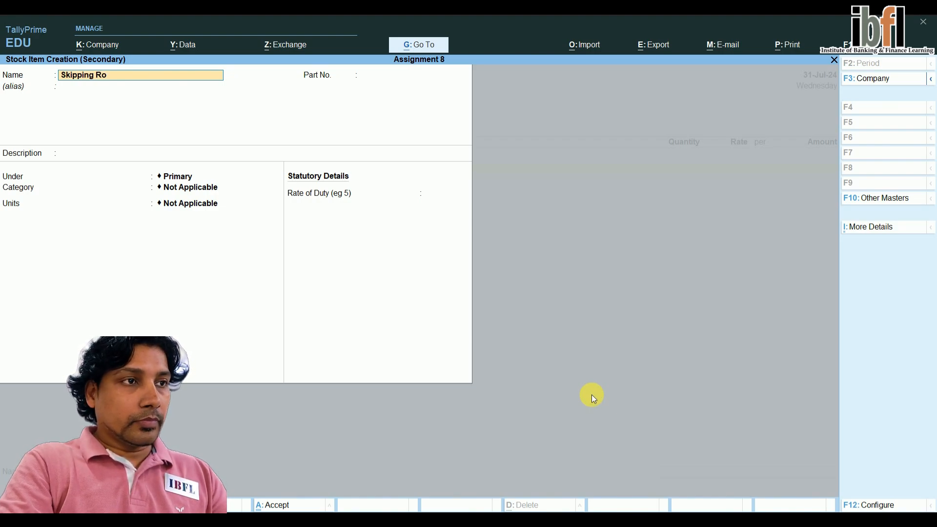
key(Return)
key(Return)
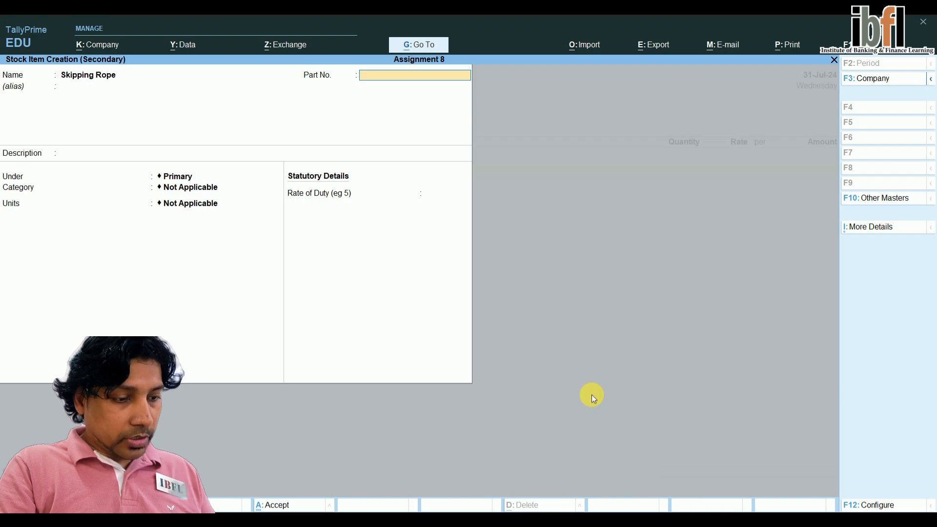
Step: Give the Skipping Rope item part number MN-LS146 and the description "Digital with Plus Meter"
text(MN-)
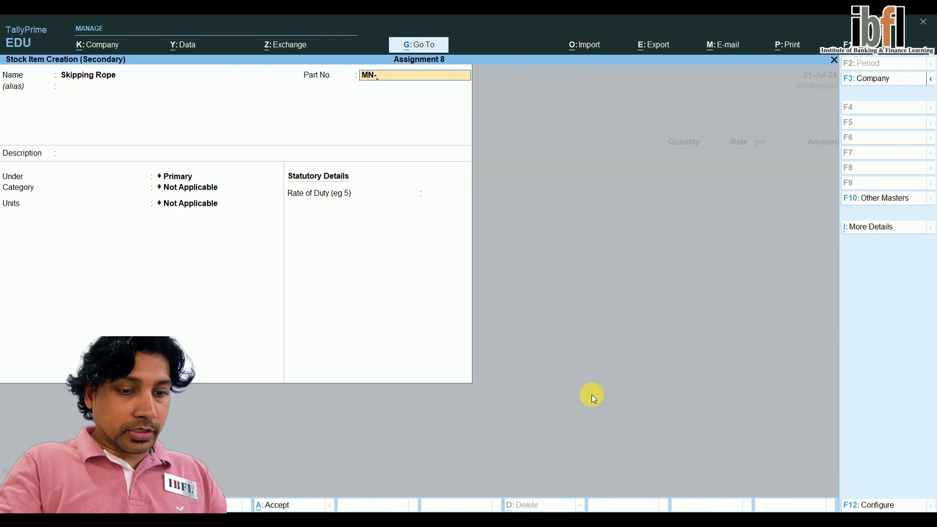
text(LS)
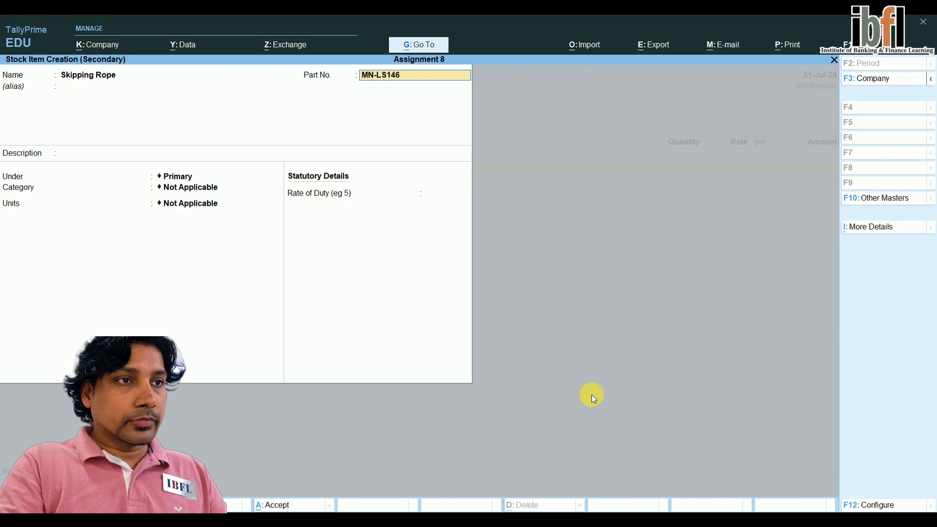
text(146)
key(Return)
key(Return)
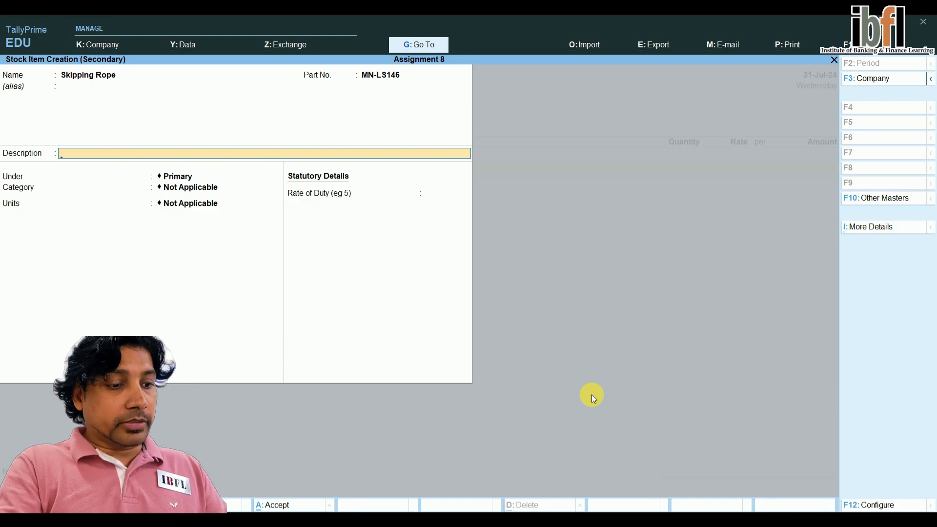
text(Digital with Plus Meter)
key(Return)
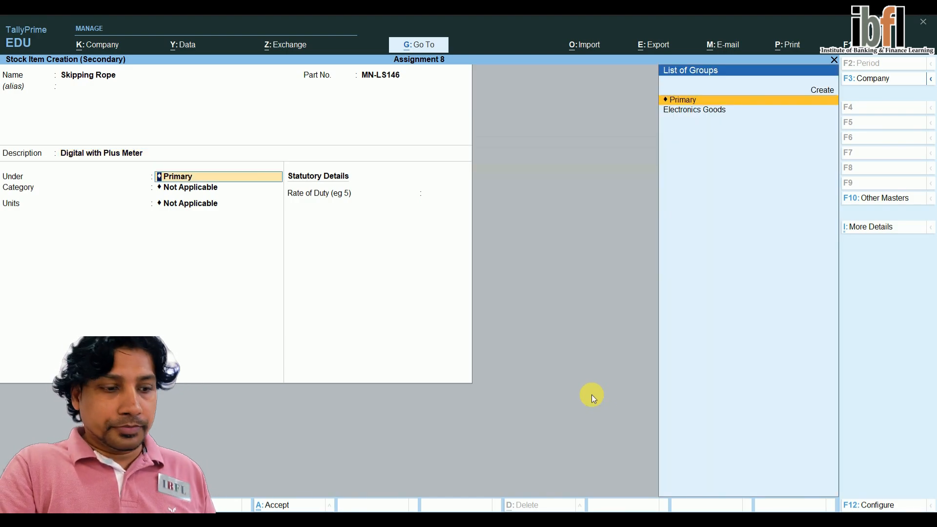
Step: Create a stock group named Sports Goods under Primary and place the Skipping Rope item in it
key(Up)
key(Return)
text(Sports)
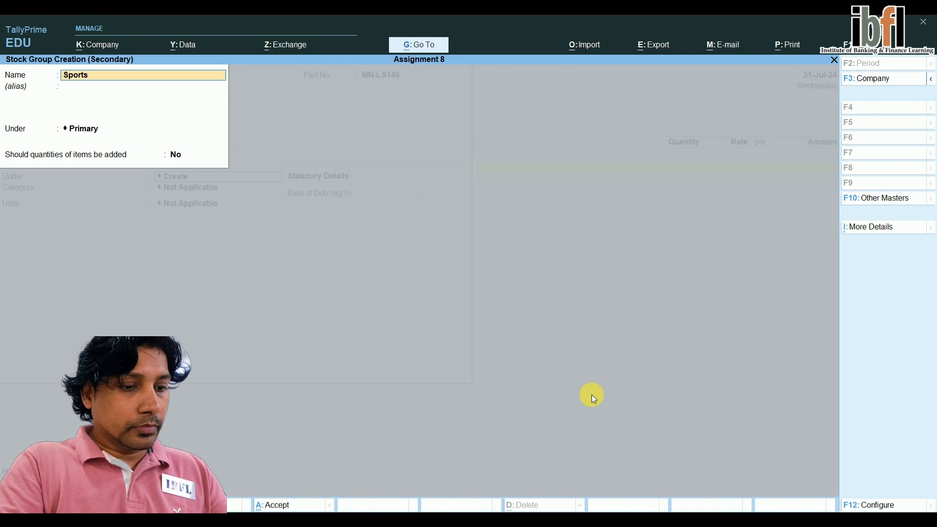
text( Goods)
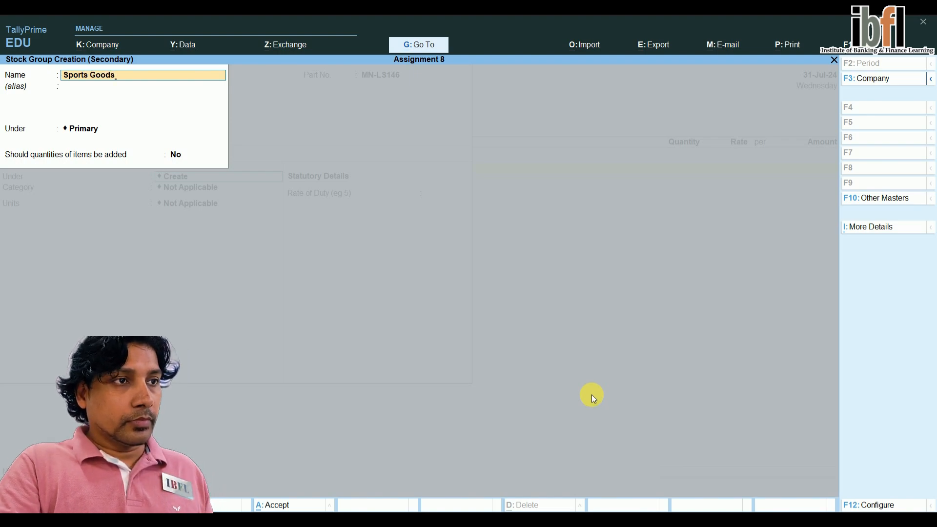
key(Return)
key(Return)
key(Return)
key(Return)
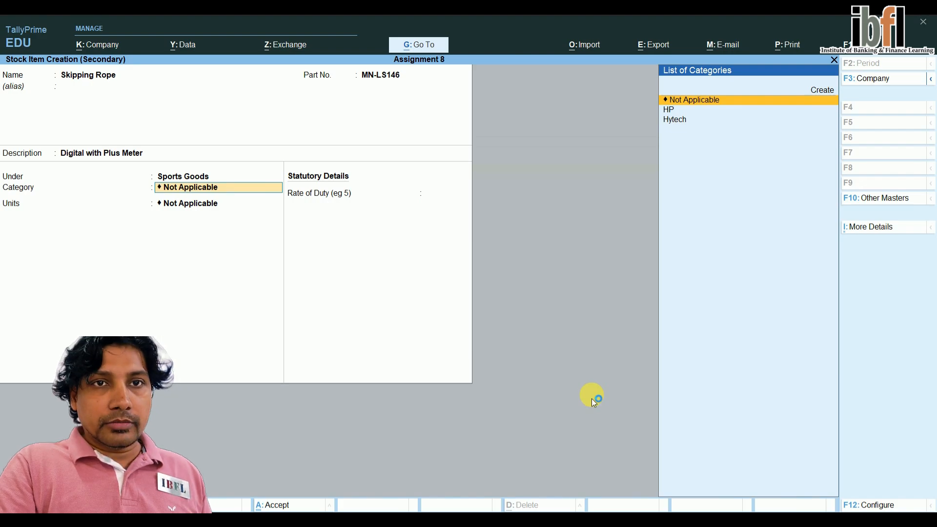
Step: Create a stock category named Made In China under Primary and assign it to the Skipping Rope item
key(Up)
key(Return)
text(Made)
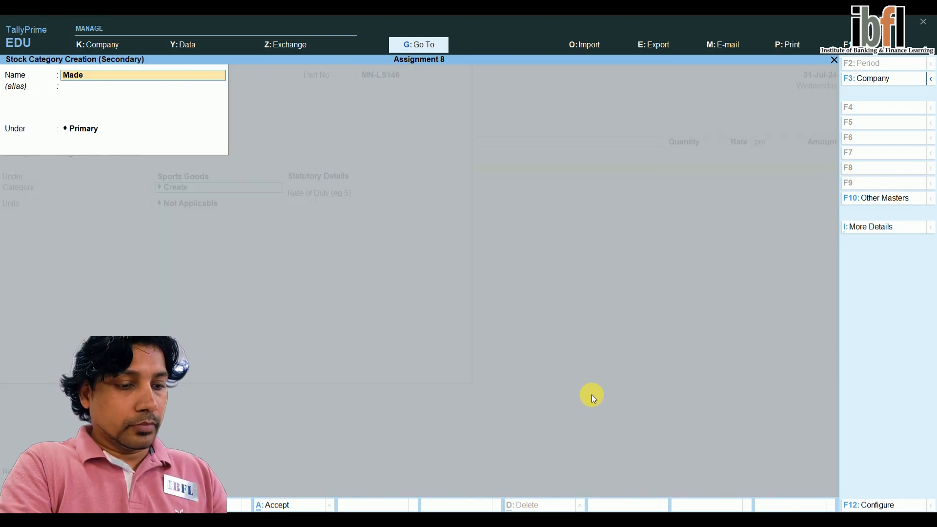
text( In Chi)
key(Return)
key(Return)
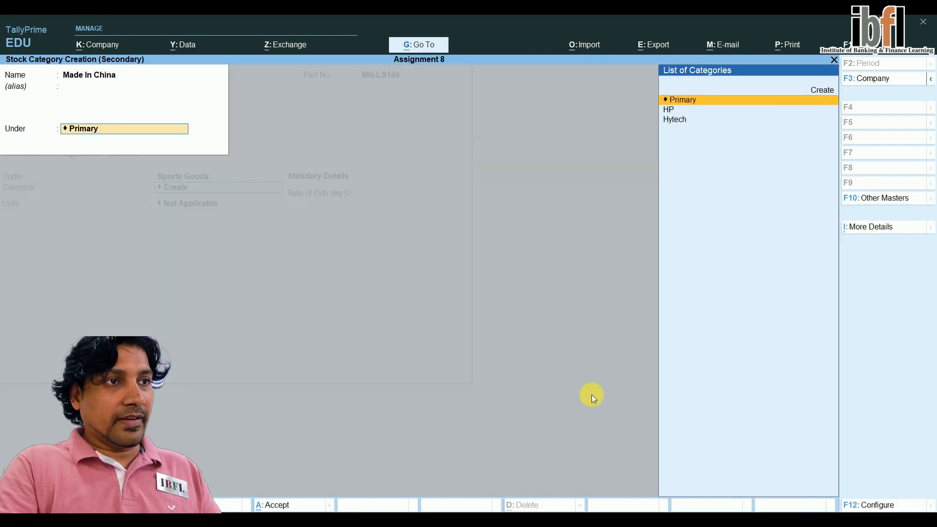
key(Return)
key(Return)
Step: Set the Skipping Rope item's unit to pcs and turn on standard rates for it
key(Down)
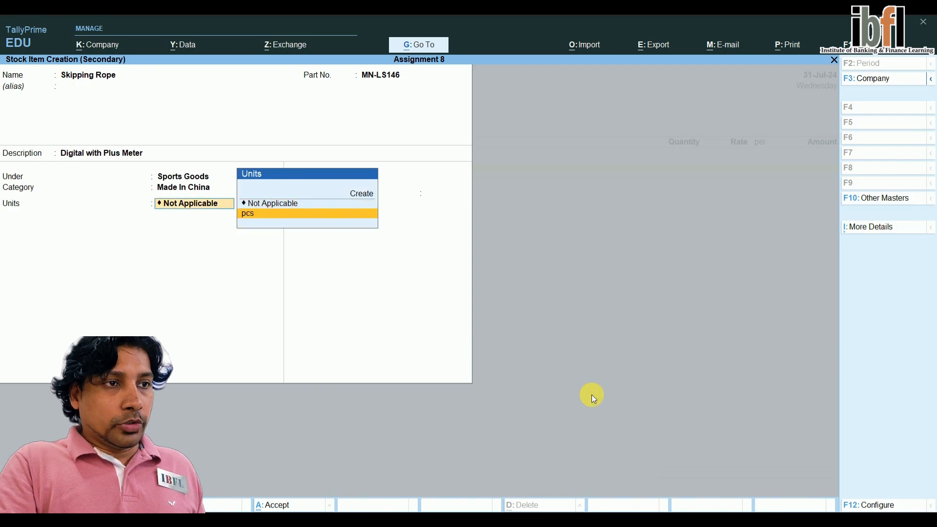
key(Return)
key(y)
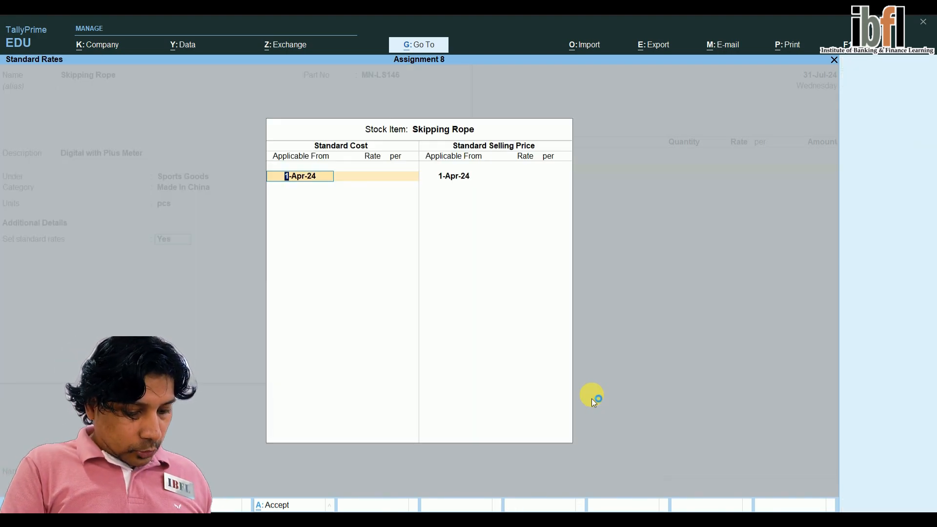
text(55)
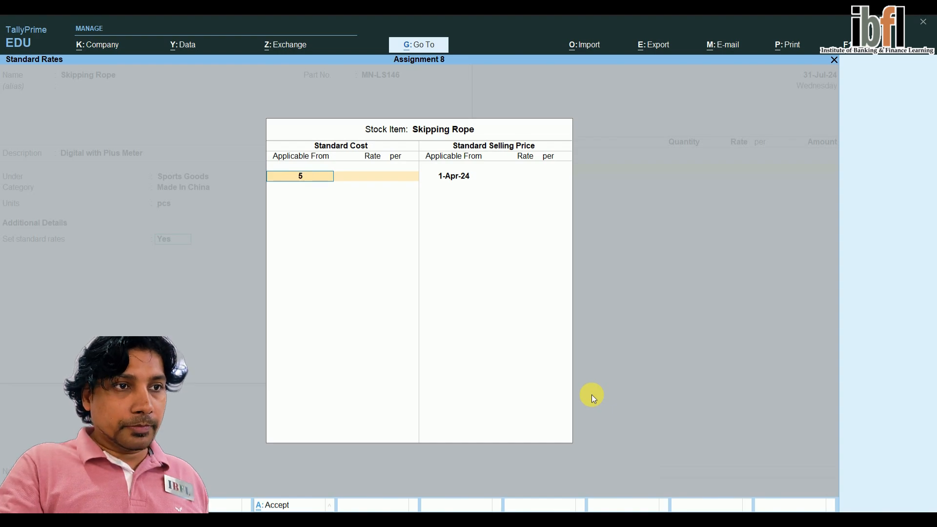
key(BackSpace)
key(Escape)
key(Return)
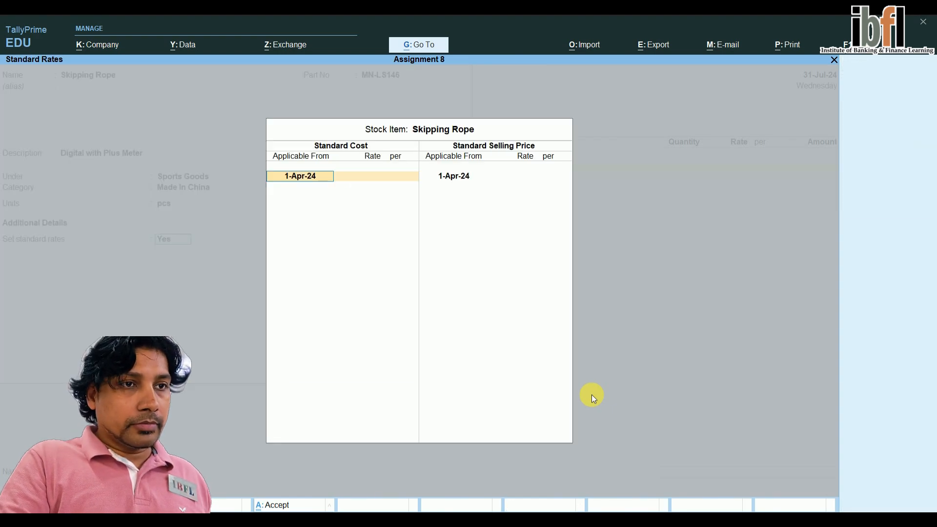
Step: Set the Skipping Rope's standard cost to 50 per pcs, applicable from 31-Jul-24
text(31-7)
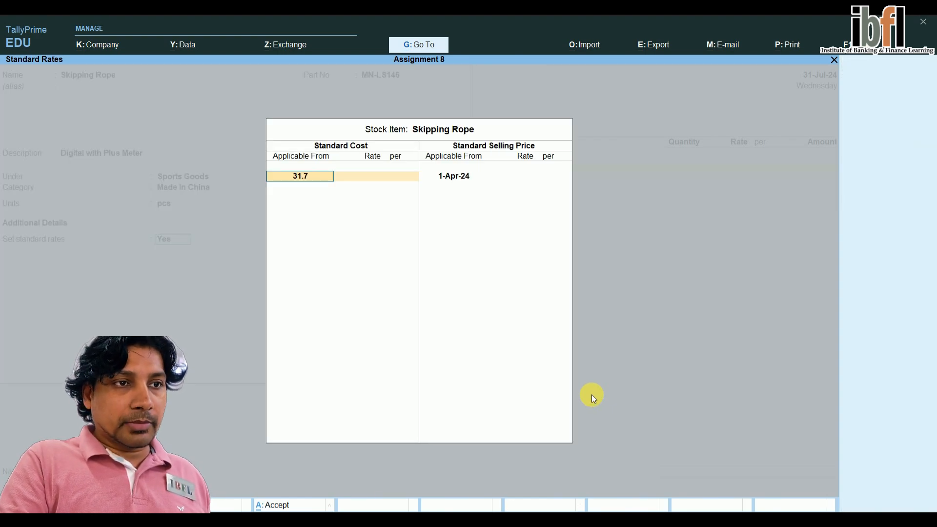
key(Return)
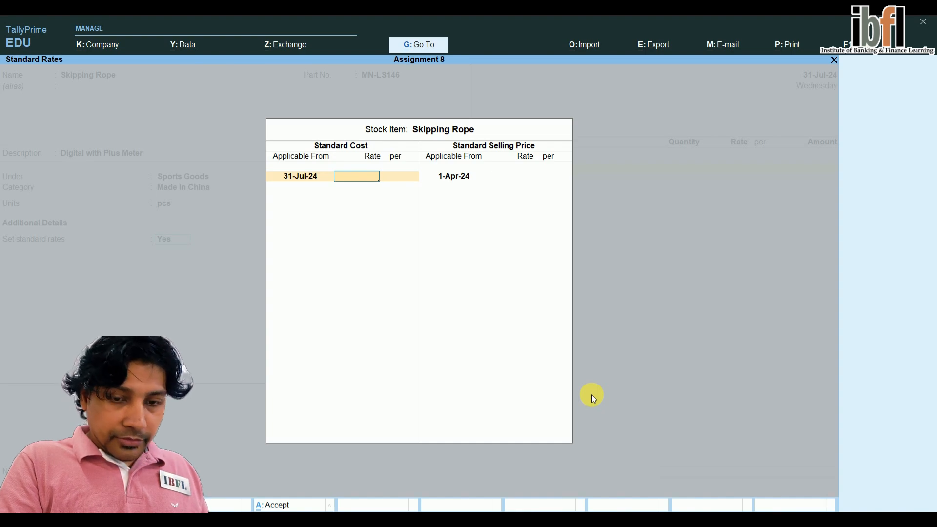
text(50)
key(Return)
key(Return)
key(Return)
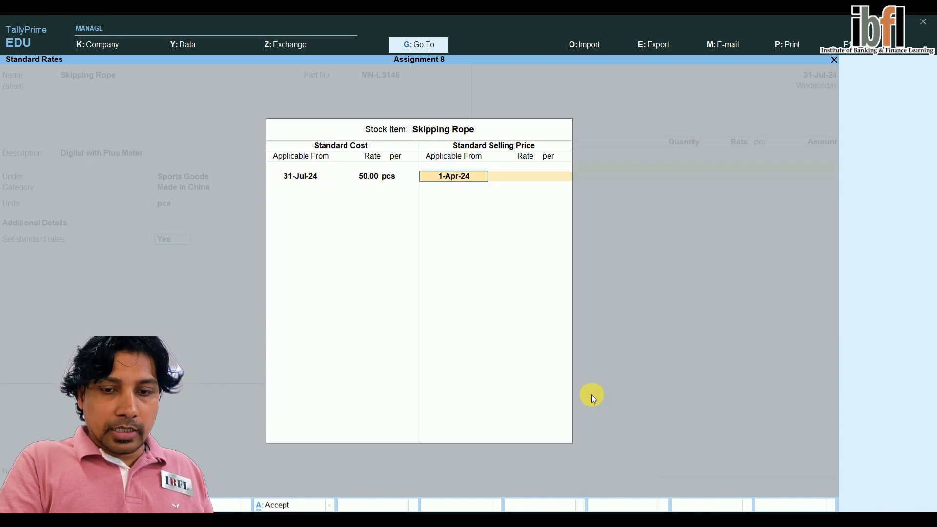
Step: Set the Skipping Rope's standard selling price to 95 per pcs from 31-Jul-24 and save the item
text(31-7)
key(Return)
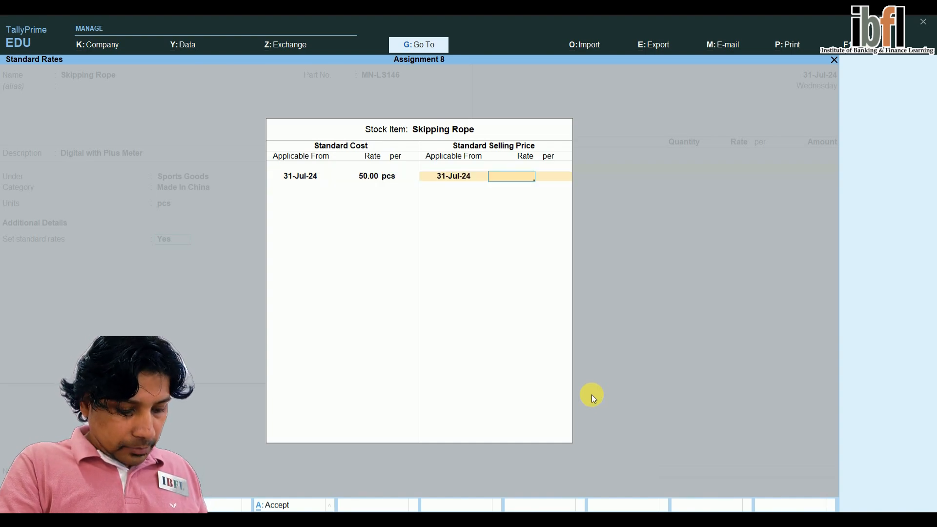
text(95)
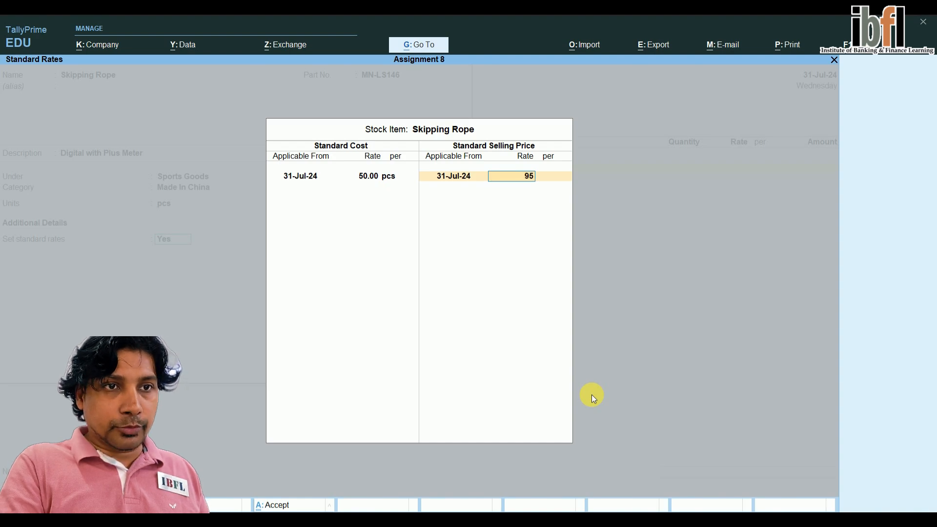
key(Return)
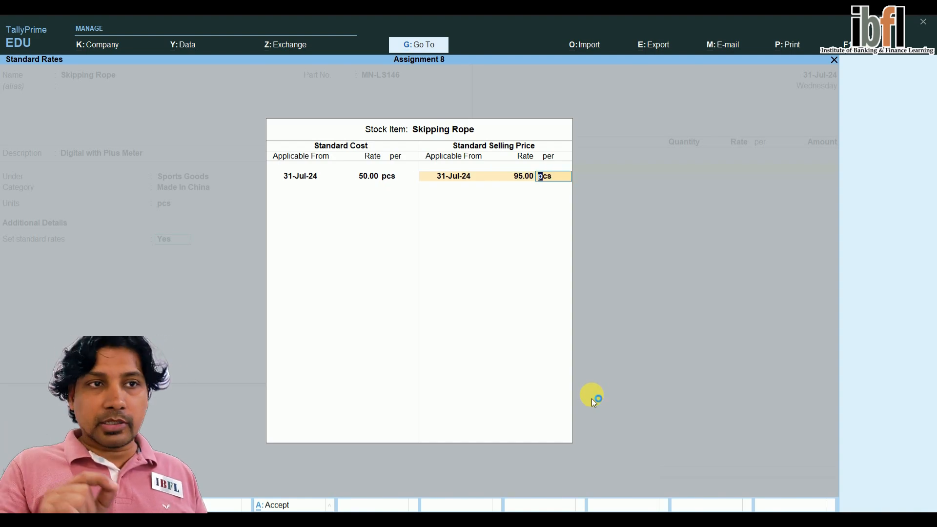
key(Return)
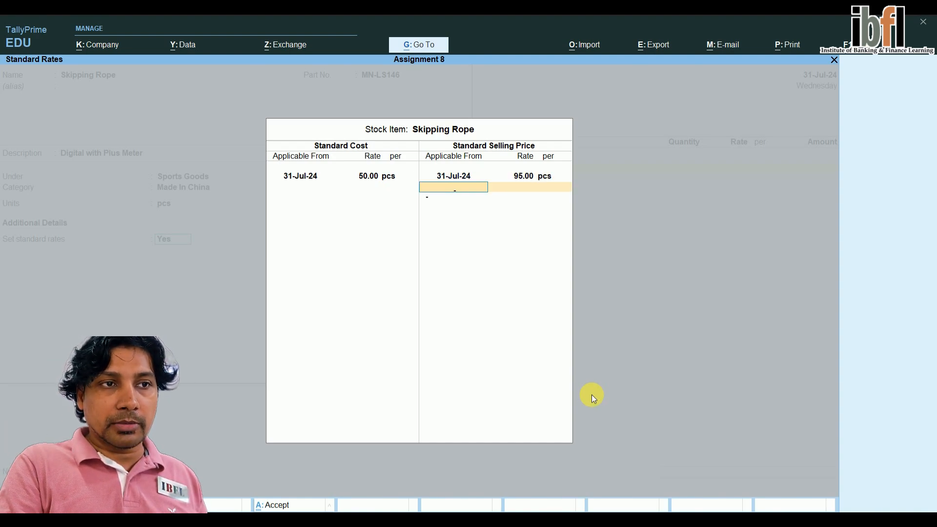
key(Return)
key(Return)
key(Return)
key(Return)
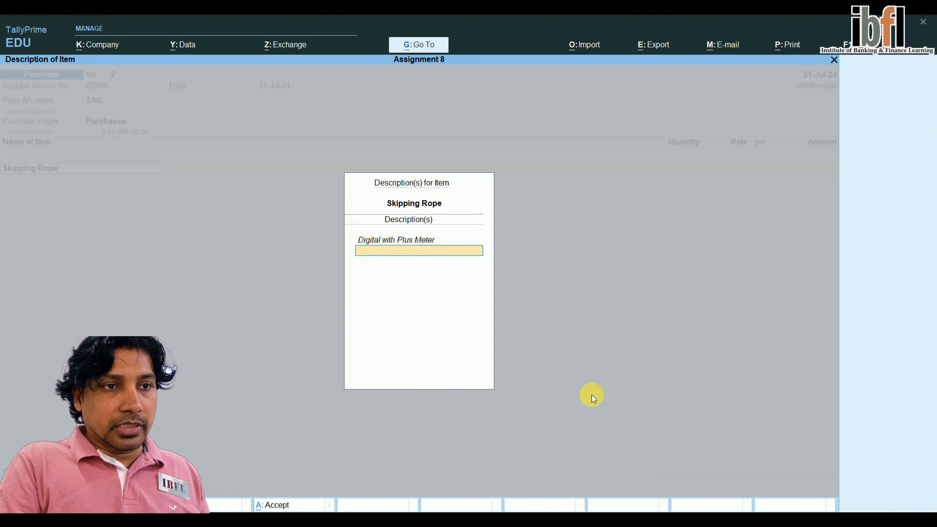
Step: Accept the item description and create a godown named SP Showroom under Primary for the Skipping Rope allocation
key(Return)
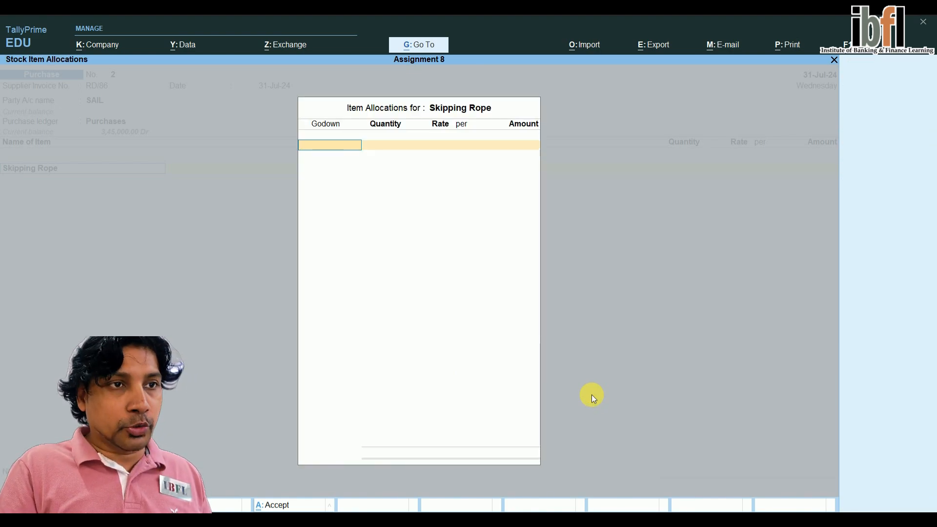
key(Up)
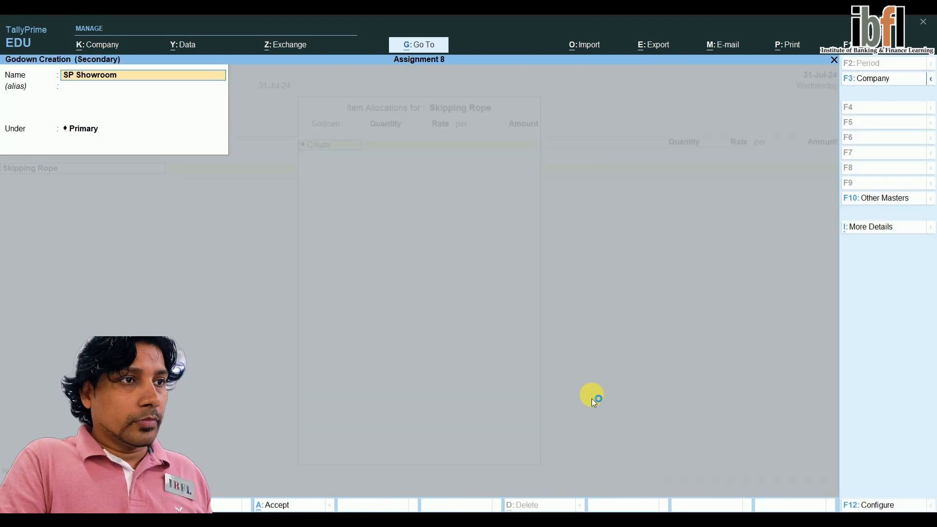
key(Return)
key(Return)
key(Return)
key(Return)
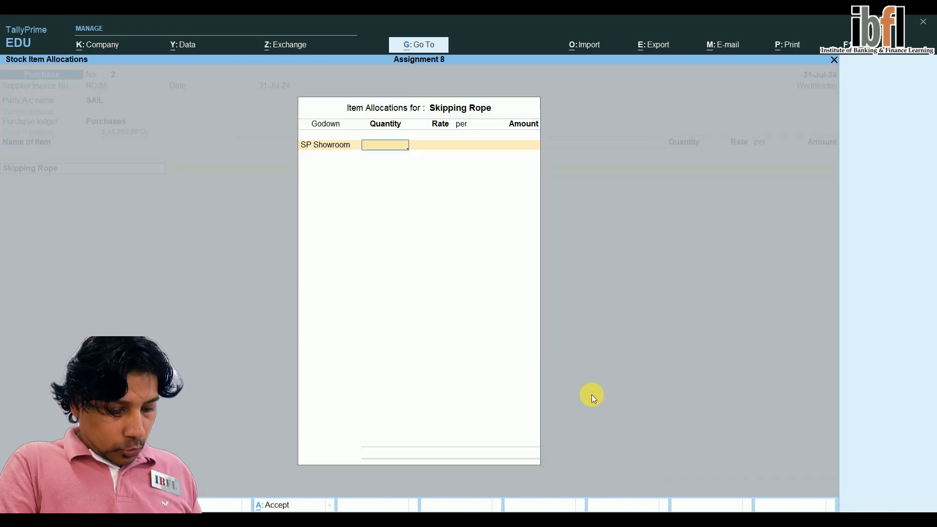
Step: Allocate 1,000 pcs of Skipping Rope at a rate of 50 and complete its purchase line
text(1)
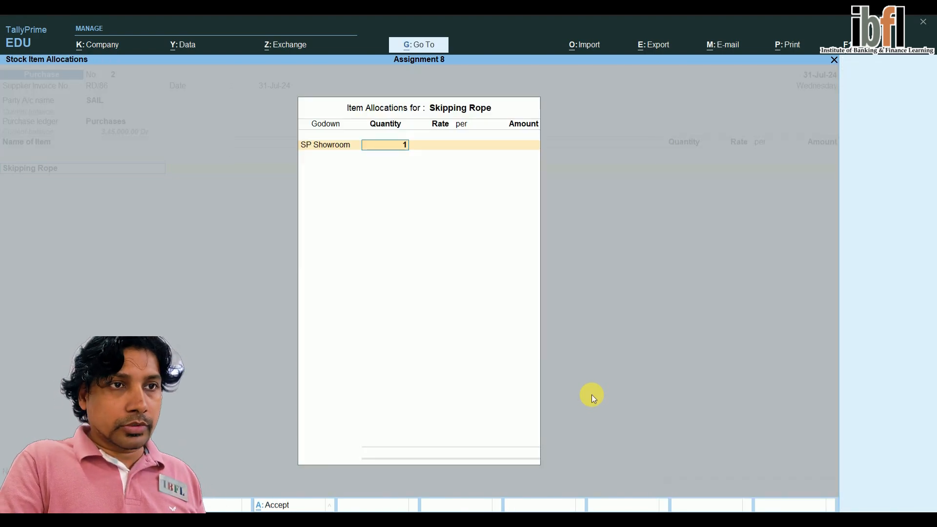
text(,000)
key(Return)
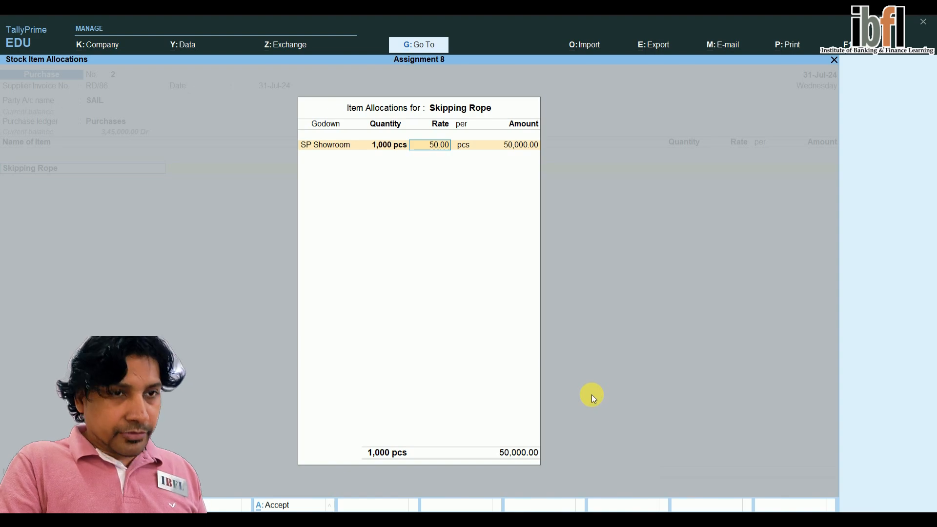
key(Return)
key(Return)
key(Return)
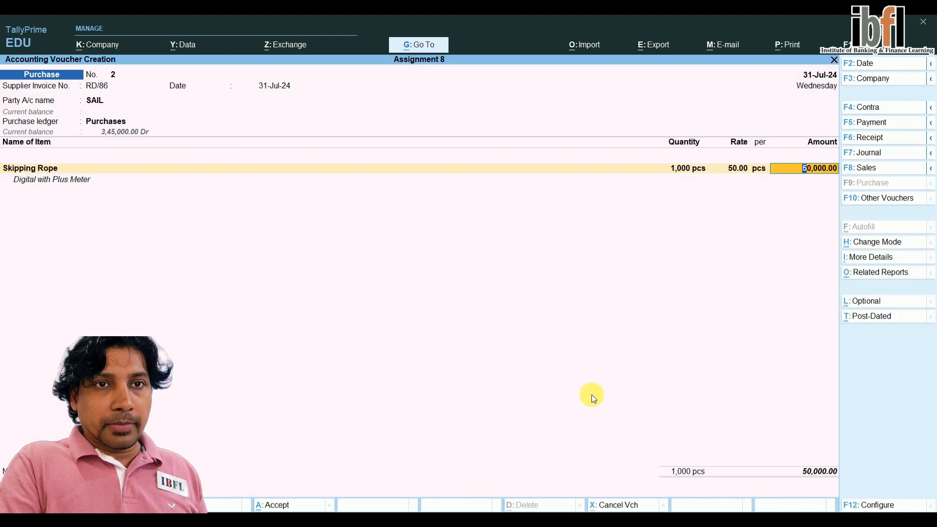
key(Return)
key(Return)
key(Return)
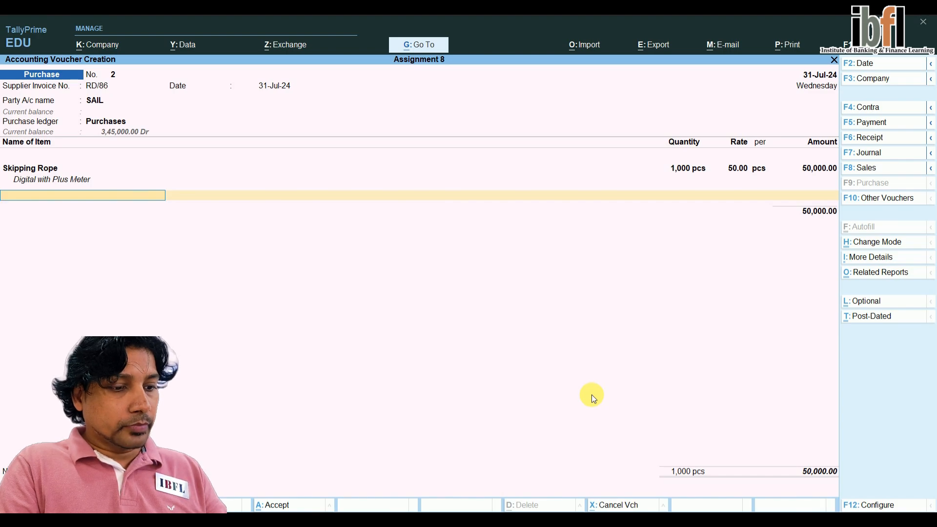
Step: Start a new stock item named Tennis Racquet with part number S-FIT 1 from the purchase voucher
key(alt+c)
text(Tennis Racquet)
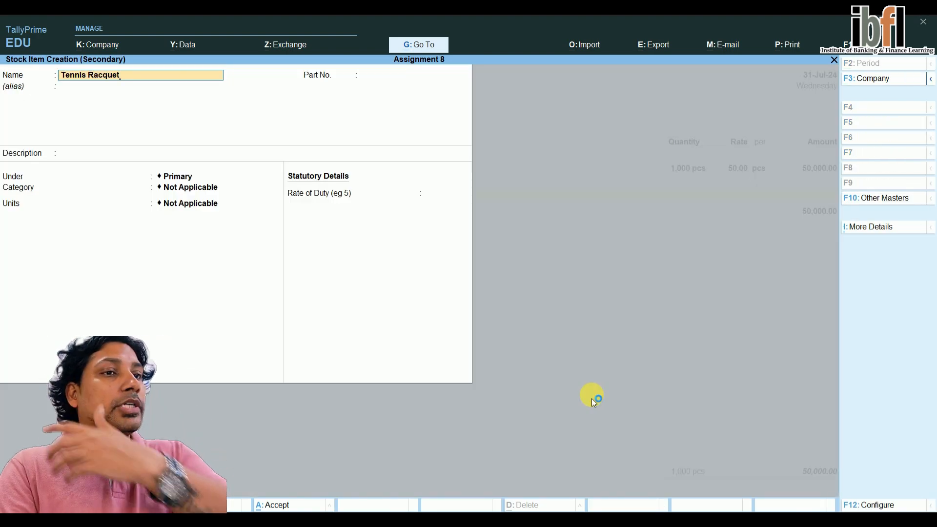
key(Return)
key(Return)
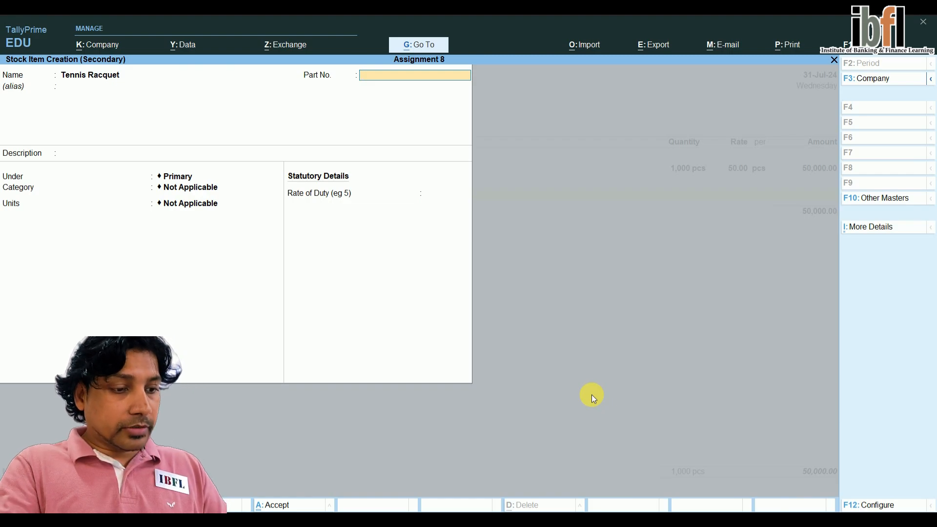
text(S-F)
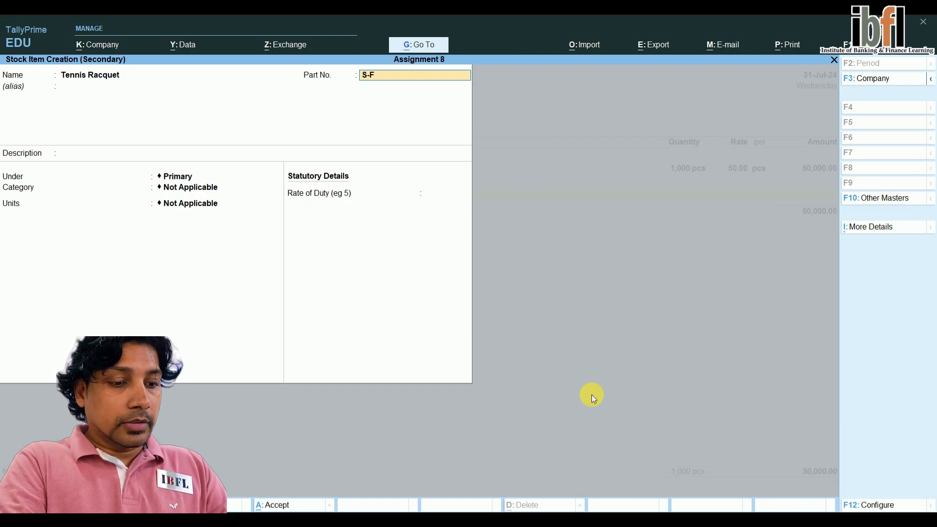
text(IT 1)
key(Return)
key(Return)
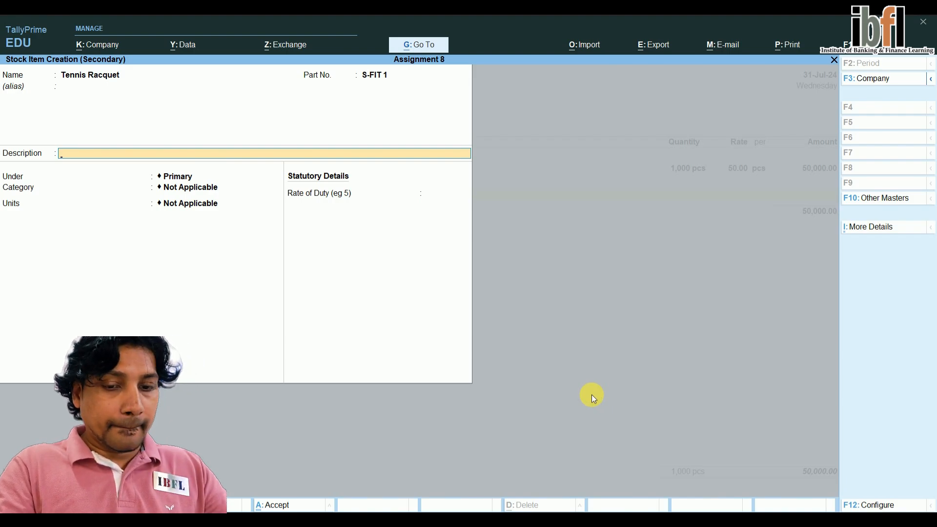
Step: Give the Tennis Racquet the description "G5 Grip" and place it in the Sports Goods group
text(G5 Grip)
key(Return)
key(Down)
key(Down)
key(Return)
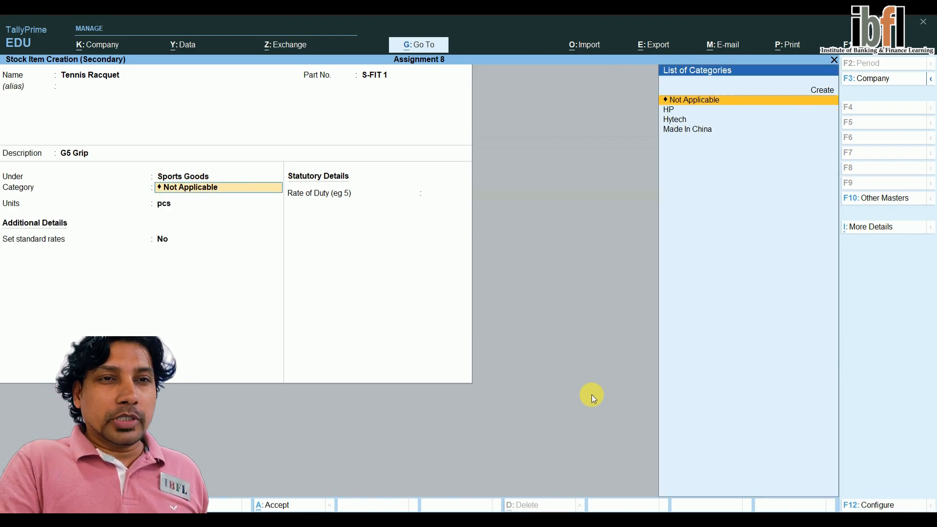
Step: Create a stock category named Yonex under Primary and assign it to the Tennis Racquet
key(Down)
key(Down)
key(Down)
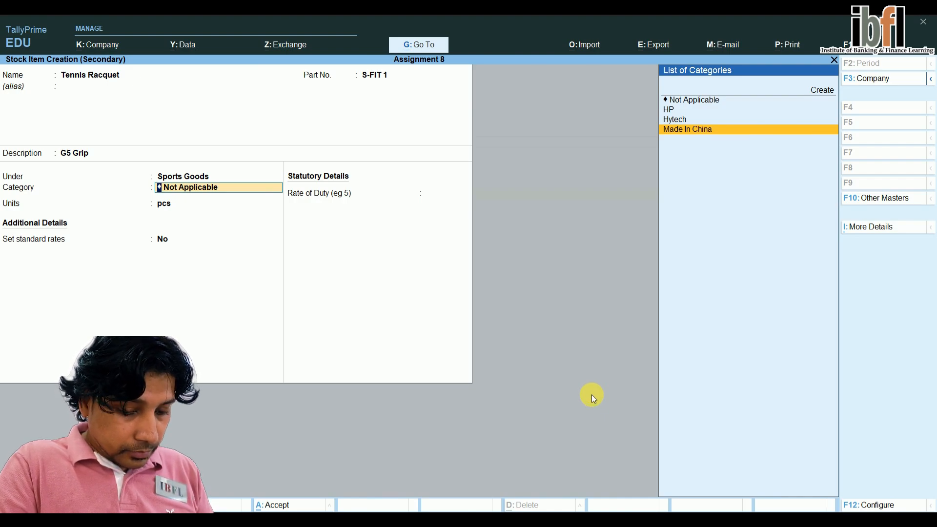
key(Up)
key(Up)
key(Up)
key(Up)
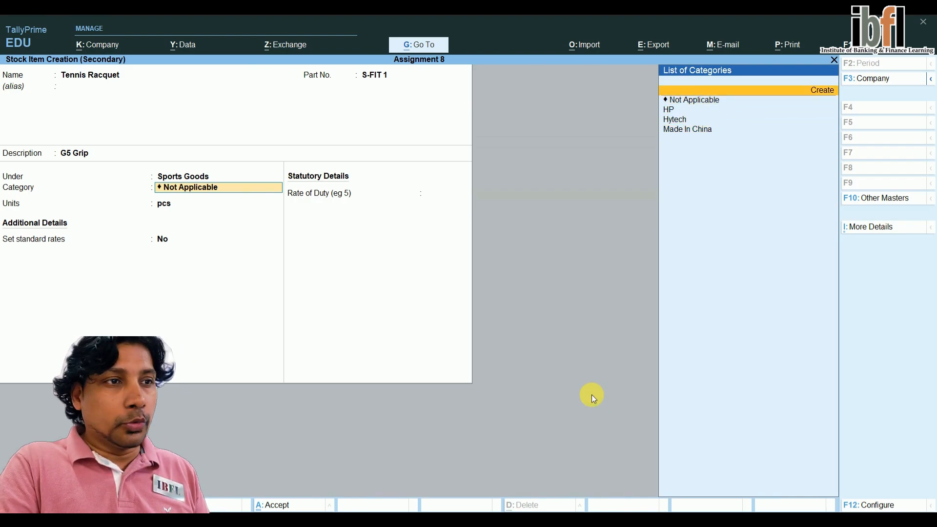
key(Return)
text(Yonex)
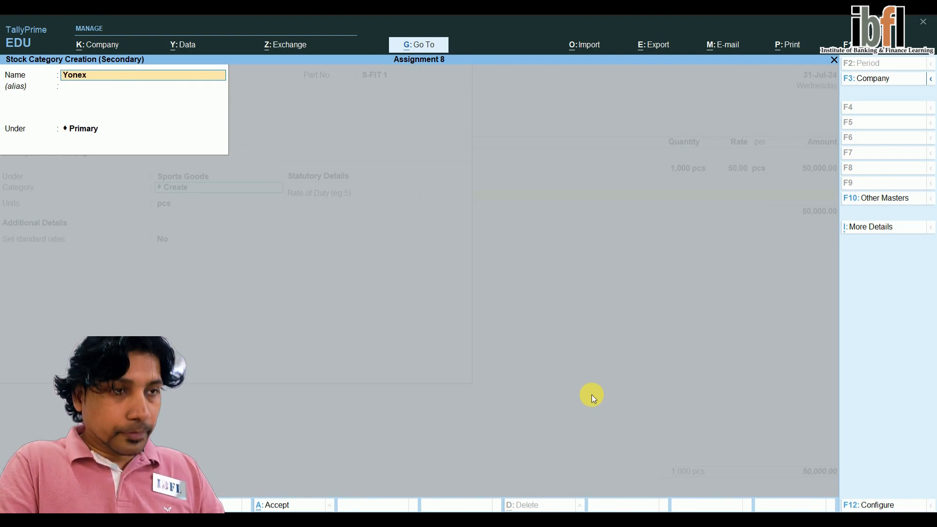
key(Return)
key(Return)
key(Return)
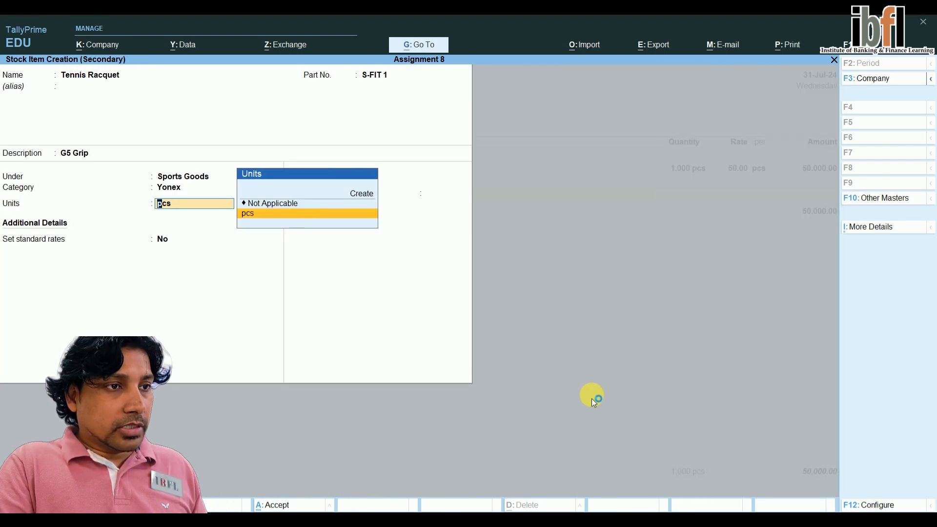
Step: Keep pcs as the Tennis Racquet's unit and turn on standard rates for it
key(Return)
text(y)
key(Return)
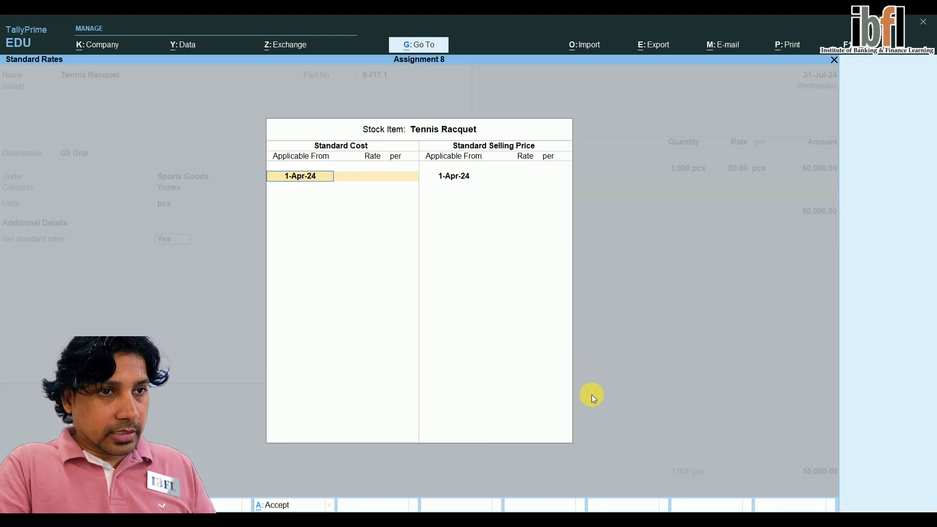
Step: Set the Tennis Racquet's standard cost to 1,500 per pcs, applicable from 31-Jul-24
text(31)
key(Return)
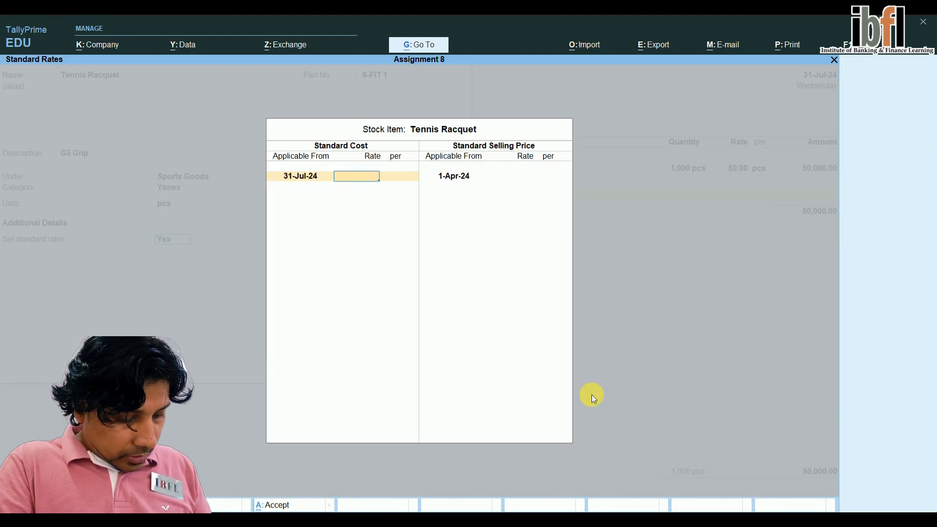
text(1500)
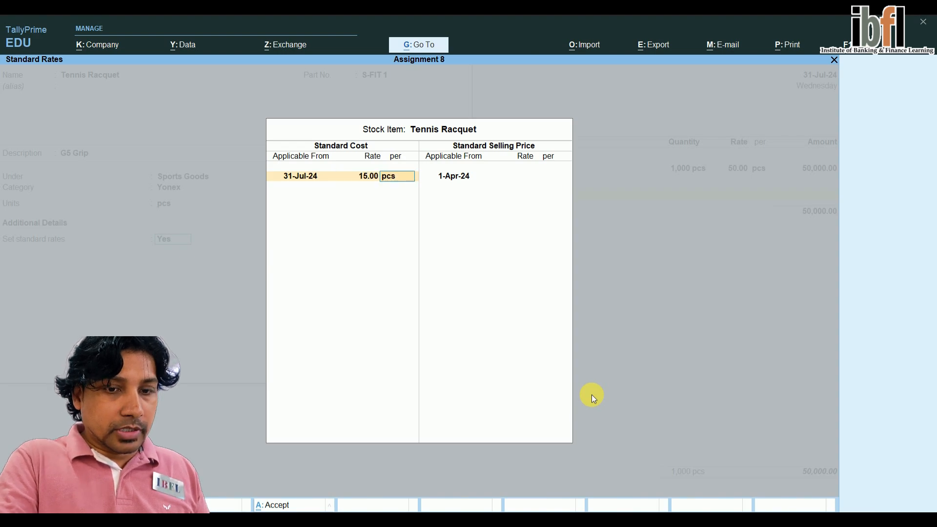
key(Return)
key(Return)
key(Return)
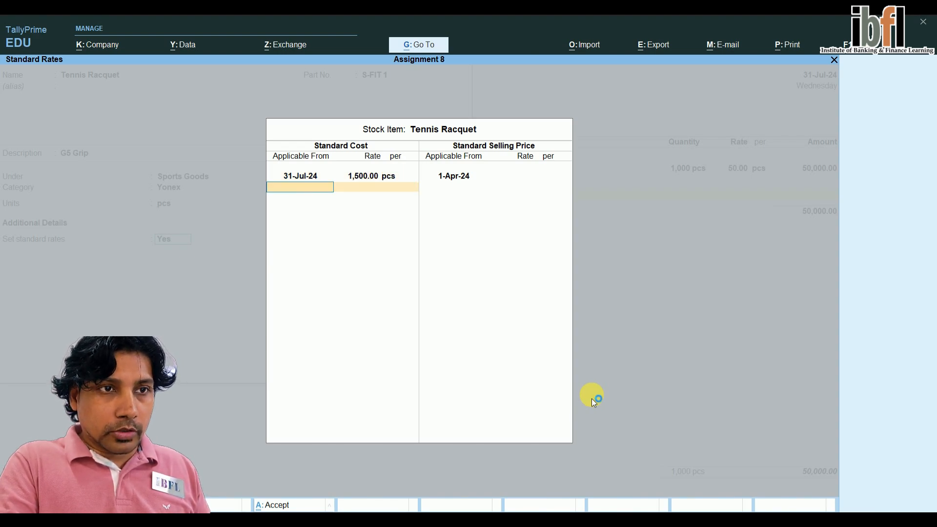
Step: Set the Tennis Racquet's standard selling price to 2,000 per pcs from 31-Jul-24 and save the item
text(31.)
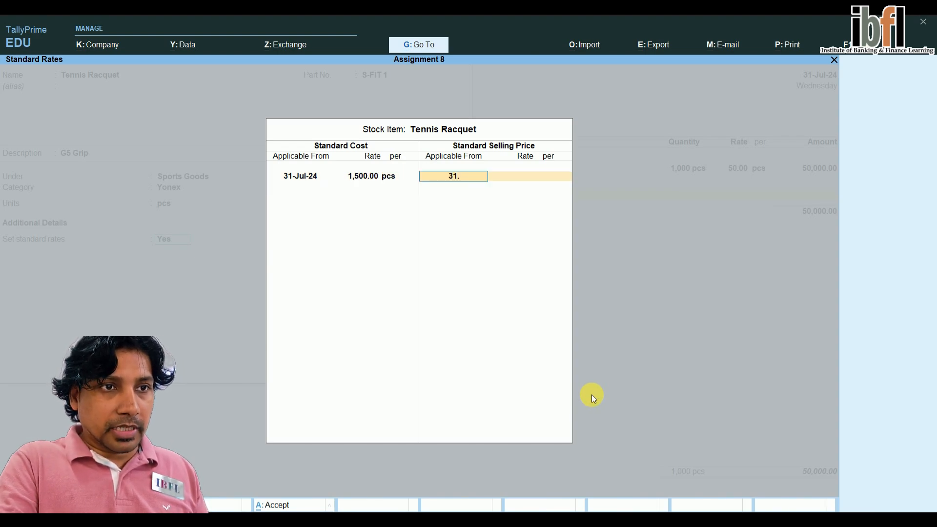
text(7)
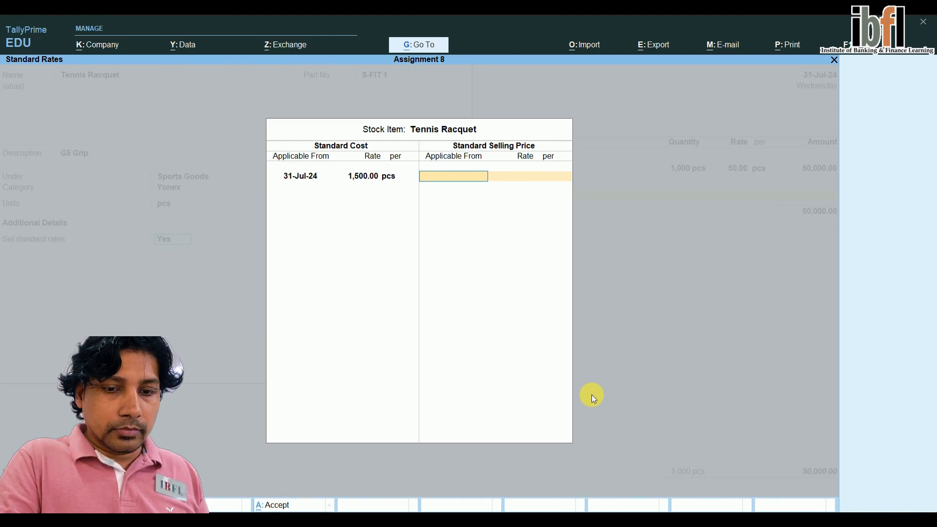
text(31.7)
key(Return)
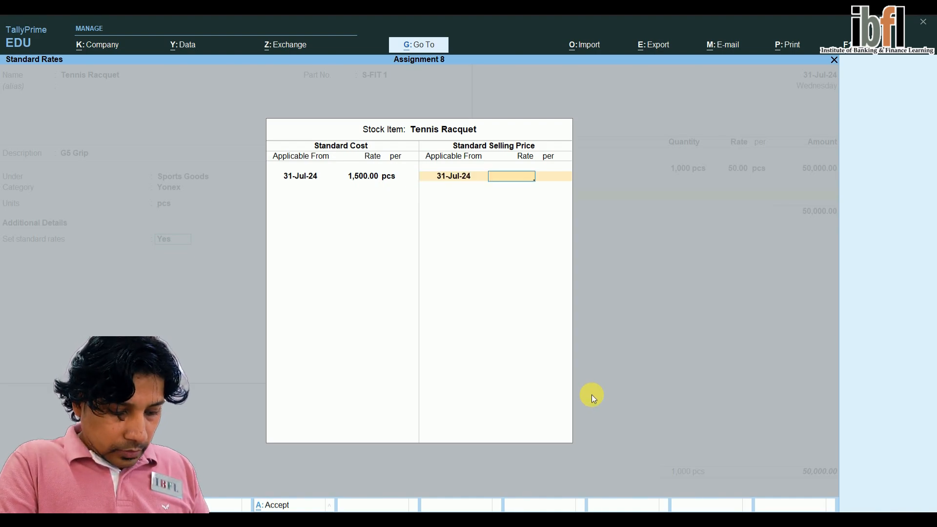
text(2000)
key(Return)
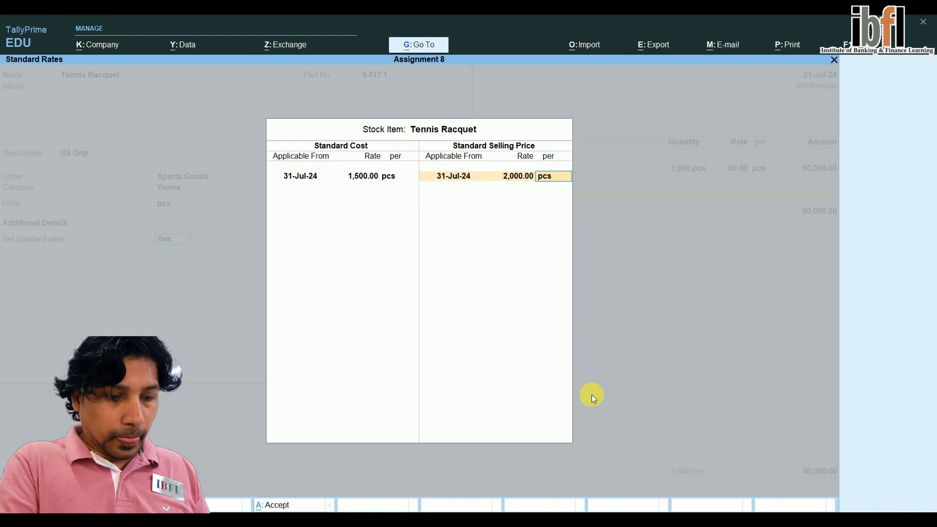
key(Return)
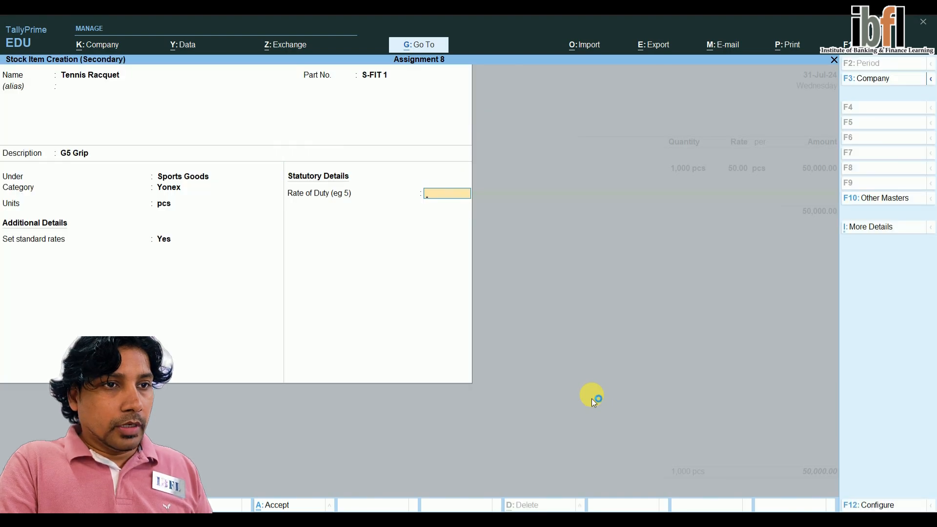
key(ctrl+a)
key(BackSpace)
key(Return)
key(Return)
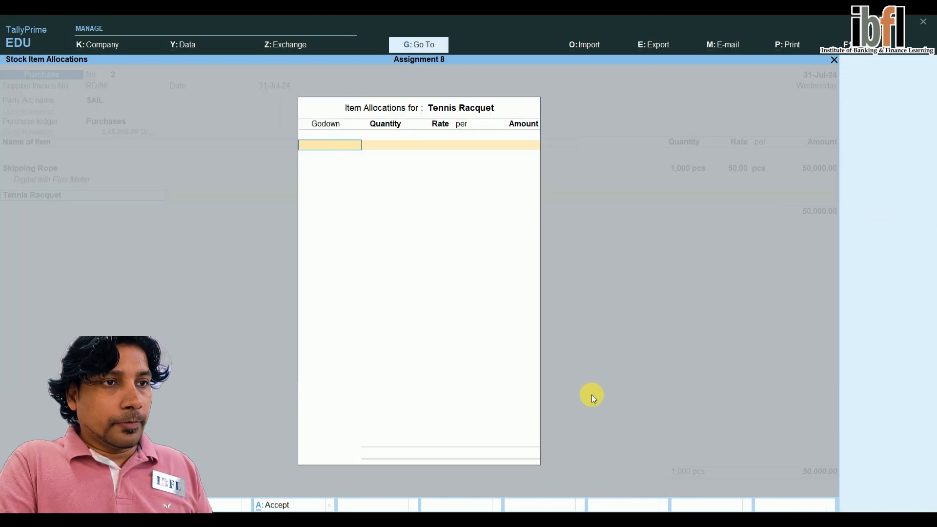
Step: Choose SP Showroom as the godown for the Tennis Racquet allocation
key(Return)
key(BackSpace)
key(Down)
key(Down)
key(Return)
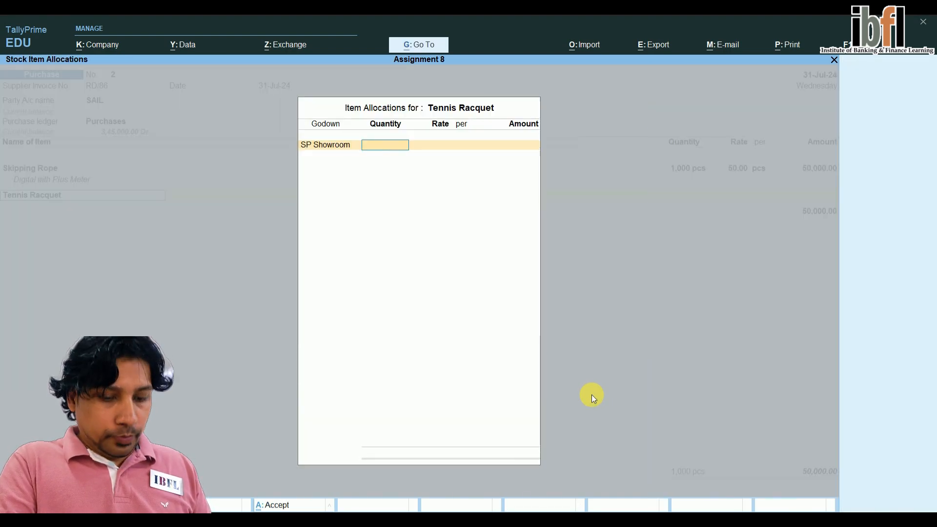
Step: Allocate 300 pcs of the Tennis Racquet at the standard rate of 1,500 per pcs and close the allocation
key(Return)
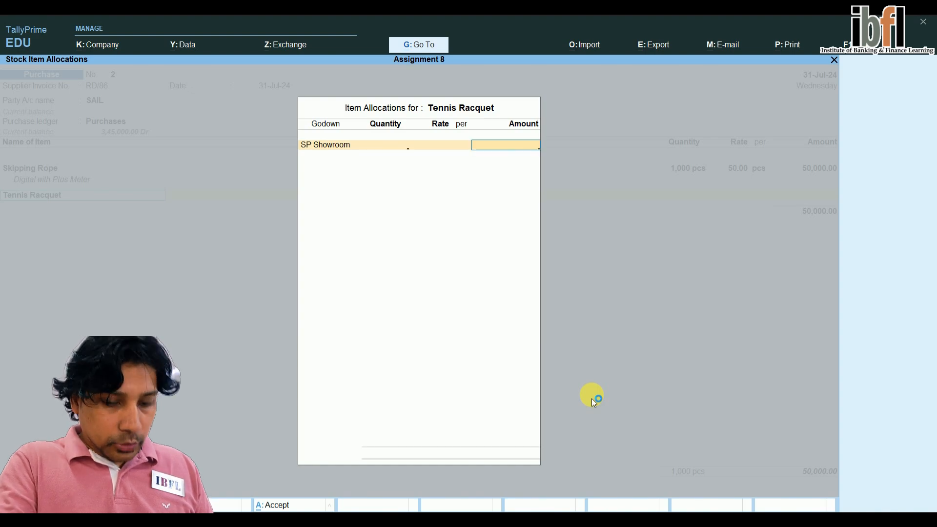
key(BackSpace)
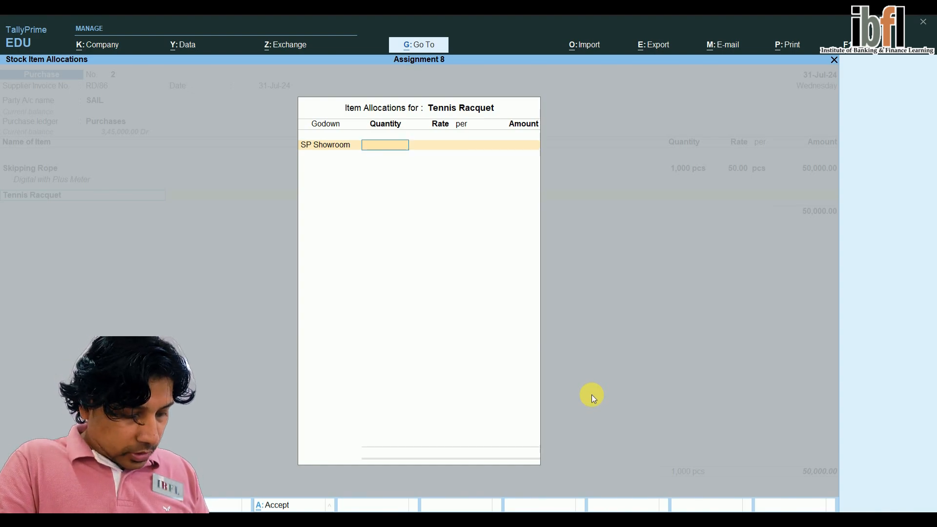
text(300)
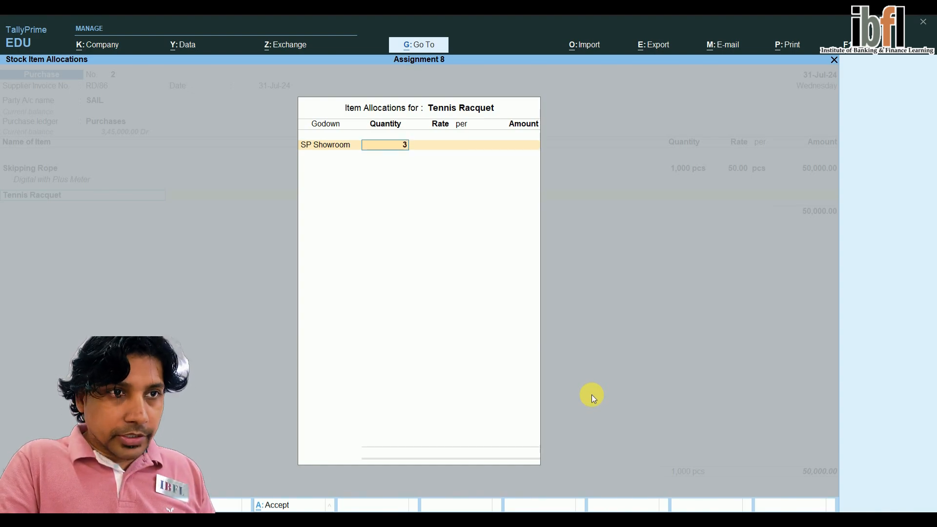
key(Return)
key(Return)
key(Return)
key(Return)
key(Return)
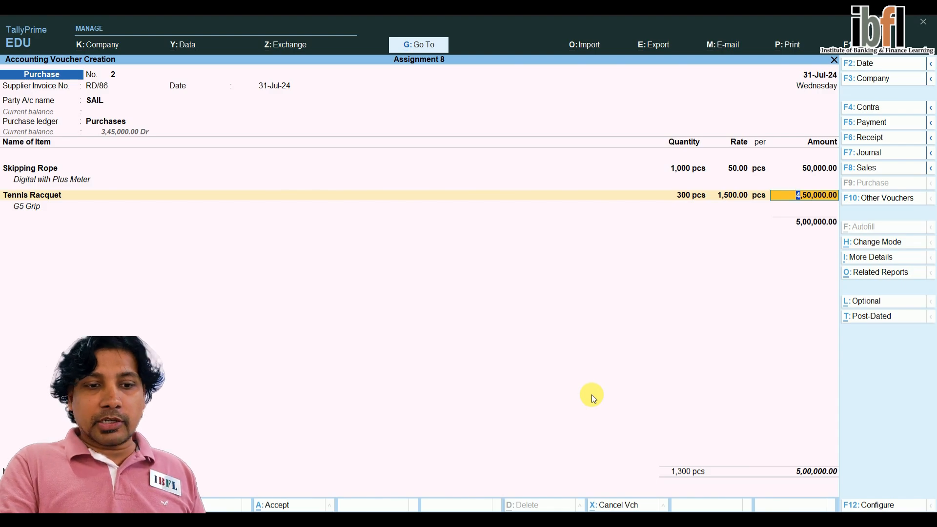
Step: Enable the discount column in invoices in the company features and save the change
key(F11)
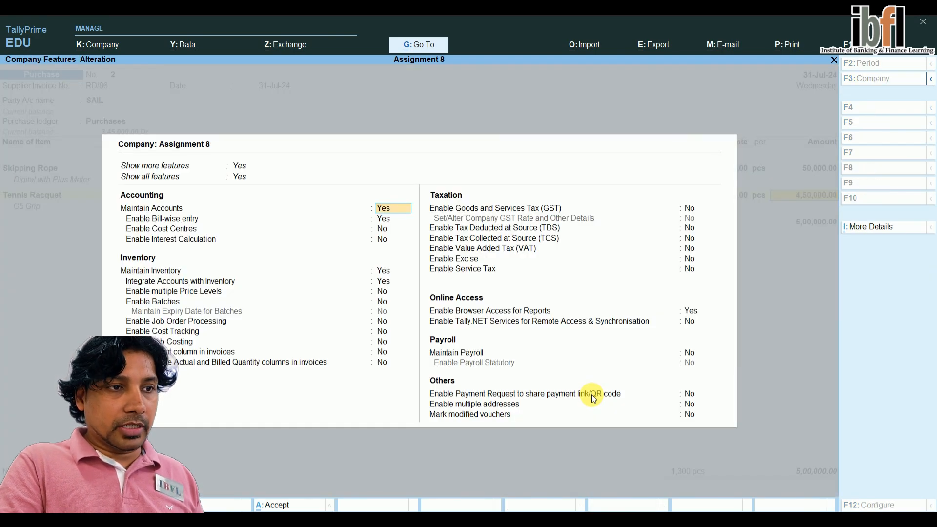
key(Down)
key(Down)
key(Down)
key(Down)
key(Down)
key(Down)
key(Down)
key(Down)
key(Down)
key(Down)
text(y)
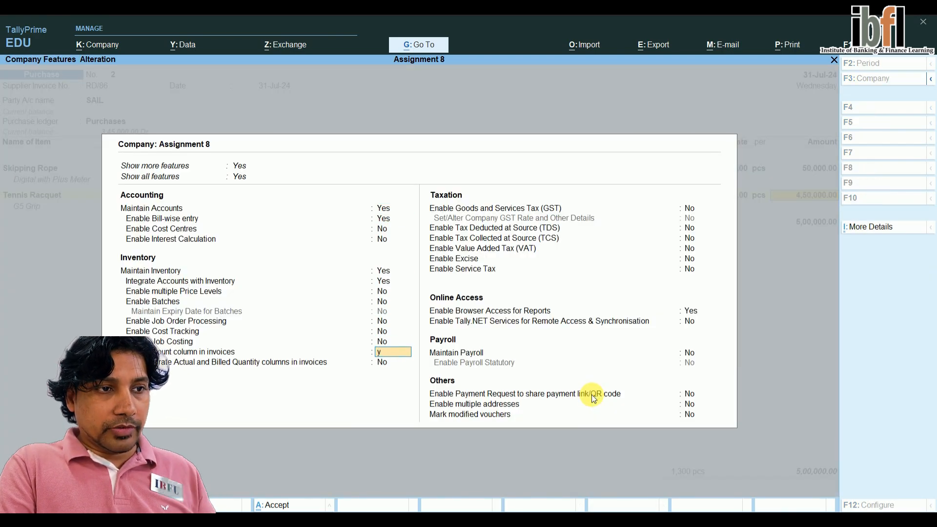
key(Return)
key(Return)
key(Return)
key(Return)
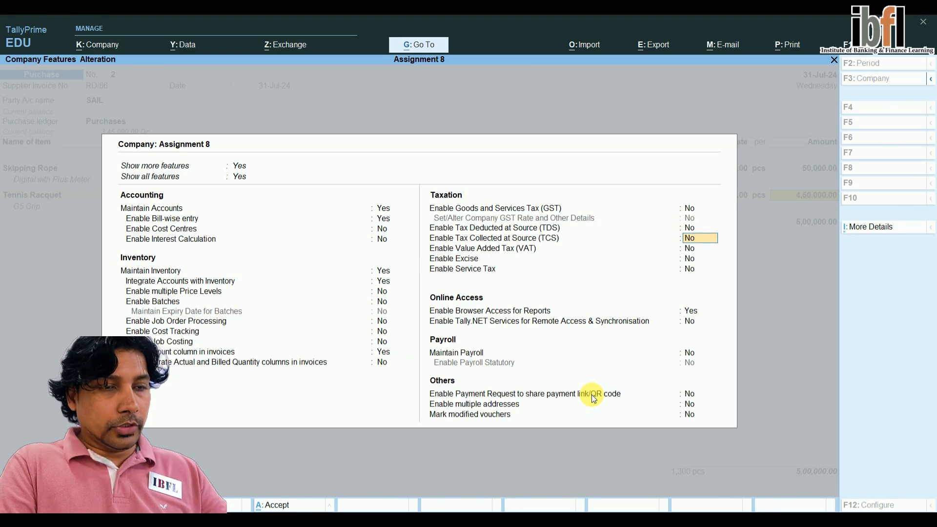
key(ctrl+a)
Step: Apply a 10% discount to the Skipping Rope allocation in the purchase voucher
key(BackSpace)
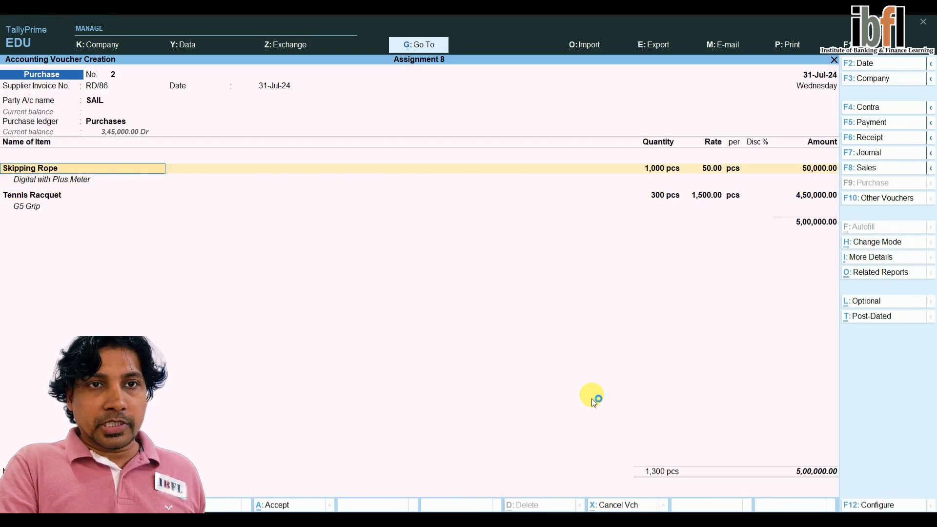
key(Return)
key(Return)
key(Return)
key(Return)
key(Return)
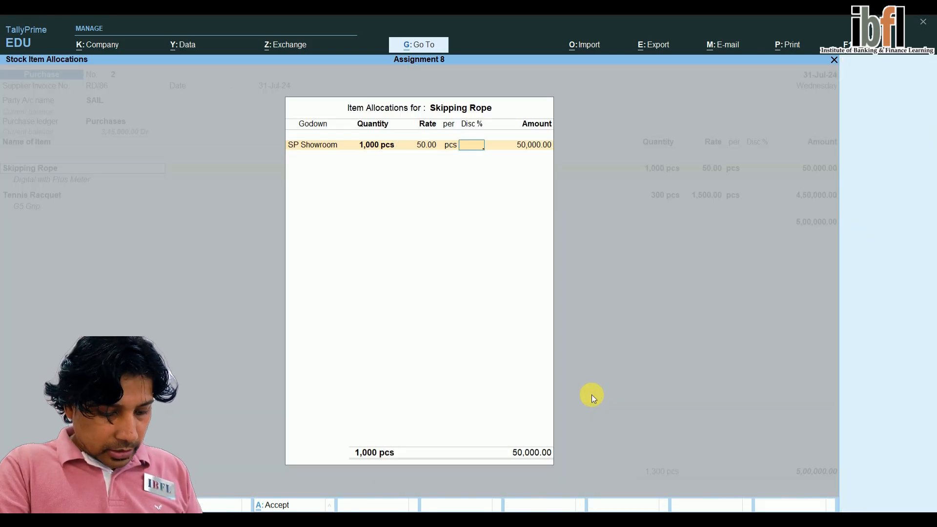
text(10)
key(Return)
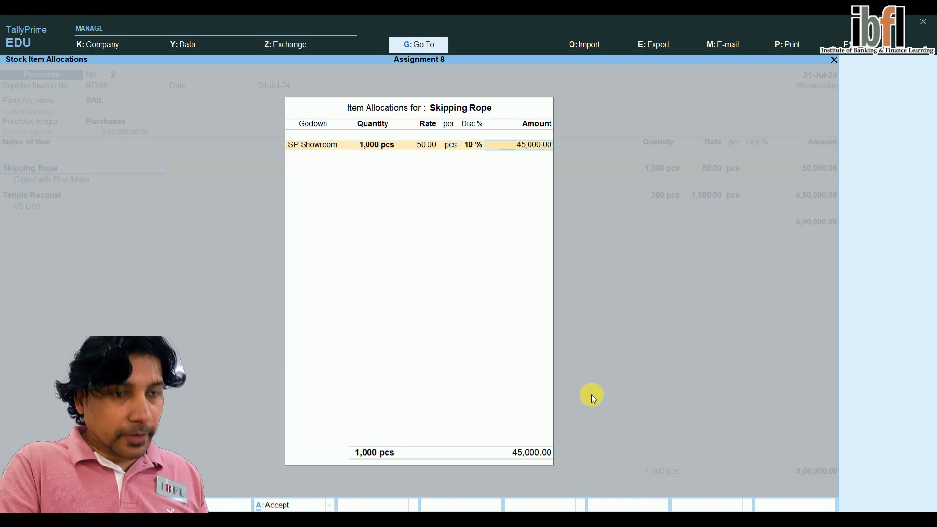
key(Return)
key(Return)
key(Return)
key(Return)
key(Return)
key(Return)
key(Return)
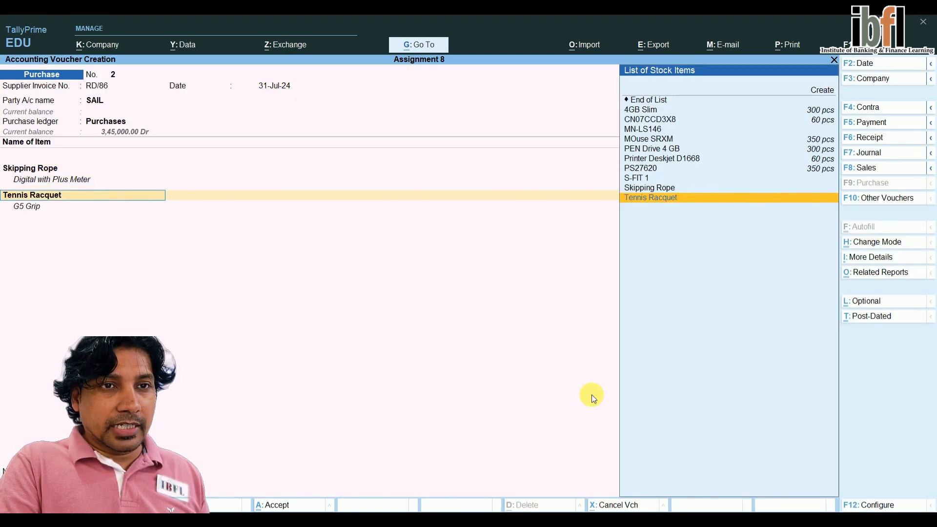
Step: Apply a 5% discount to the Tennis Racquet allocation and keep its description in the voucher
key(Return)
key(Return)
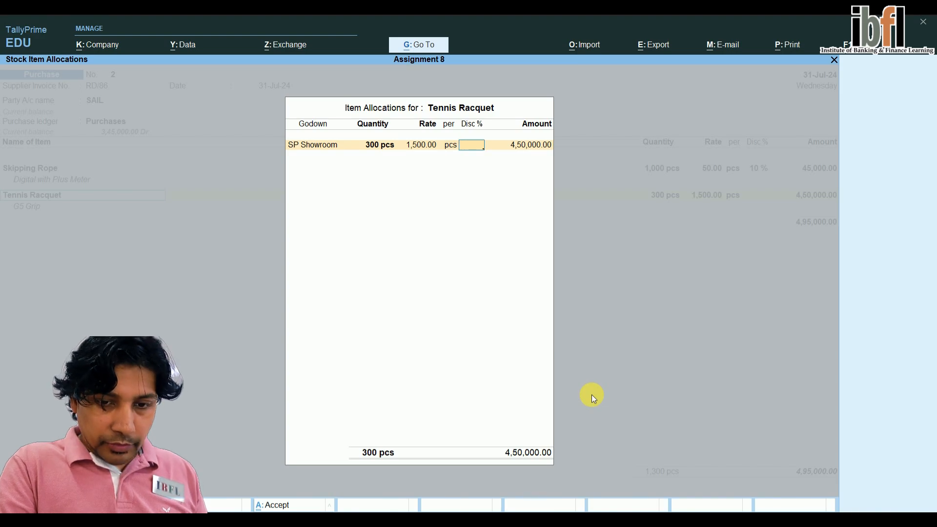
text(5)
key(Return)
key(Return)
key(Return)
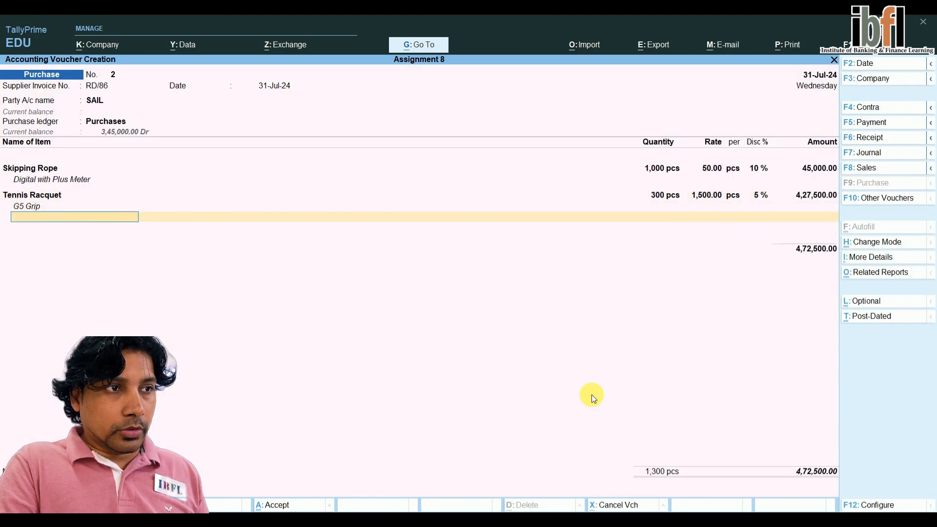
key(Return)
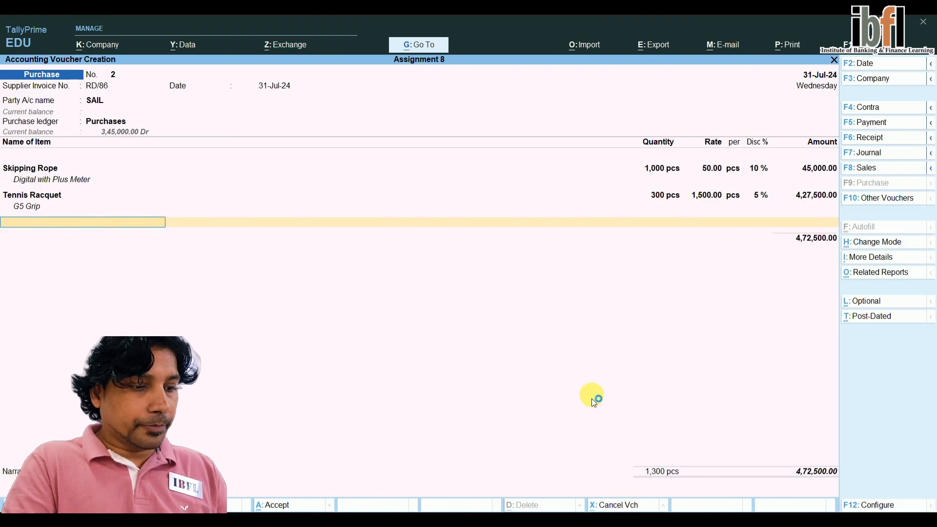
Step: Create a stock item named Badminton Racquet with part number Nano Speed 9900 and description G3 Grip 1
key(alt+c)
text(Badminton Racquet)
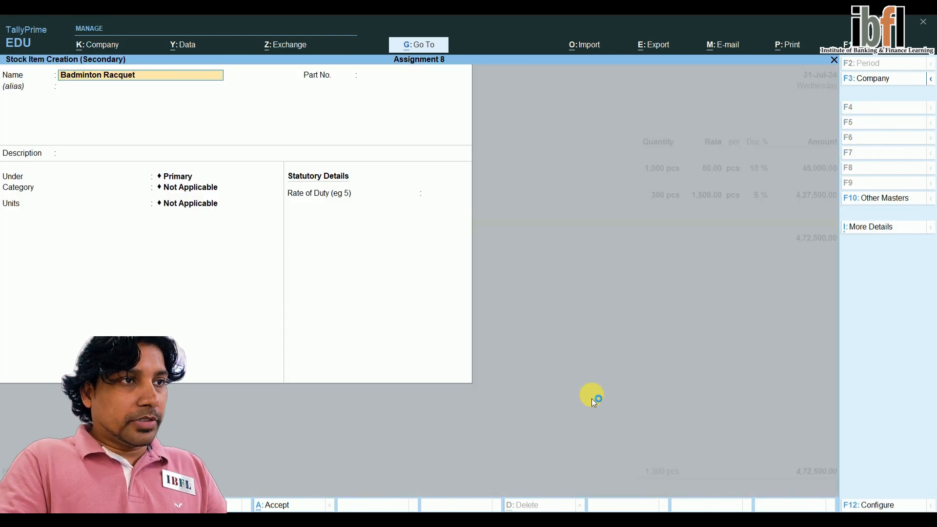
key(Return)
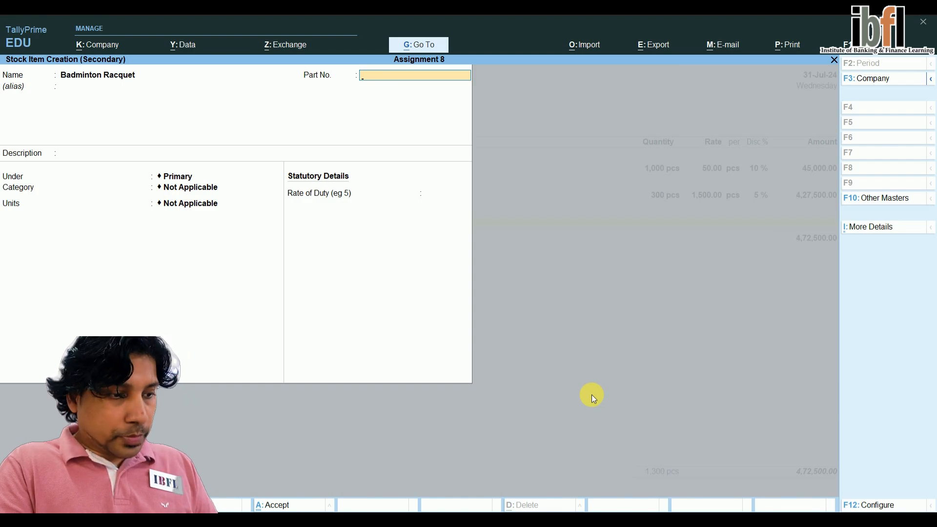
text(Nano)
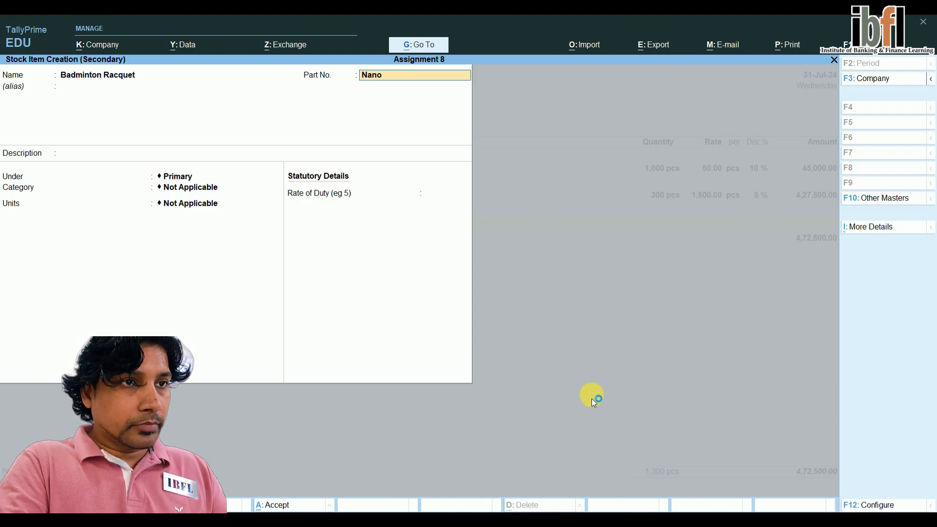
text( Speed 9900)
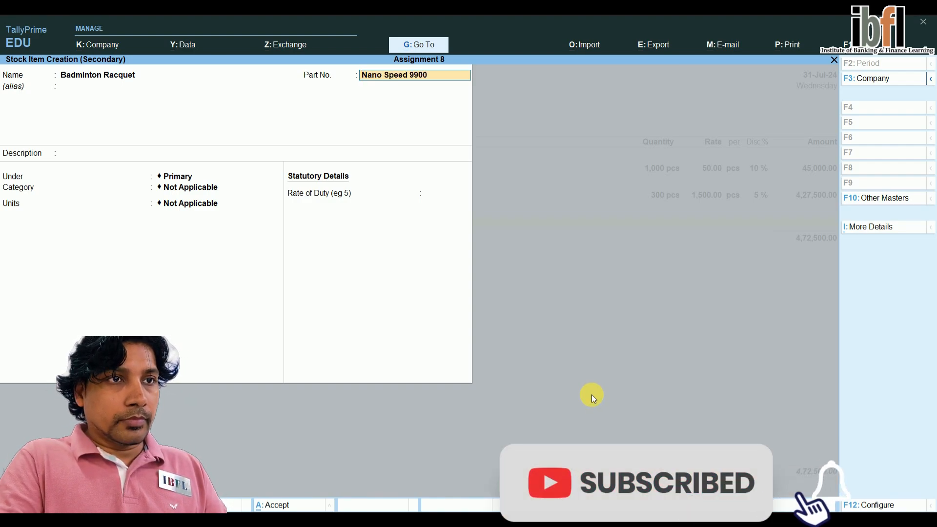
key(Return)
key(Return)
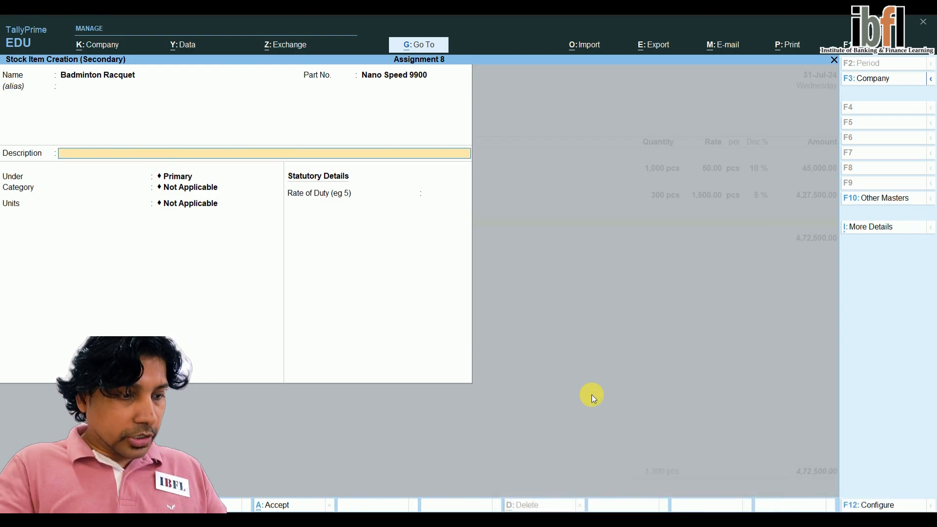
text(G3)
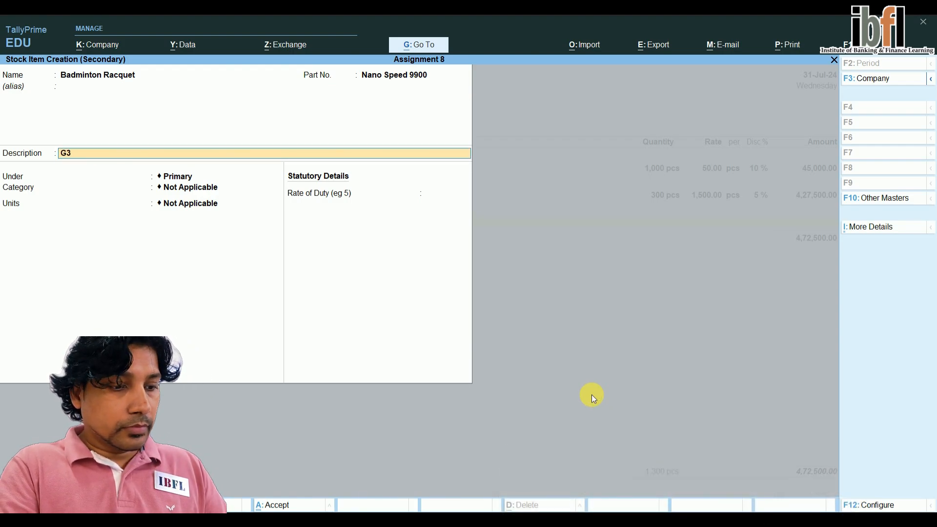
text( Grip 1)
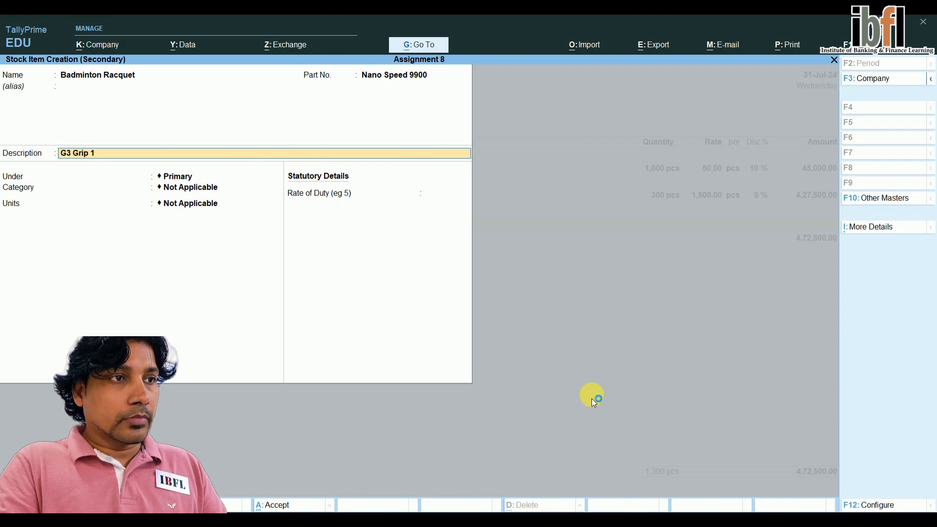
key(Return)
Step: Place the Badminton Racquet under Sports Goods, assign the Yonex category and keep pcs as its unit
key(Down)
key(Down)
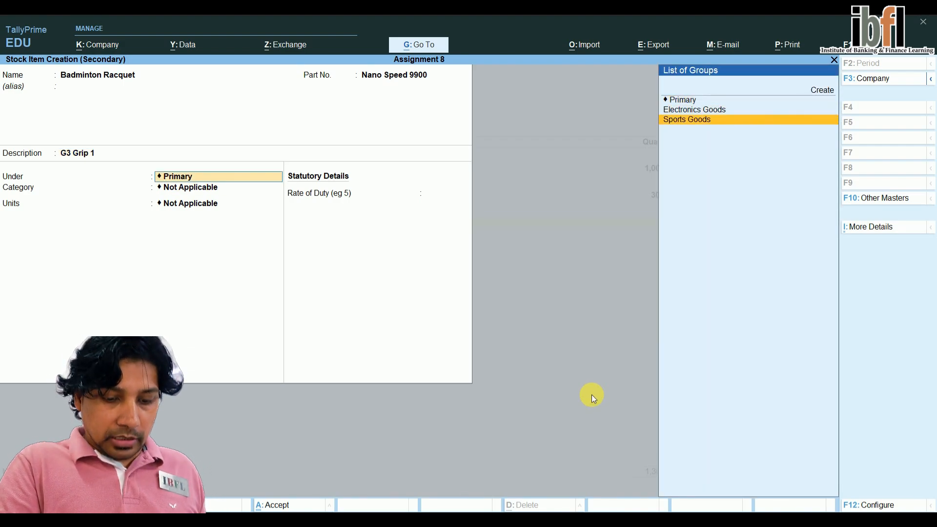
key(Return)
key(Down)
key(Down)
key(Down)
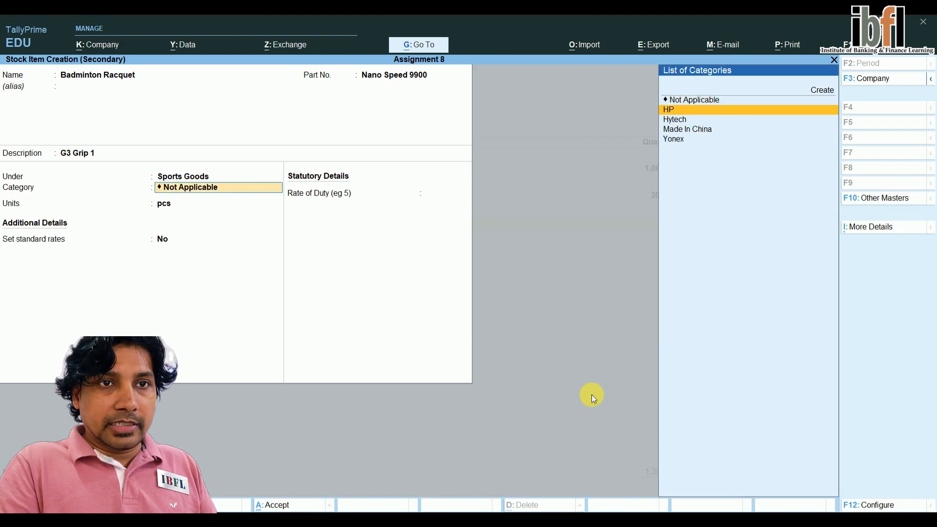
key(Down)
key(Return)
key(Return)
Step: Turn on standard rates for the Badminton Racquet and set its standard cost to 1,750 per pcs from 31-Jul-24
key(Return)
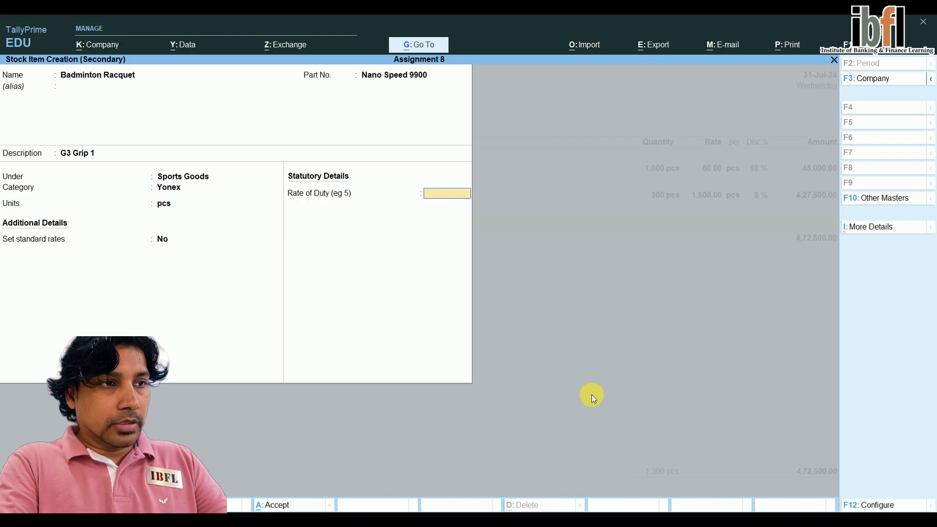
key(Up)
key(y)
key(Return)
text(3)
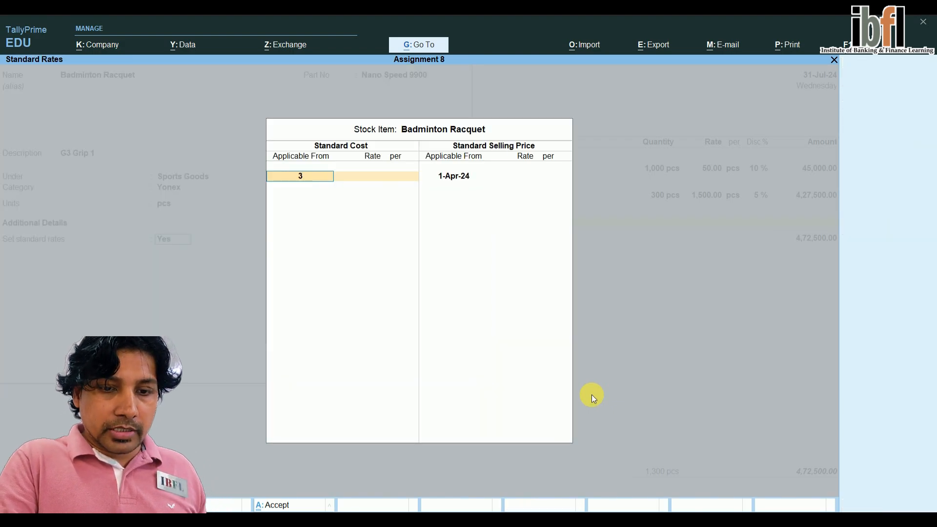
text(1.7)
key(Return)
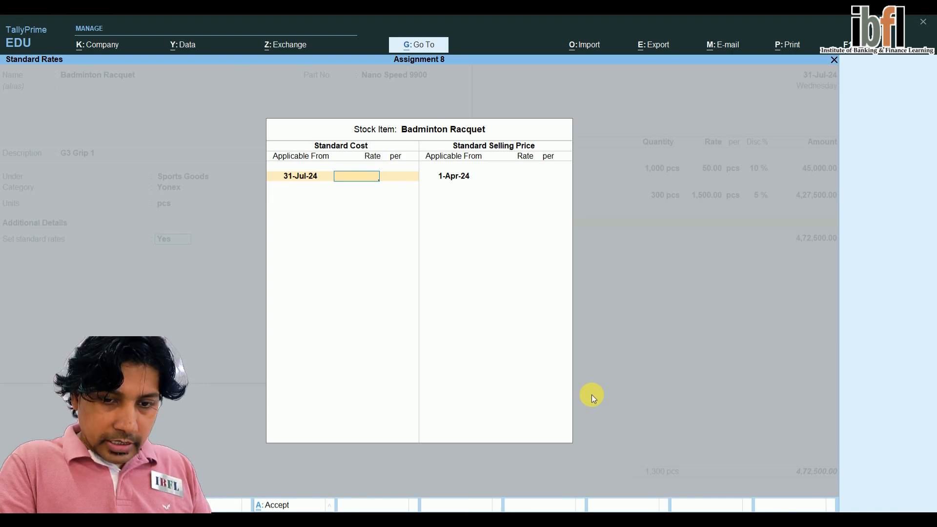
text(1750)
key(Return)
key(Return)
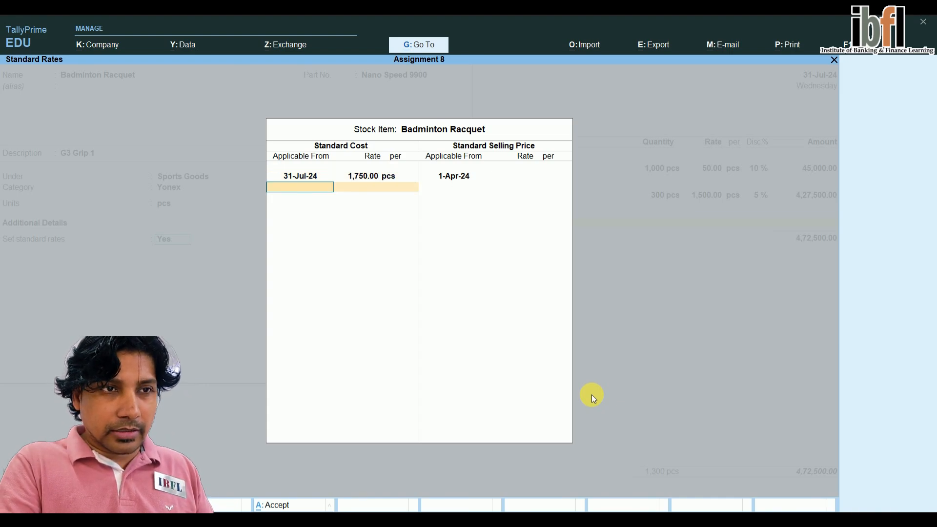
Step: Set the Badminton Racquet's standard selling price to 2,500 per pcs from 31-Jul-24 and save the item
key(Return)
text(31-7)
key(Return)
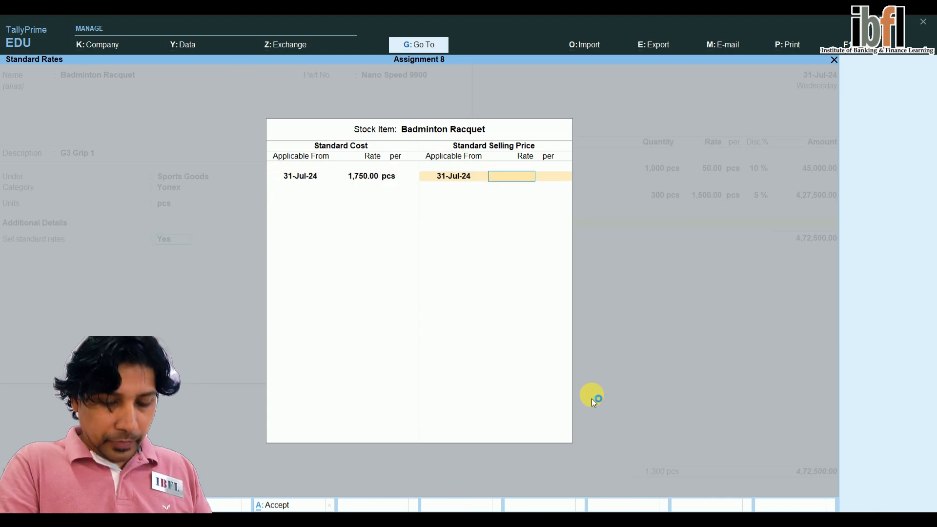
text(2500)
key(Return)
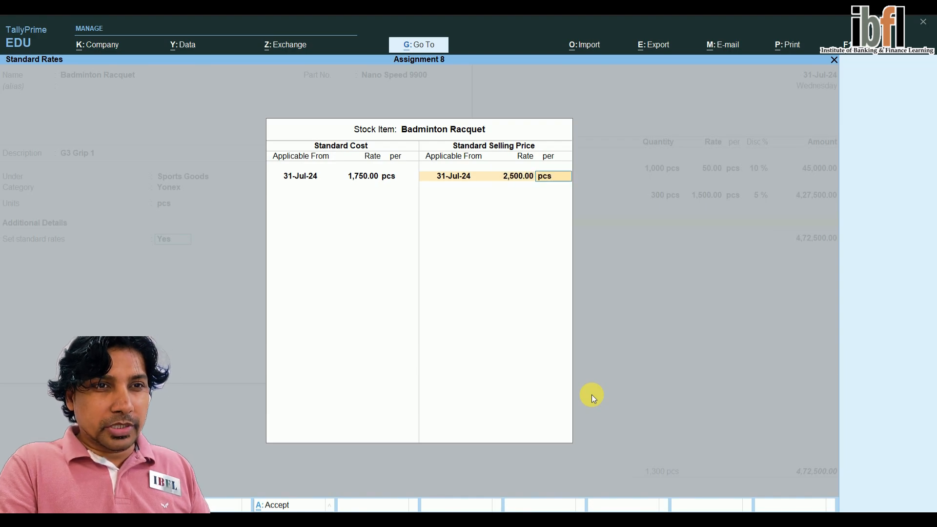
key(Return)
key(Return)
key(Return)
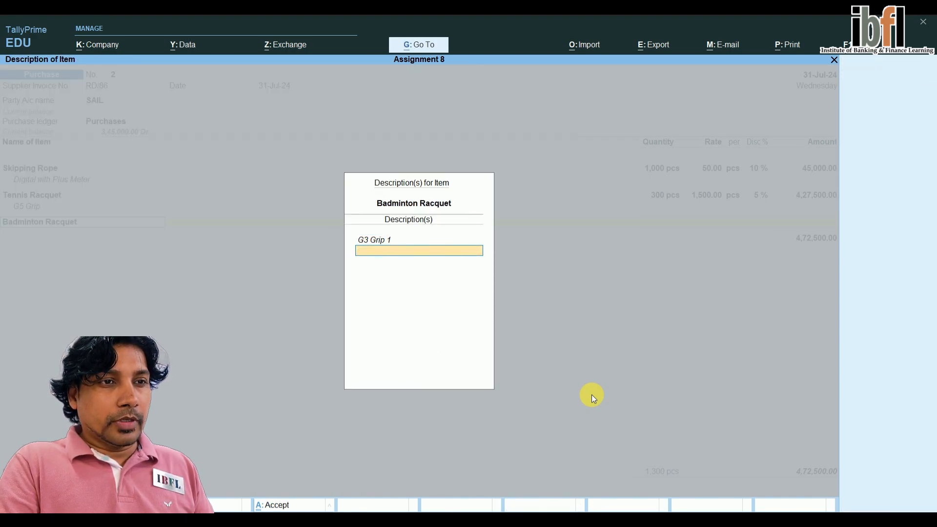
Step: Allocate 600 pcs of the Badminton Racquet to the SP Showroom godown at 1,750 per pcs without a discount
key(Return)
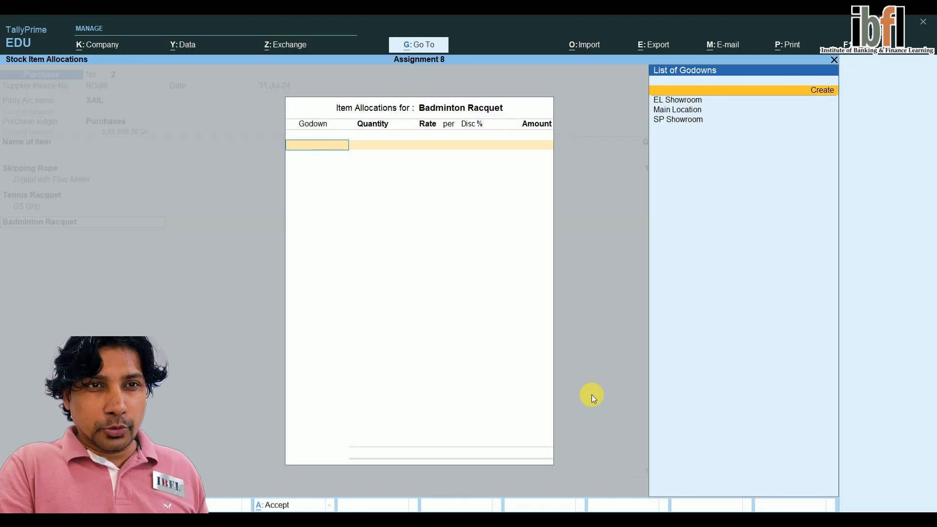
text(sp)
key(Return)
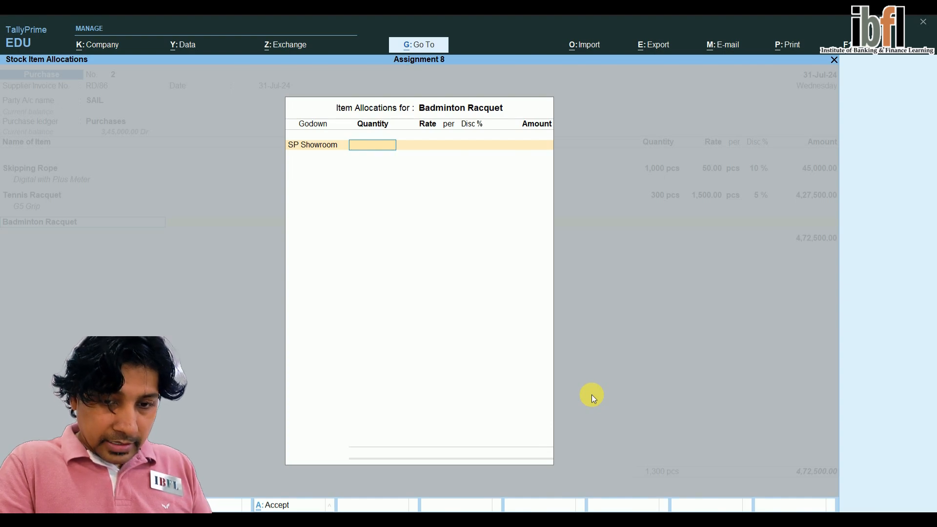
text(600)
key(Return)
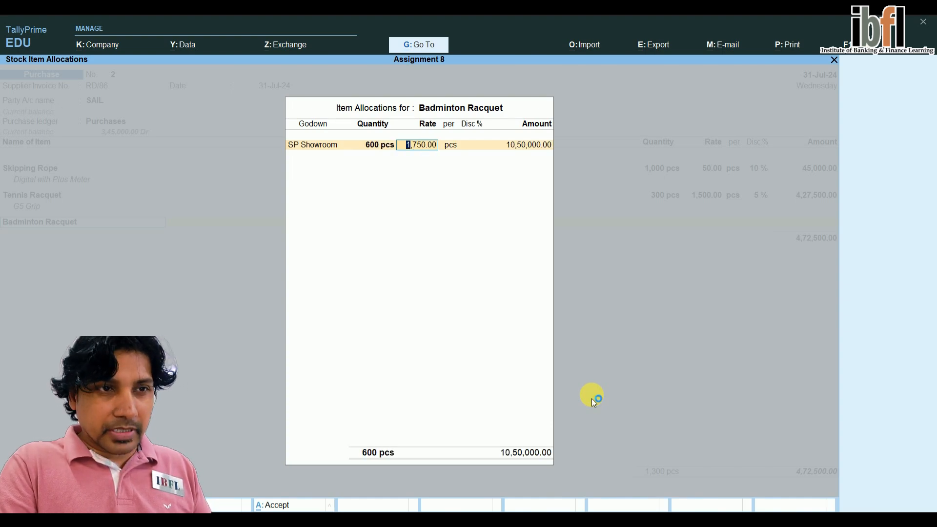
key(Return)
key(Return)
key(Return)
key(Return)
key(Return)
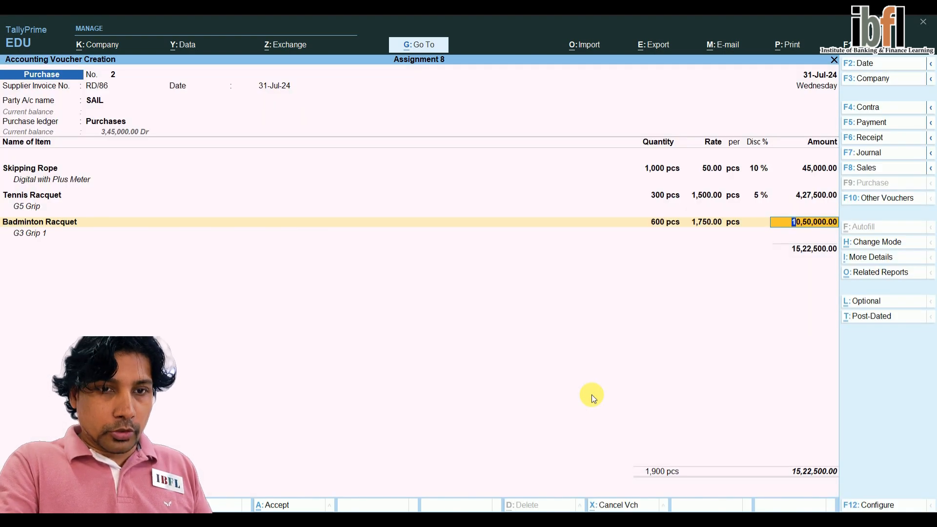
Step: Apply a 2% discount to the Badminton Racquet allocation in the purchase voucher
key(BackSpace)
key(Return)
key(Return)
key(Return)
key(Return)
key(Return)
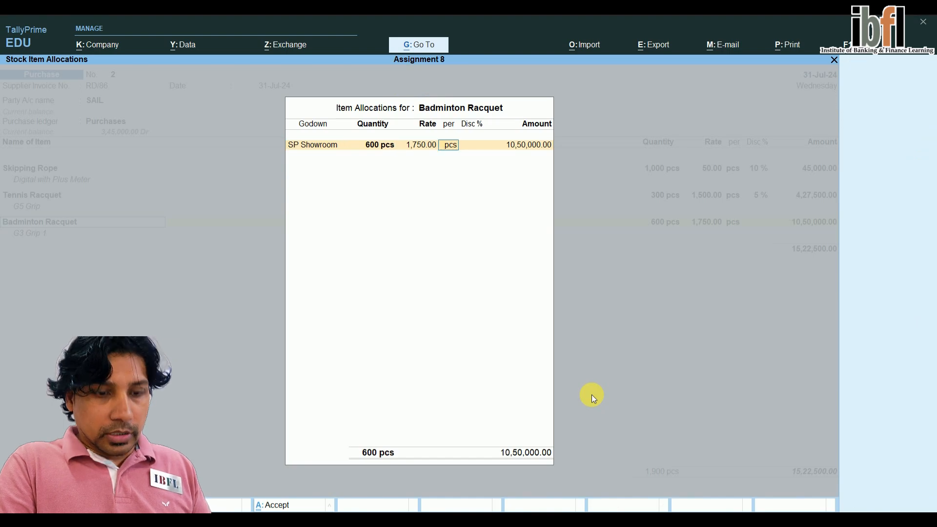
text(2)
key(Return)
key(Return)
key(Return)
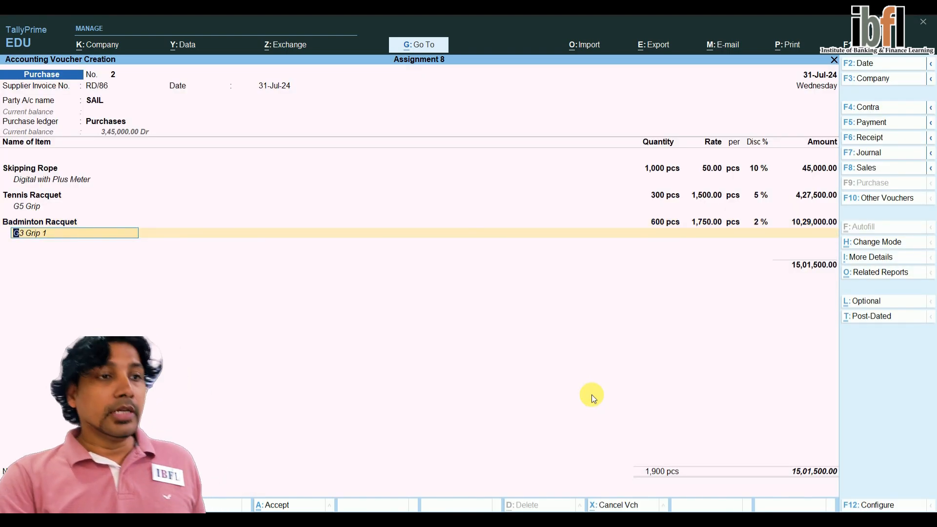
Step: End the item list, accept the SAIL bill as a New Ref with 30 days' credit and save the purchase voucher
key(Return)
key(Return)
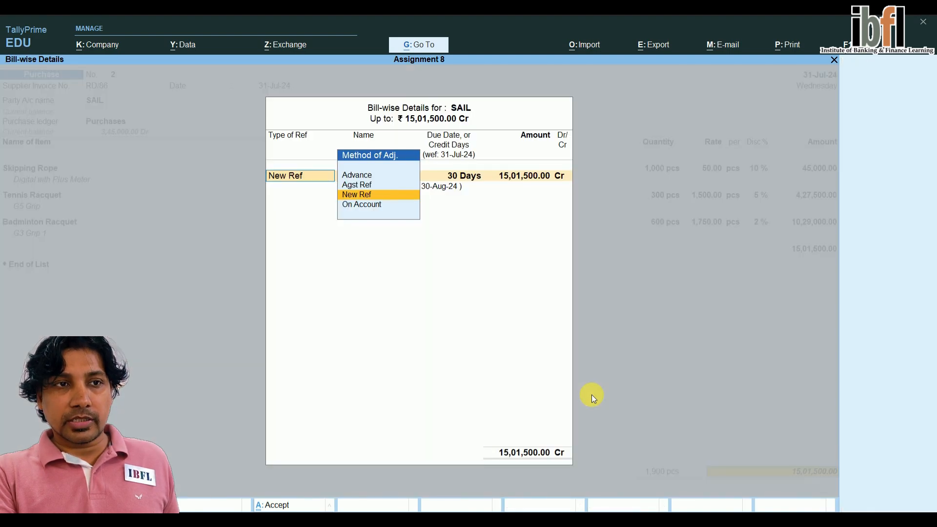
key(Return)
key(Return)
key(Return)
key(Return)
key(Return)
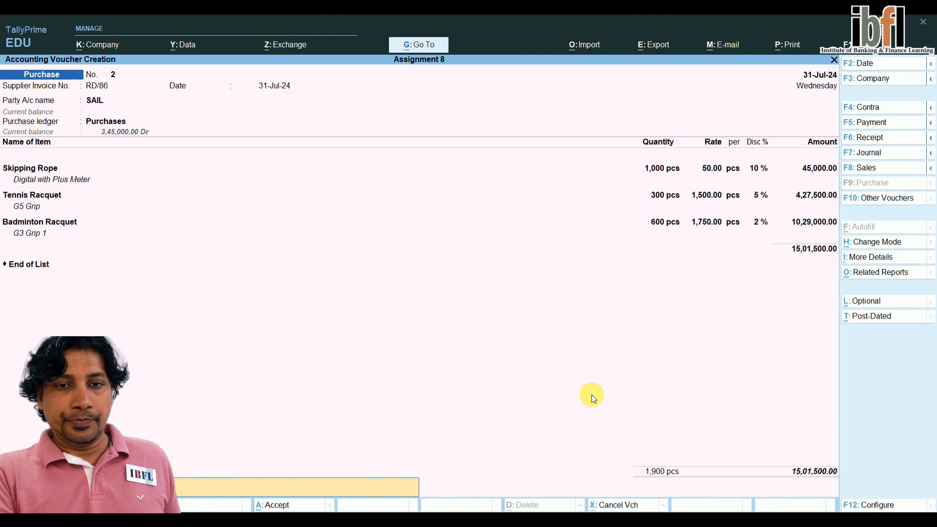
key(Return)
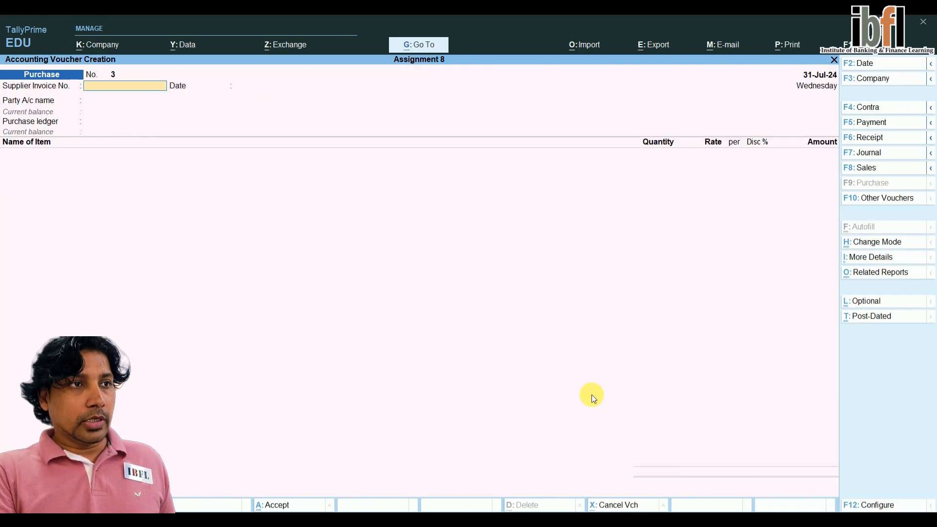
Step: Set the voucher date to 31-8-2024 and switch to a sales voucher
key(F2)
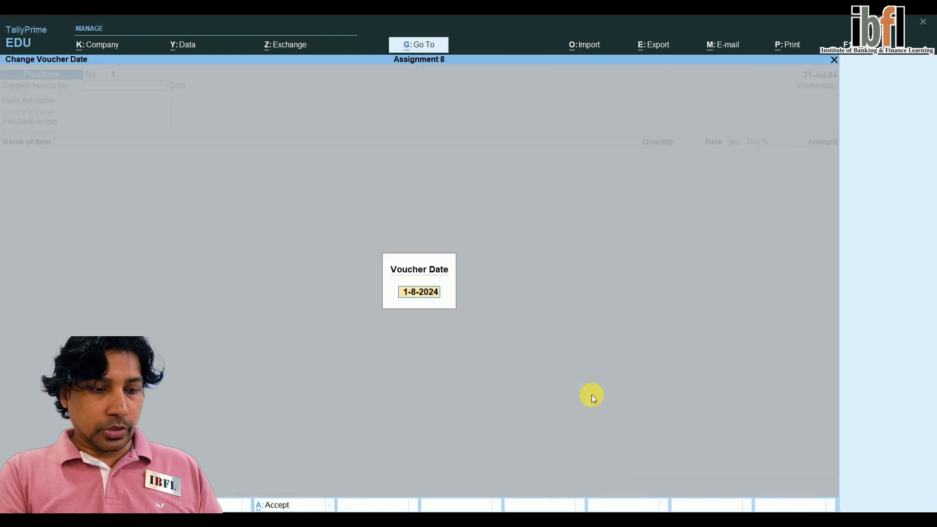
text(31-8)
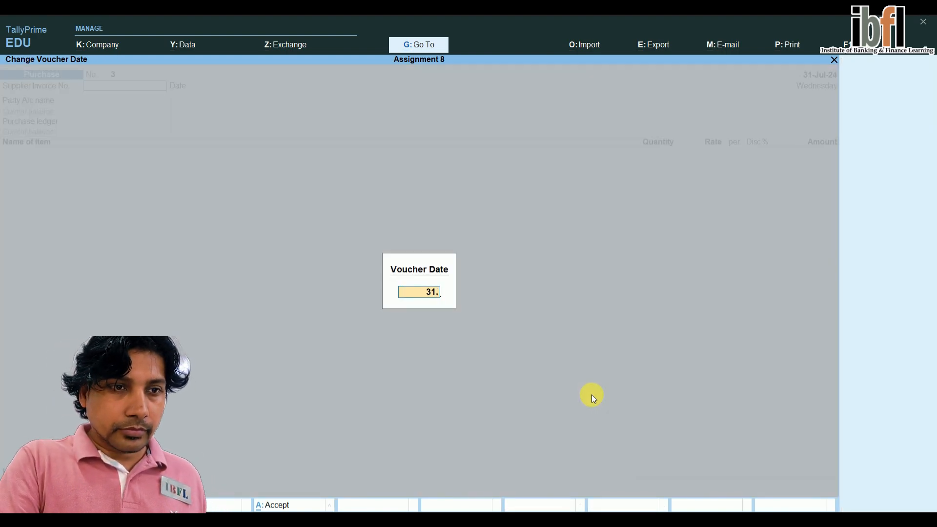
key(Return)
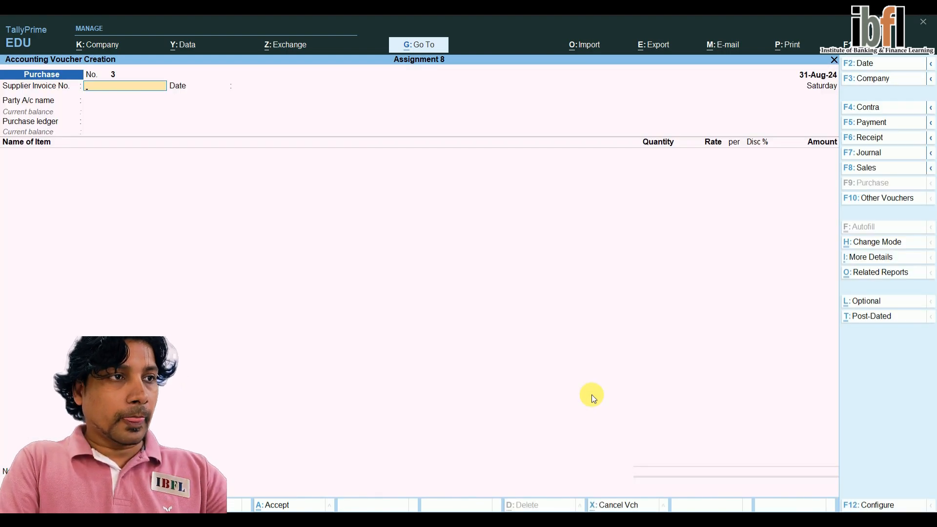
key(F8)
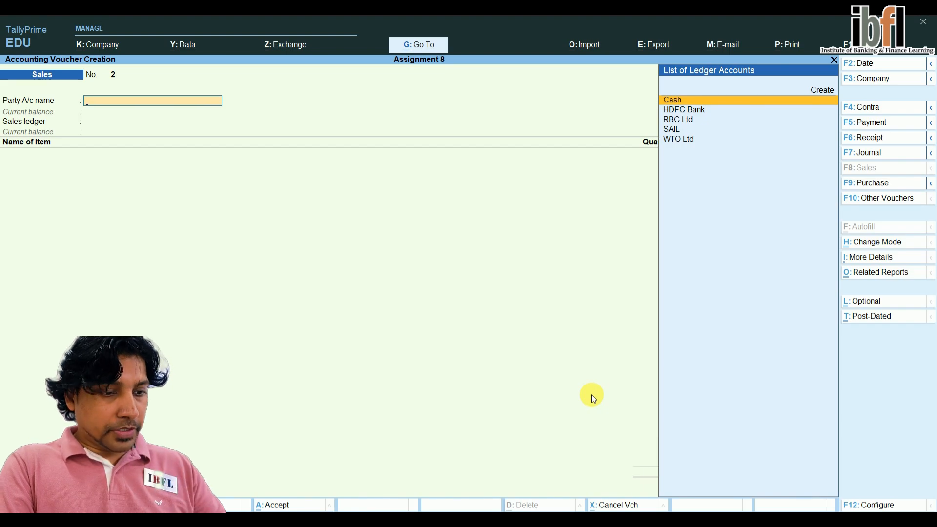
Step: Create a party ledger named ASBC Co. and place it under Sundry Debtors
key(alt+c)
text(AS)
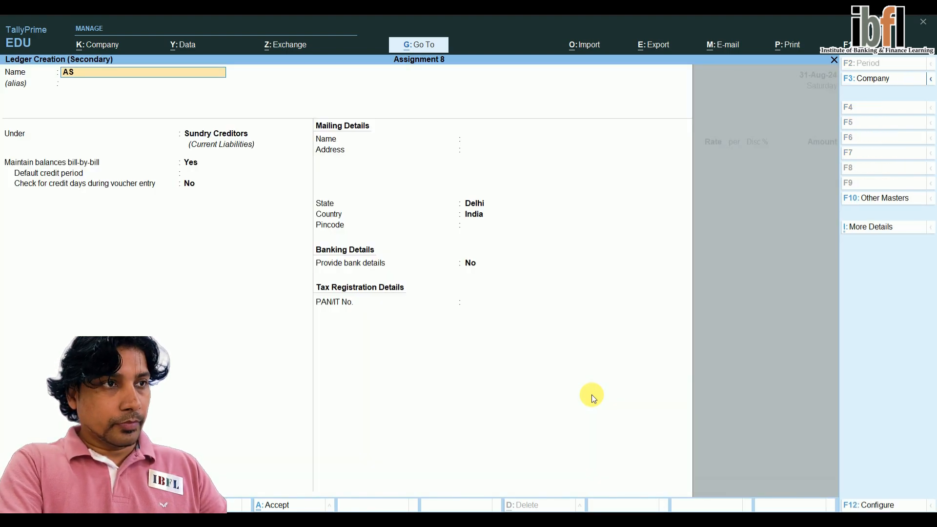
text(BC)
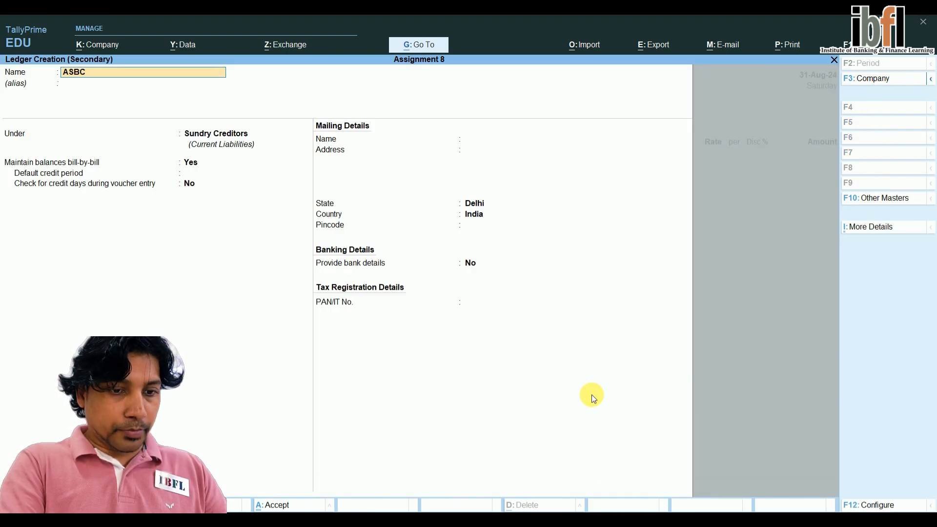
text( Co.)
key(Return)
key(Return)
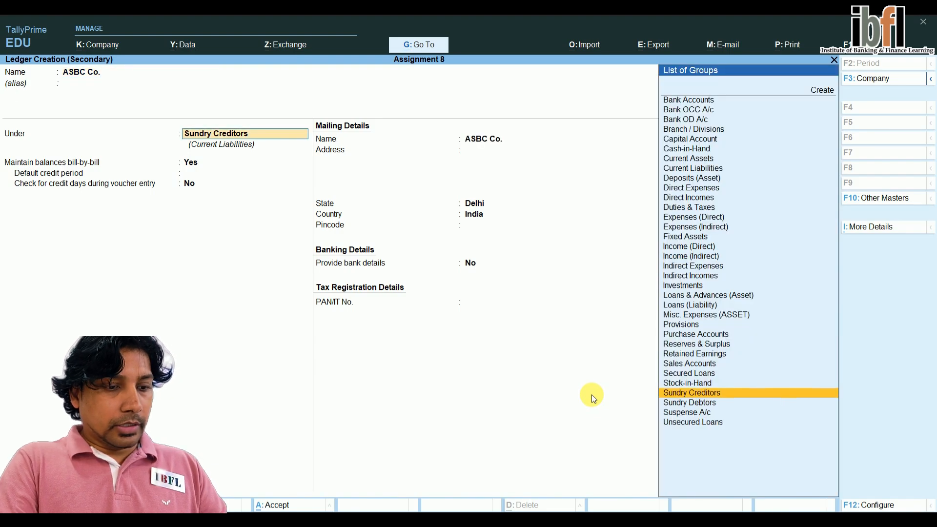
text(Deb)
key(Return)
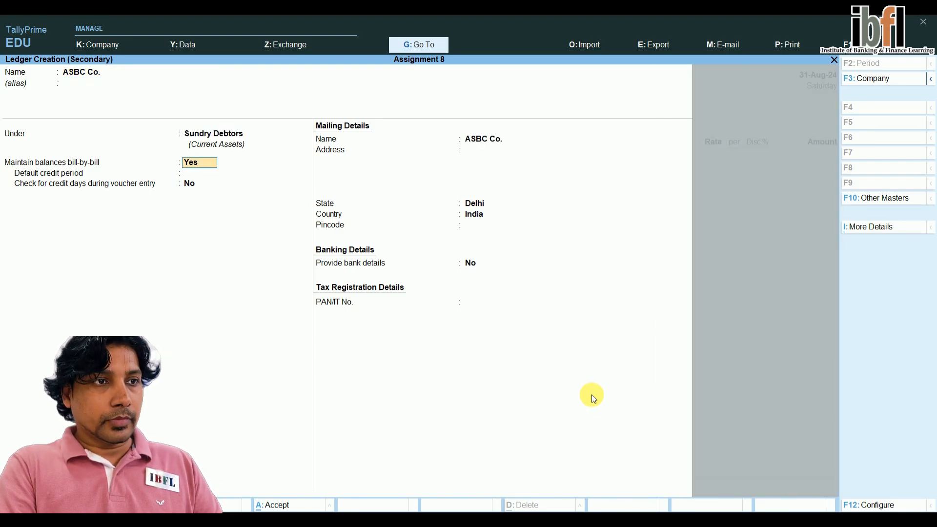
Step: Keep bill-by-bill balances for ASBC Co., set its default credit period to 30 days and save the ledger
key(Return)
key(Return)
key(BackSpace)
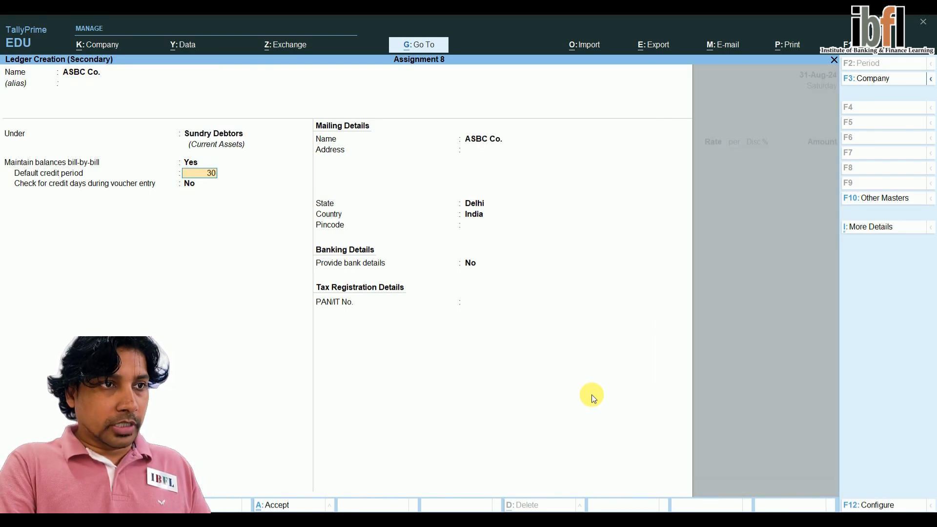
key(Return)
key(Return)
key(Return)
key(Return)
key(Return)
key(Return)
key(Return)
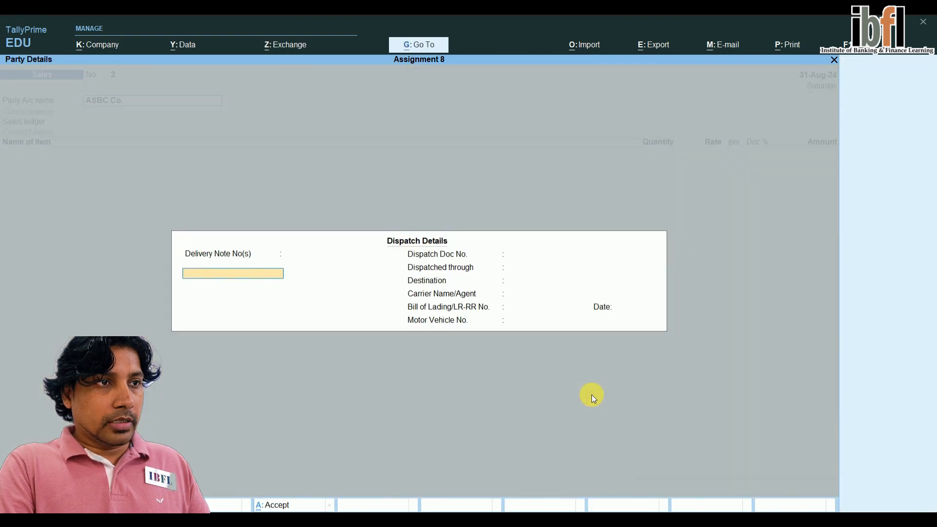
Step: Accept the blank dispatch details and the ASBC Co. party details, then choose the Sales ledger
key(ctrl+a)
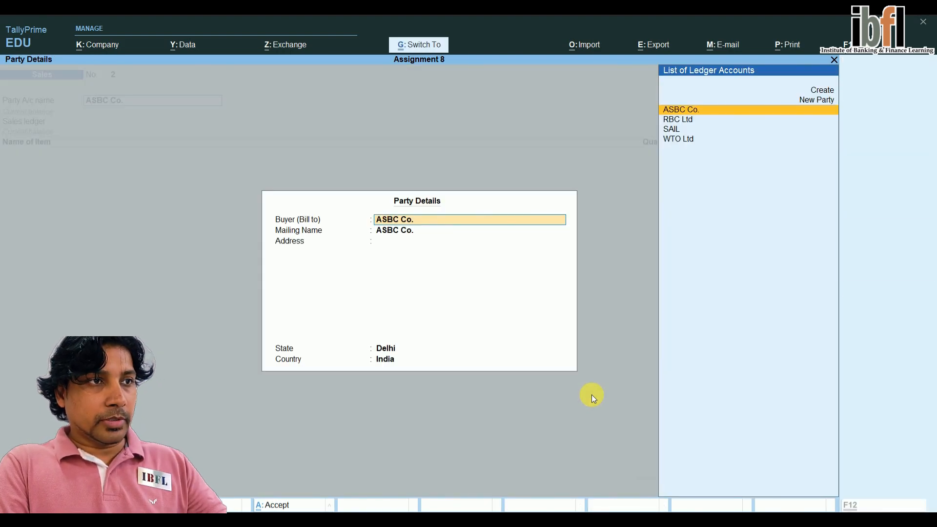
key(ctrl+a)
key(Return)
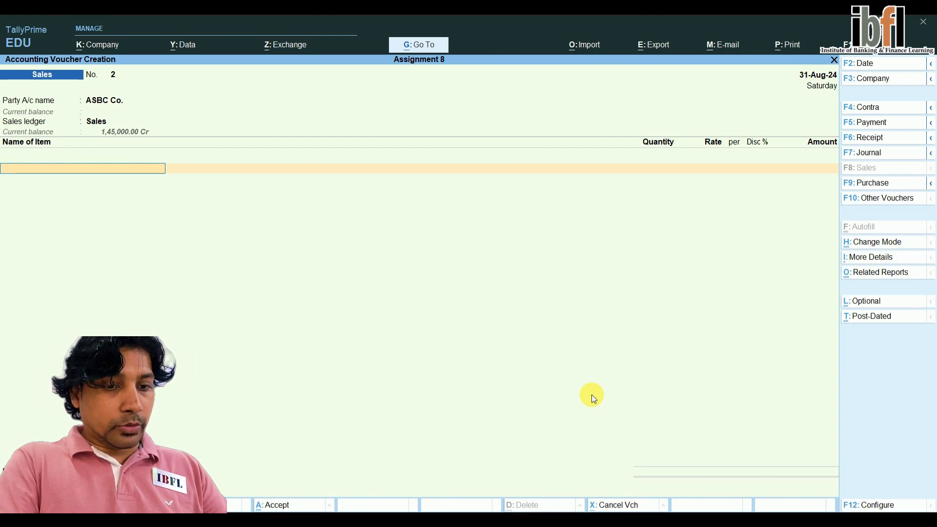
Step: Add the Skipping Rope to the sales voucher with its existing description and choose the SP Showroom godown
text(sk)
key(Return)
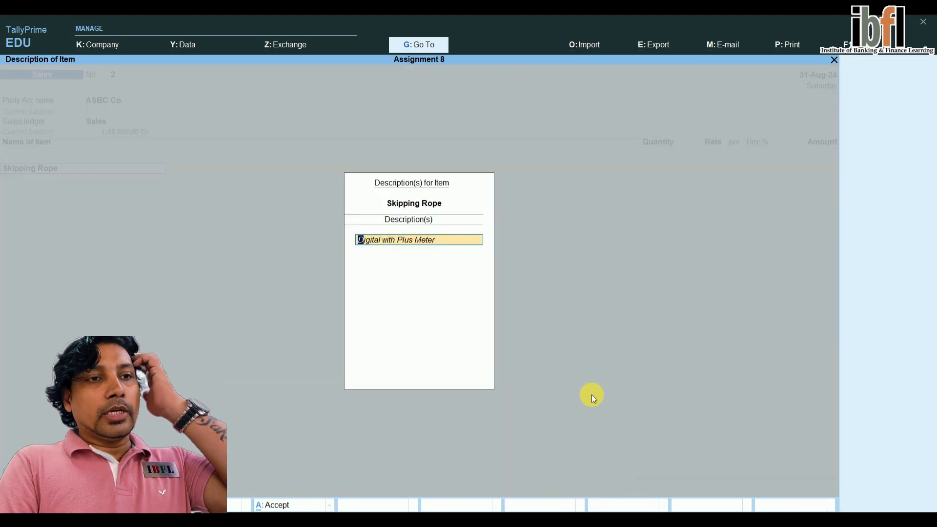
key(Return)
key(Return)
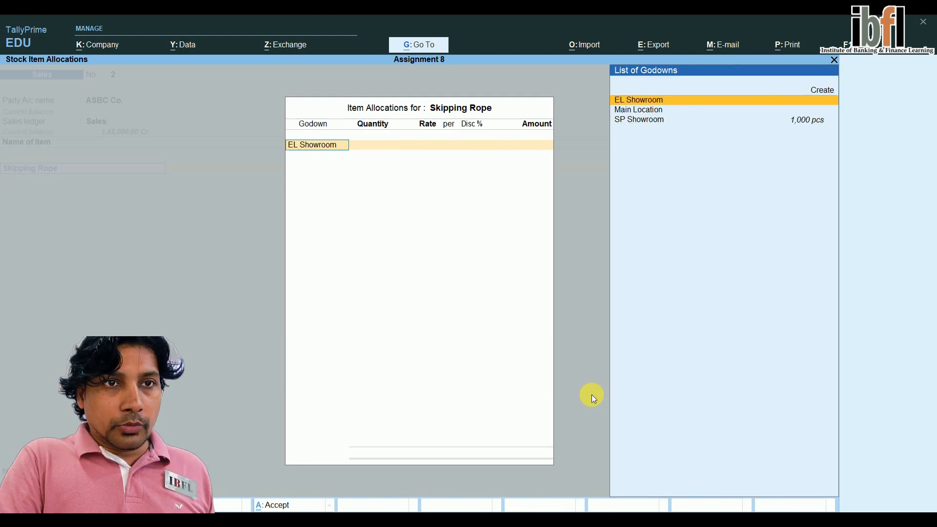
key(Down)
key(Down)
key(Return)
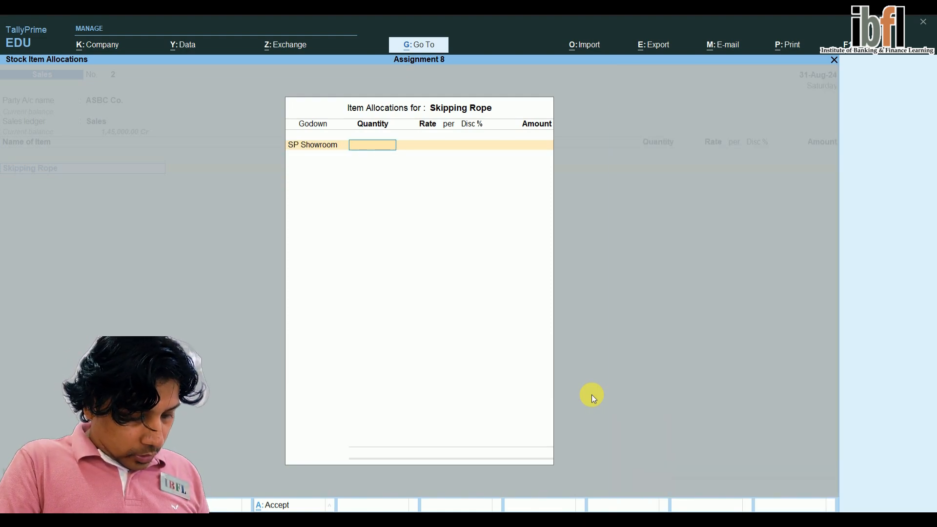
Step: Allocate 100 pcs of the Skipping Rope at 95 per pcs with a 5% discount
text(100)
key(Return)
key(Return)
key(Return)
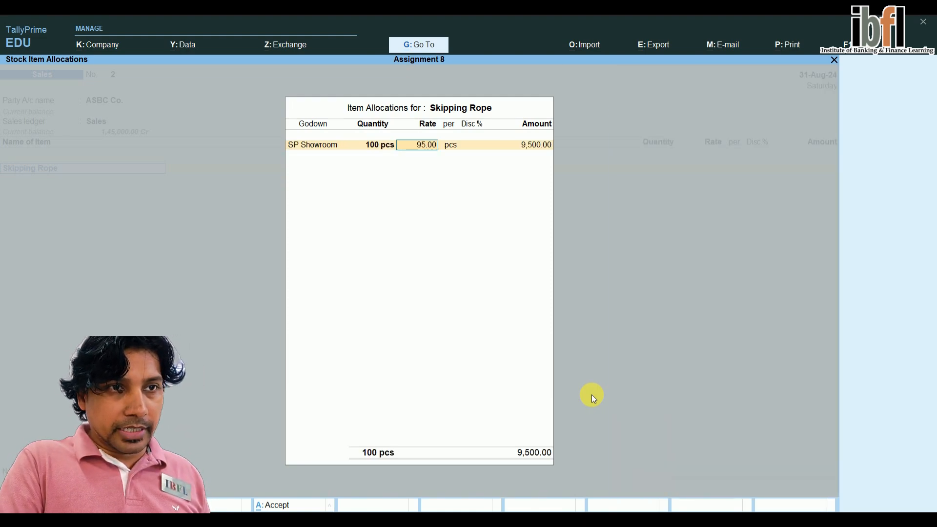
text(5)
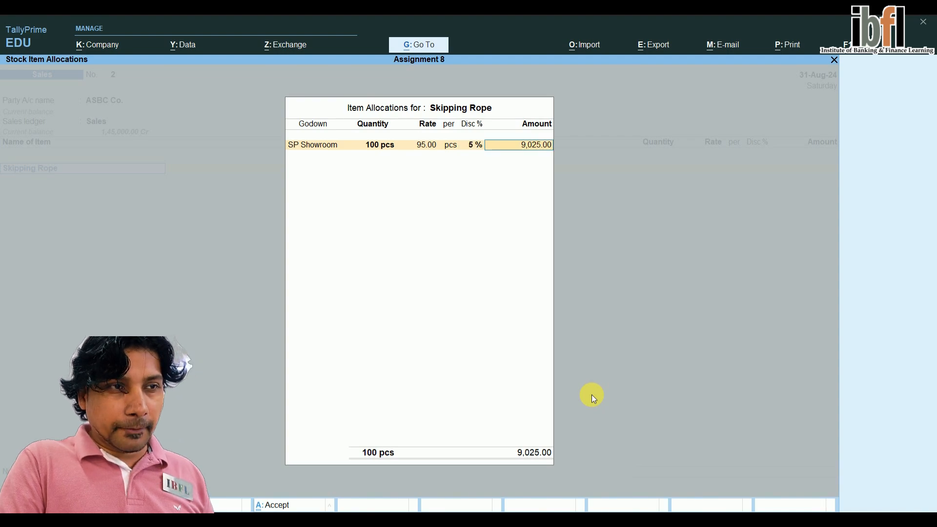
key(Return)
key(Return)
key(Return)
key(Return)
key(Return)
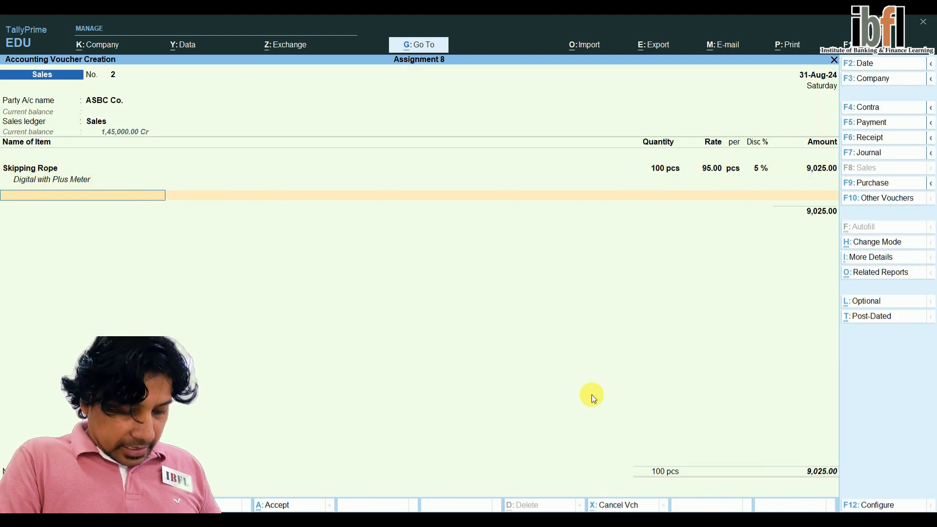
Step: Add the Tennis Racquet to the sales voucher and choose the SP Showroom godown
text(te)
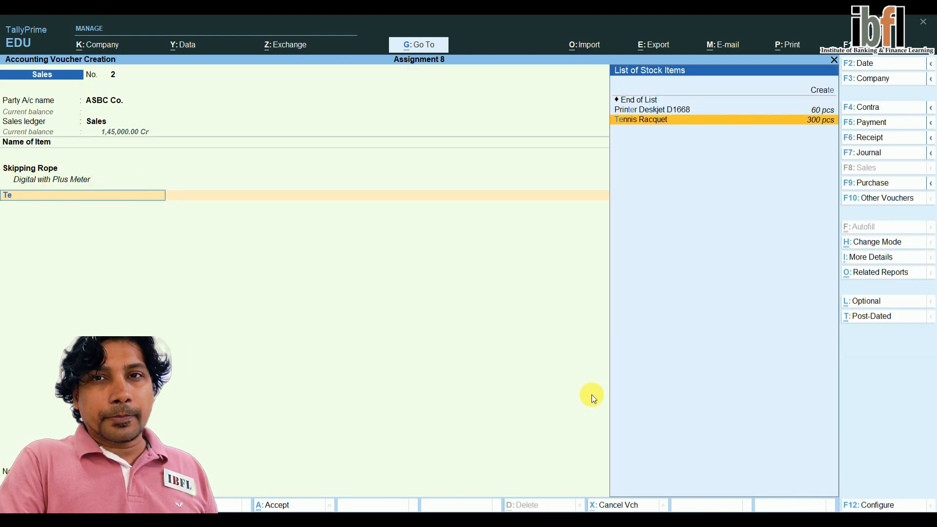
key(Return)
key(Down)
key(Down)
key(Return)
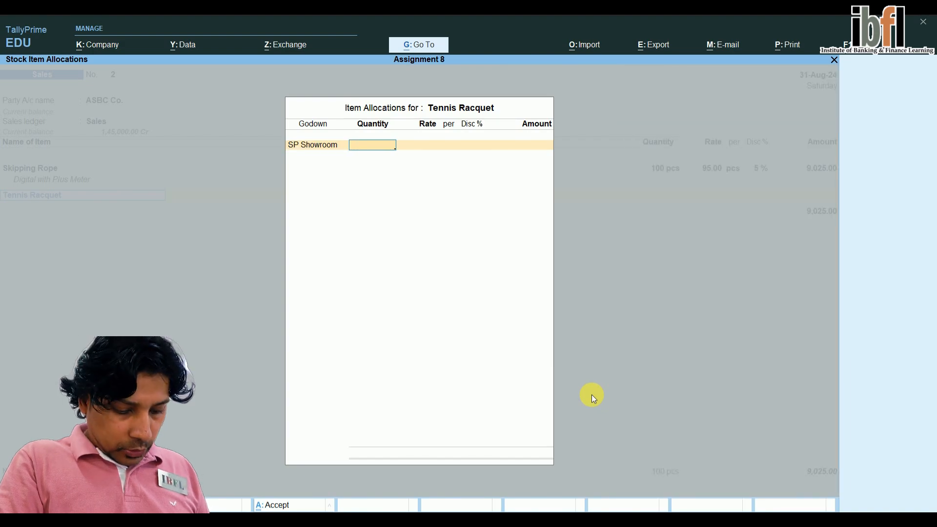
Step: Allocate 50 pcs of the Tennis Racquet at 2,000 per pcs with a 5% discount
text(50)
key(Return)
key(Return)
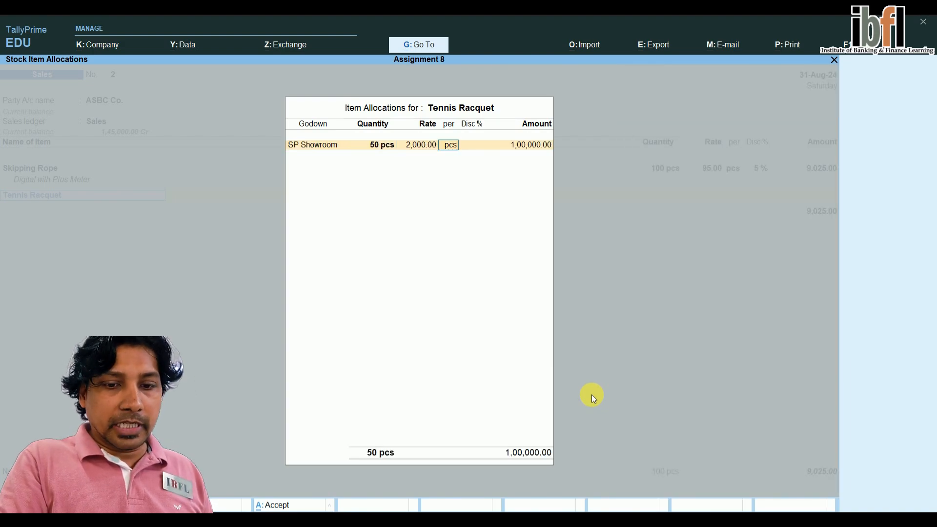
key(Return)
text(5)
key(Return)
key(Return)
key(Return)
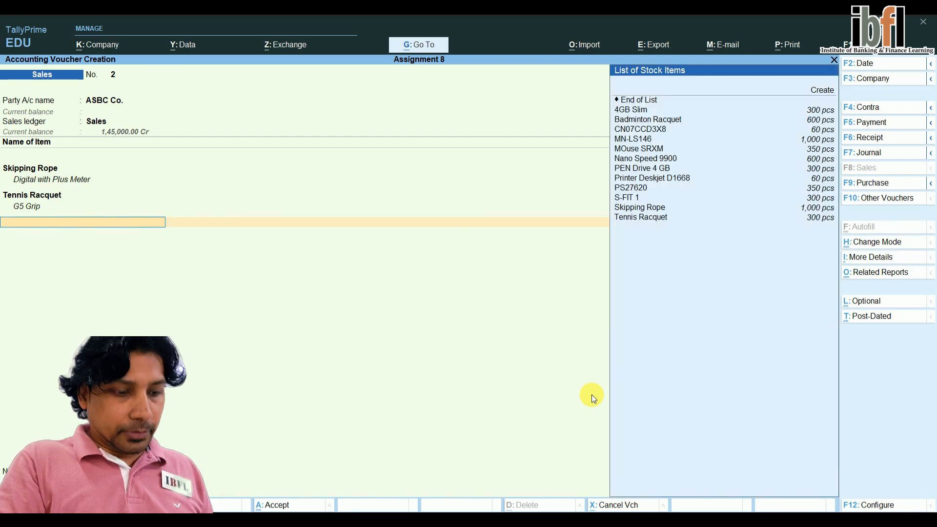
Step: Add the Badminton Racquet to the sales voucher and choose the SP Showroom godown
key(Down)
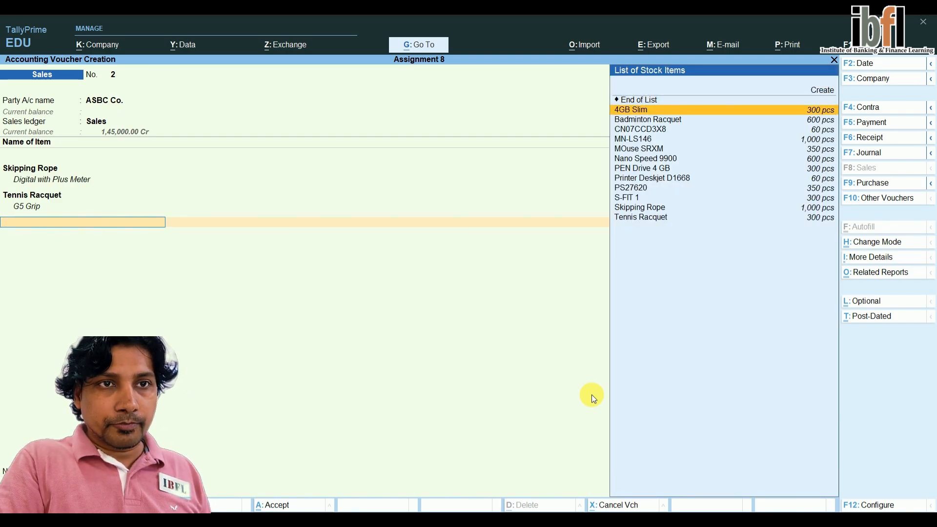
key(Down)
key(Return)
key(Return)
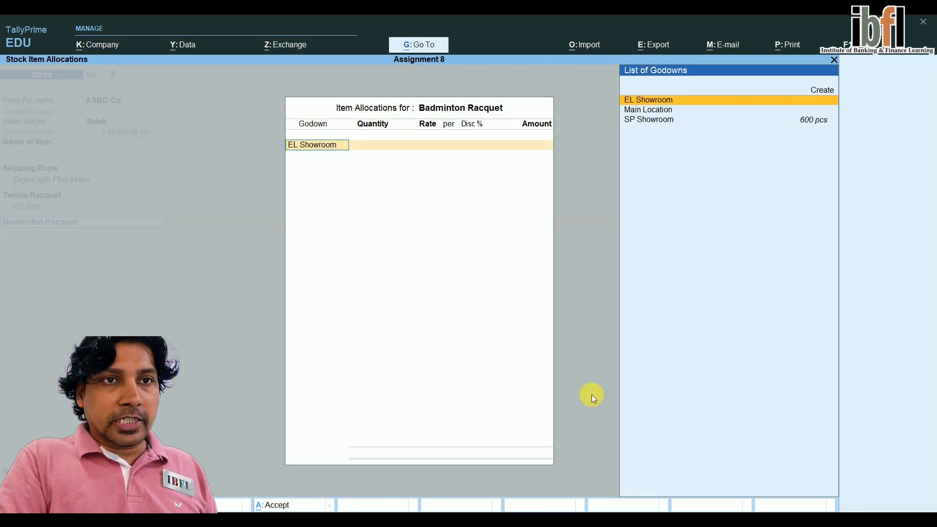
key(Down)
key(Down)
key(Return)
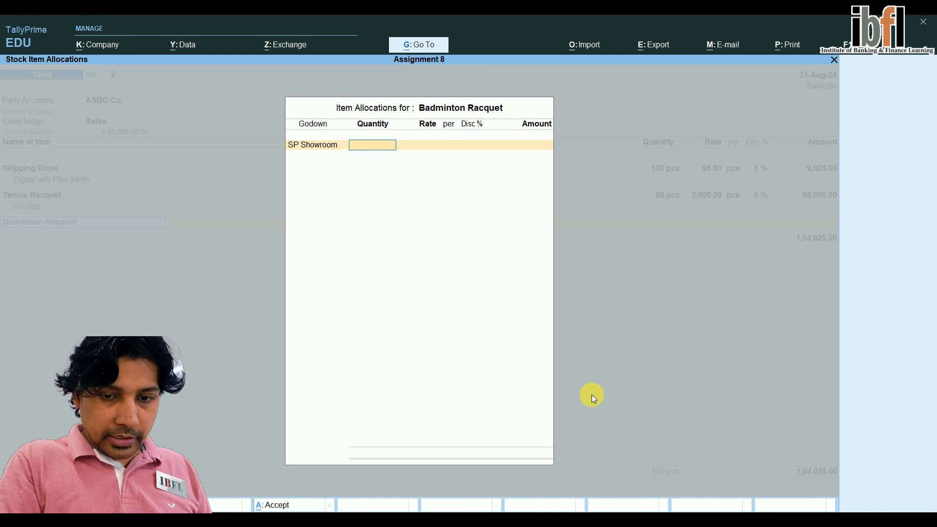
Step: Allocate 30 pcs of the Badminton Racquet at 2,500 per pcs with a 5% discount
text(30)
key(Return)
key(Return)
key(Return)
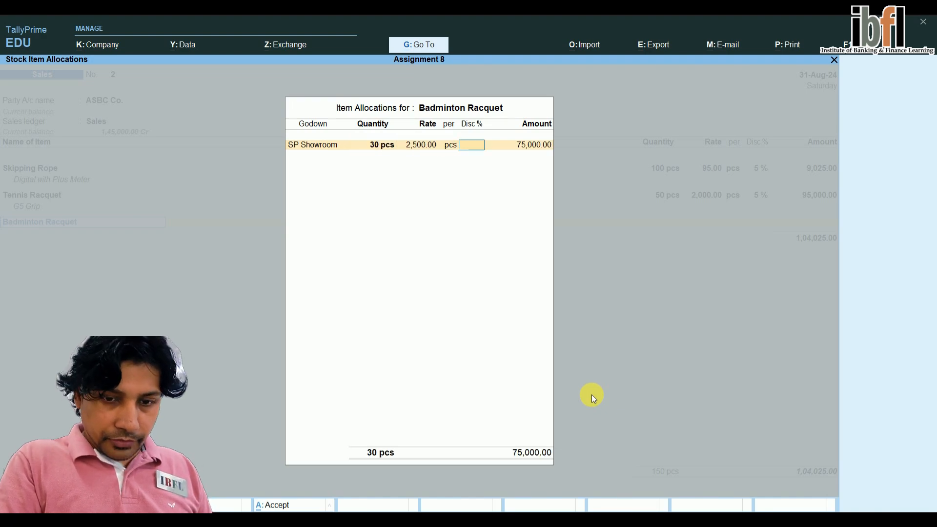
text(5)
key(Return)
key(Return)
key(Return)
key(Return)
key(Return)
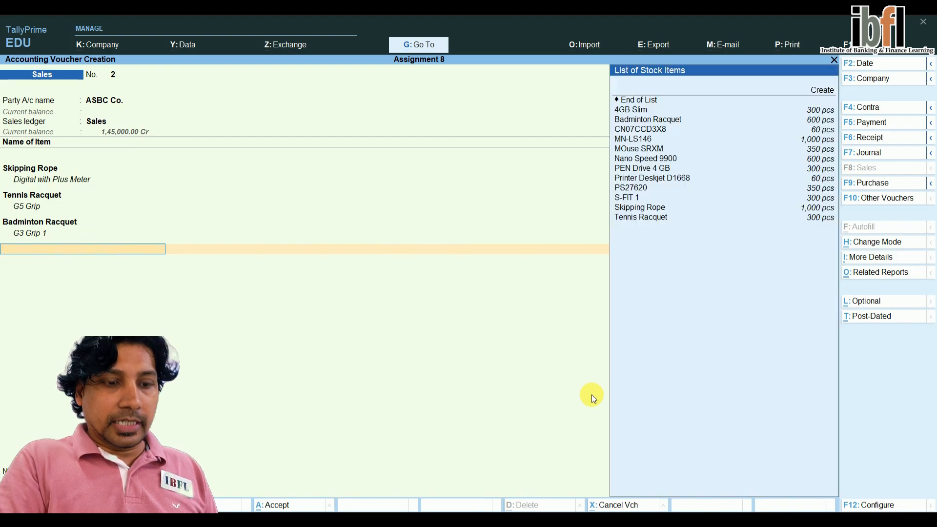
Step: Add the PEN Drive 4 GB to the sales voucher and choose the EL Showroom godown
key(Down)
key(Down)
key(Down)
key(Down)
key(Down)
key(Down)
key(Down)
key(Down)
key(Down)
key(Down)
key(Down)
key(Down)
key(Down)
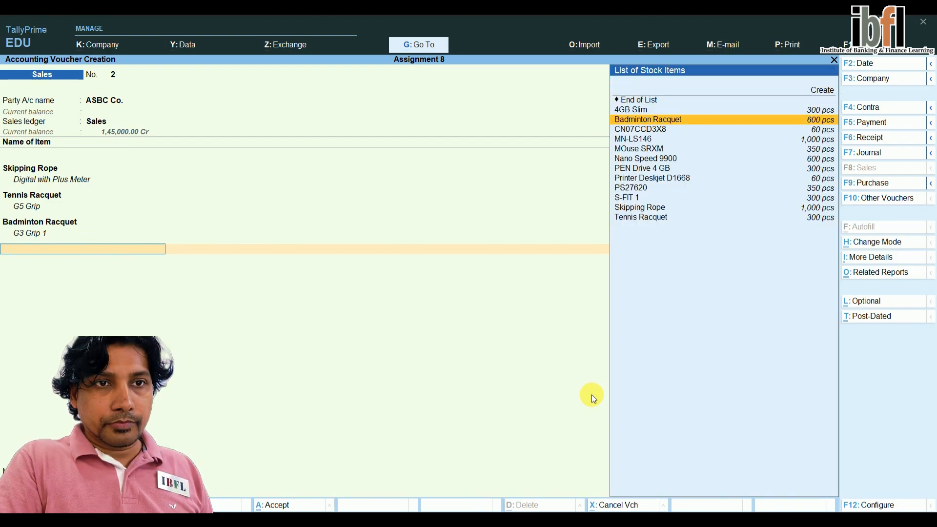
key(Up)
key(Up)
key(Up)
key(Up)
key(Return)
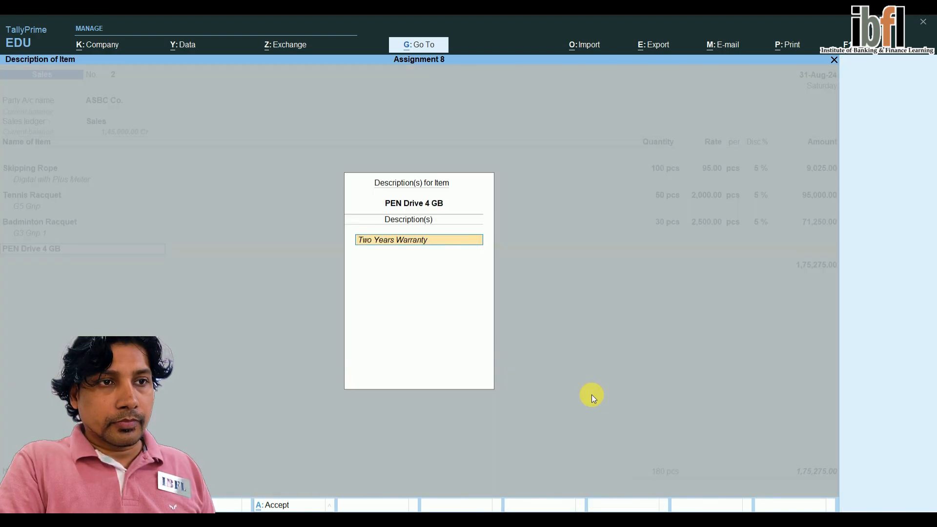
key(Return)
key(Return)
key(Return)
key(BackSpace)
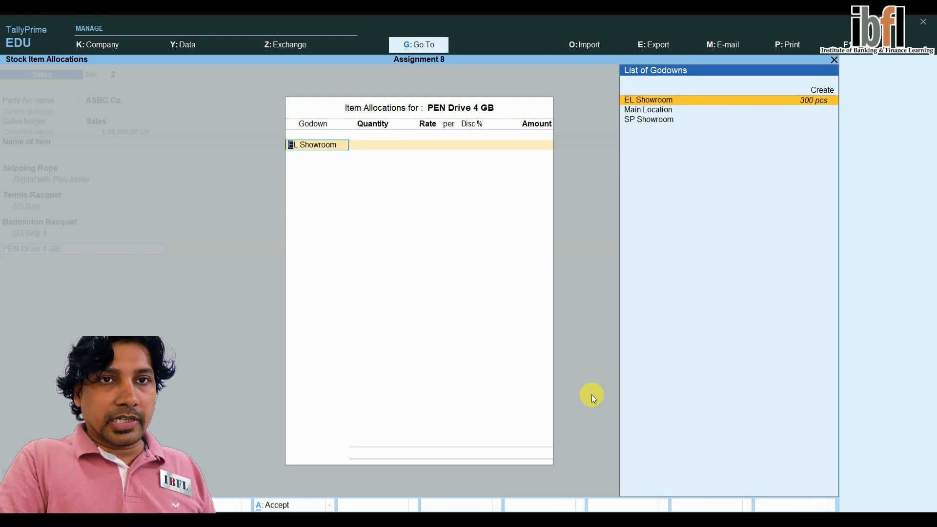
key(Return)
Step: Allocate 10 pcs of the PEN Drive 4 GB at 350 per pcs with a 5% discount
text(1)
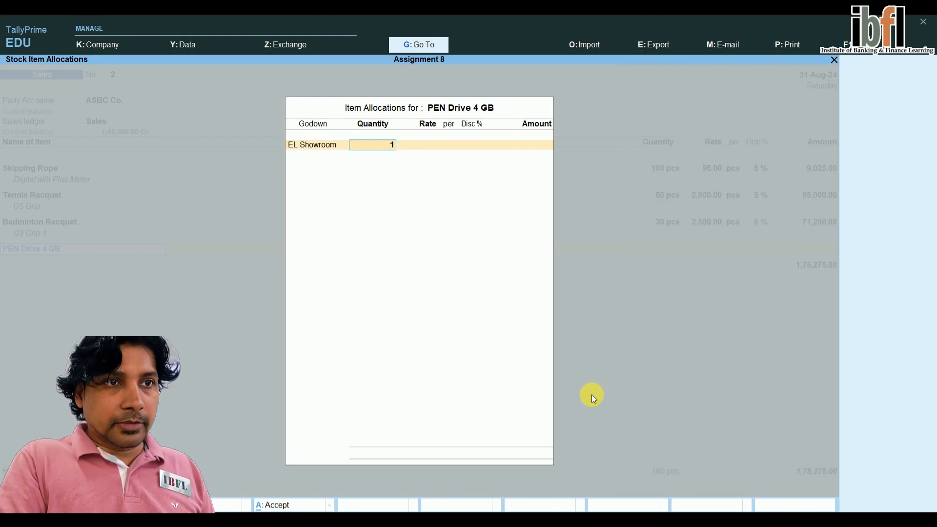
text(0)
key(Return)
key(Return)
key(Return)
text(5)
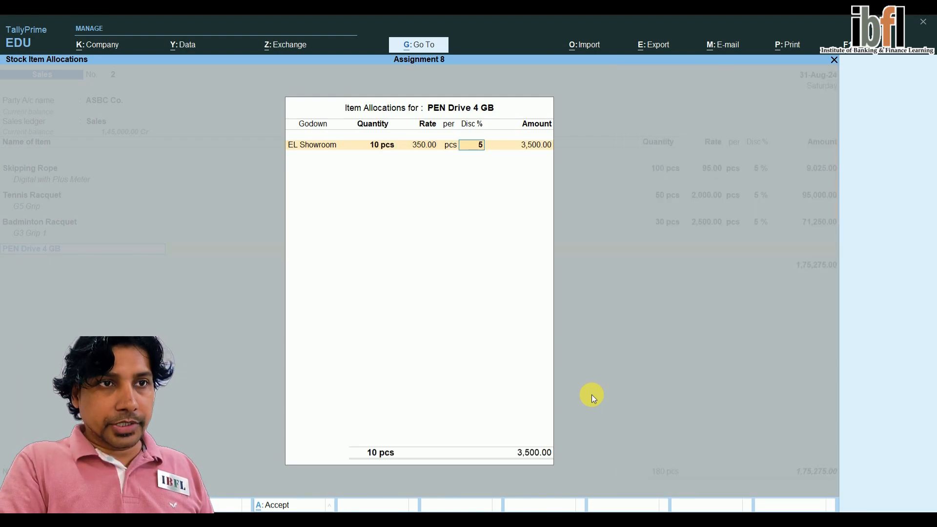
key(Return)
key(Return)
key(Return)
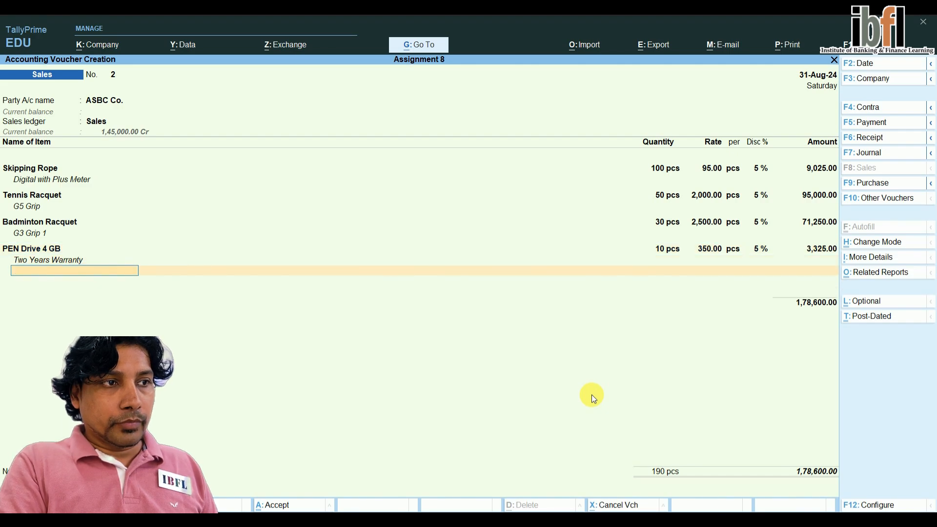
key(Return)
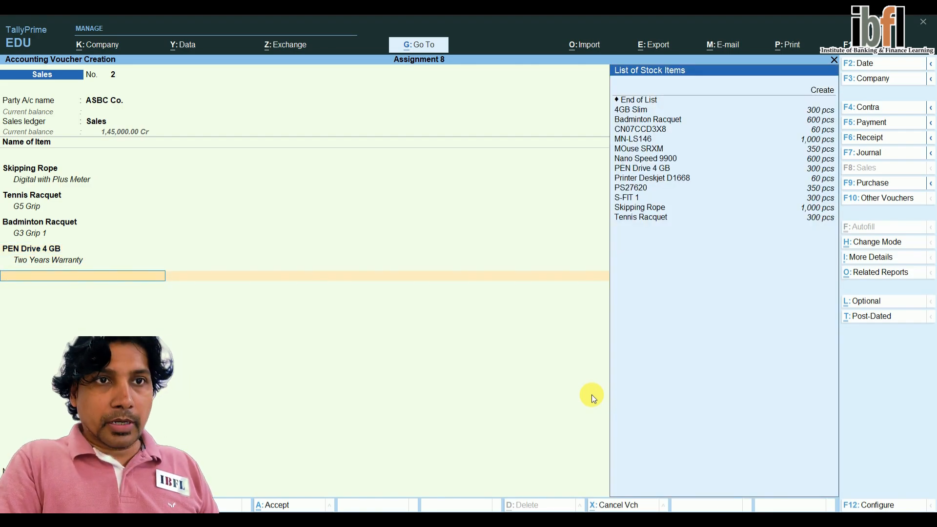
Step: Add the MOuse SRXM to the sales voucher and choose the EL Showroom godown
key(Down)
key(Down)
key(Down)
key(Down)
key(Down)
key(Down)
key(Down)
key(Down)
key(Up)
key(Up)
key(Up)
key(Down)
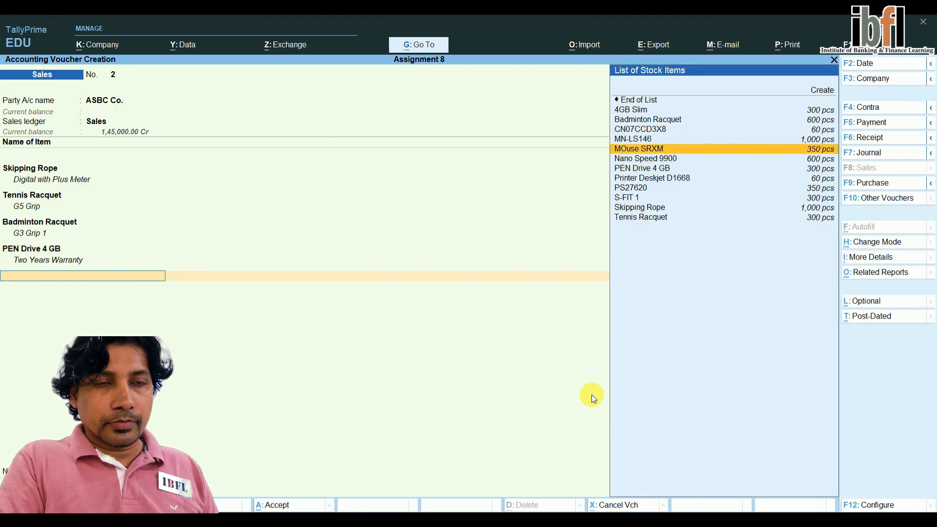
key(Return)
key(Return)
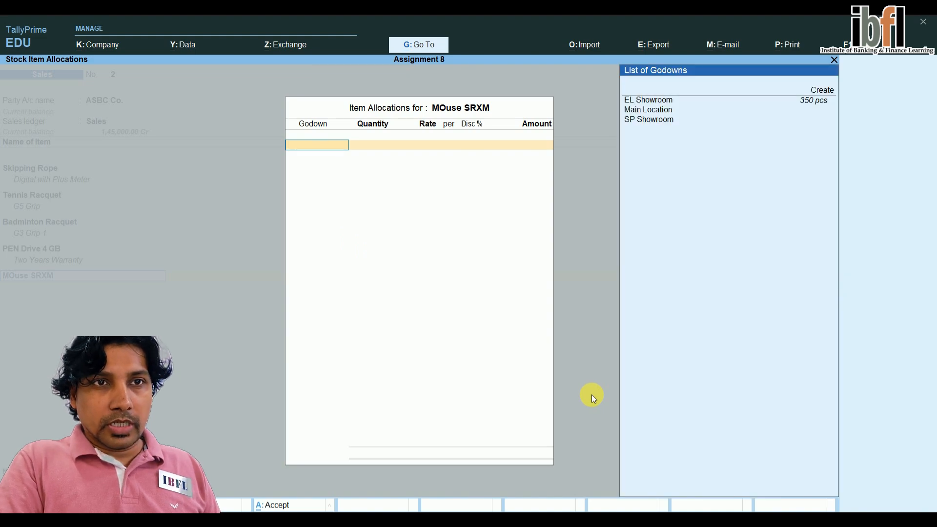
key(Down)
key(Down)
key(Up)
key(Return)
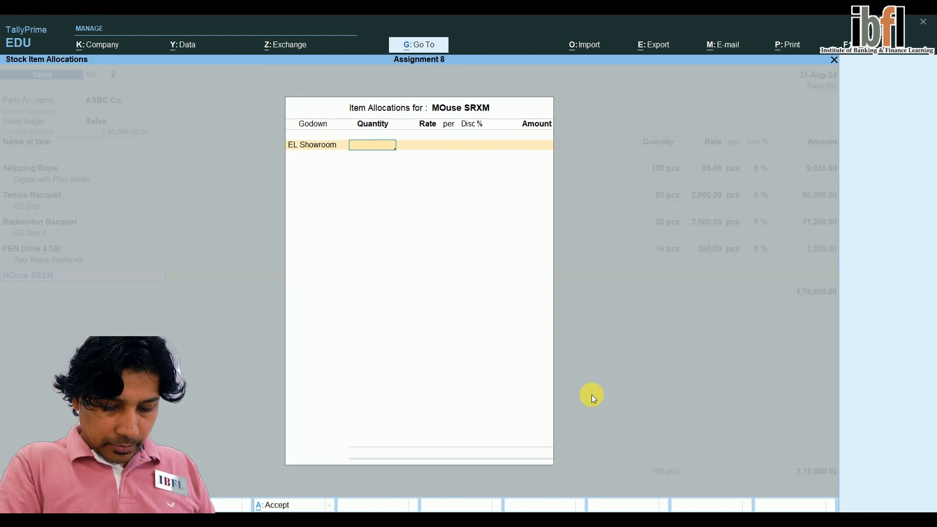
Step: Allocate 45 pcs of the MOuse SRXM at 200 per pcs with a 5% discount
text(45)
key(Return)
key(Return)
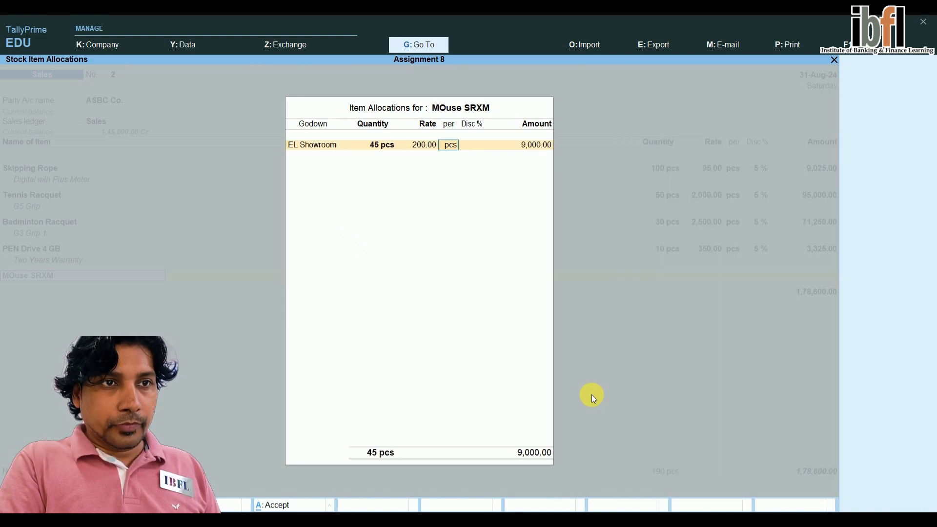
key(Return)
text(5)
key(Return)
key(Return)
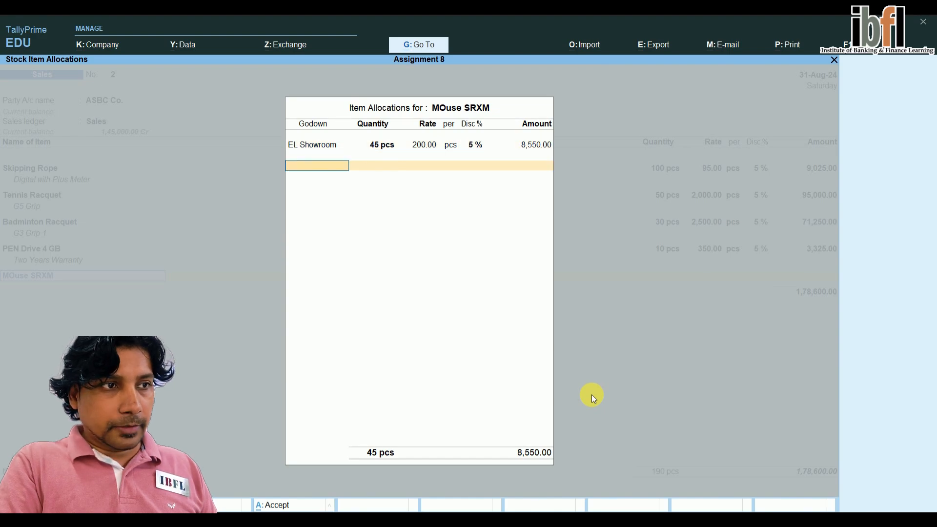
key(Return)
key(Return)
Step: Add the Printer Deskjet D1668 to the sales voucher and choose the EL Showroom godown
key(Down)
key(Down)
key(Down)
key(Down)
key(Down)
key(Down)
key(Down)
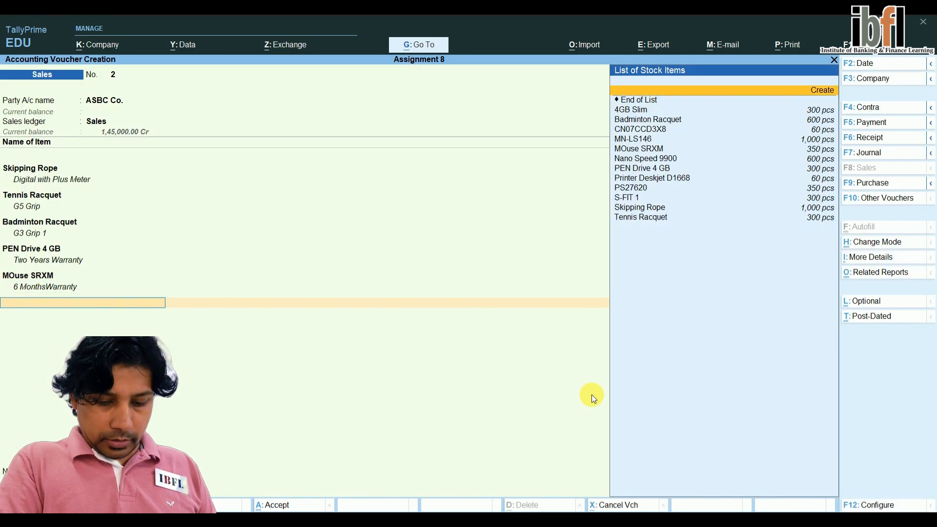
key(Down)
key(Down)
key(Down)
key(Return)
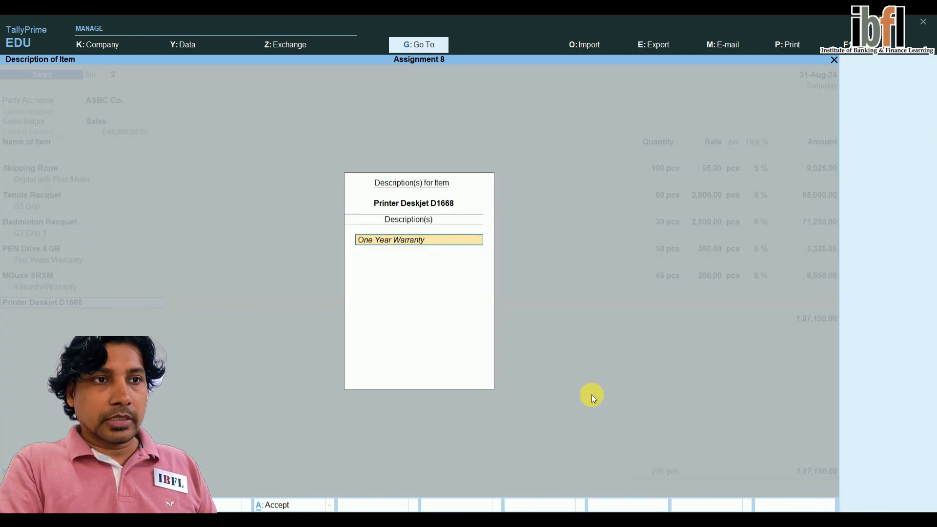
key(Return)
key(Return)
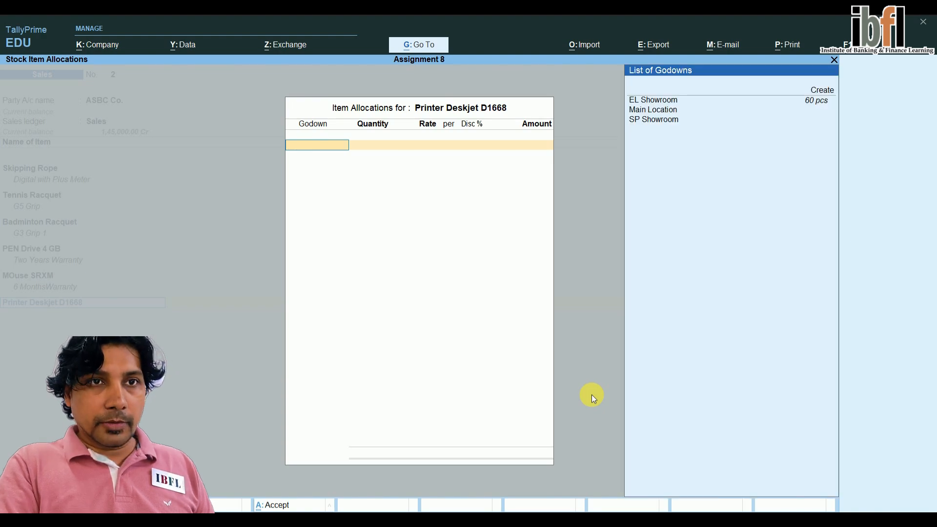
key(Down)
key(Return)
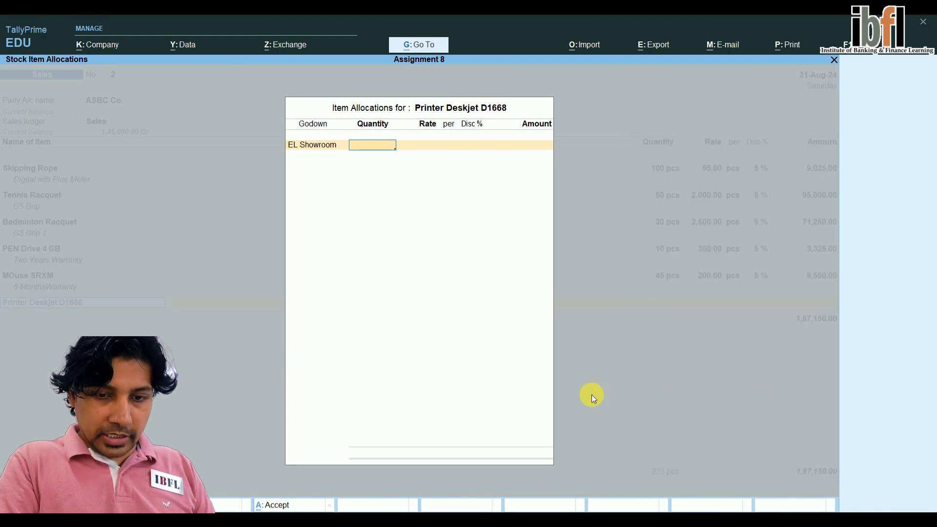
Step: Allocate 20 pcs of the Printer Deskjet D1668 at 2,000 per pcs with a 5% discount
text(20)
key(Return)
key(Return)
key(Return)
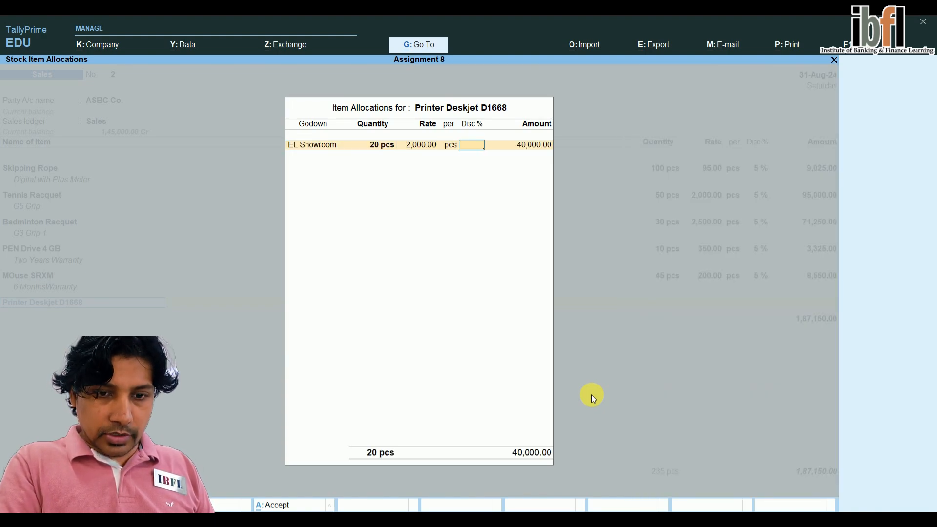
text(5)
key(Return)
key(Return)
key(Return)
key(Return)
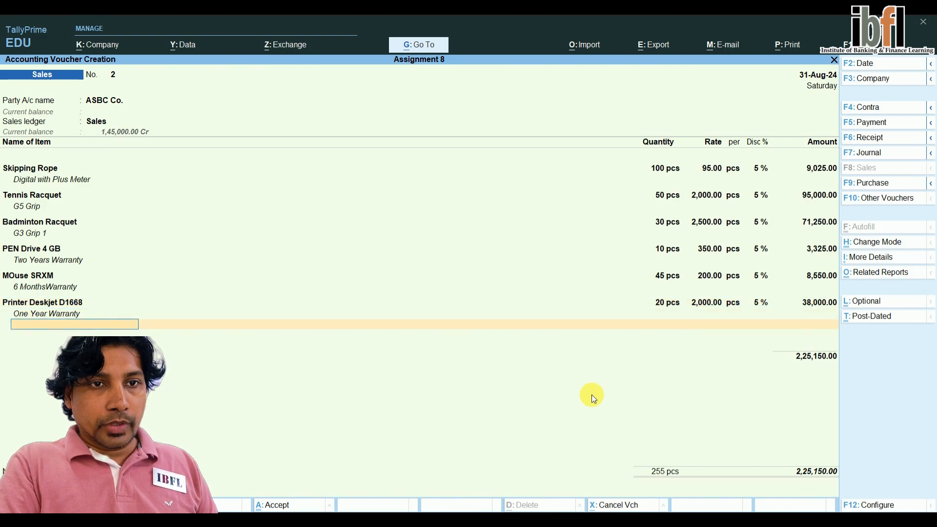
key(Return)
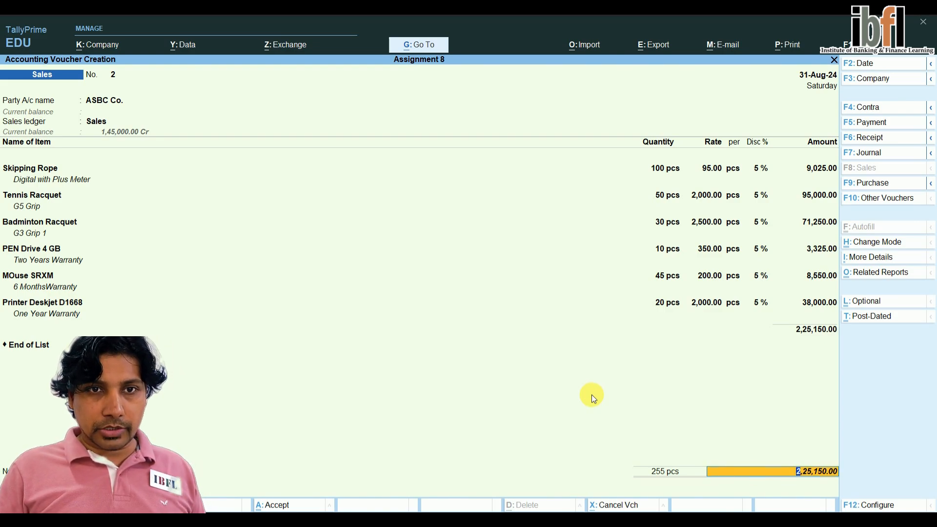
Step: Record the ASBC Co. bill as new reference Sale/102 with 30 days' credit and save the sales voucher
key(Return)
key(Return)
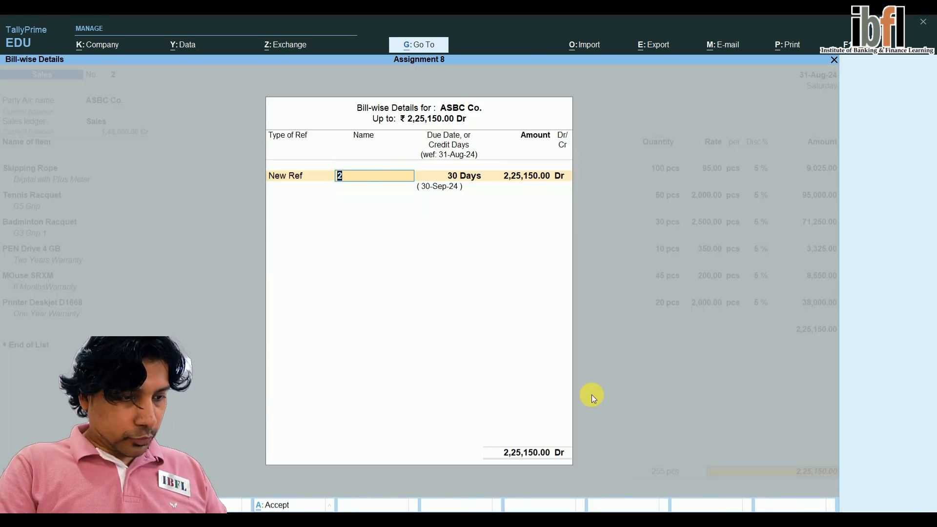
text(Sale)
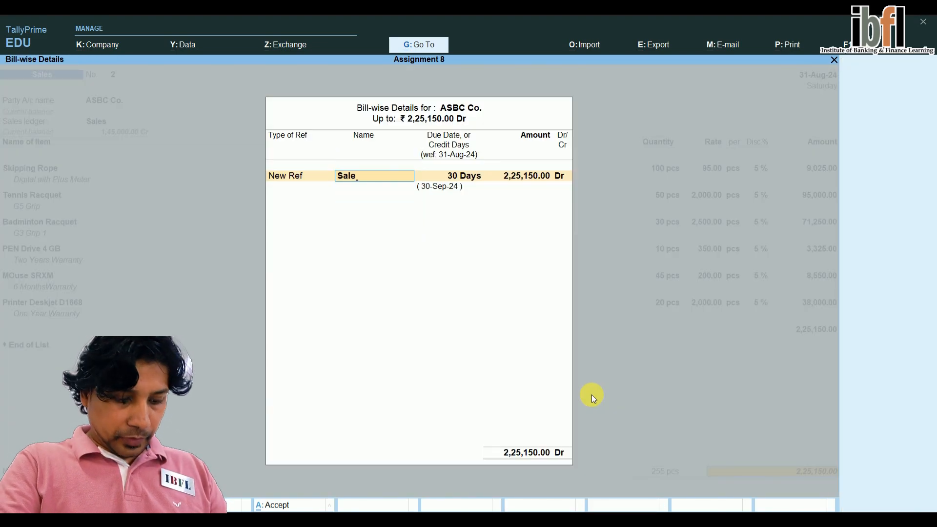
text(102)
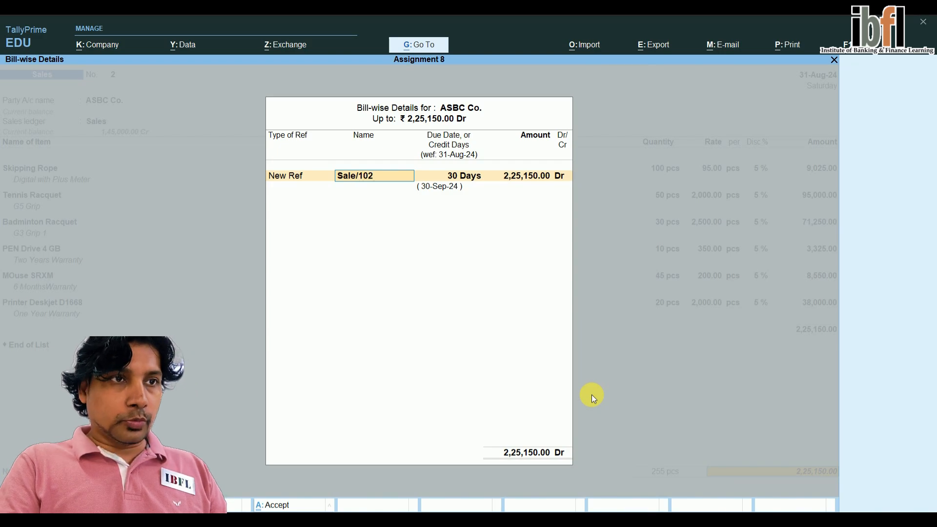
key(Return)
key(Return)
key(Return)
key(Return)
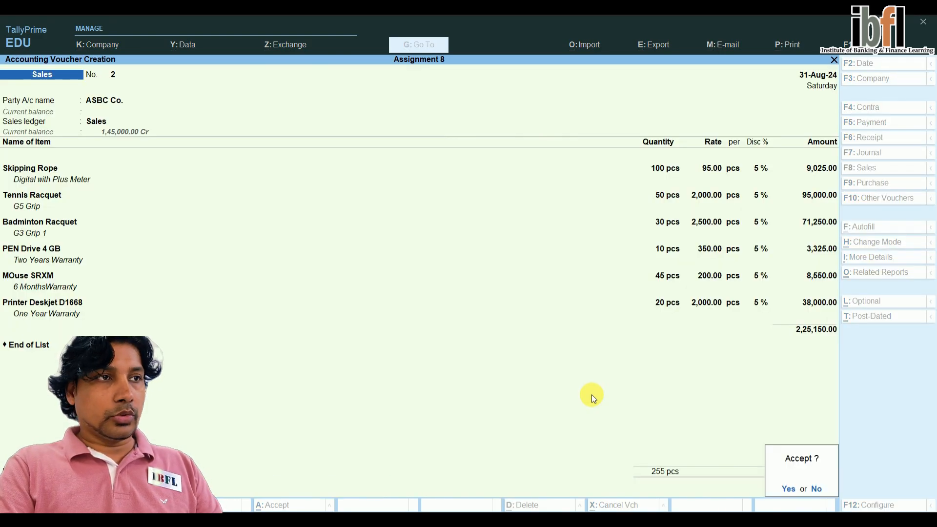
key(Return)
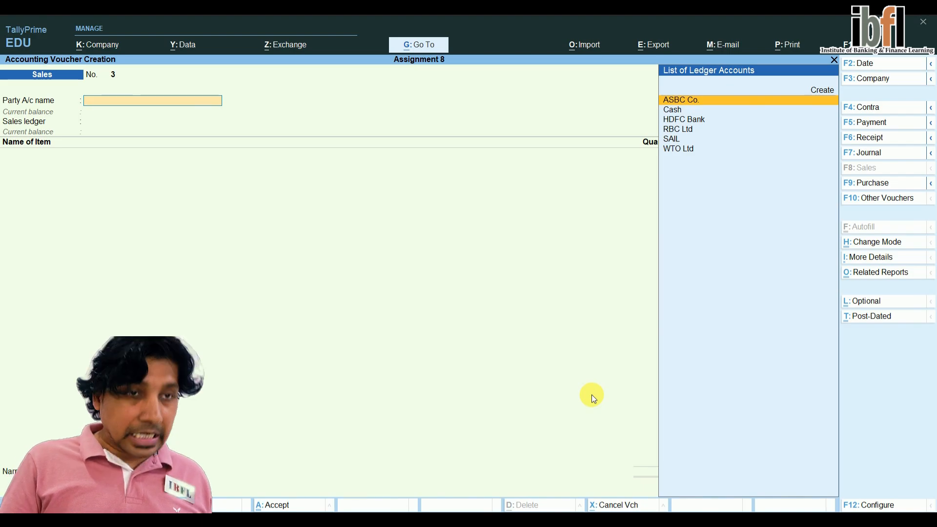
Step: Start a payment voucher and debit RBC Ltd with 3,45,000
key(F5)
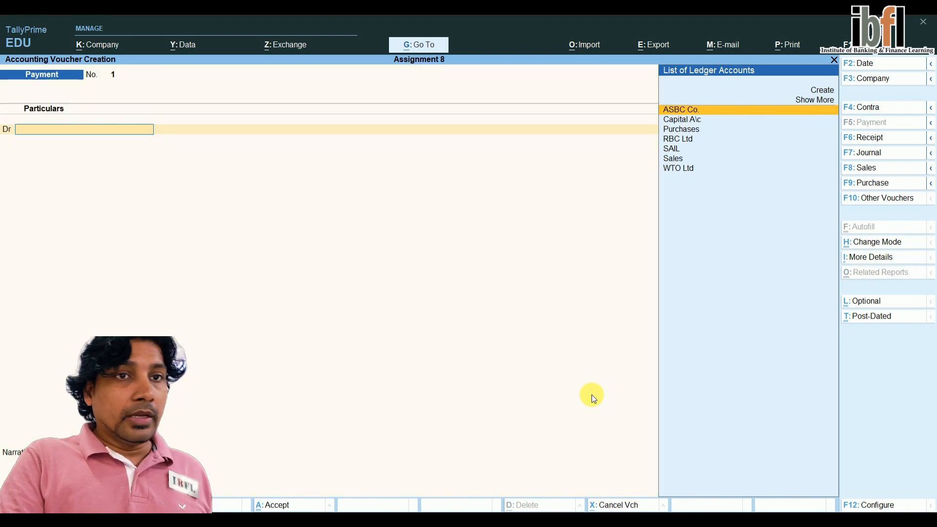
key(Down)
key(Down)
key(Down)
key(Down)
key(Up)
key(Return)
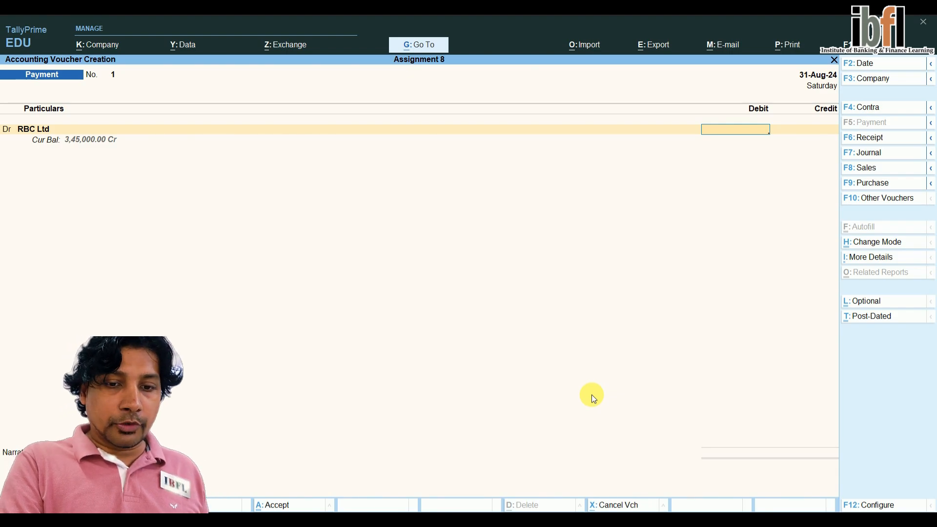
text(345000)
key(Return)
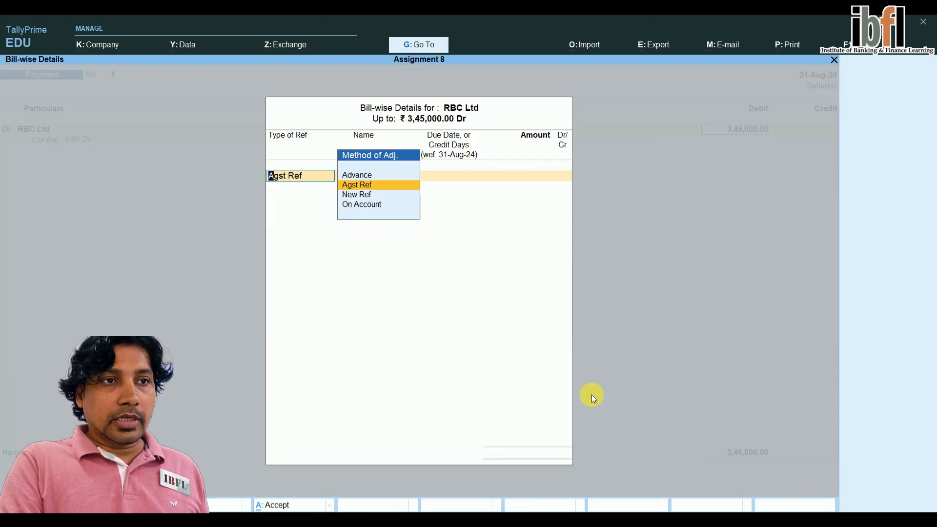
Step: Adjust the RBC Ltd payment in full against the pending bill AXC/145
key(Return)
key(Return)
key(Return)
key(Return)
key(Return)
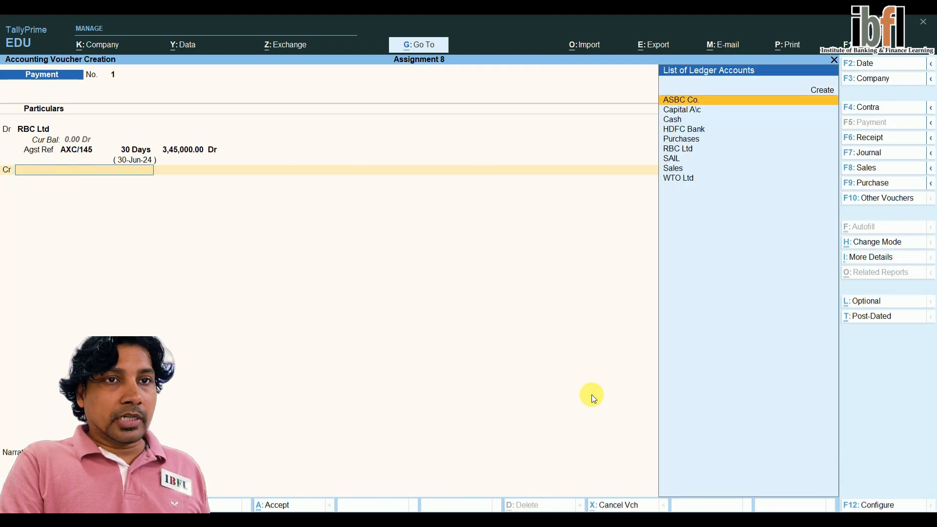
Step: Credit HDFC Bank with 2,93,250 in the payment voucher and allocate it as a cheque
key(Down)
key(Down)
key(Down)
key(Return)
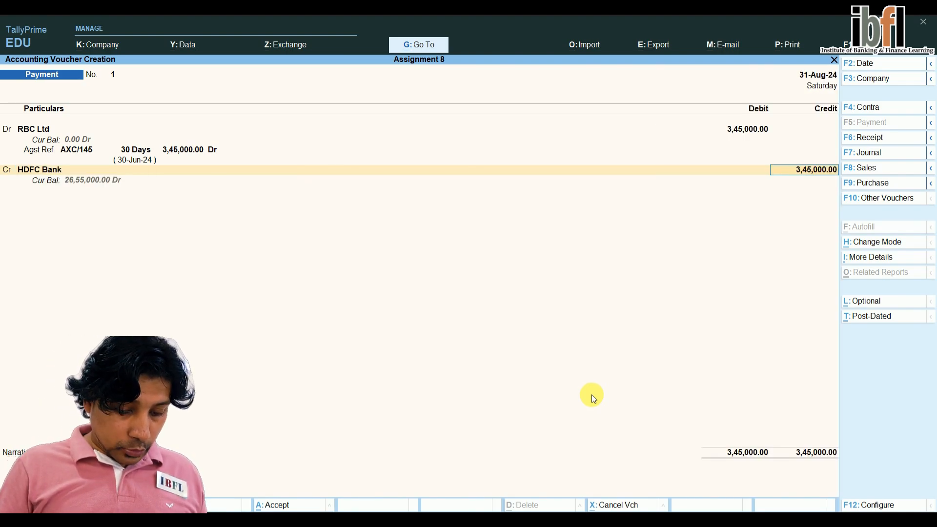
key(ctrl+n)
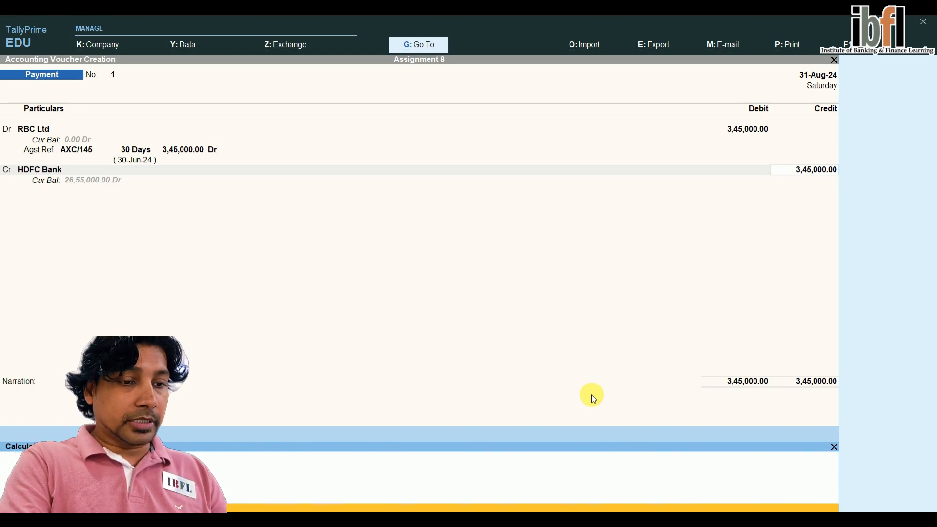
text(293250)
key(Return)
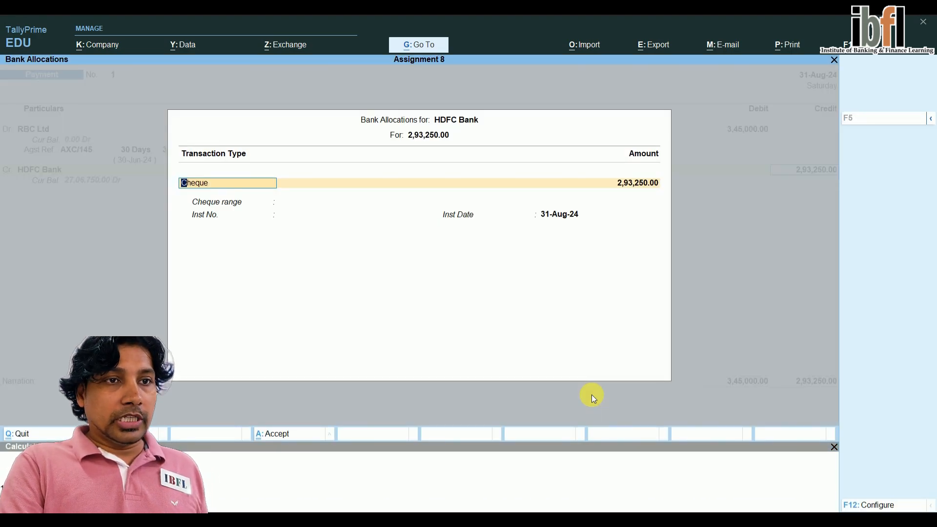
key(Return)
key(Return)
key(Return)
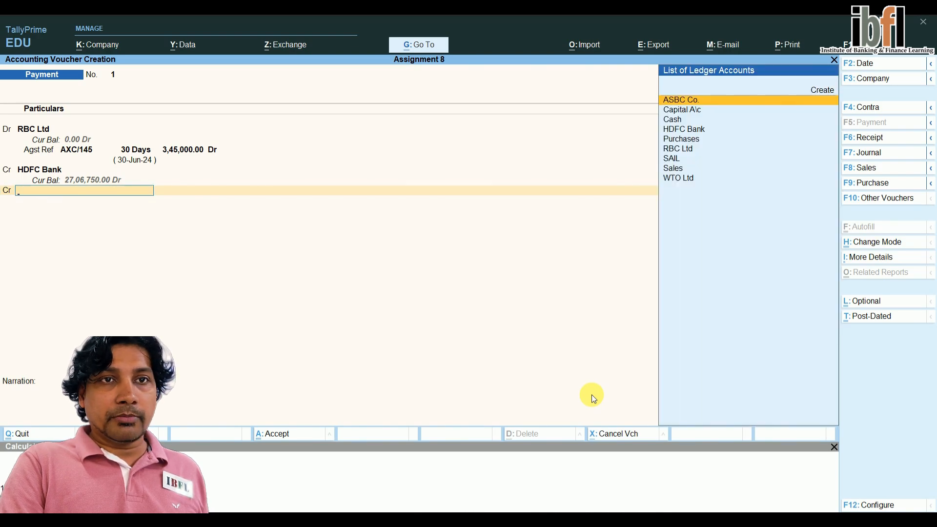
Step: Start creating a new ledger named Dis Recvd for the payment voucher's second credit line
key(Up)
key(Return)
text(Dis)
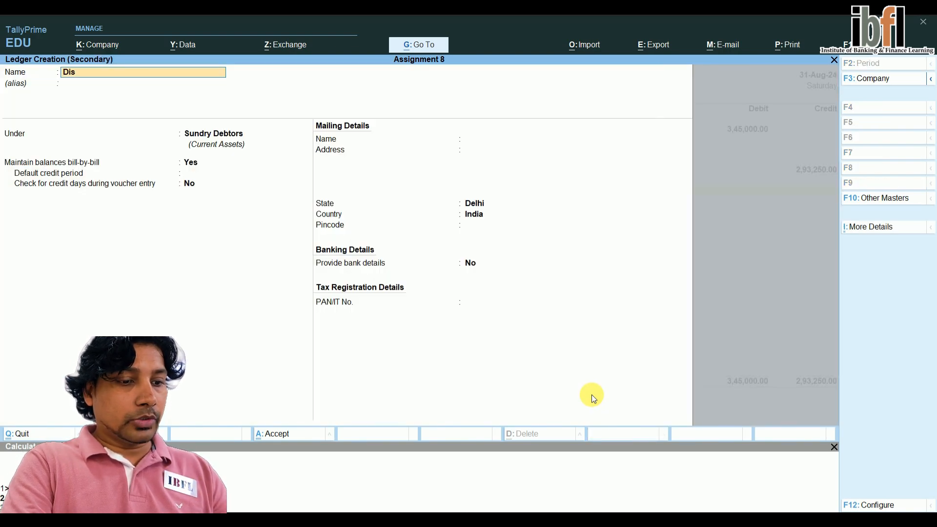
text( Recvd)
key(Return)
key(Return)
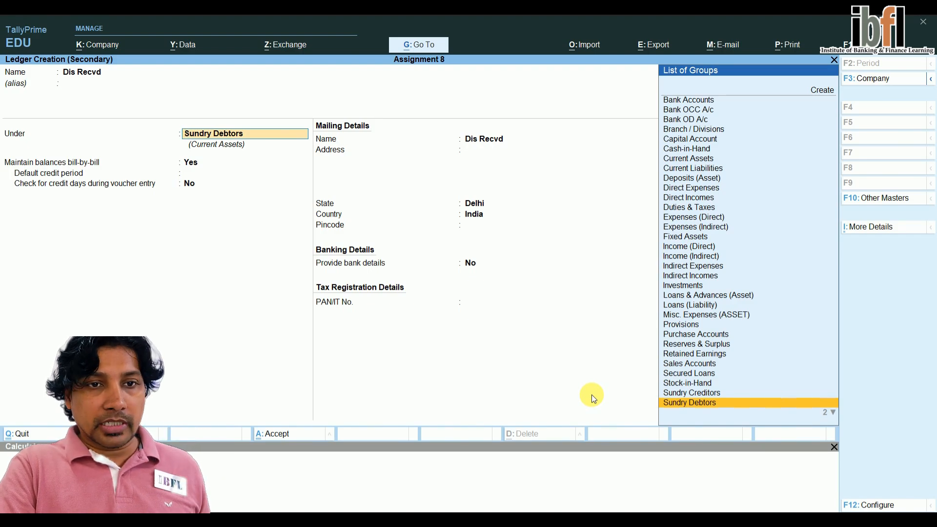
Step: Place the Dis Recvd ledger under the Indirect Incomes group
key(Up)
key(Up)
key(Up)
key(Up)
key(Up)
key(Up)
key(Up)
key(Up)
key(Up)
key(Up)
key(Up)
key(Up)
key(Up)
key(Return)
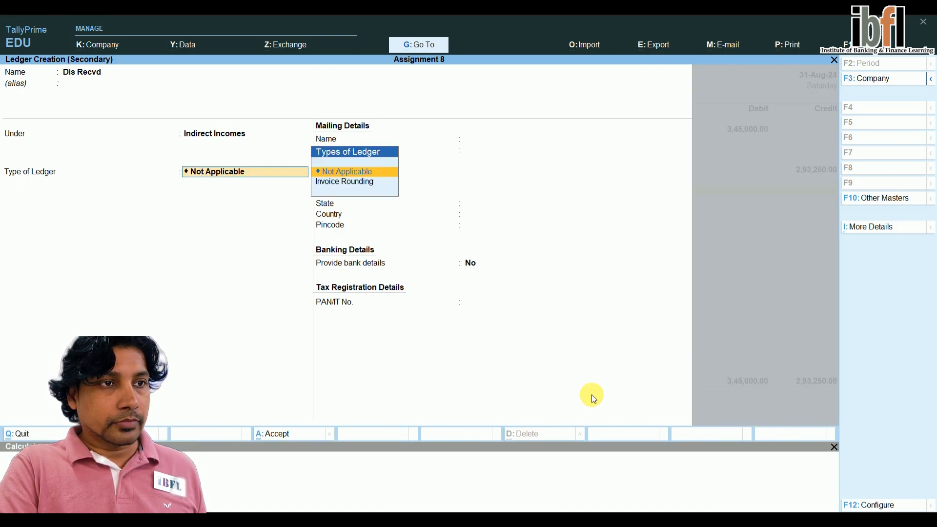
Step: Keep the Dis Recvd ledger's type as Not Applicable and save the ledger
key(Return)
key(ctrl+a)
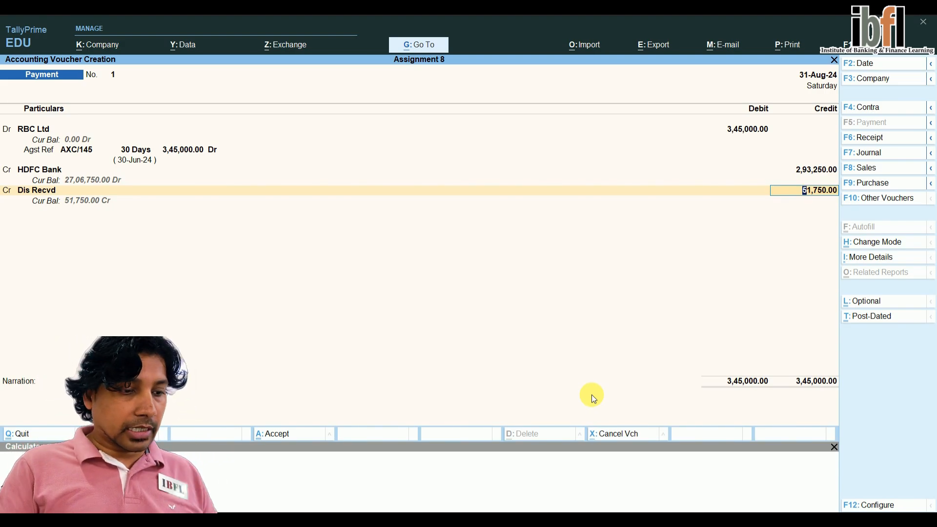
Step: Check the discount amount by working out 15% of 345000 in the Windows Calculator, and return to the payment voucher
key(super)
text(cal)
key(Return)
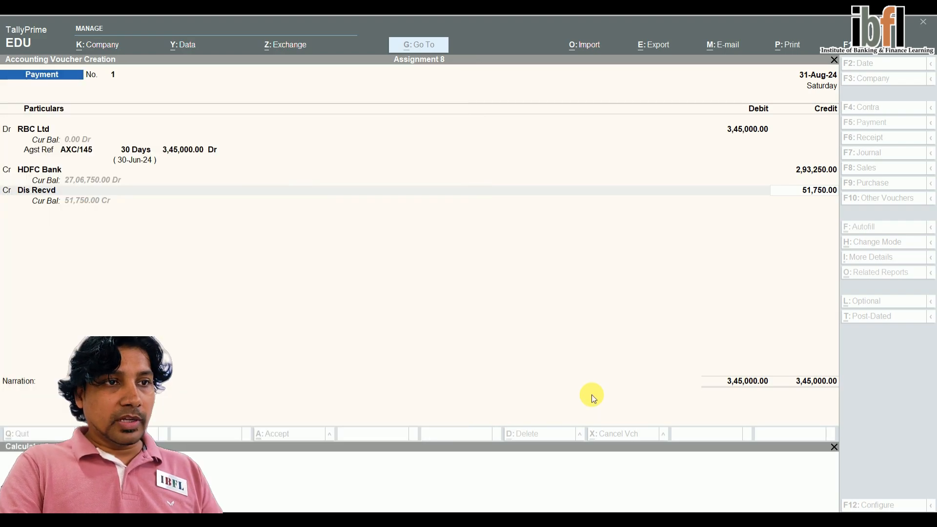
text(345000*)
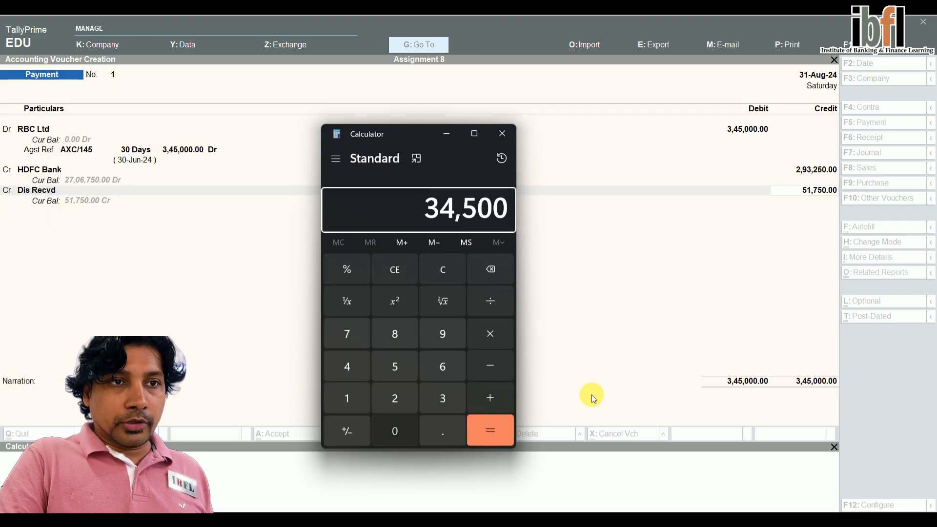
text(15%)
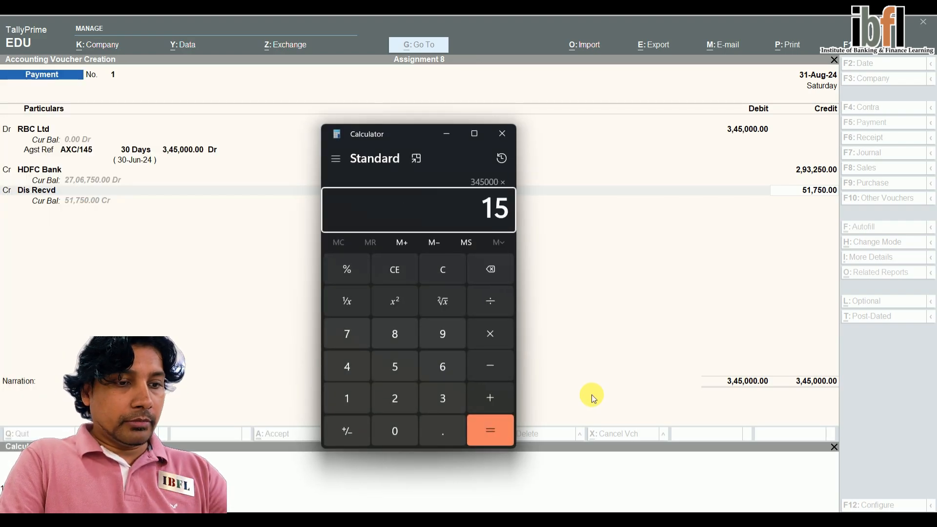
key(Return)
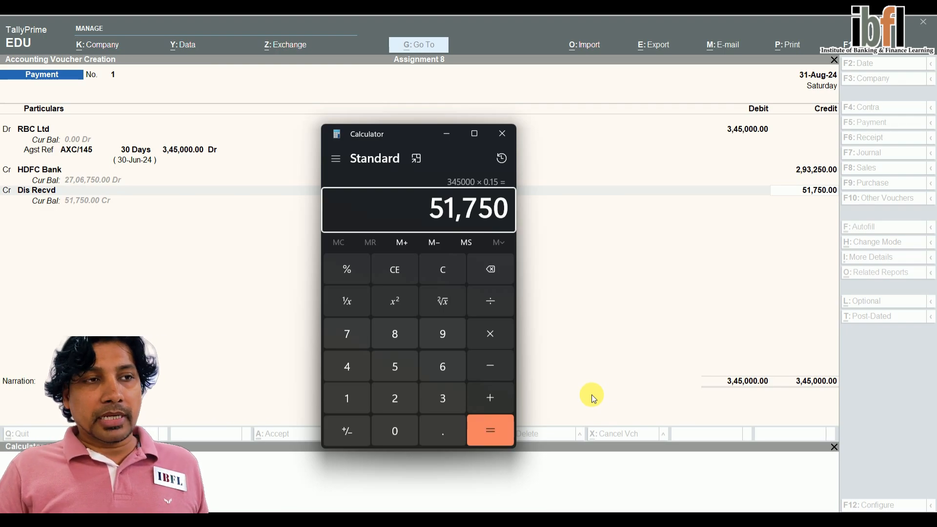
key(alt+Tab)
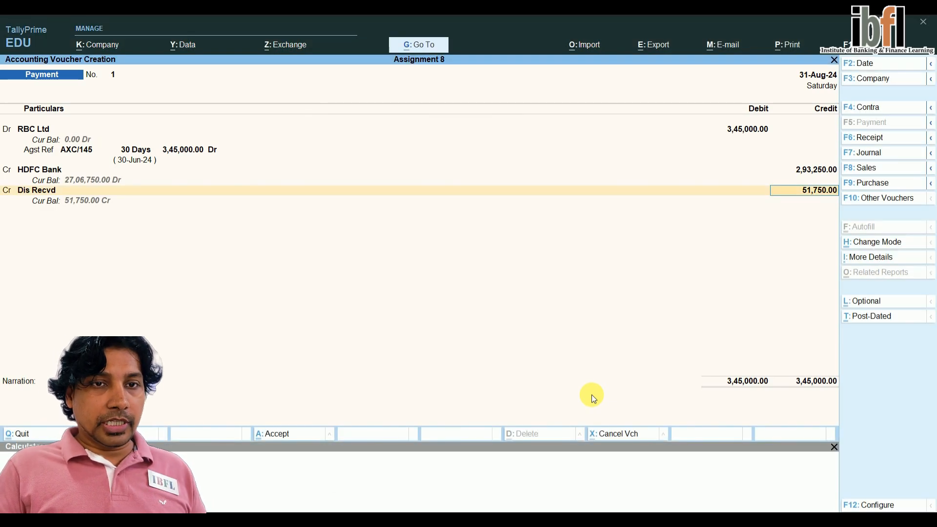
Step: Credit Dis Recvd with 51,750 and save the RBC Ltd payment voucher
key(Return)
key(Return)
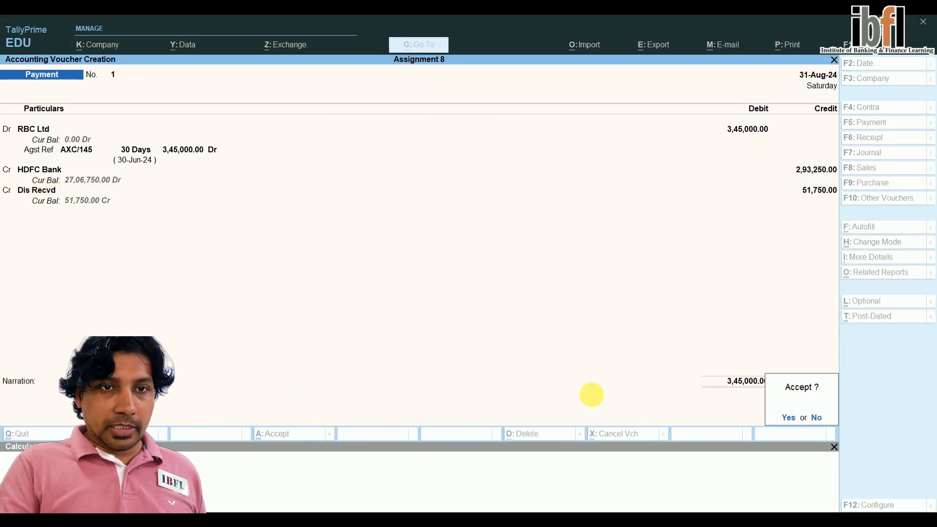
key(Return)
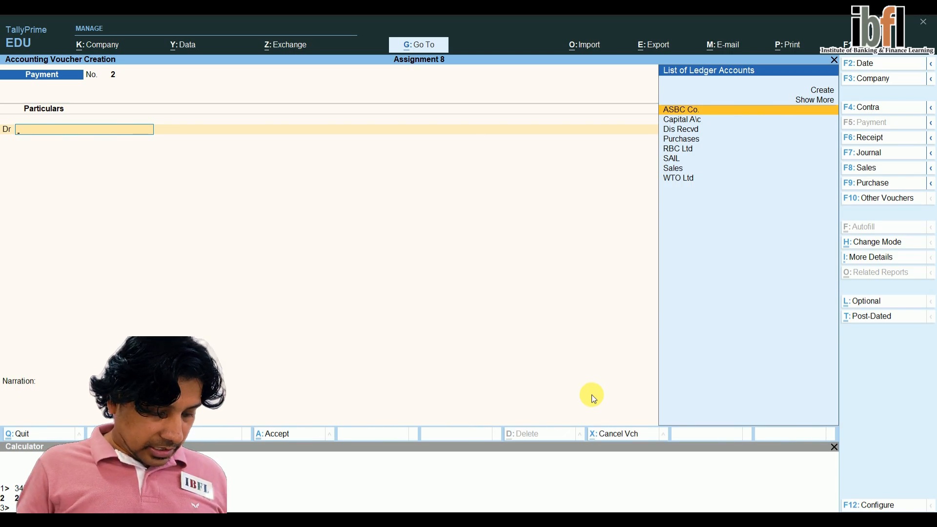
Step: Set the voucher date to 1-Sep-24 and switch to a receipt voucher
key(F2)
text(1-8)
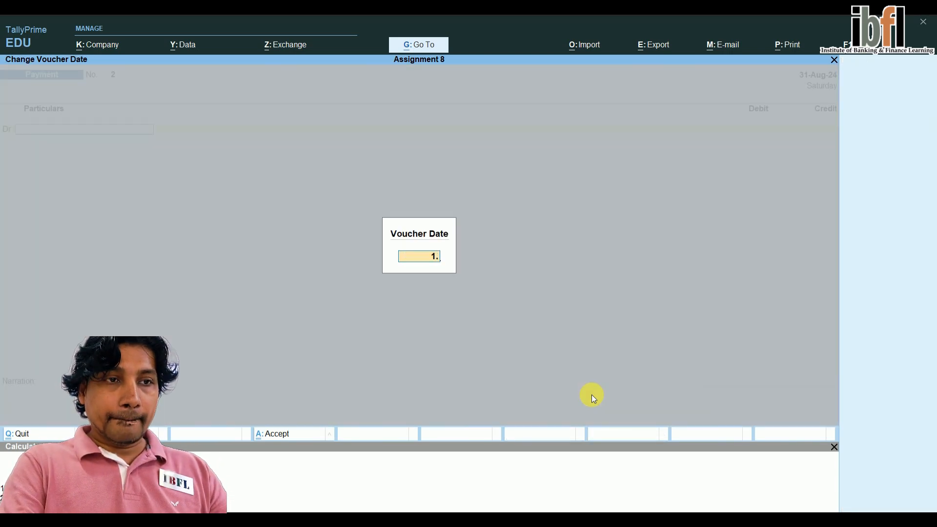
key(Return)
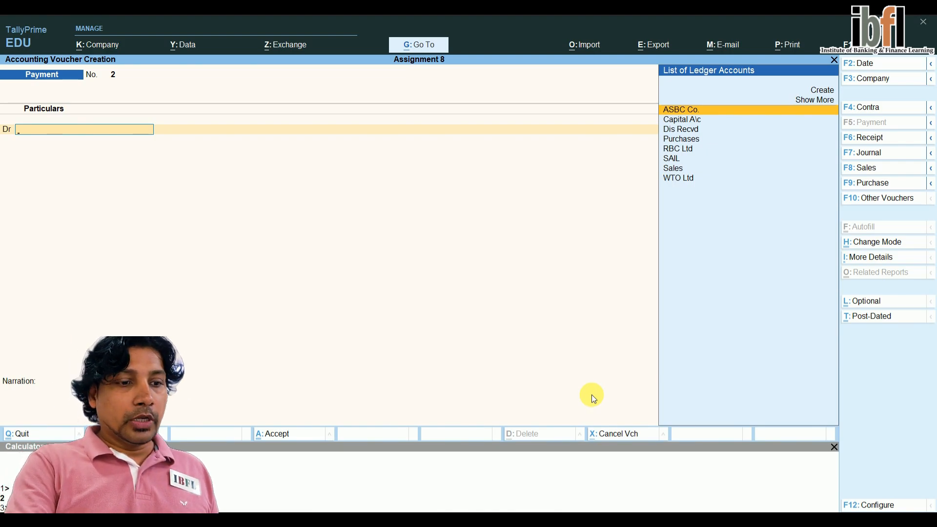
key(F6)
Step: Credit WTO Ltd with 1,45,000 in the receipt voucher
key(Down)
key(Down)
key(Down)
key(Down)
key(Down)
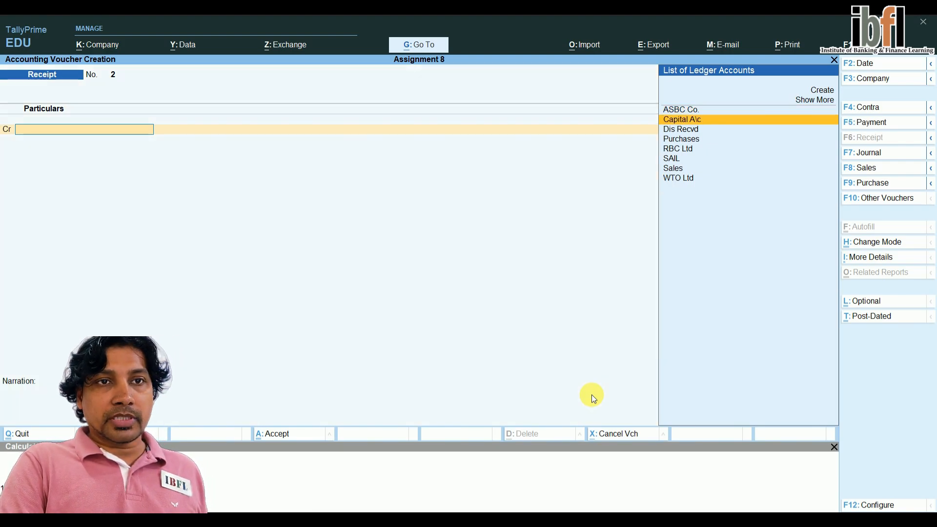
key(Down)
key(Down)
key(Return)
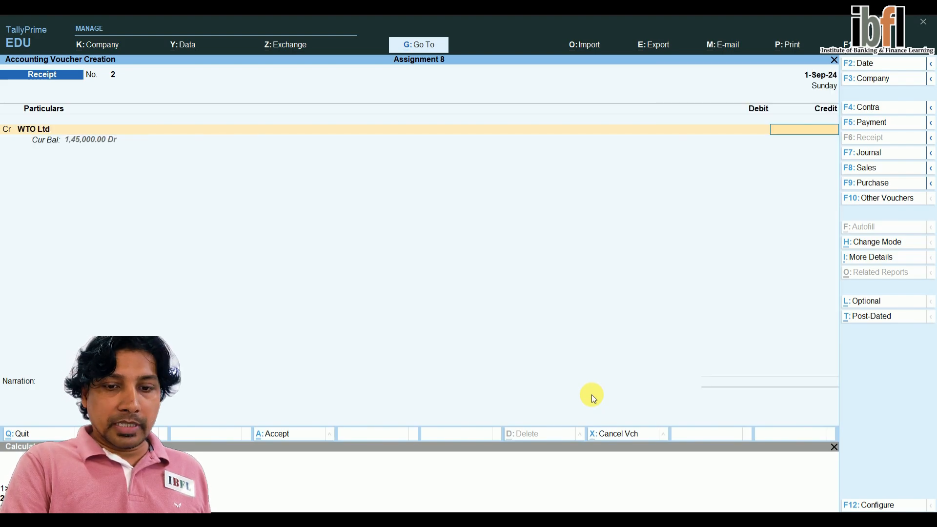
text(1,45,000)
key(Return)
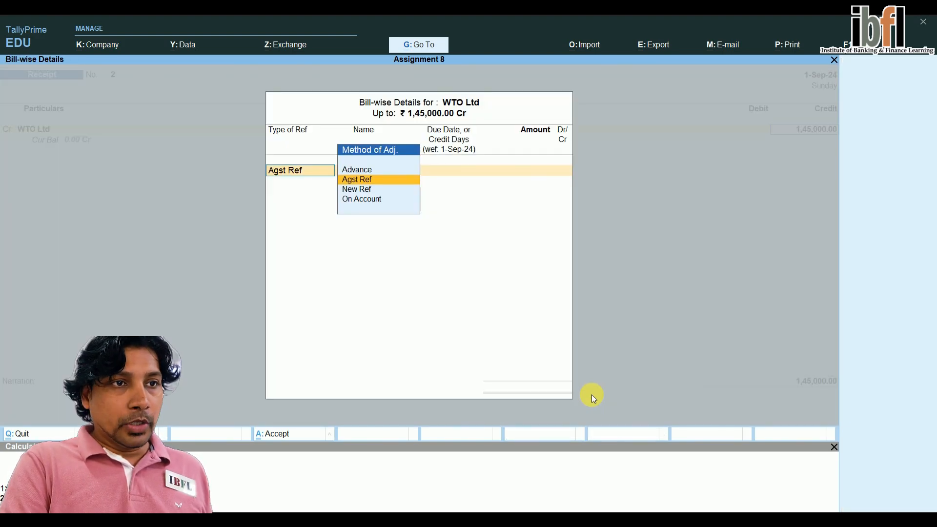
Step: Adjust the full WTO Ltd receipt against the pending bill Sale/101
key(Return)
key(Return)
key(Return)
key(Return)
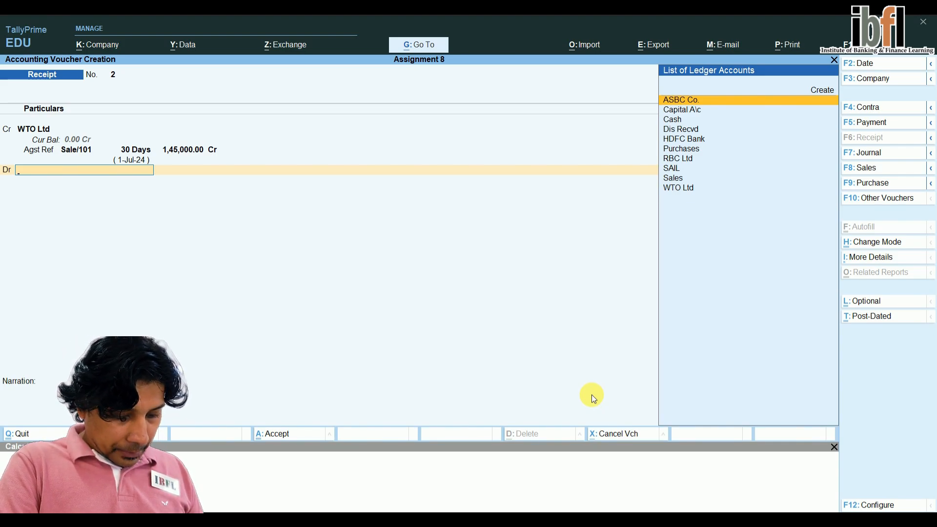
Step: Debit Cash with 1,16,000 in the receipt voucher, using the built-in calculator for the reduced amount
key(Down)
key(Down)
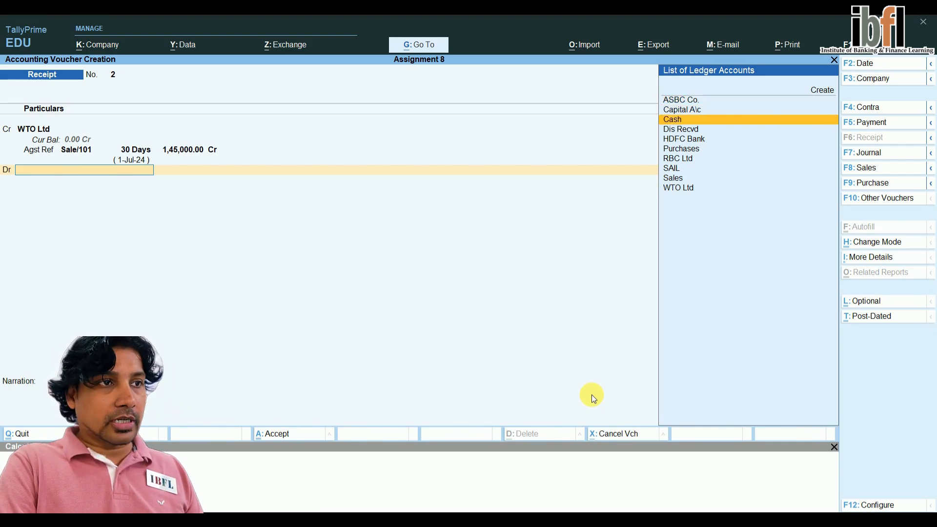
key(Return)
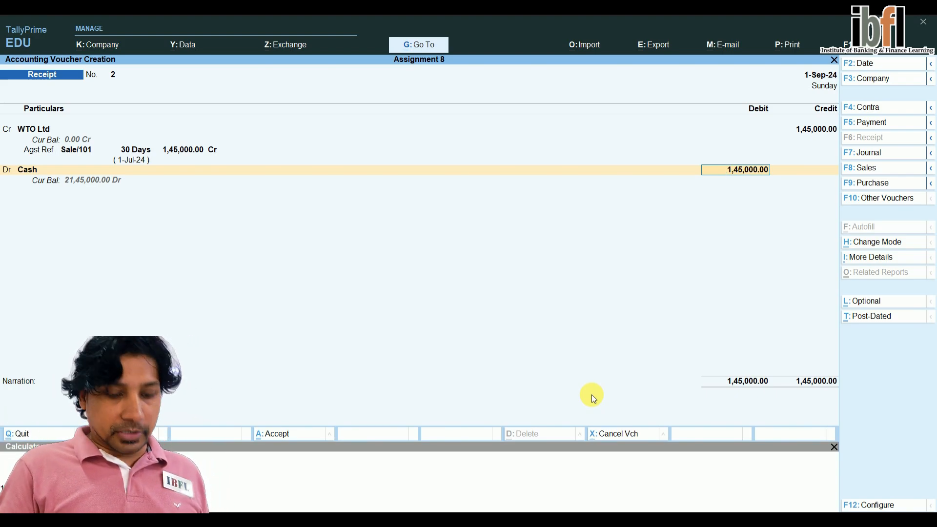
key(ctrl+n)
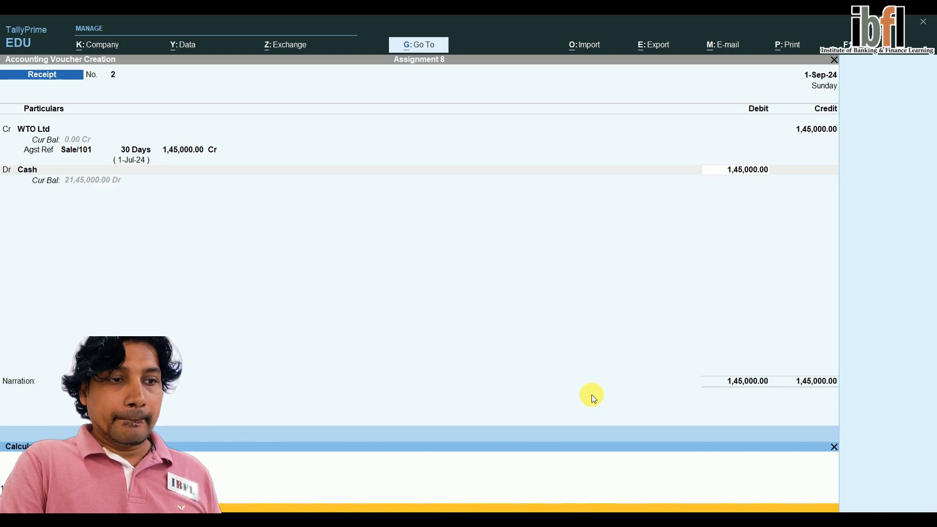
key(Return)
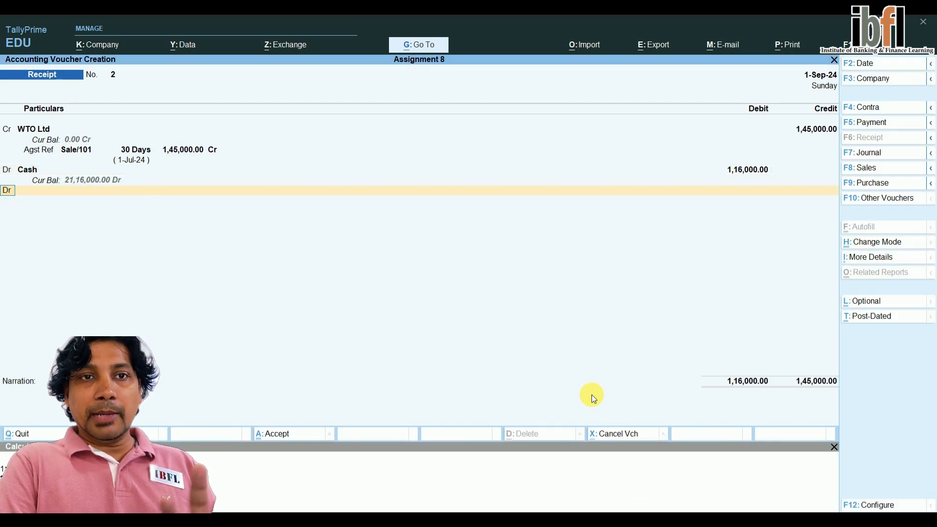
Step: Create a Bad Debts ledger under Indirect Expenses for the receipt voucher's second debit line
key(Return)
key(alt+c)
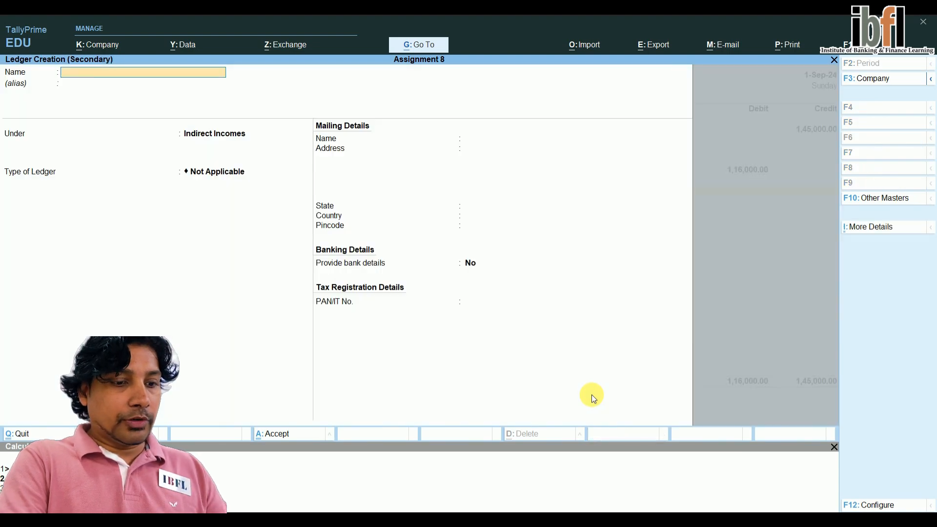
text(Bad debts)
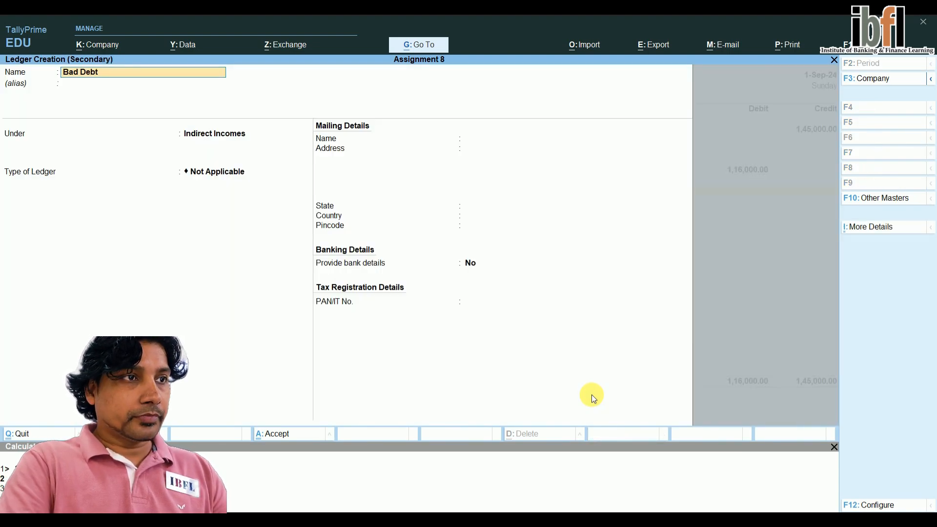
key(Return)
key(Return)
text(Ind)
key(Down)
key(Down)
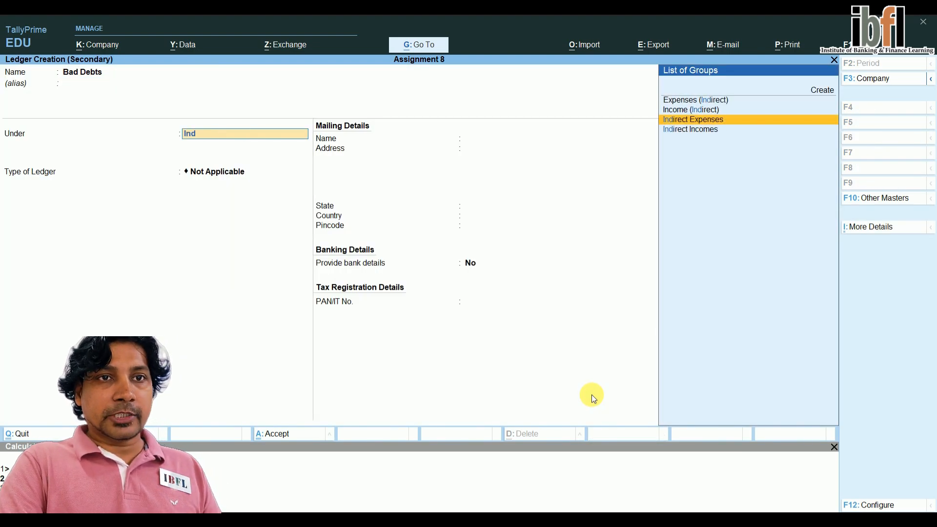
key(Return)
key(Return)
key(Return)
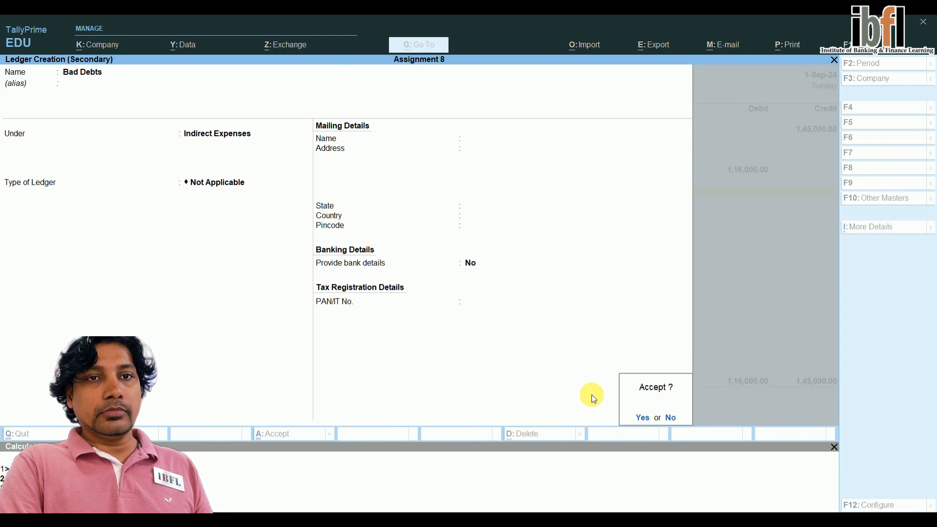
key(Return)
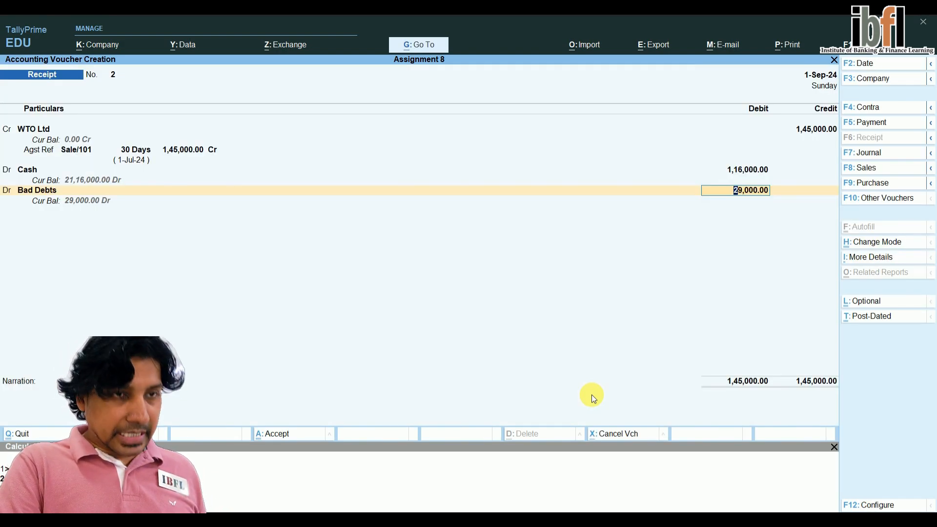
Step: Debit Bad Debts with 29,000 and save the WTO Ltd receipt voucher
key(Return)
key(Return)
key(Return)
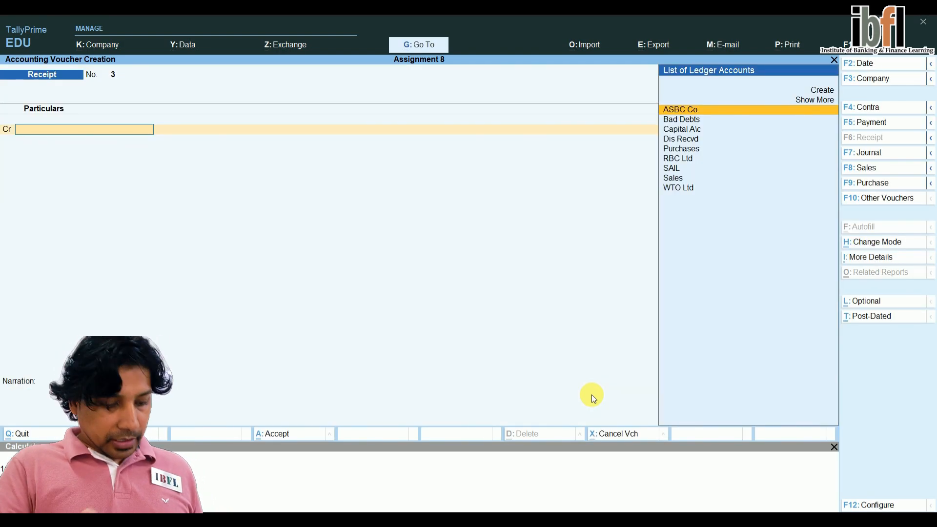
Step: Set the voucher date to 2-Sep-24 and switch to a payment voucher
key(F2)
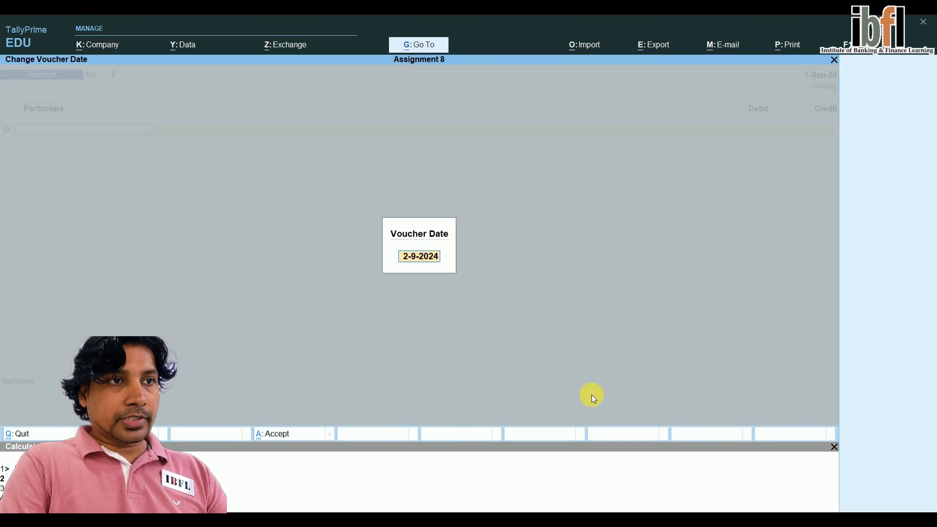
key(Return)
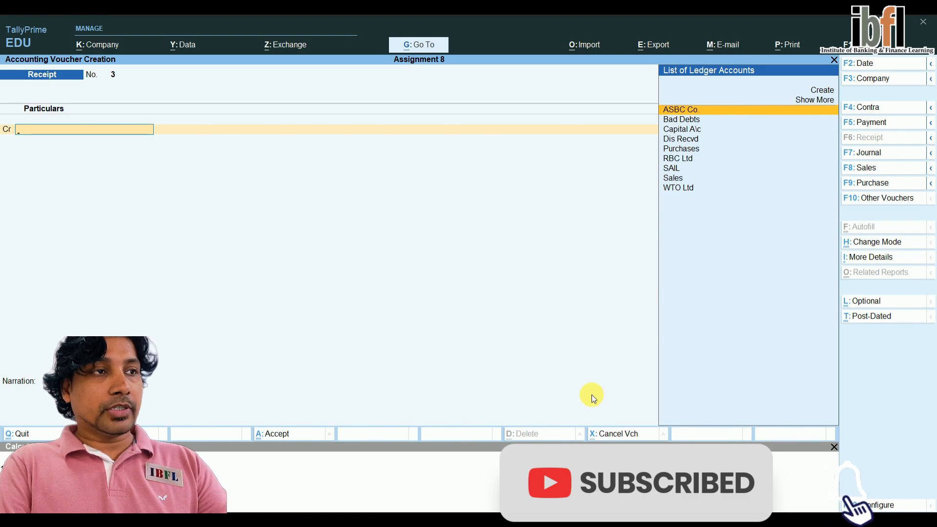
key(F5)
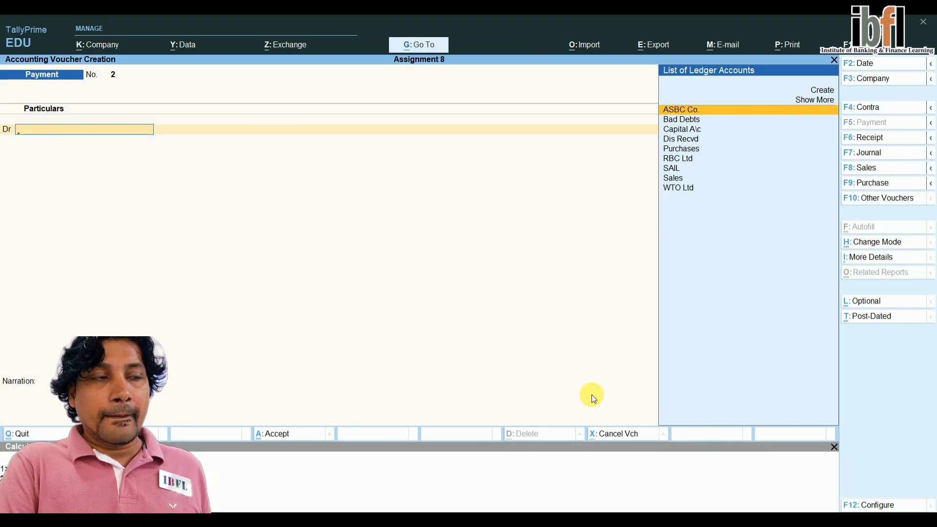
Step: Start creating a new ledger named Drawings for the payment voucher's debit line
key(Up)
key(Up)
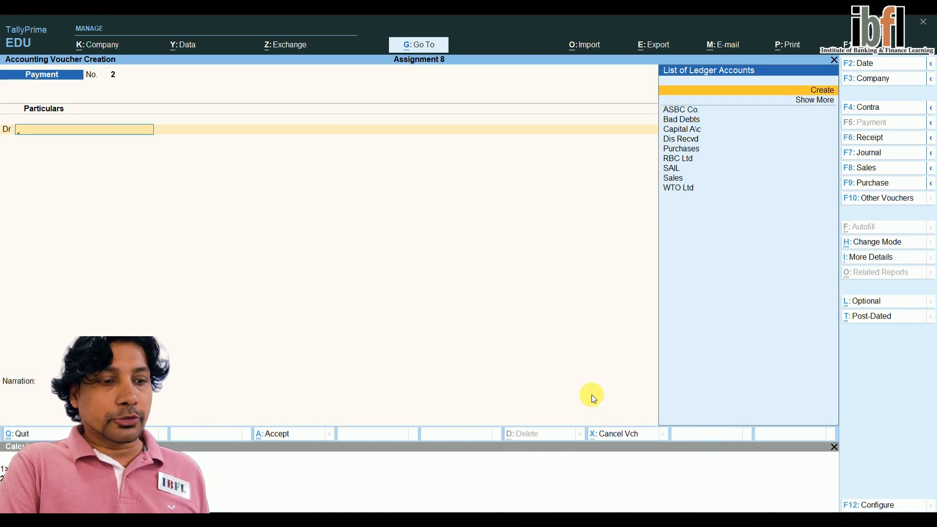
key(Return)
text(Dra)
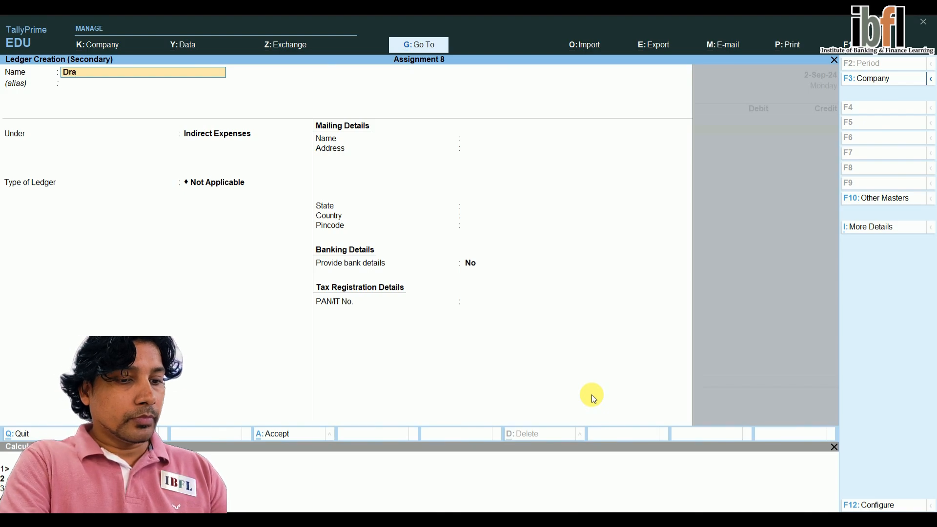
text(wings)
key(Return)
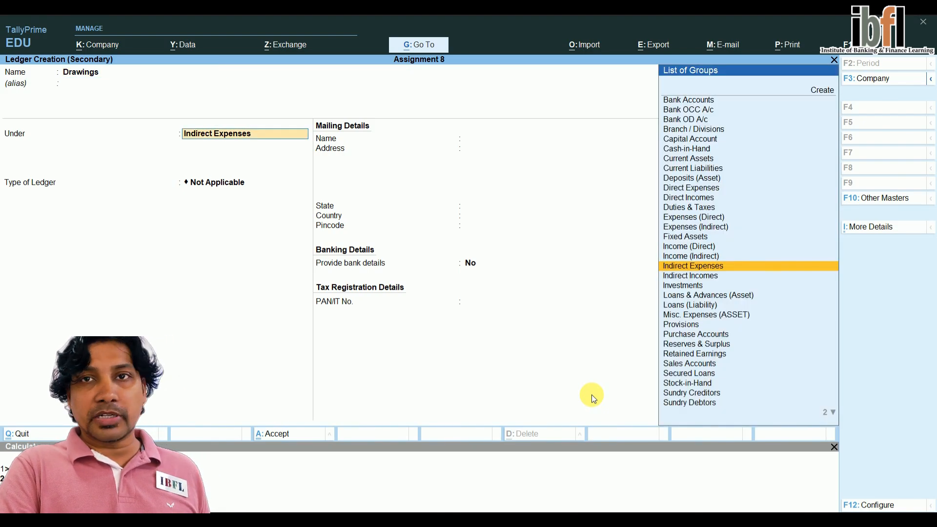
Step: Place the Drawings ledger under Capital Account, keep Delhi as its state and save it
key(Up)
key(Up)
key(Up)
key(Up)
key(Up)
key(Up)
key(Up)
key(Up)
key(Up)
key(Up)
key(Up)
key(Up)
key(Up)
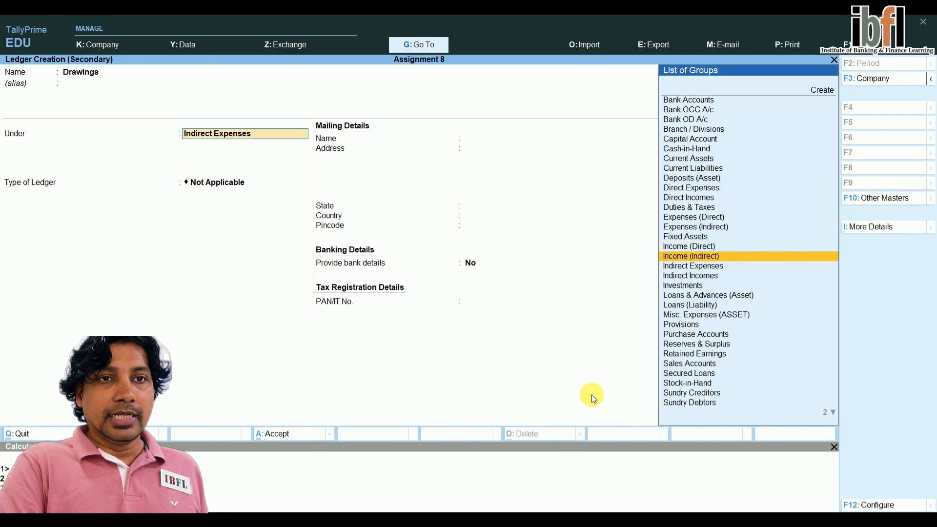
key(Return)
key(Return)
key(Return)
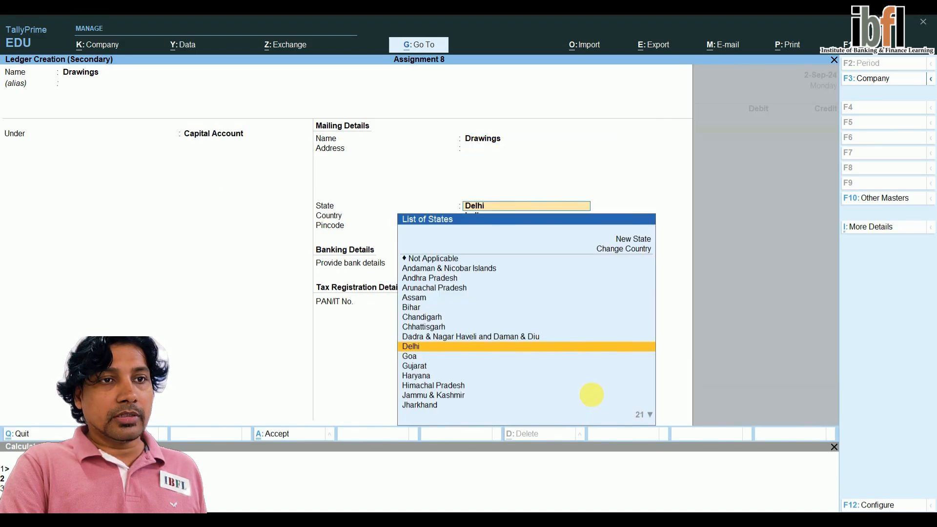
key(Return)
key(Return)
key(Return)
key(Return)
key(Return)
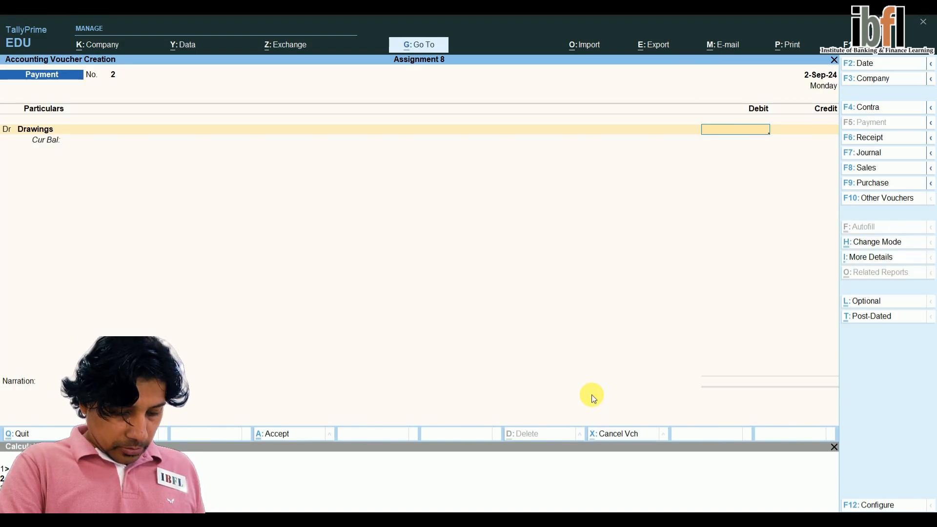
Step: Debit Drawings with 1,00,000 and credit the same amount to HDFC Bank in the payment voucher
text(100000)
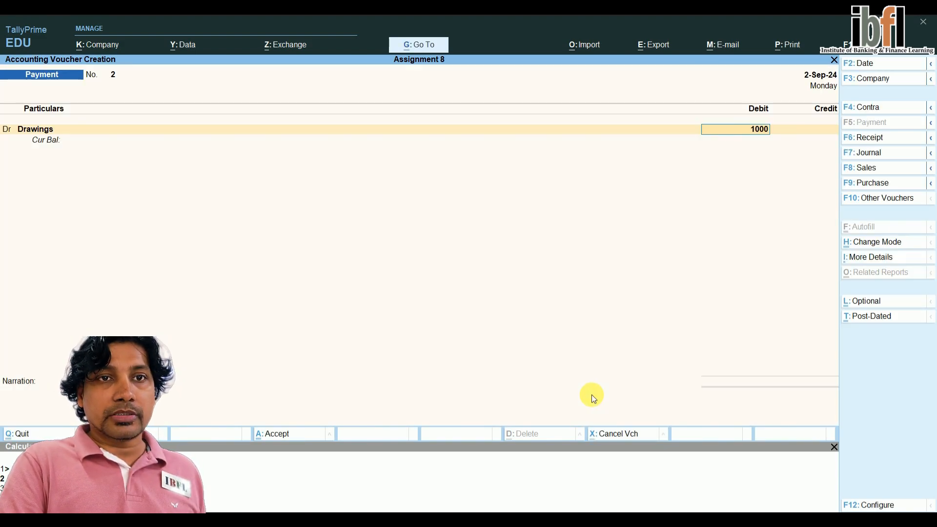
key(Return)
key(Down)
key(Down)
key(Down)
key(Down)
key(Down)
key(Down)
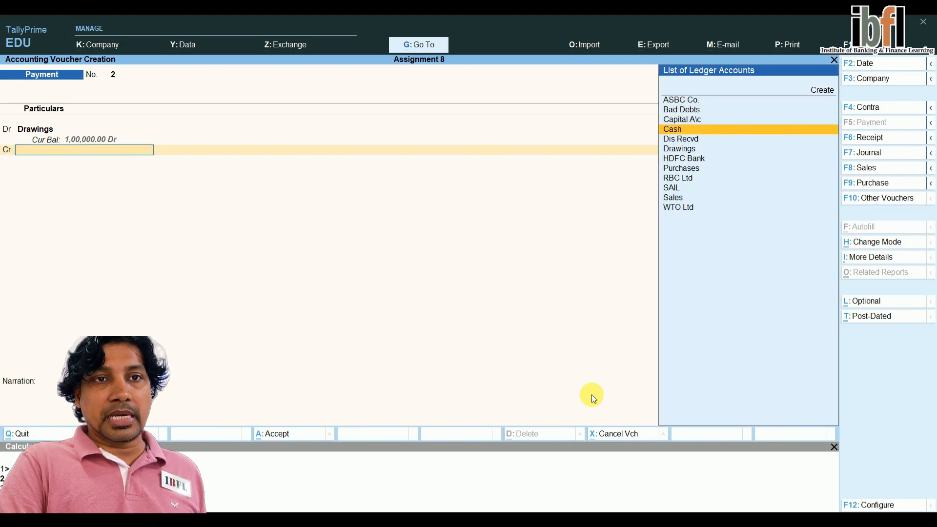
key(Return)
key(Return)
Step: Allocate the HDFC Bank amount as a Cheque with no instrument number, leave the narration blank and save the payment voucher
key(Return)
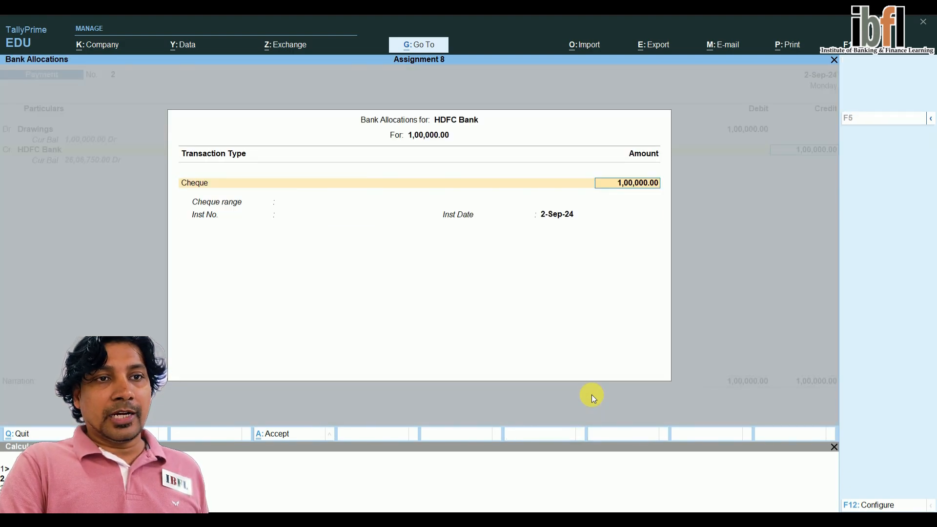
key(Return)
key(Return)
key(Return)
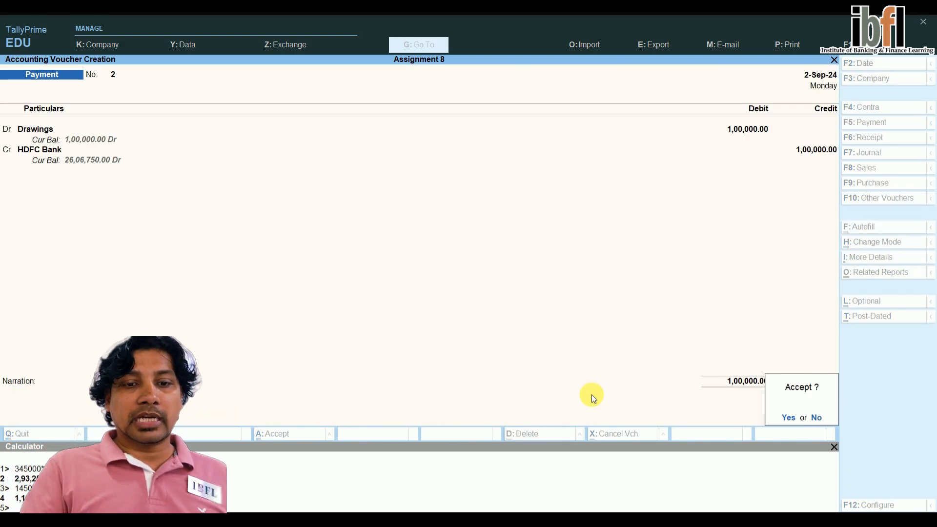
key(Return)
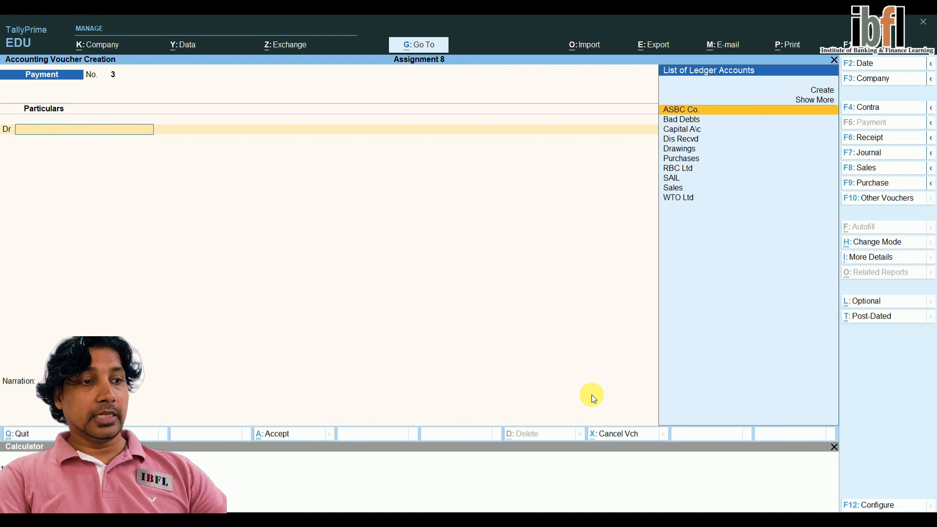
Step: Leave voucher entry and display the company's Balance Sheet
key(Escape)
key(Escape)
key(Escape)
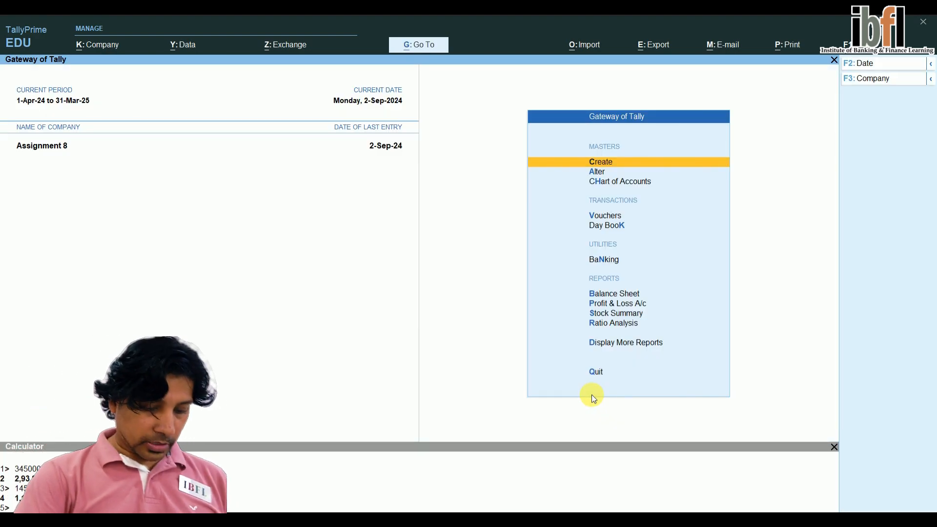
key(Down)
key(b)
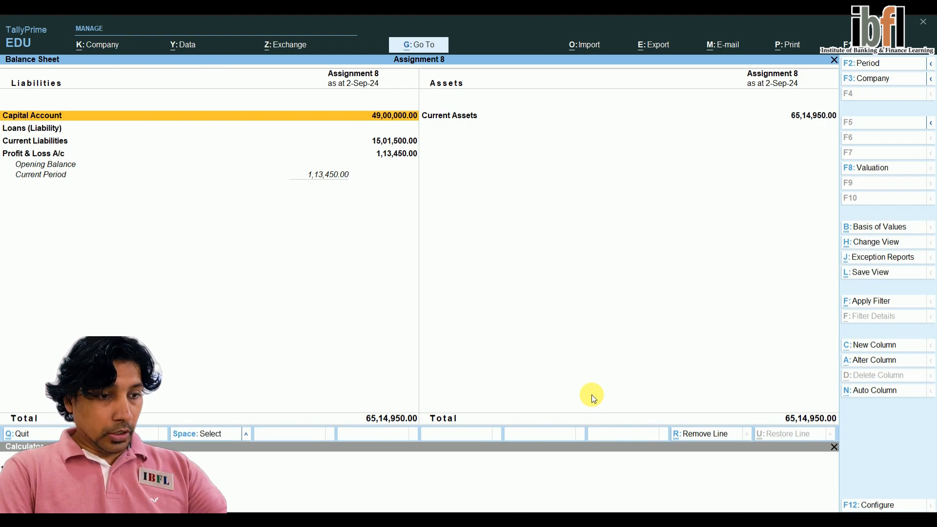
Step: Drill down from the Balance Sheet into the Profit & Loss A/c and show it in detailed form
key(Down)
key(Down)
key(Down)
key(Return)
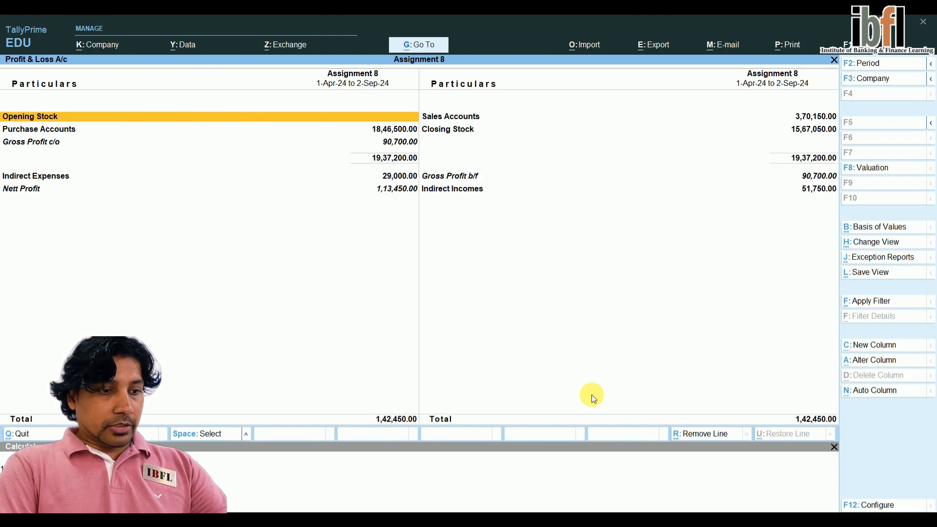
key(alt+F5)
Step: Examine the detailed Profit & Loss A/c lines from opening stock and purchases through gross profit and Bad Debts to Nett Profit
key(Down)
key(Down)
key(Down)
key(Down)
key(Down)
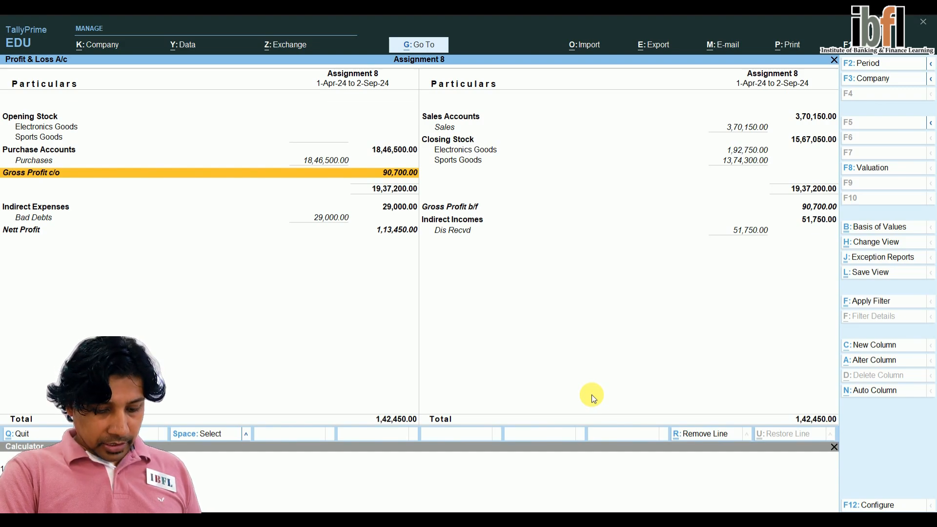
key(Down)
key(Down)
key(Down)
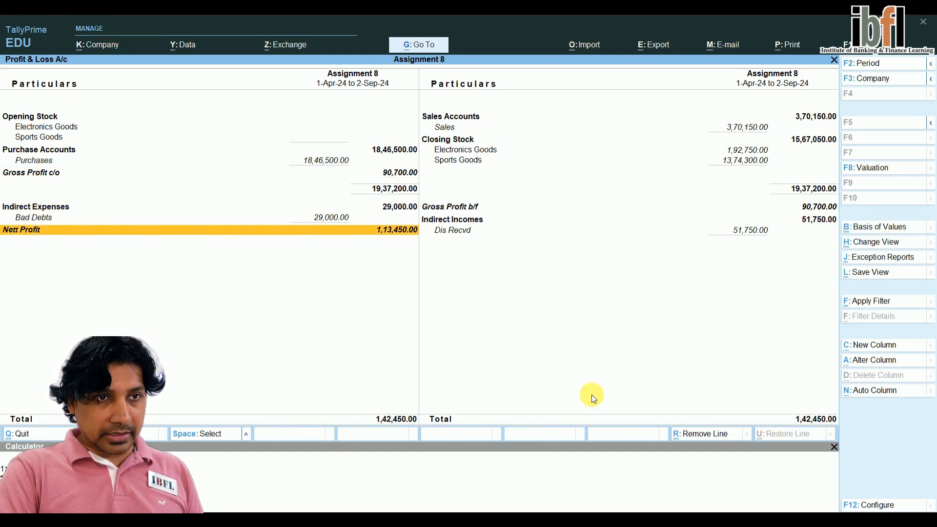